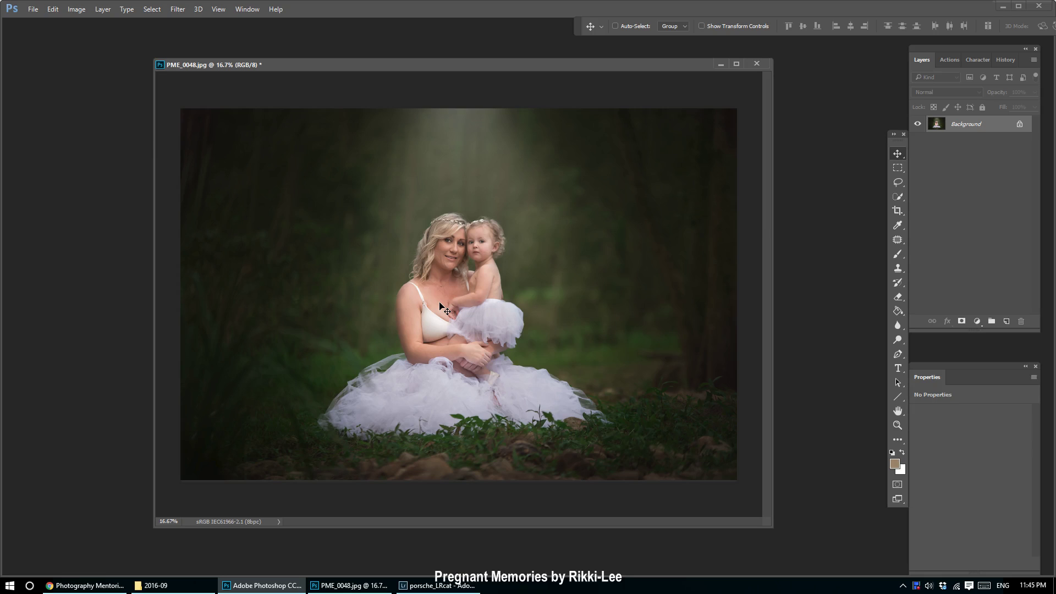
Compare with the reference pricing template, then add a new empty layer to the photo.
left_click(91, 589)
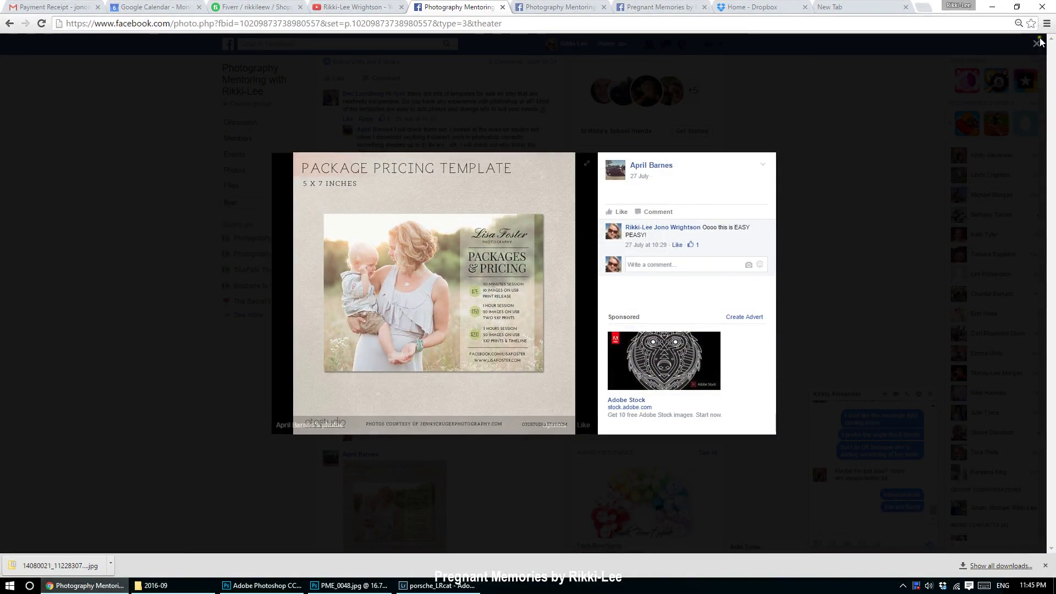
mouse_move(289, 590)
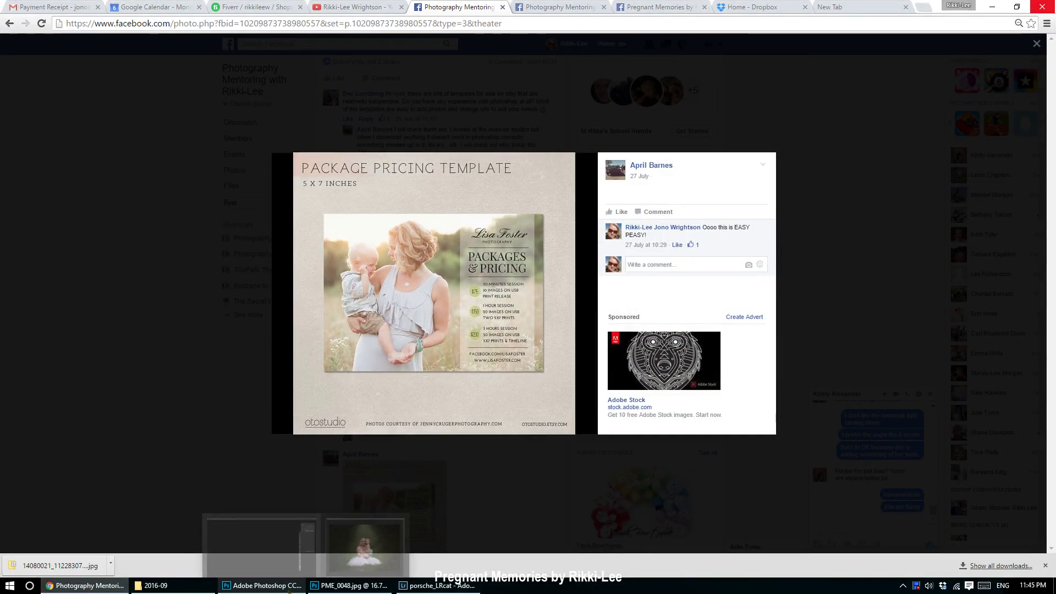
left_click(382, 586)
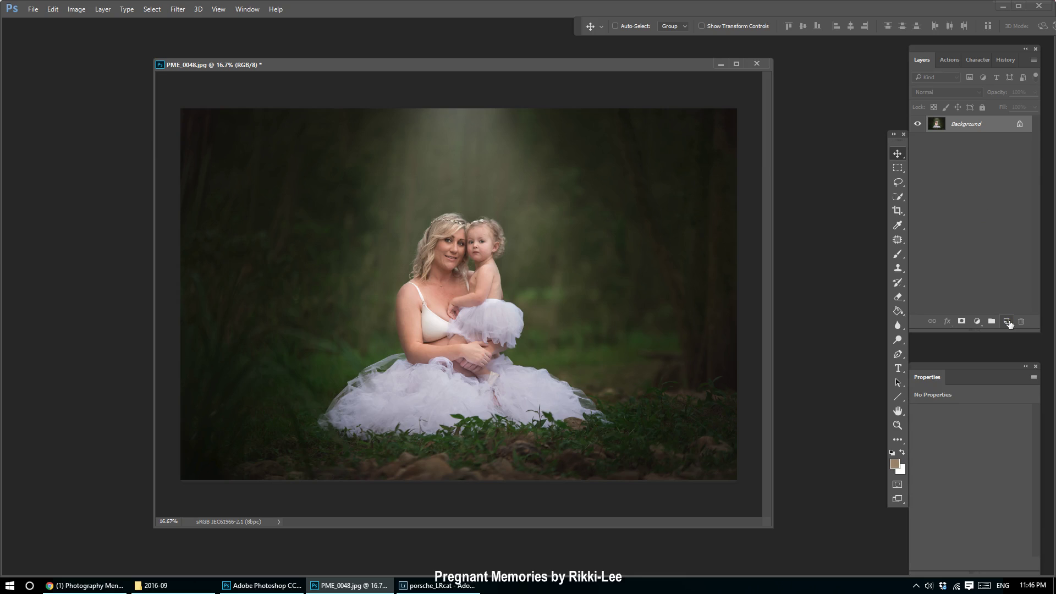
left_click(1006, 321)
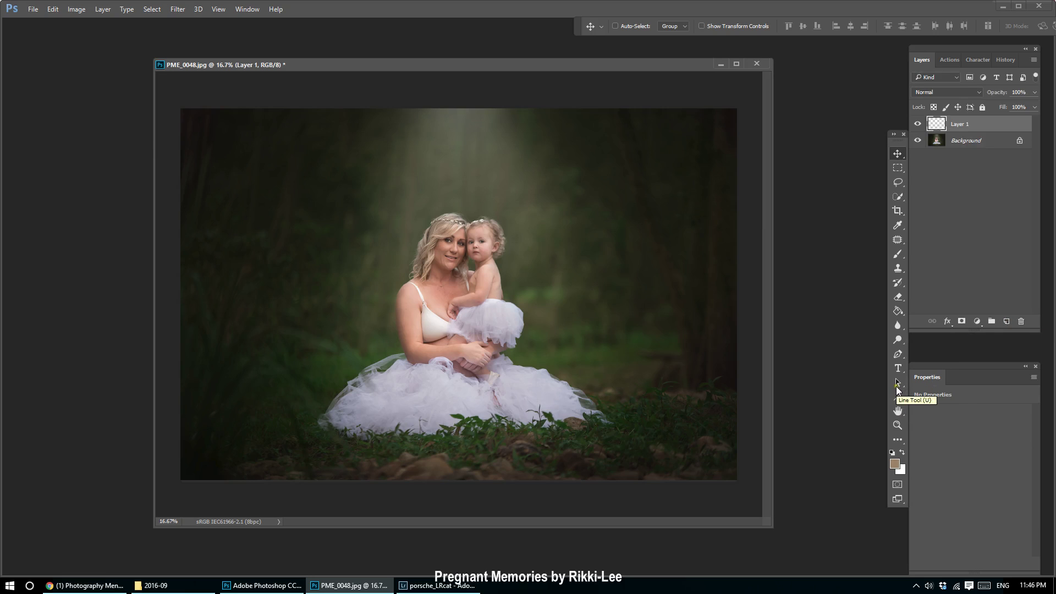
Draw a white-filled rectangle over the photo's right side and nudge it into place.
left_click(902, 400)
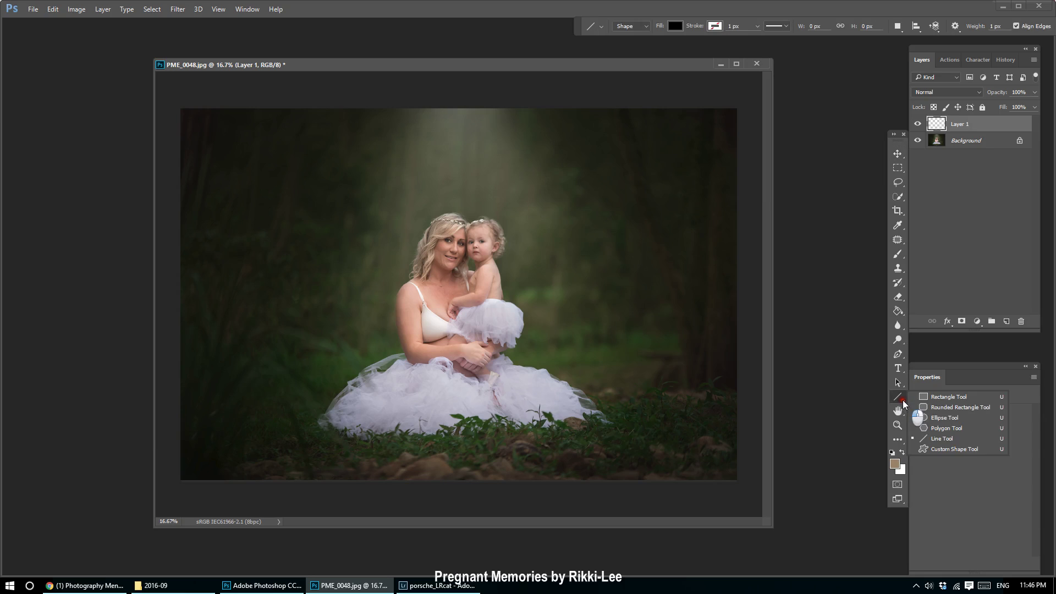
left_click(958, 396)
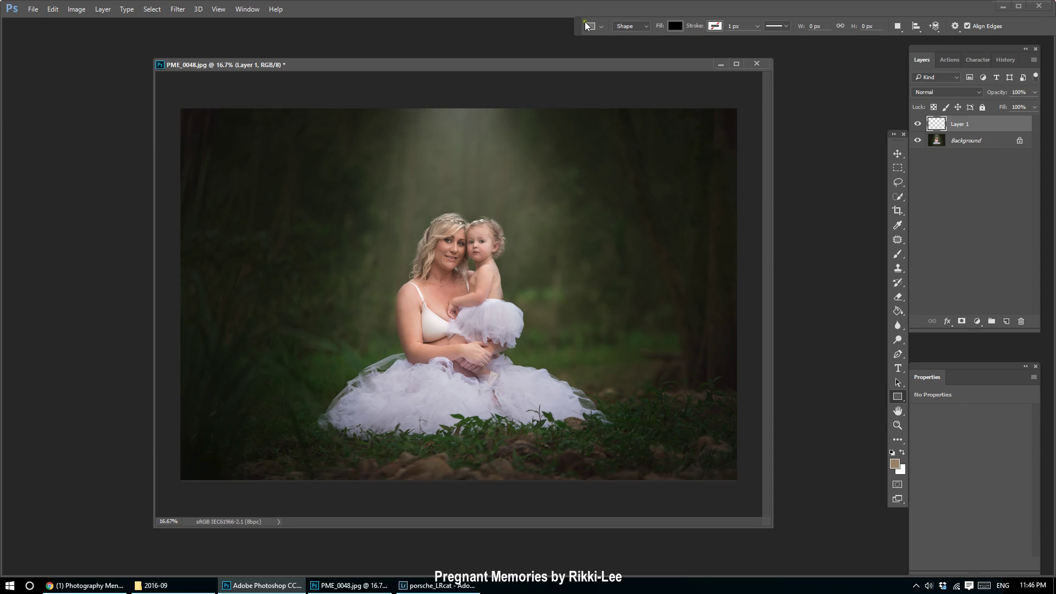
left_click(675, 26)
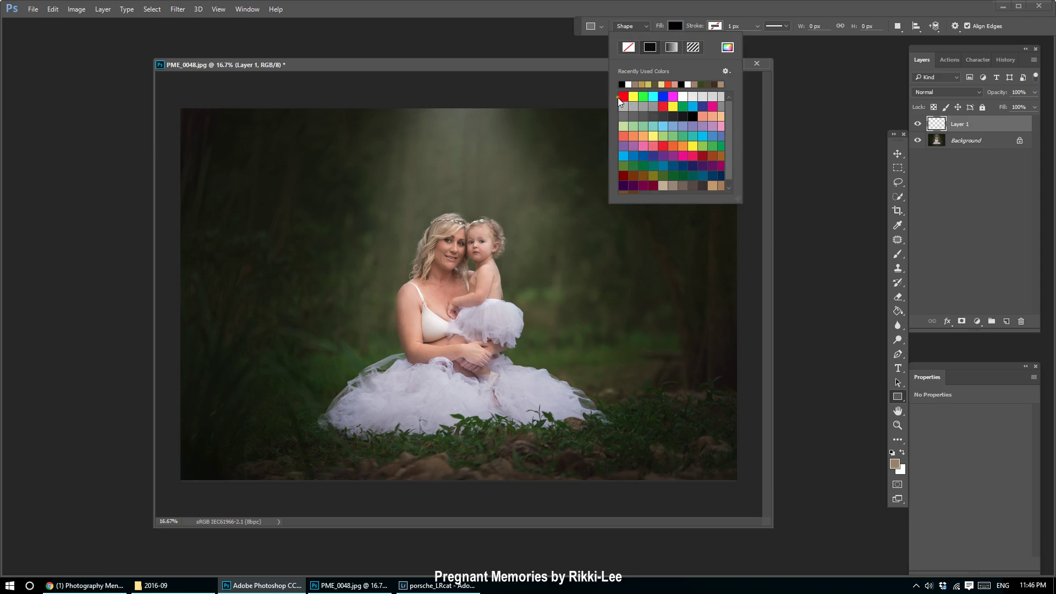
left_click(628, 84)
left_click(971, 123)
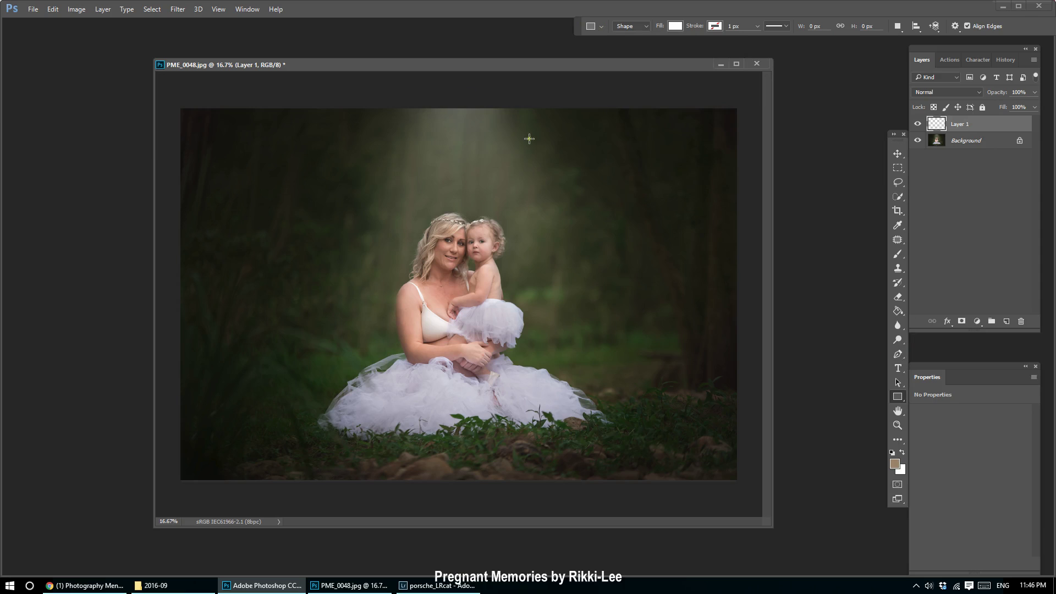
left_click_drag(517, 128, 709, 374)
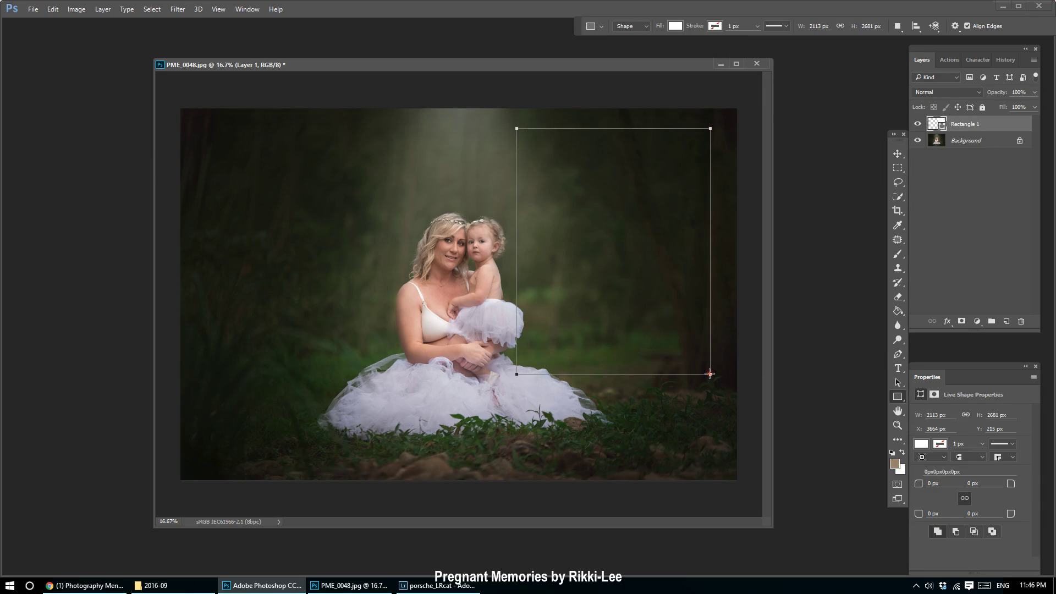
left_click(898, 154)
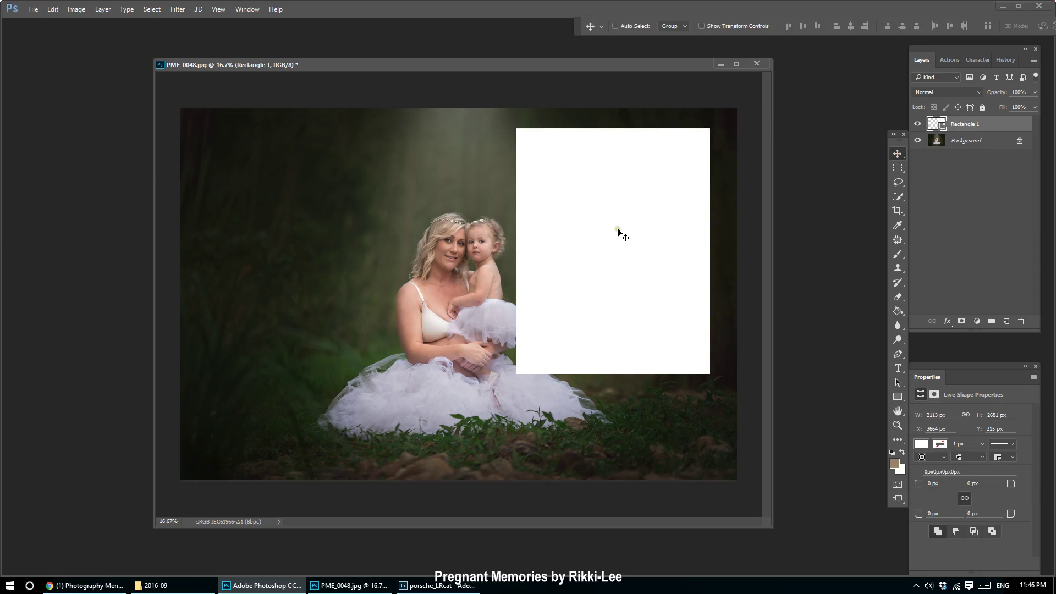
left_click_drag(618, 232, 629, 225)
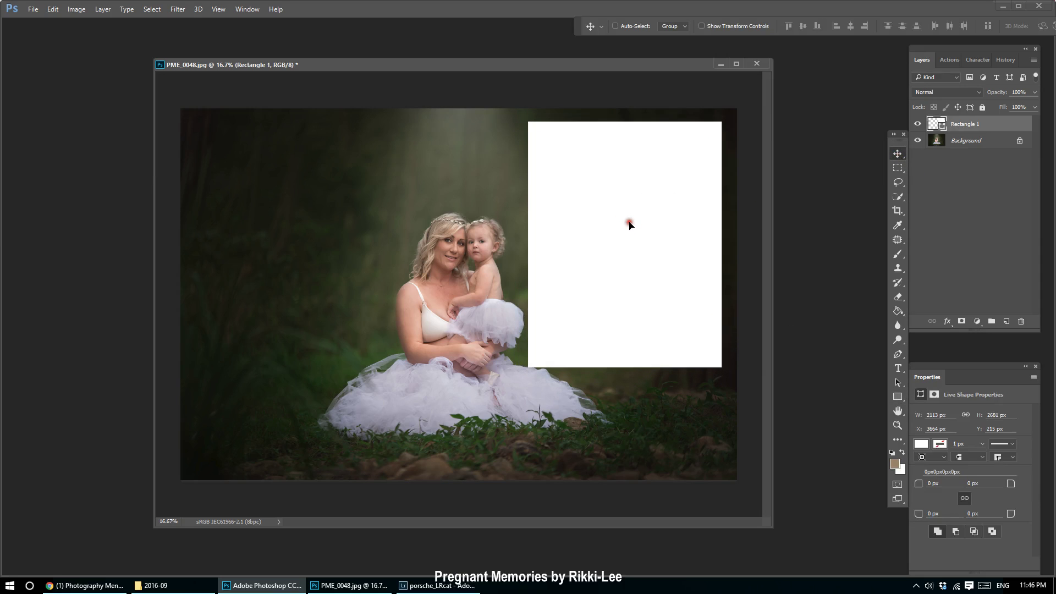
Recheck the template, then stretch the white rectangle to the photo's full height with Ctrl+T.
left_click(100, 587)
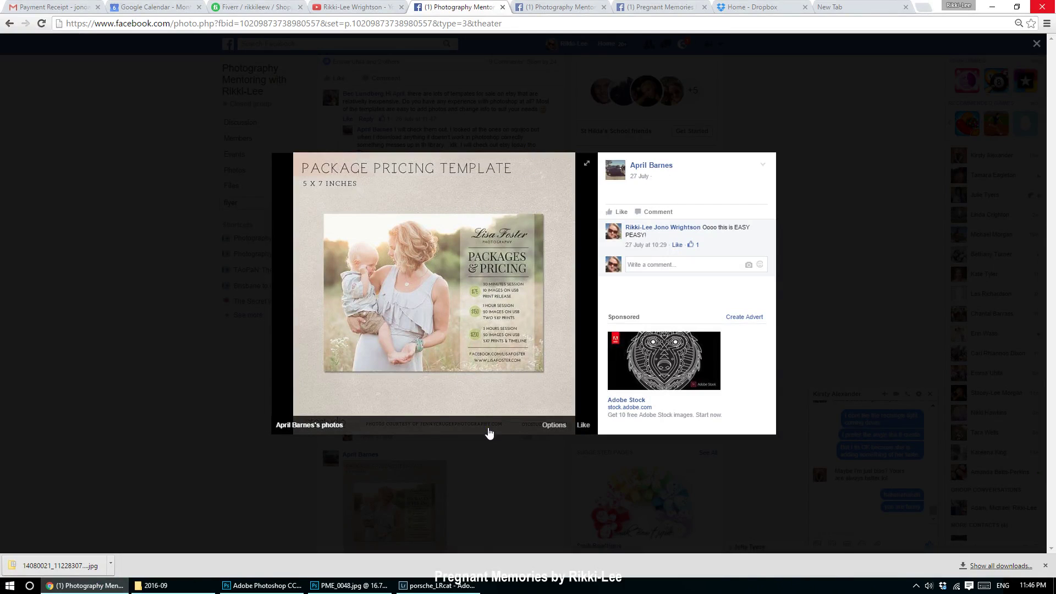
mouse_move(404, 590)
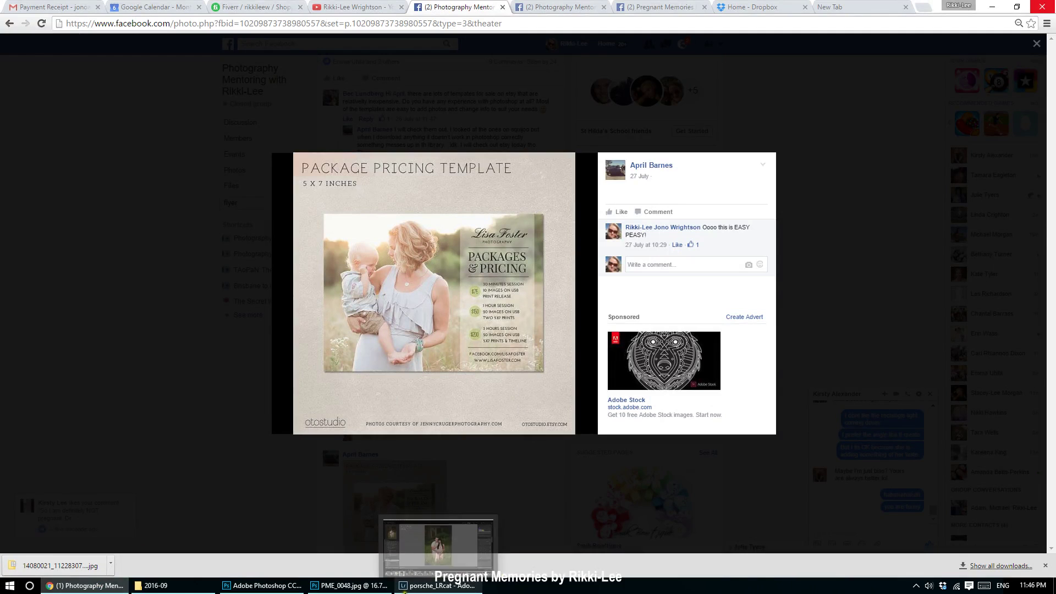
mouse_move(266, 589)
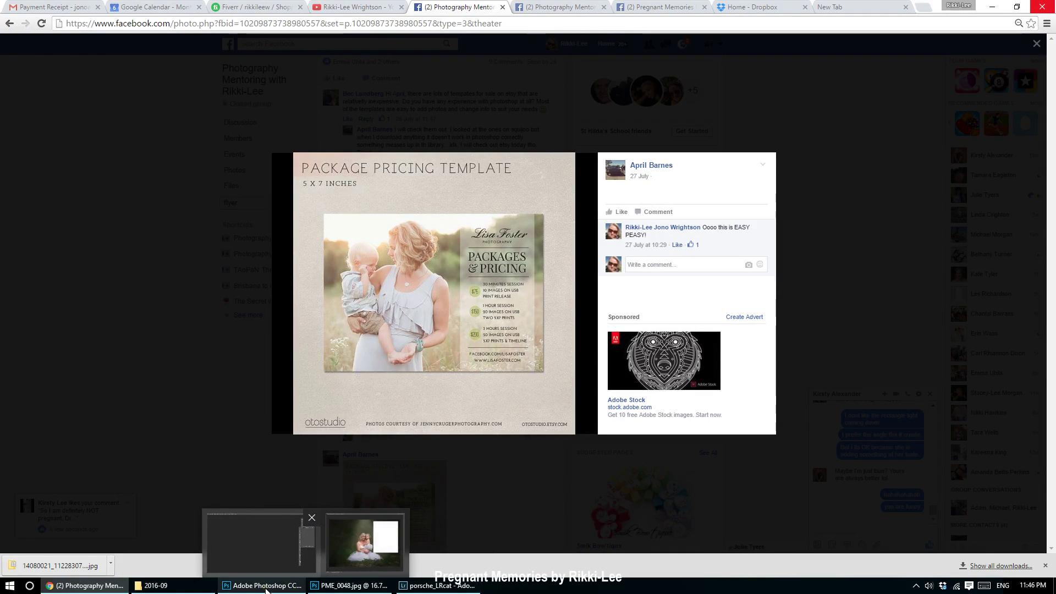
left_click(364, 542)
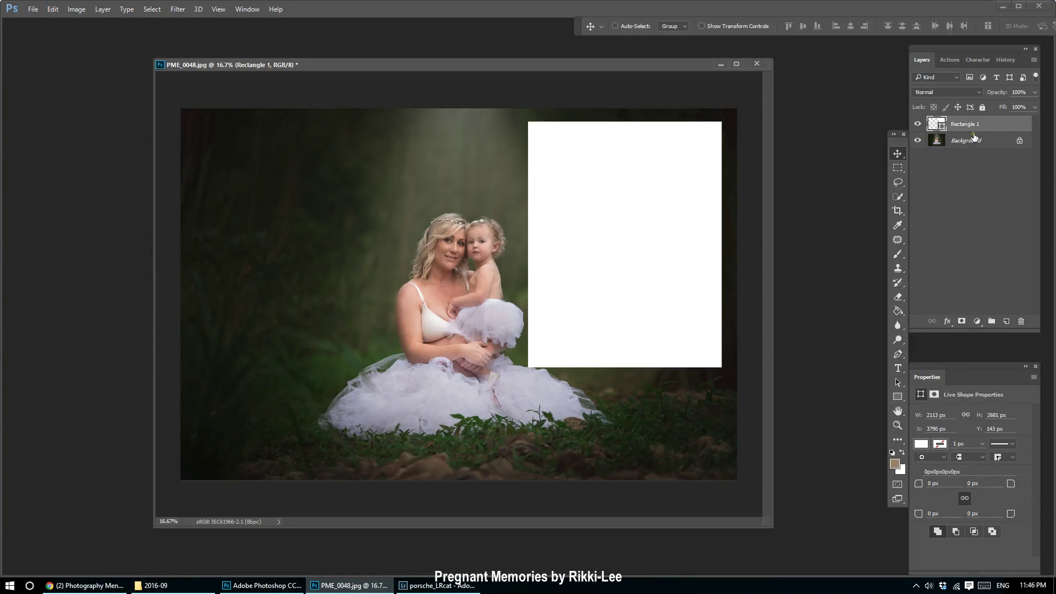
key("ctrl+t")
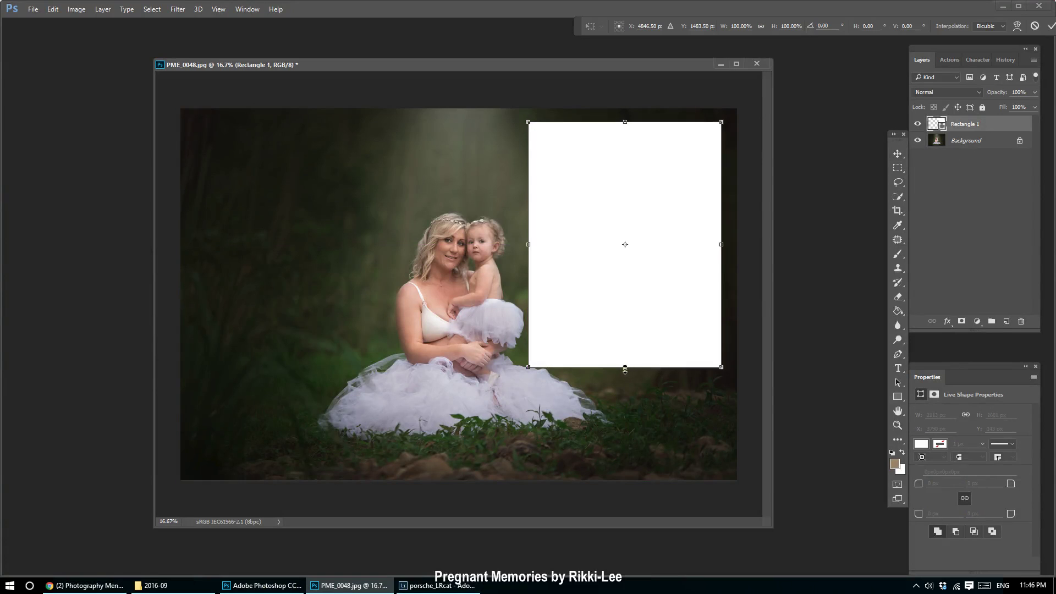
left_click_drag(625, 368, 626, 501)
left_click_drag(632, 419, 632, 406)
key("Return")
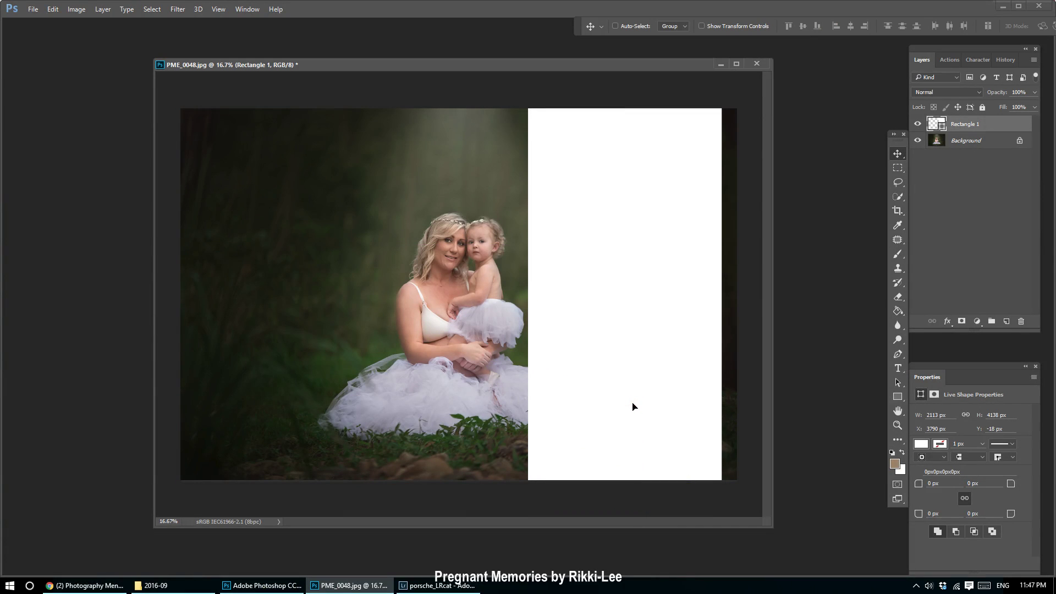
left_click(633, 406)
Lower Rectangle 1's layer opacity to 23% so the forest shows through.
left_click(994, 131)
left_click(1033, 94)
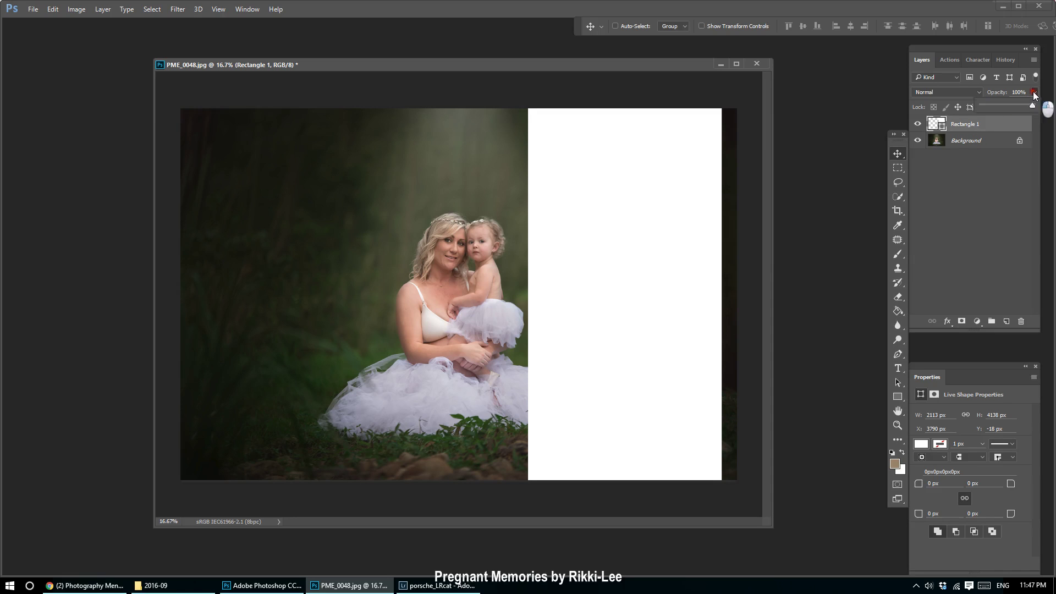
left_click(985, 106)
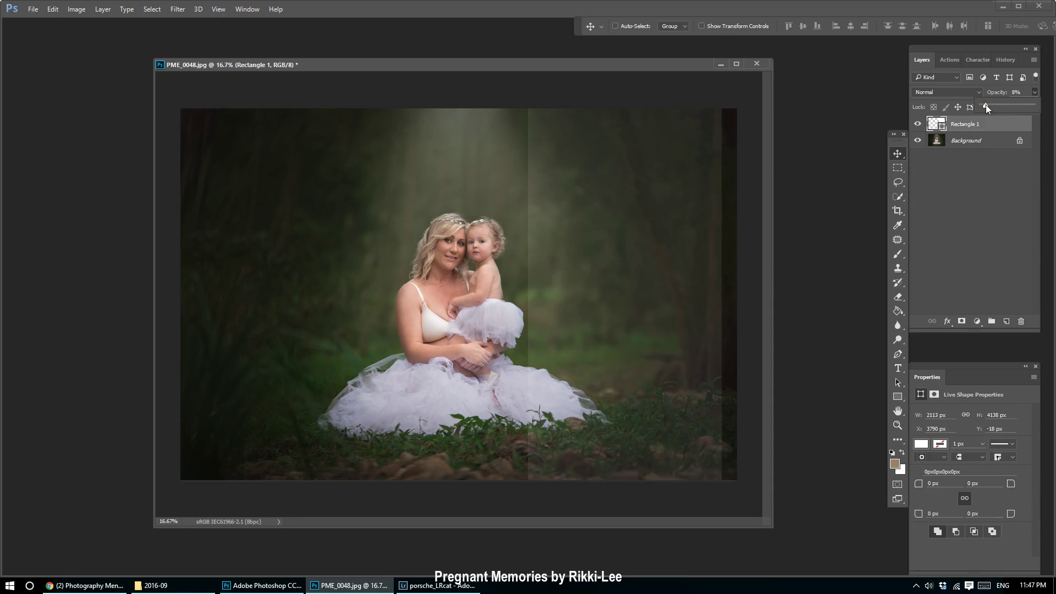
left_click(991, 105)
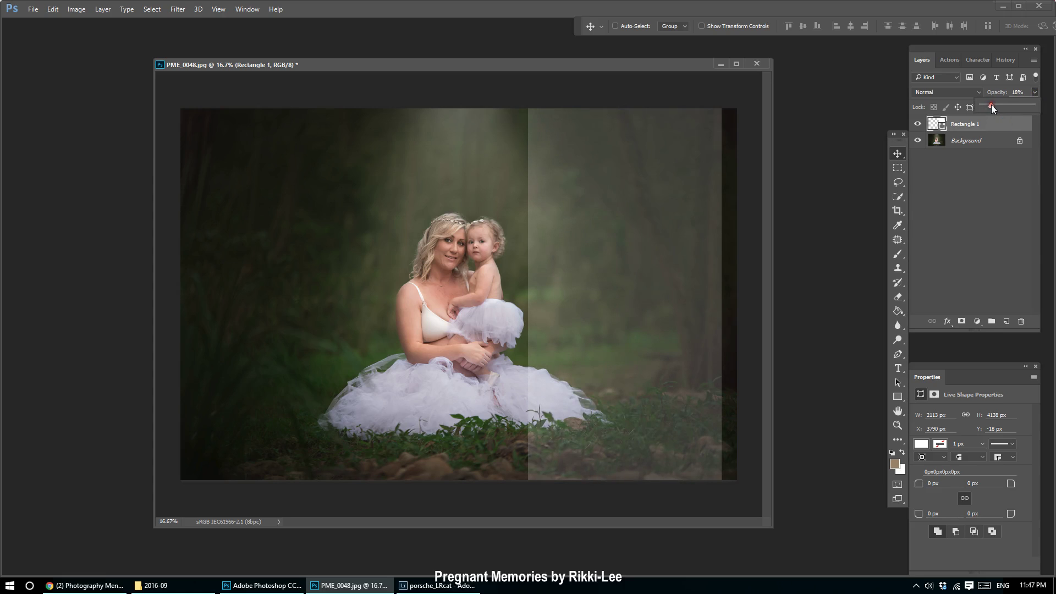
left_click_drag(991, 104, 993, 104)
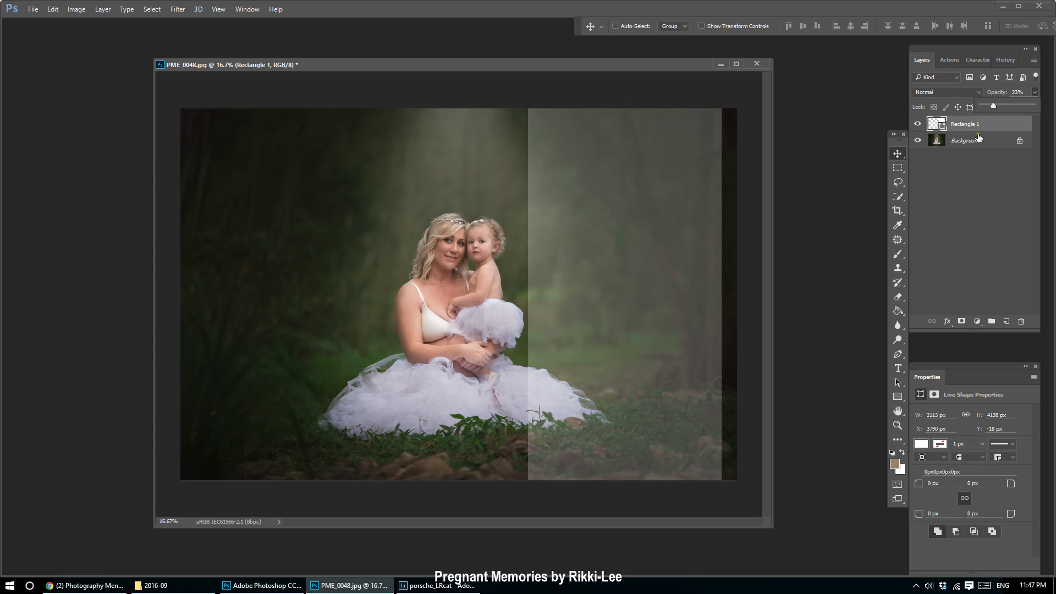
left_click(993, 127)
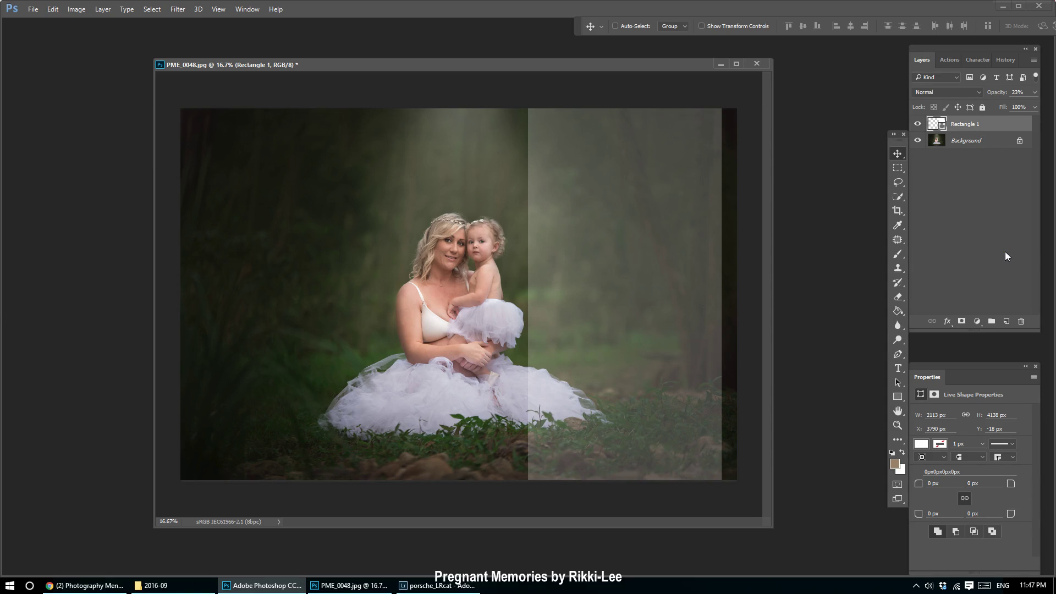
left_click(898, 369)
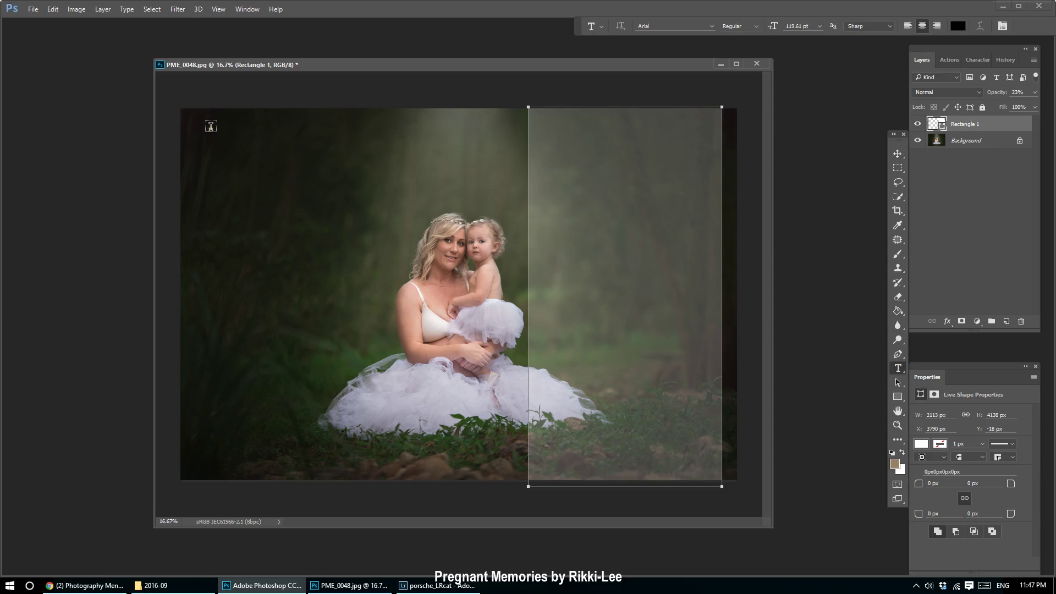
Type 'Pricing' in a paragraph text box at the upper left and colour it white.
left_click_drag(211, 128, 391, 296)
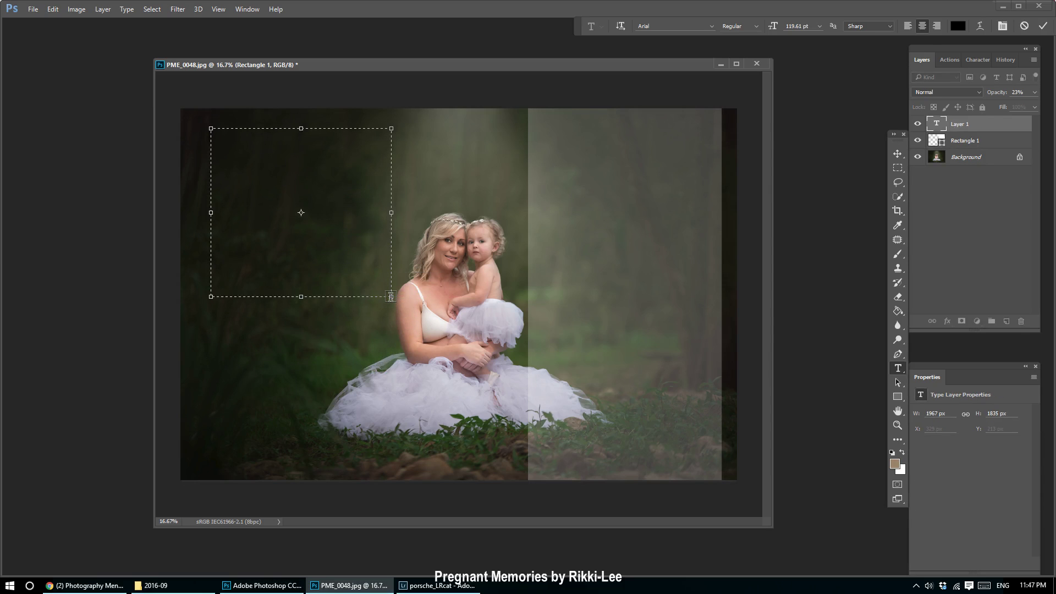
type("Pricing")
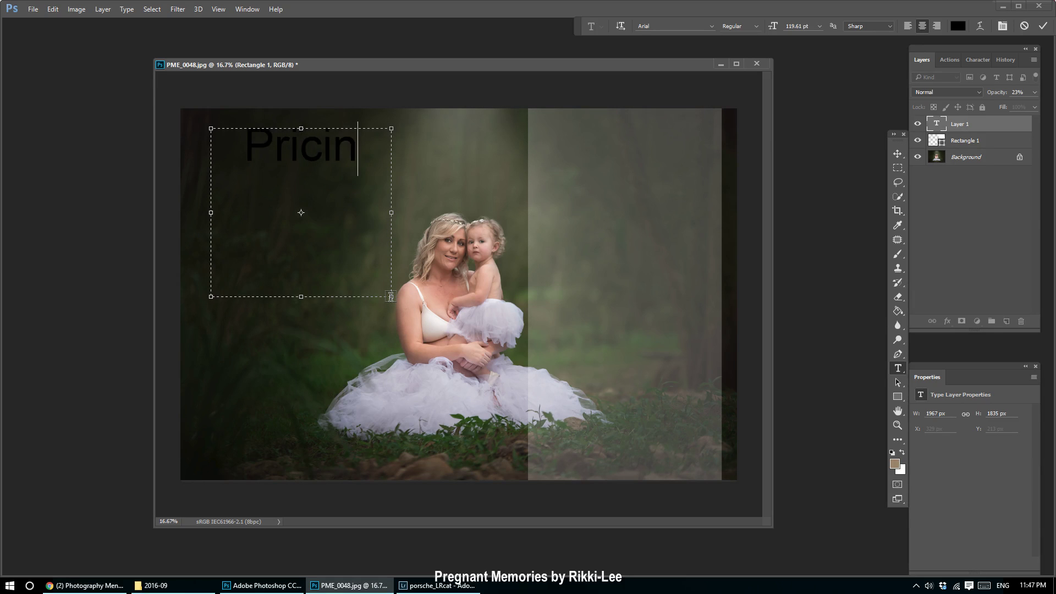
key("ctrl+a")
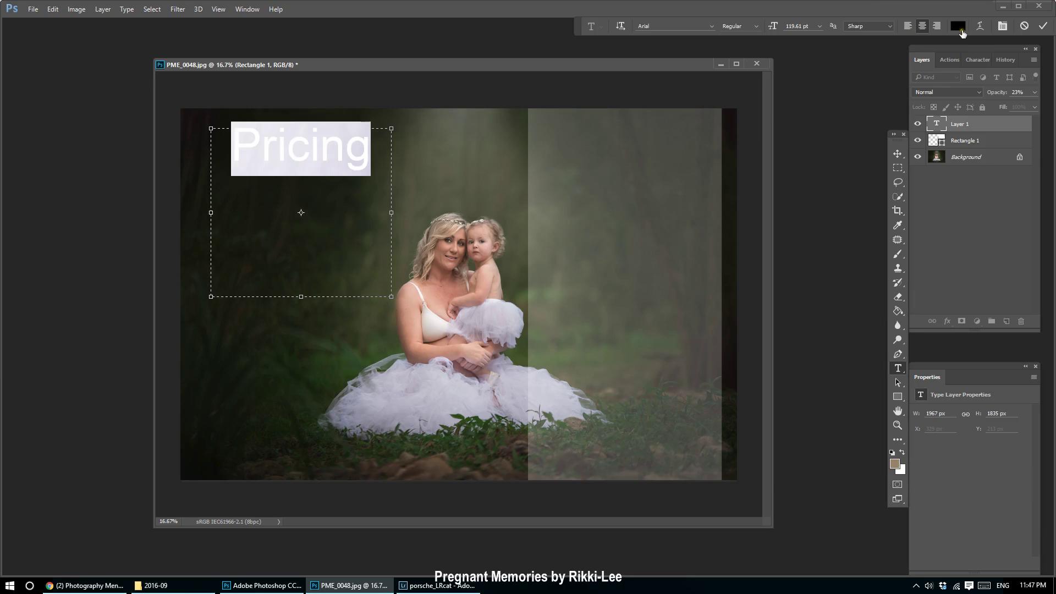
left_click(958, 25)
left_click(717, 308)
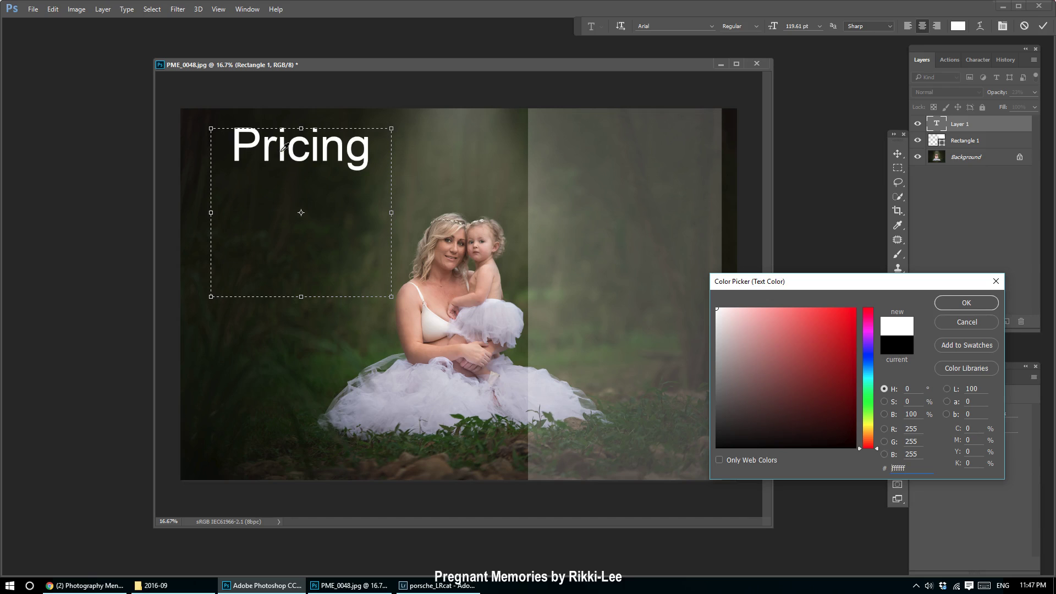
left_click(958, 305)
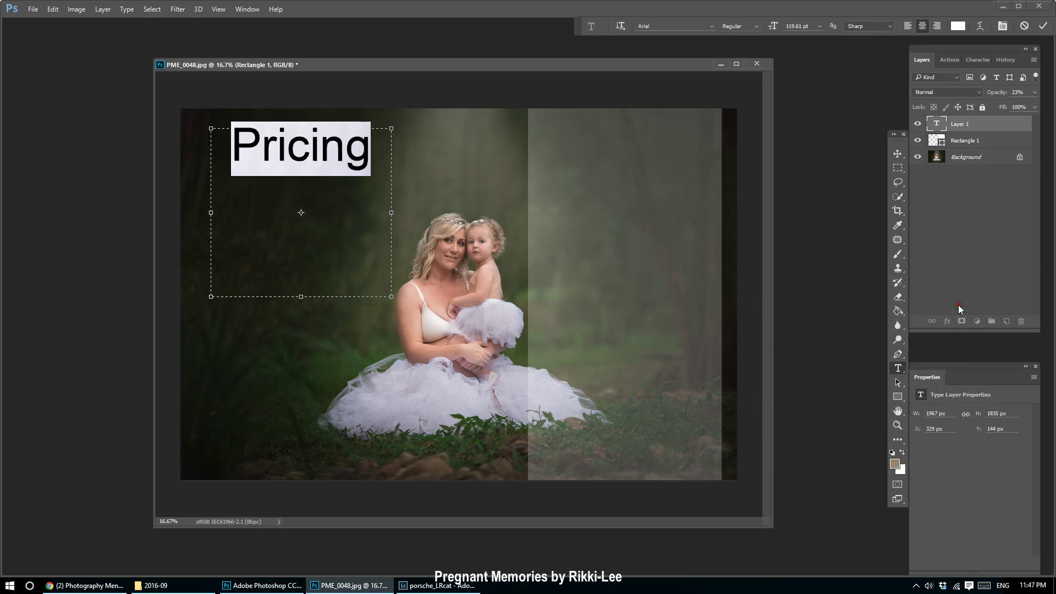
left_click(246, 155)
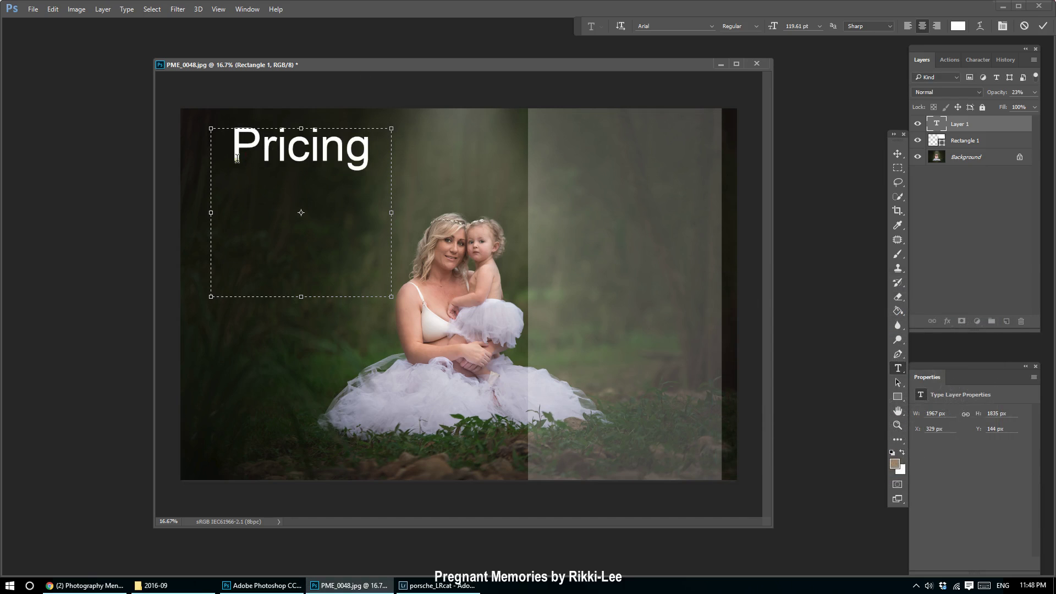
left_click_drag(236, 156, 447, 156)
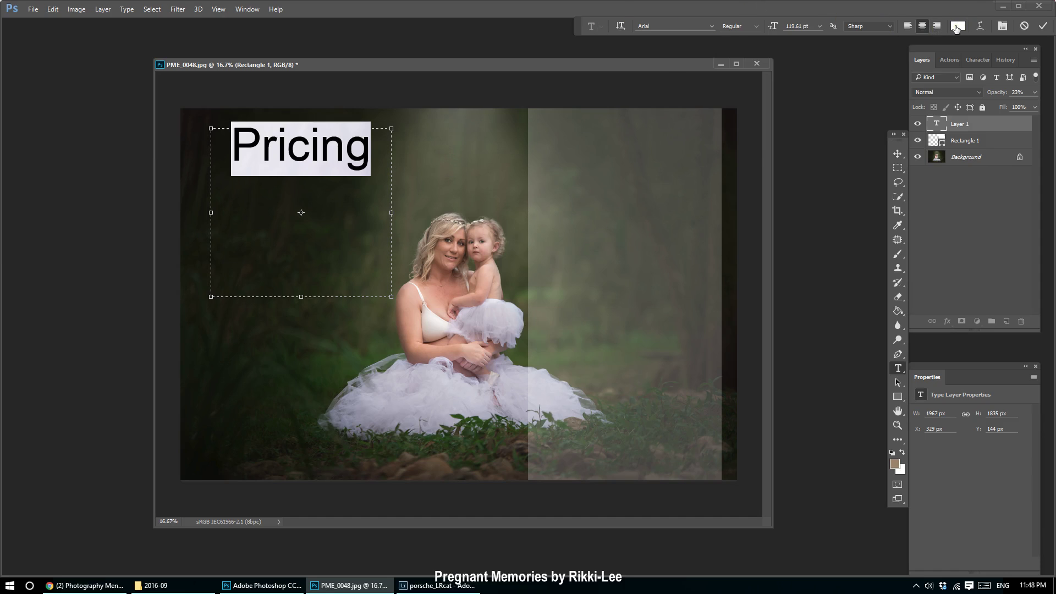
In the Character panel, try red shades but keep the Pricing text white.
left_click(976, 59)
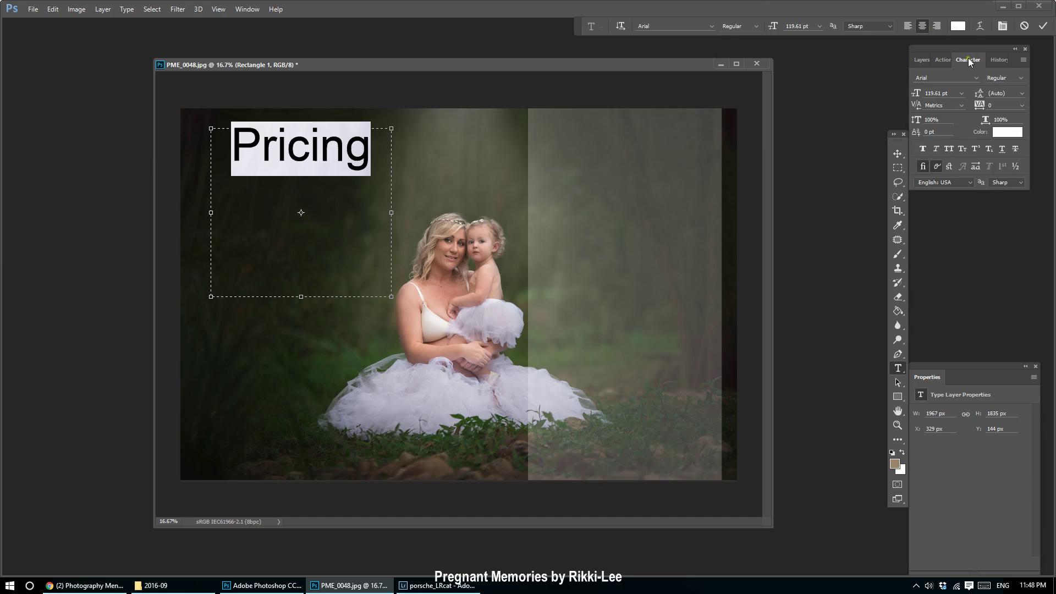
left_click(247, 9)
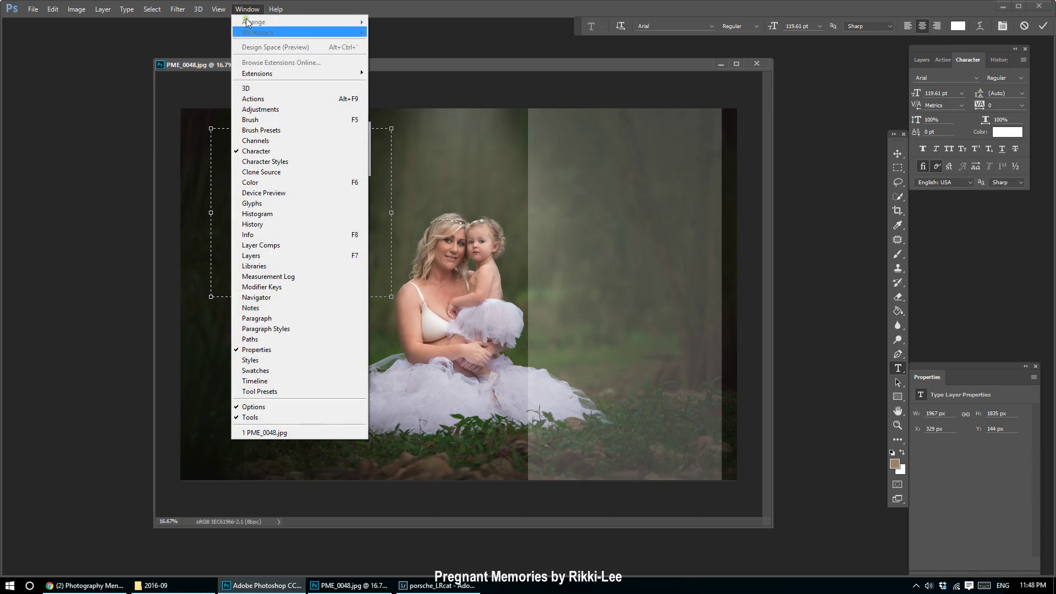
left_click(963, 61)
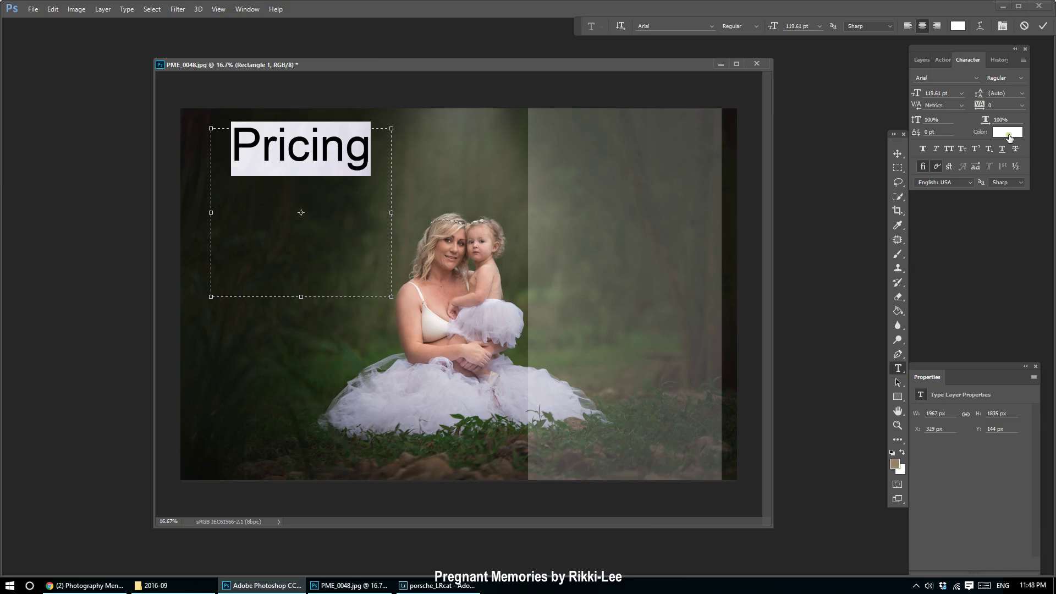
left_click(1010, 137)
left_click(817, 388)
left_click(820, 426)
left_click(717, 308)
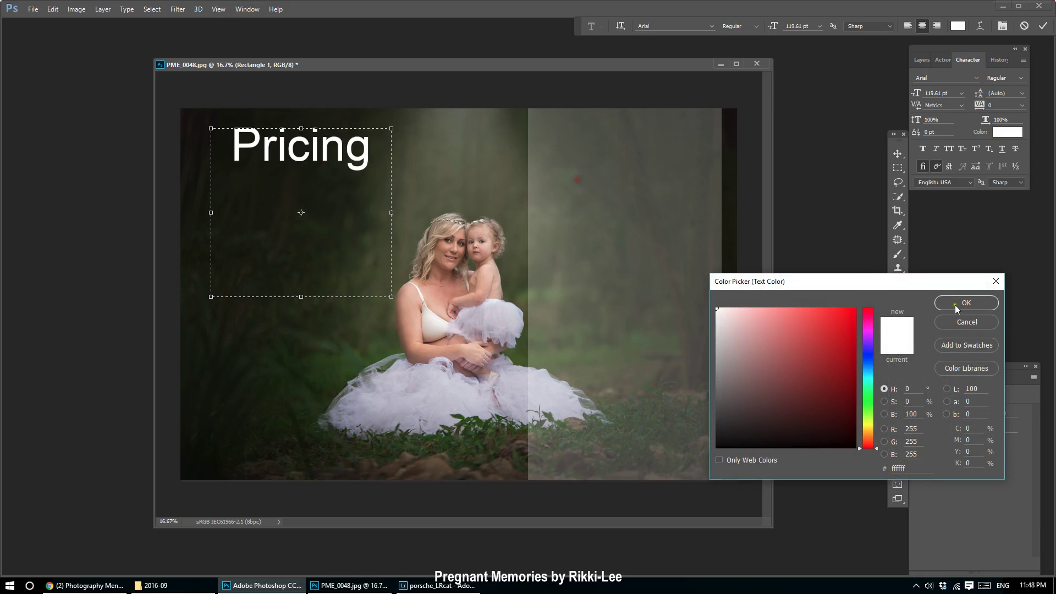
left_click(966, 303)
Set the Pricing title's font size to 72 pt.
left_click(961, 93)
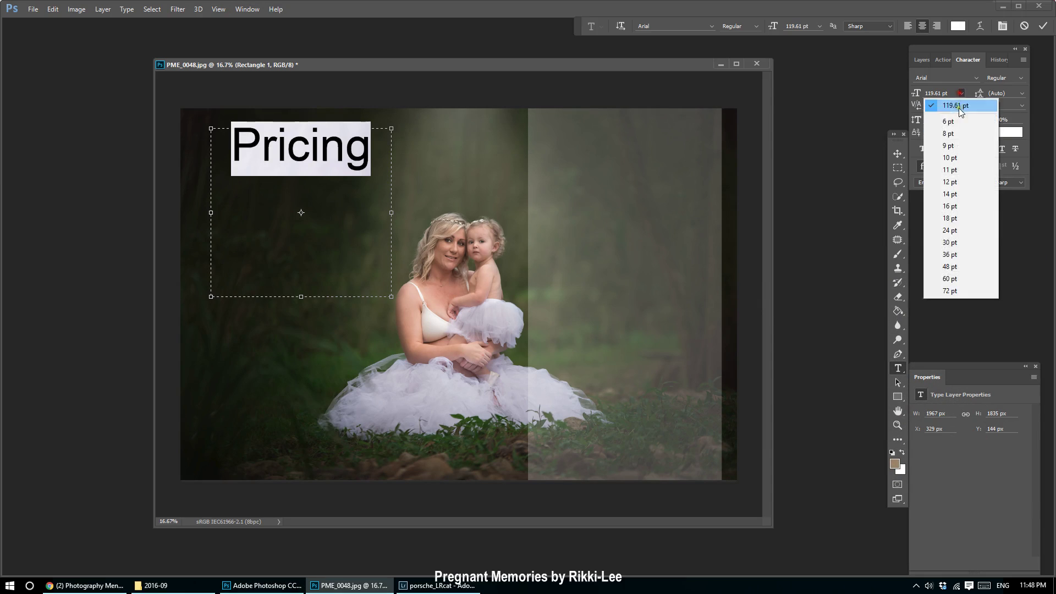
left_click(951, 291)
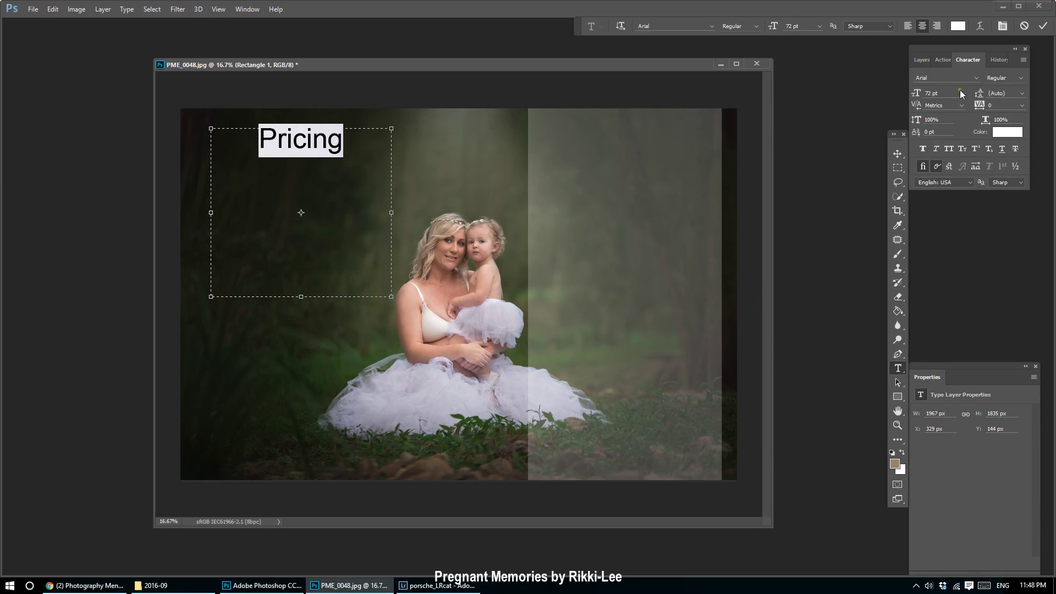
left_click(977, 78)
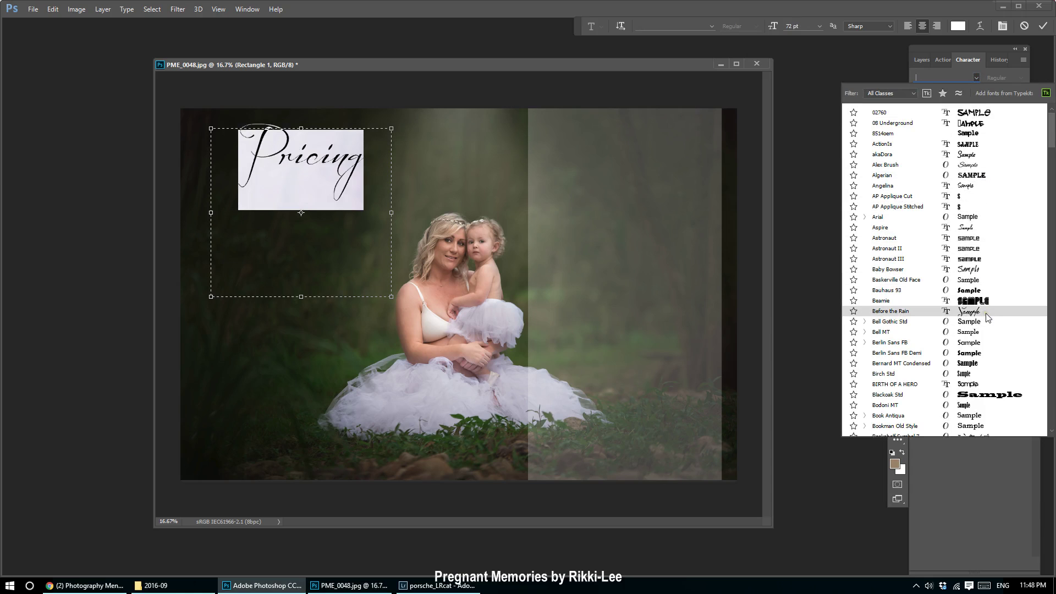
Preview many typefaces on the Pricing title by scrolling through the font list.
scroll(976, 395, "down", 1)
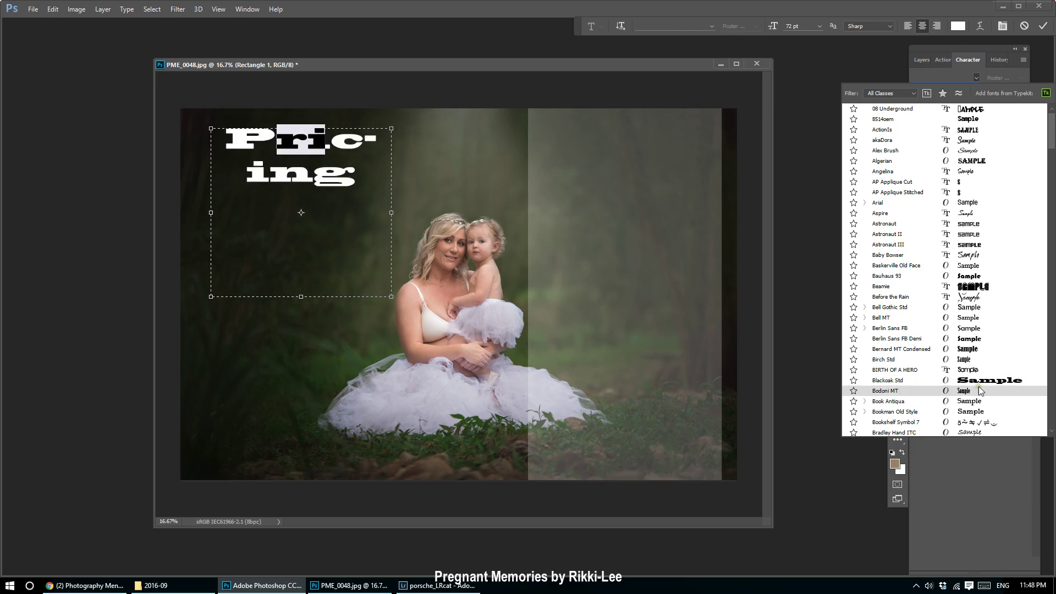
scroll(1050, 137, "up", 1)
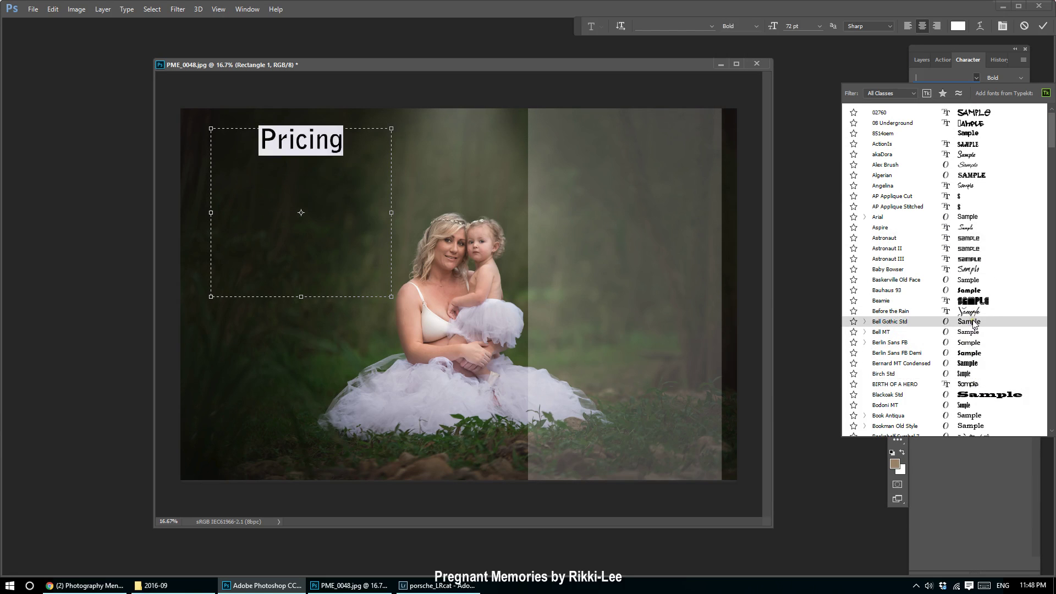
scroll(975, 324, "down", 6)
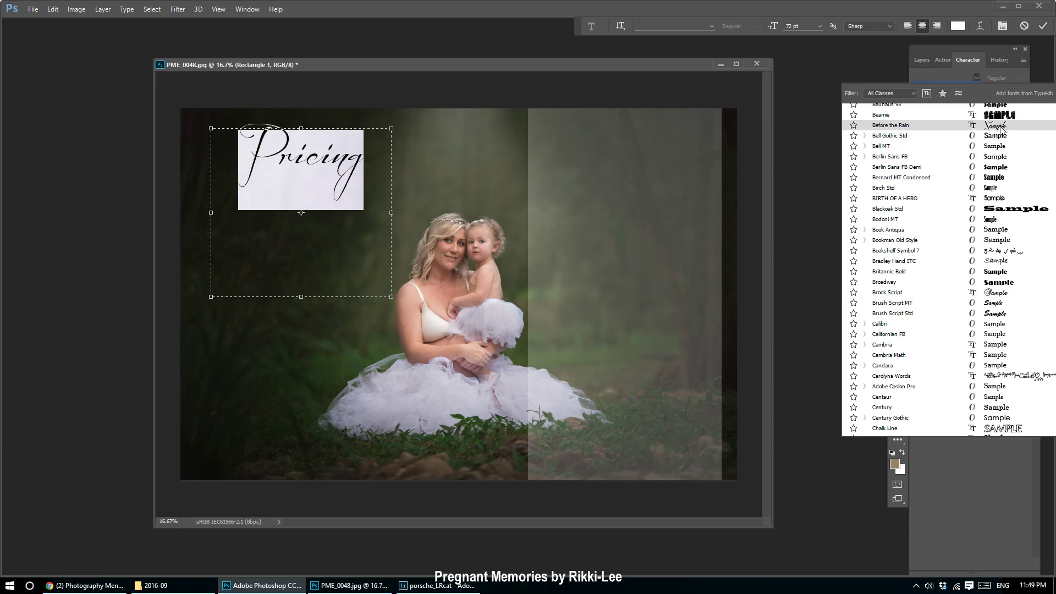
scroll(1012, 308, "down", 3)
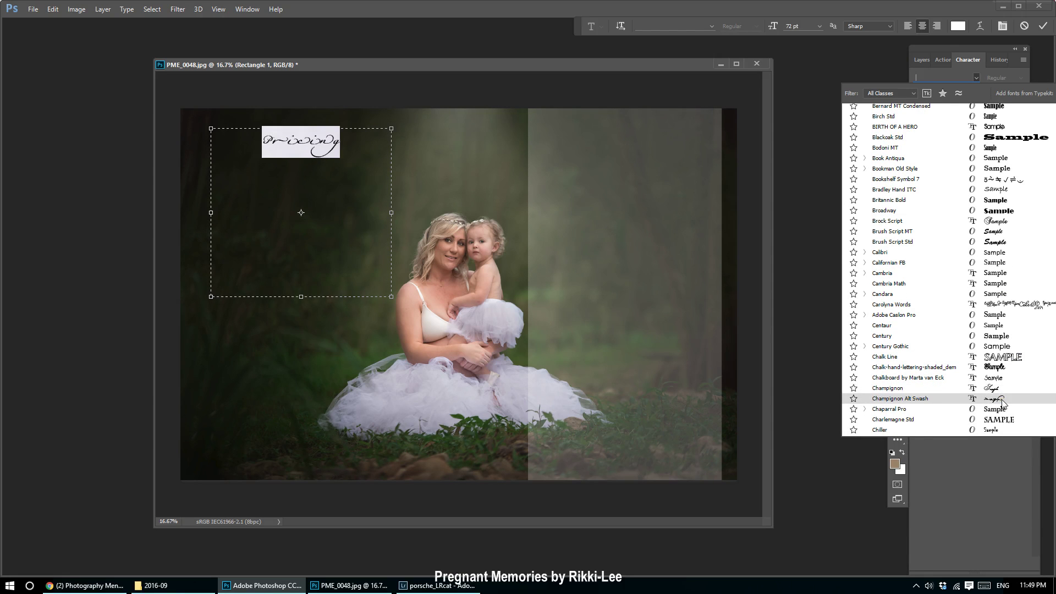
scroll(1002, 403, "down", 3)
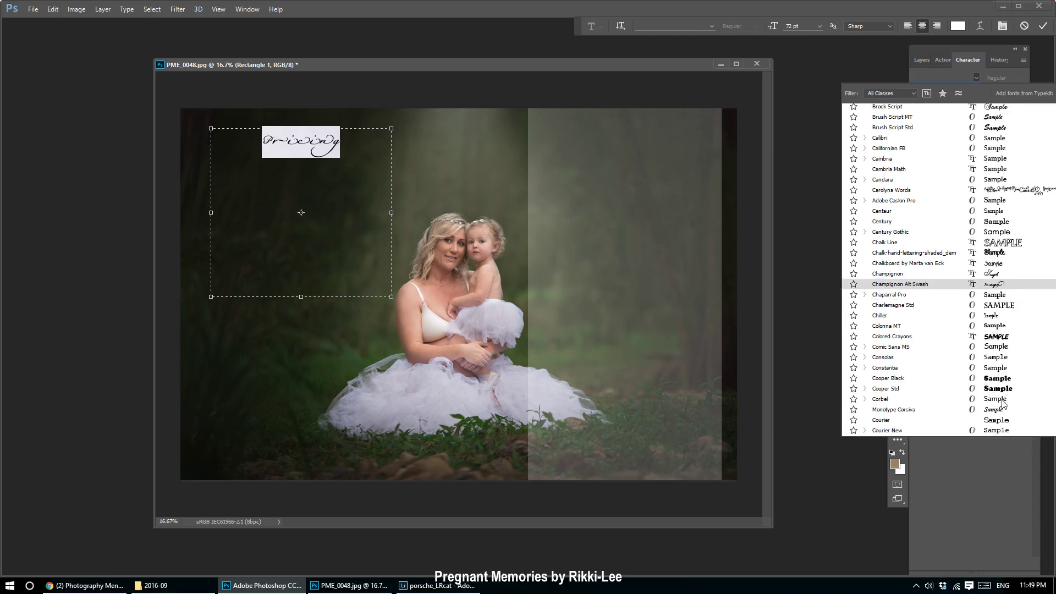
scroll(1002, 404, "down", 3)
scroll(1002, 385, "down", 3)
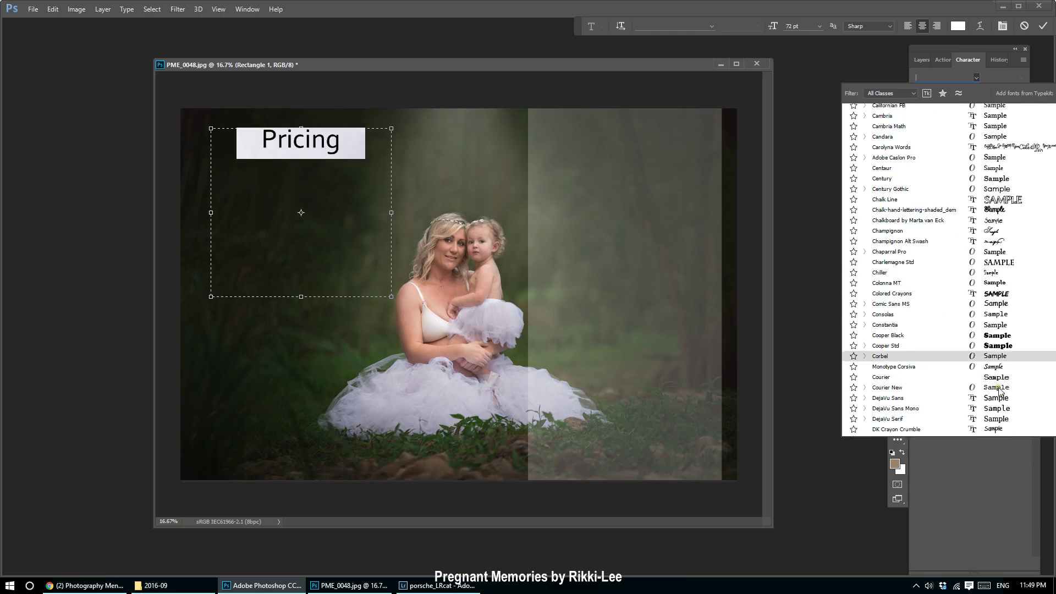
scroll(1000, 378, "down", 3)
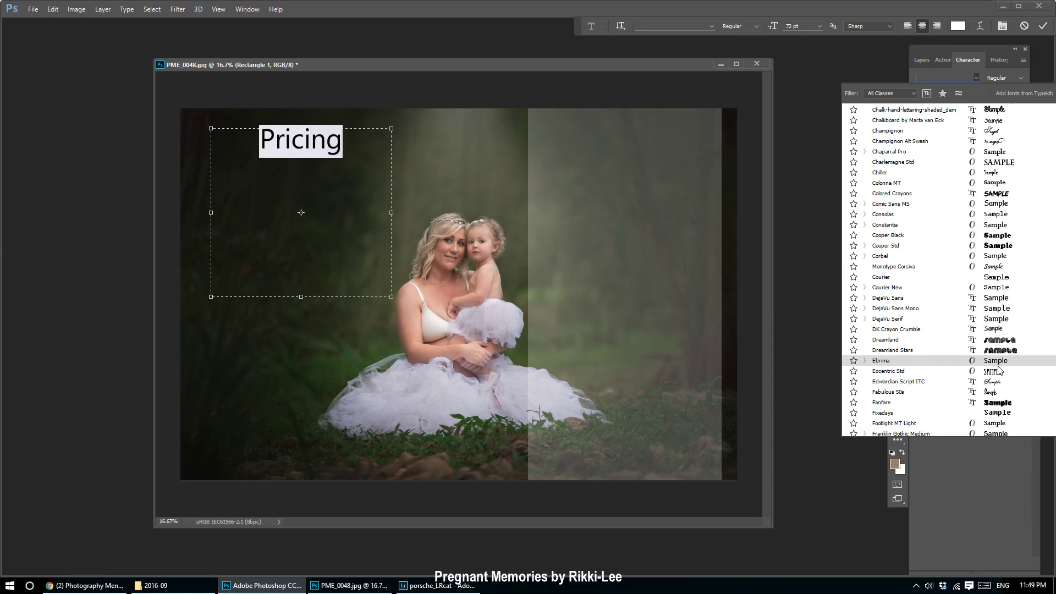
scroll(1004, 376, "down", 2)
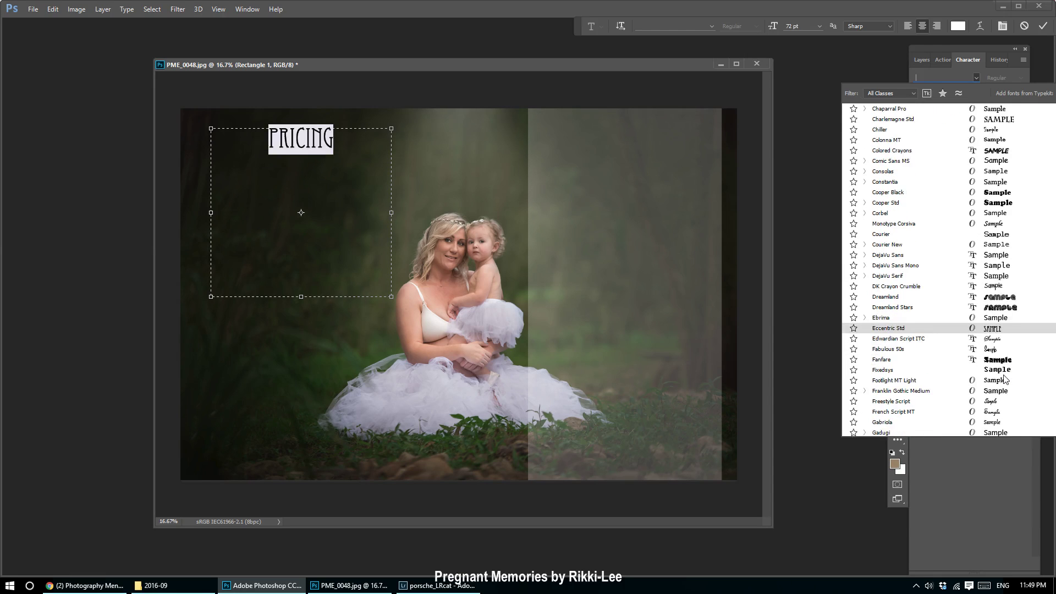
scroll(1004, 378, "down", 1)
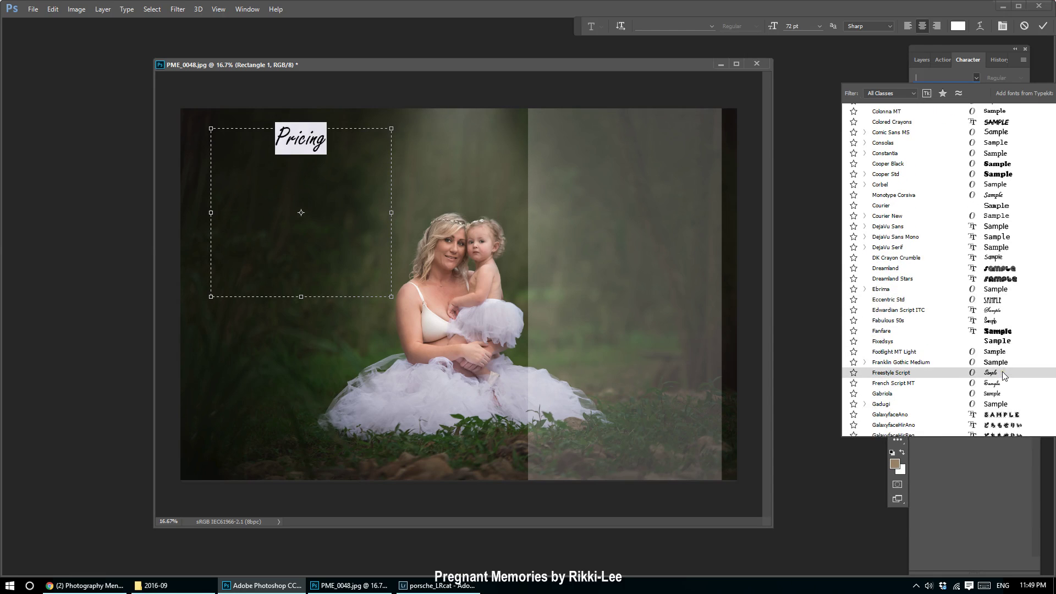
scroll(1002, 371, "down", 5)
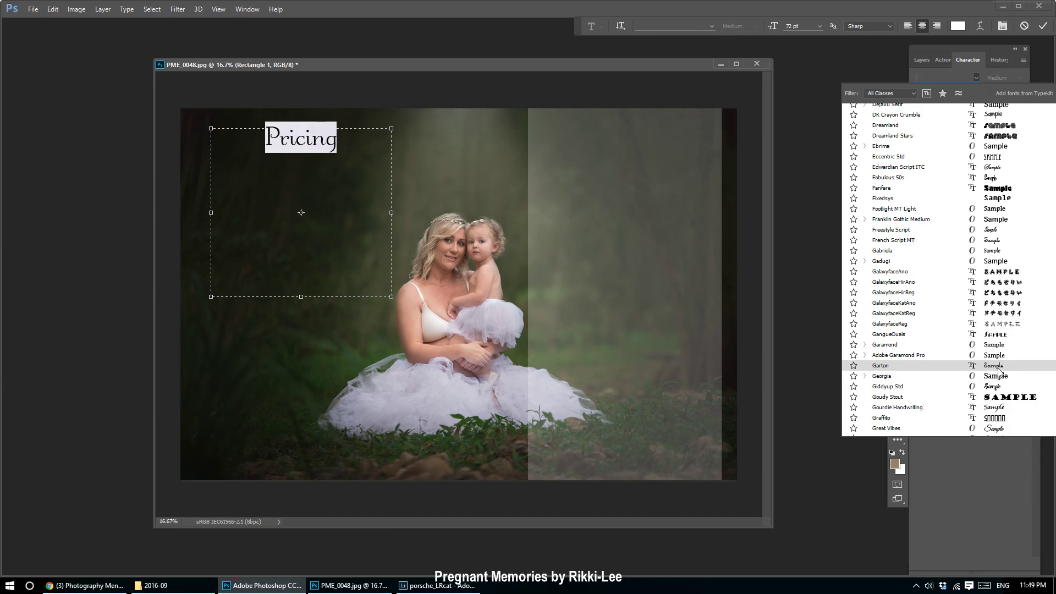
scroll(998, 372, "down", 2)
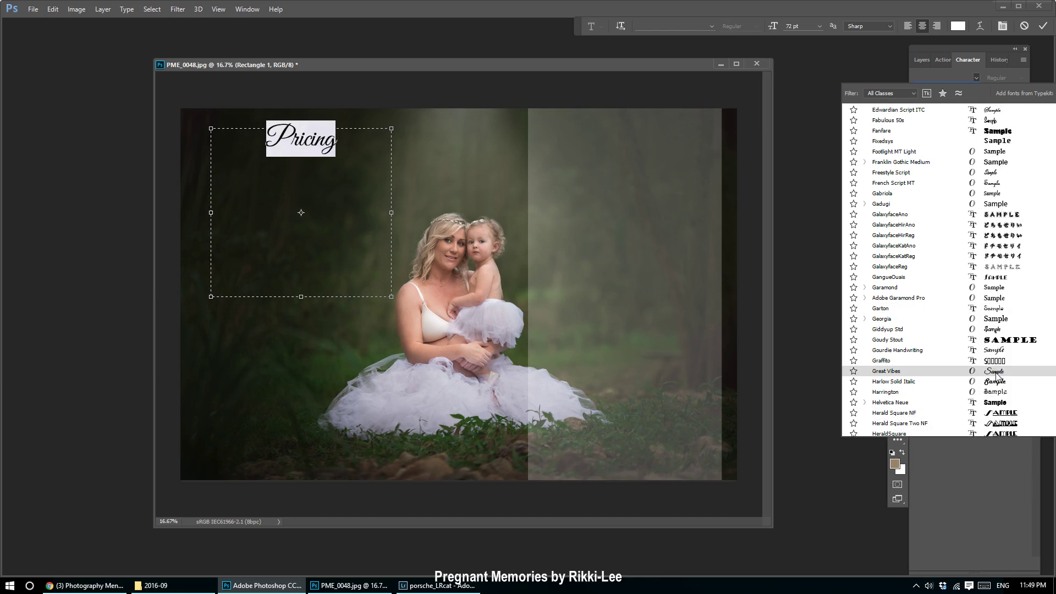
scroll(997, 374, "down", 5)
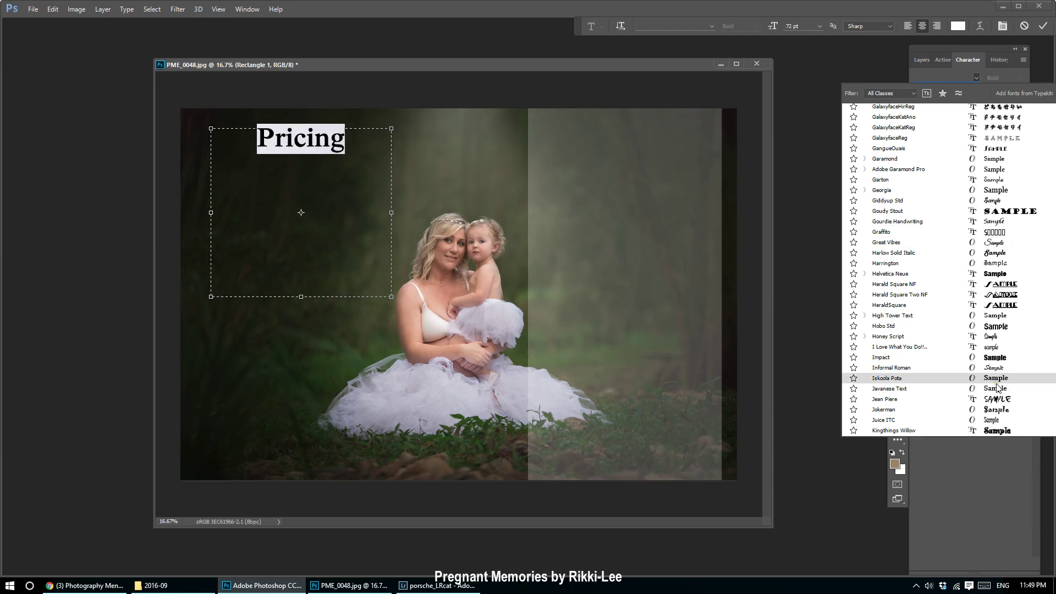
scroll(919, 220, "up", 5)
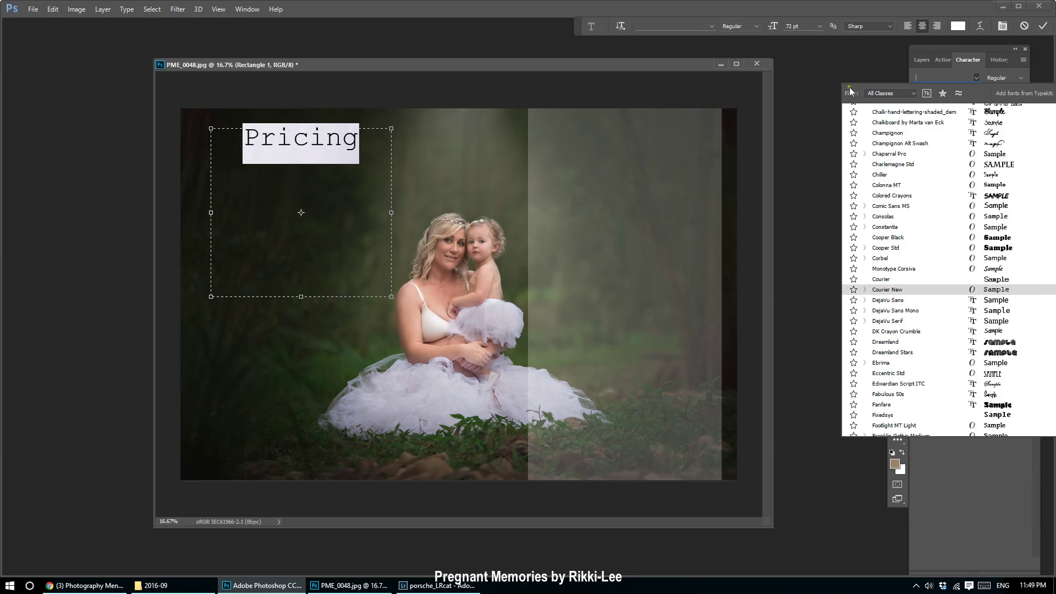
Set the Pricing title's font back to Arial Regular.
left_click(711, 23)
left_click(711, 24)
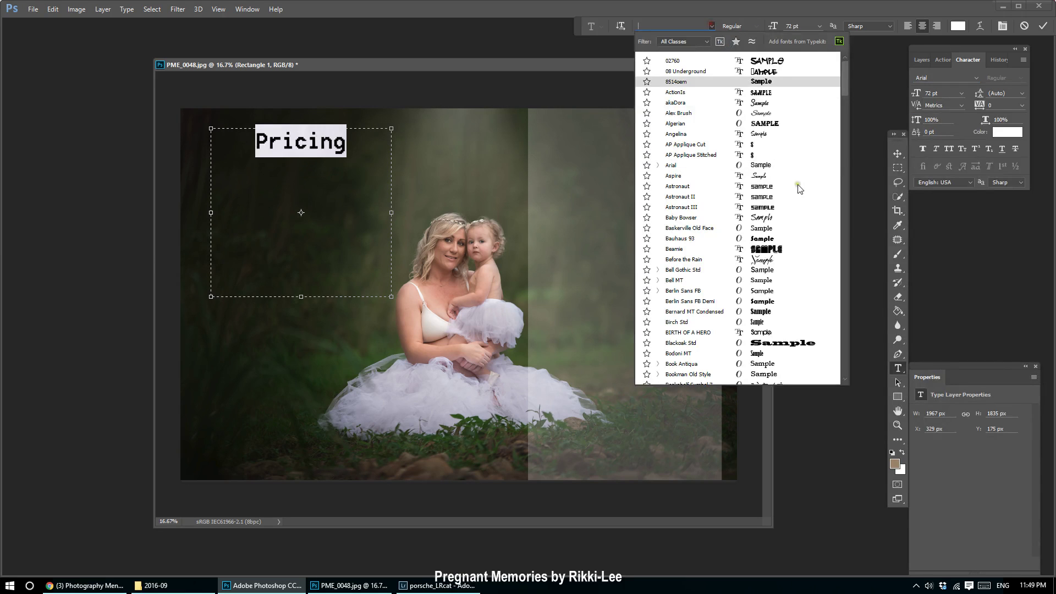
left_click(671, 166)
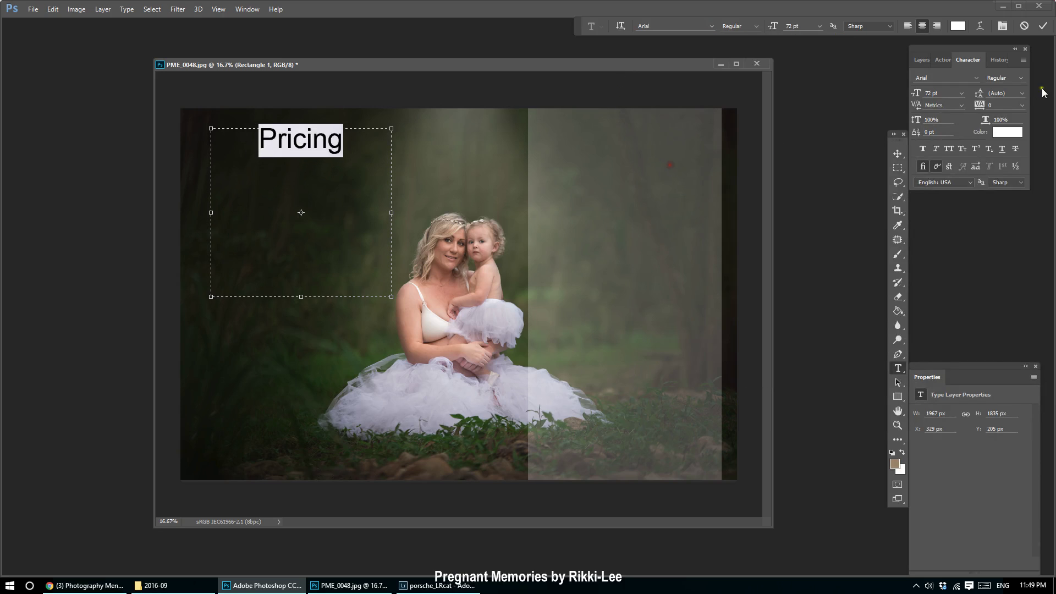
Move the Pricing title to the top of the translucent right-hand panel and check the template.
left_click(899, 157)
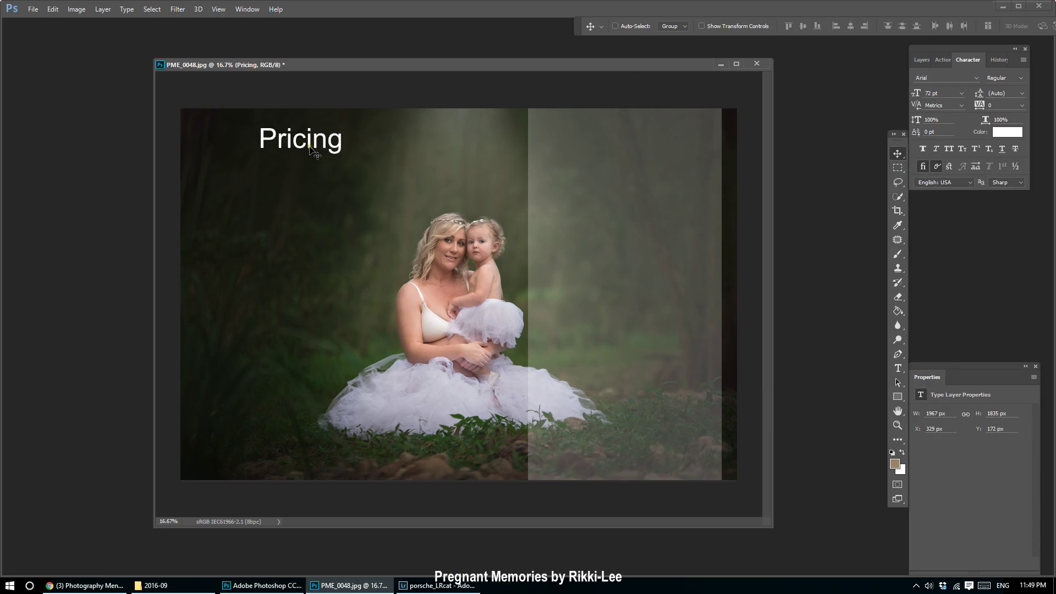
left_click_drag(311, 147, 634, 156)
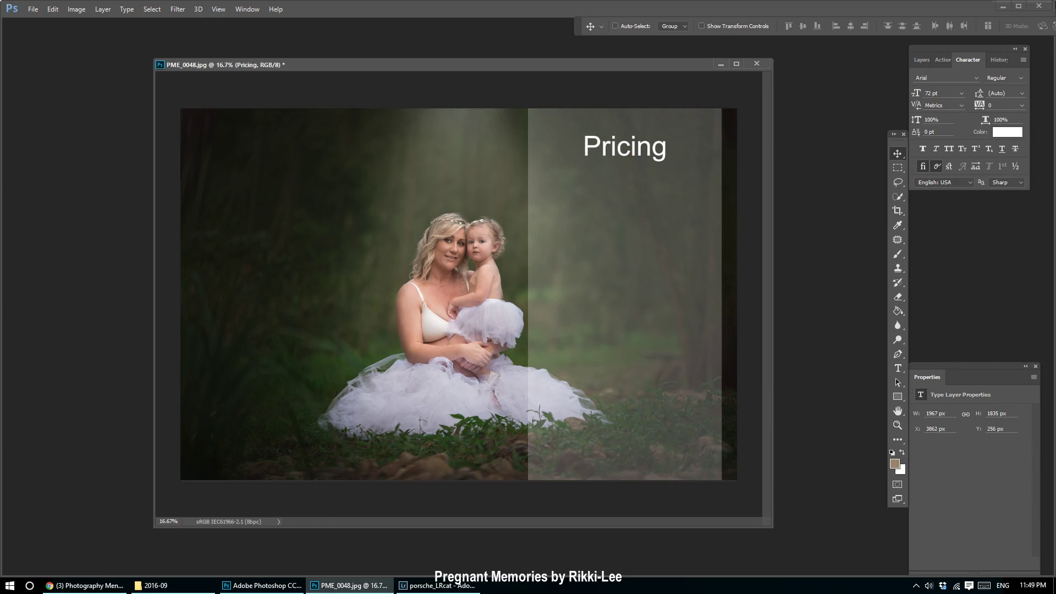
left_click(921, 60)
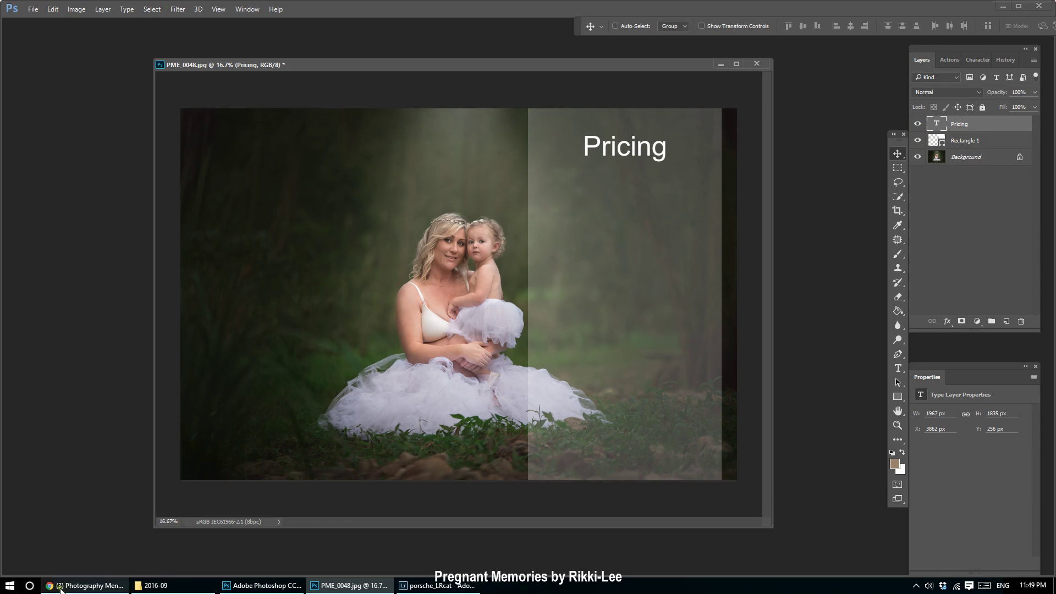
left_click(86, 586)
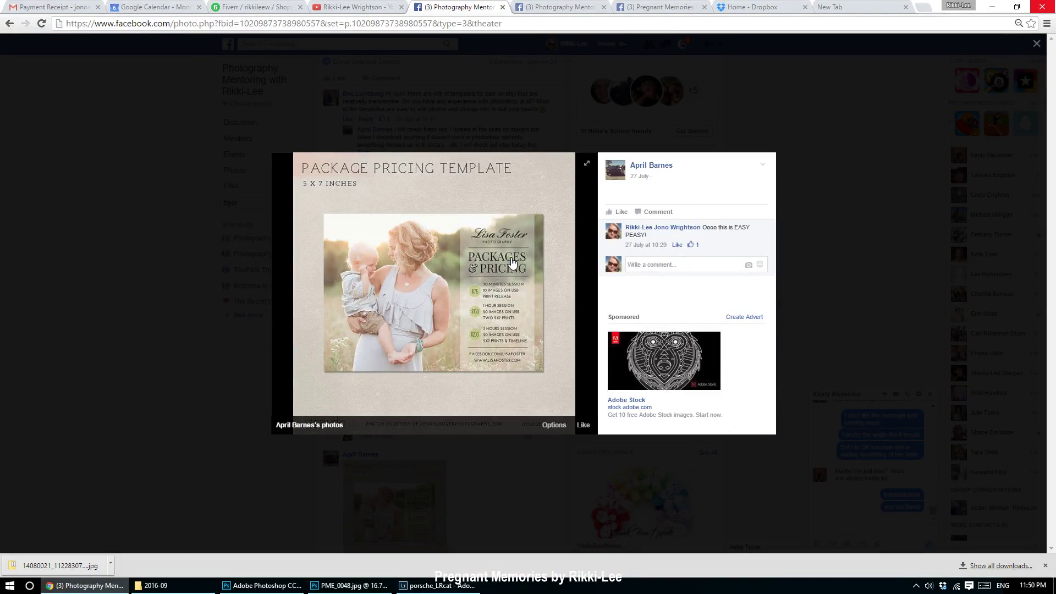
left_click(437, 585)
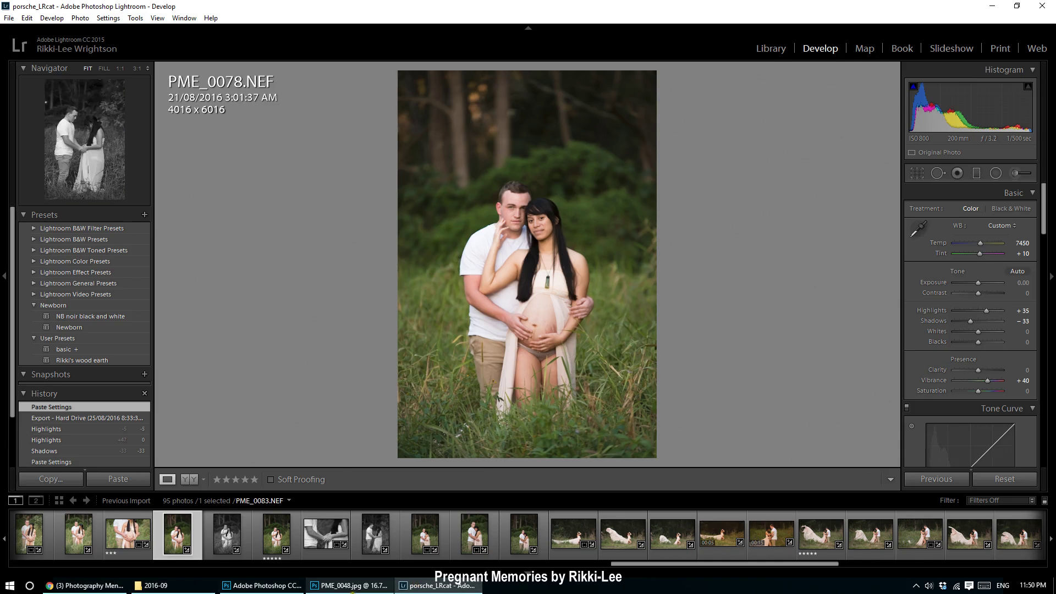
left_click(301, 586)
left_click(898, 368)
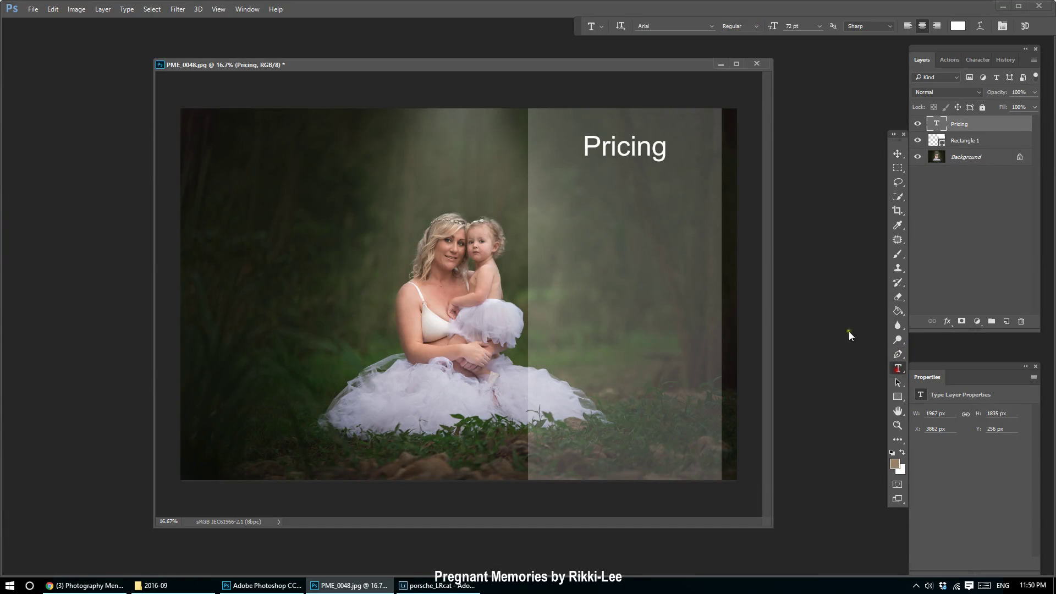
Recolour the Pricing text to beige e0c9b6 by sampling photo colours in the Color Picker.
double_click(590, 143)
left_click(958, 26)
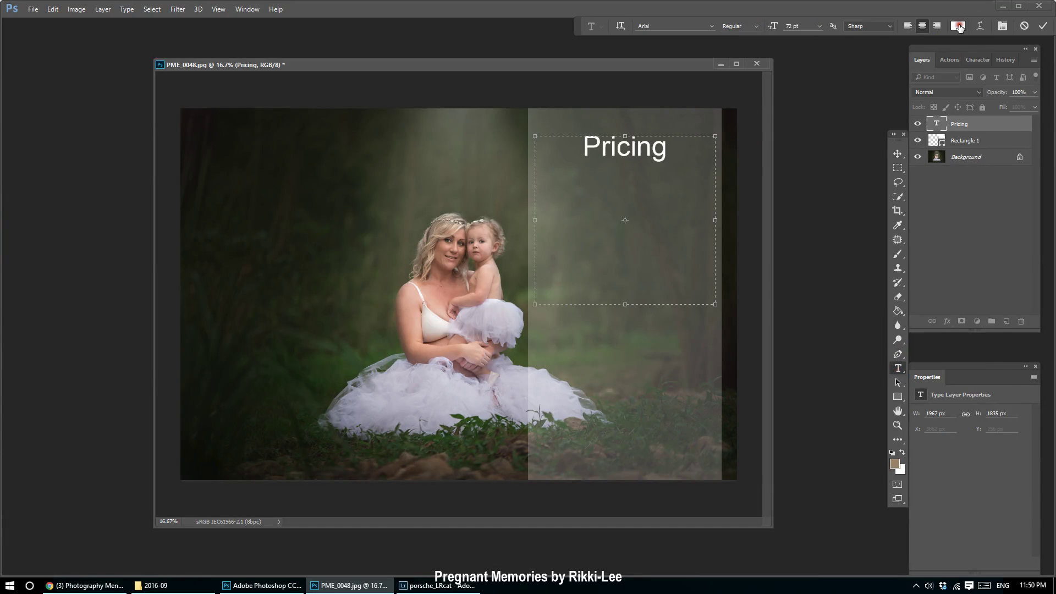
left_click_drag(832, 327, 881, 460)
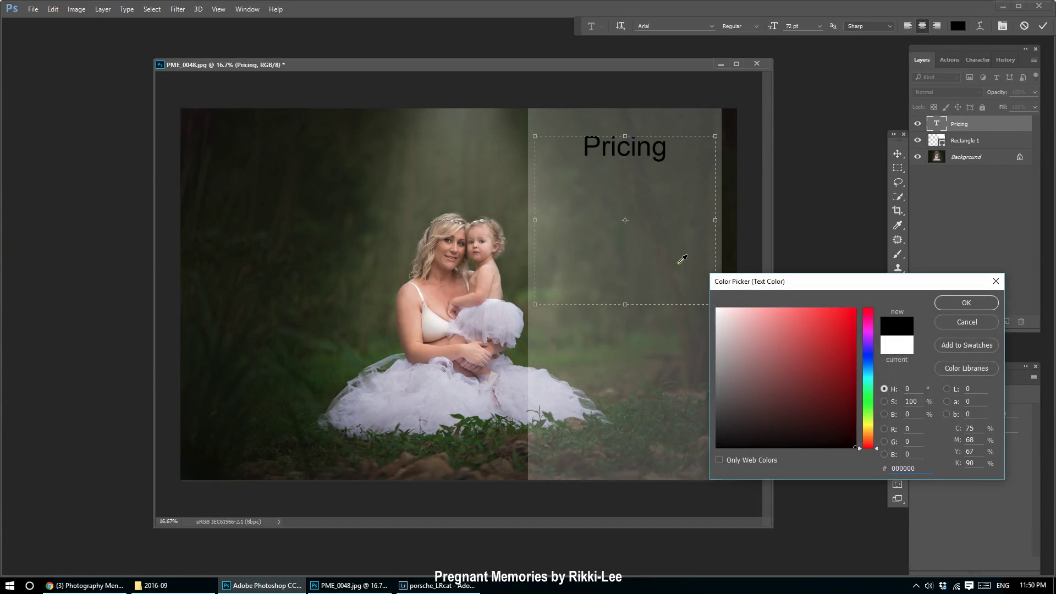
left_click_drag(744, 354, 717, 308)
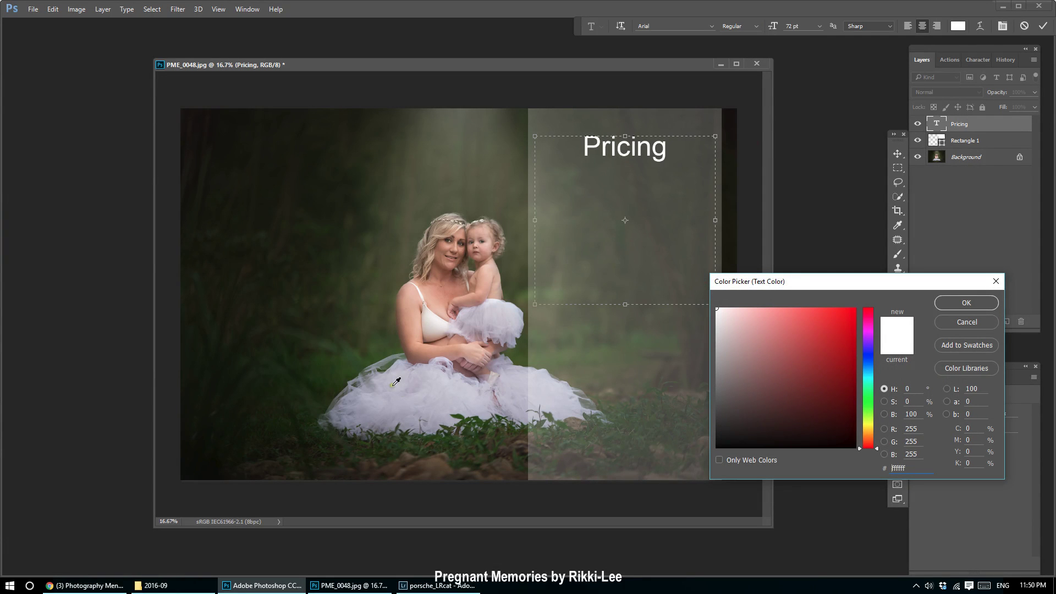
left_click(392, 325)
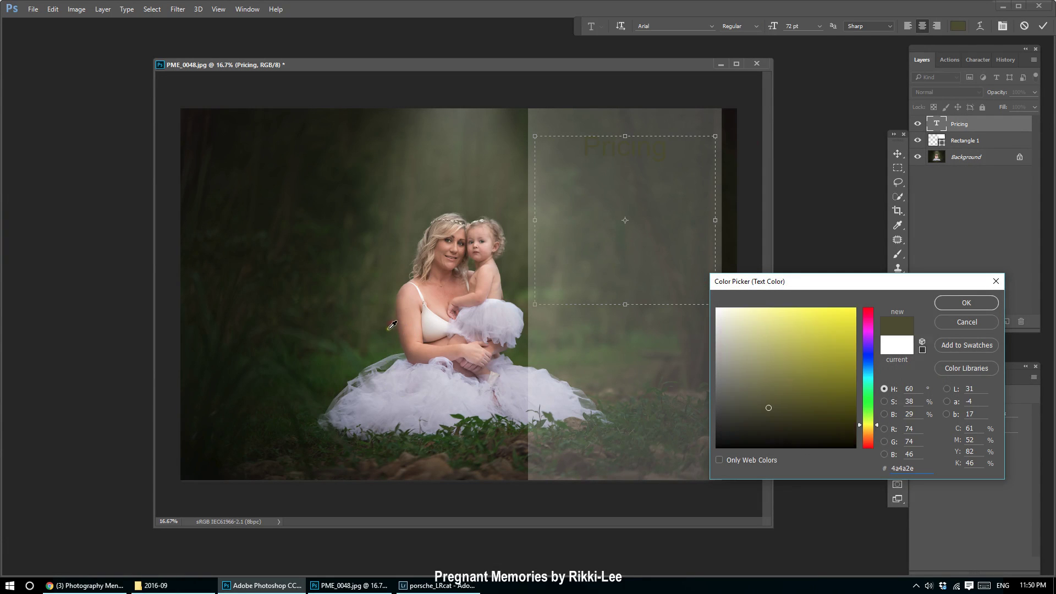
left_click_drag(389, 383, 434, 325)
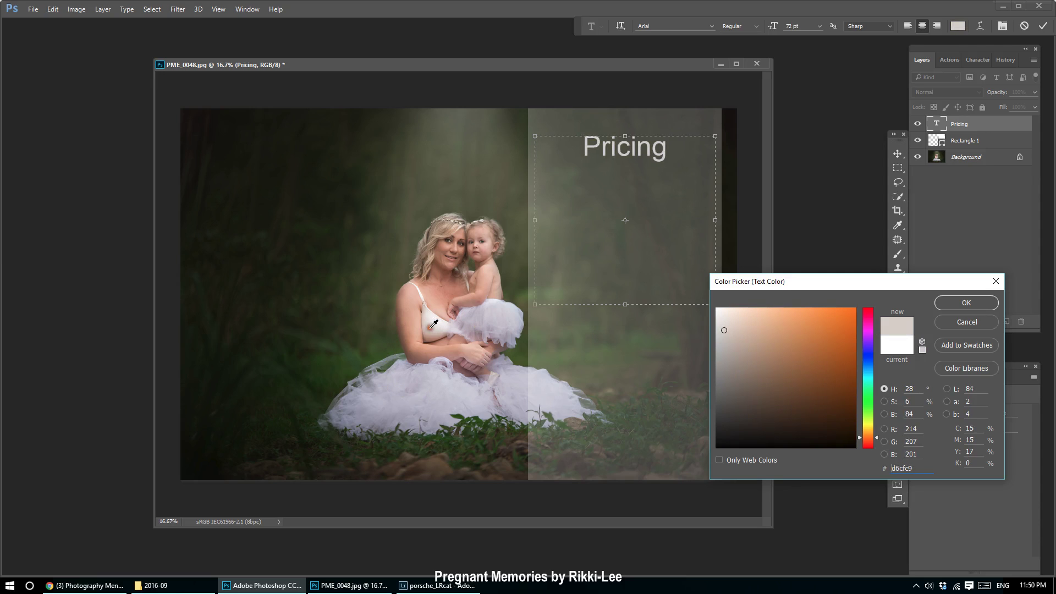
left_click(449, 221)
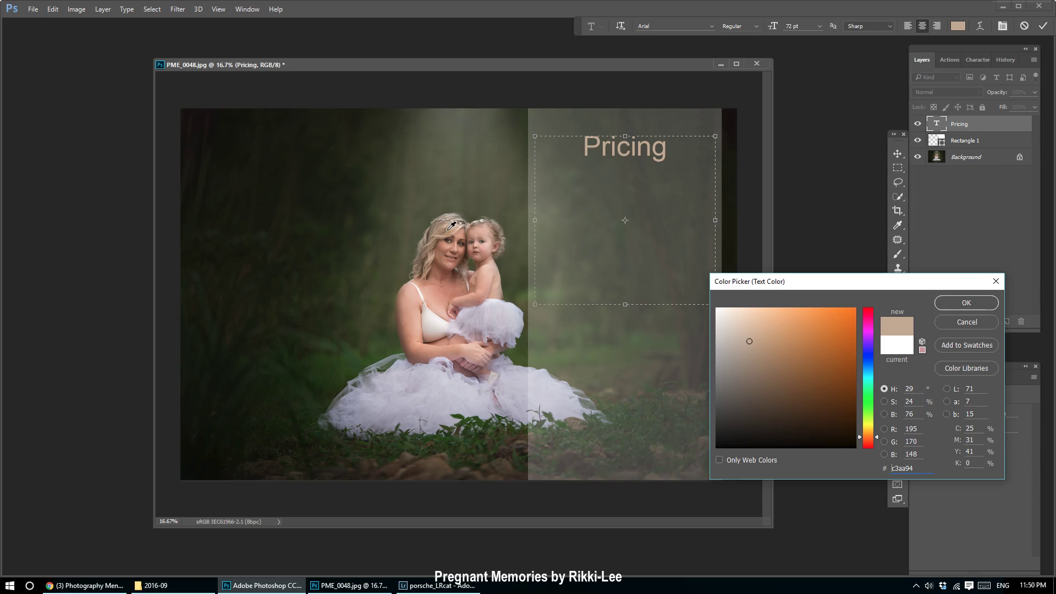
left_click(456, 109)
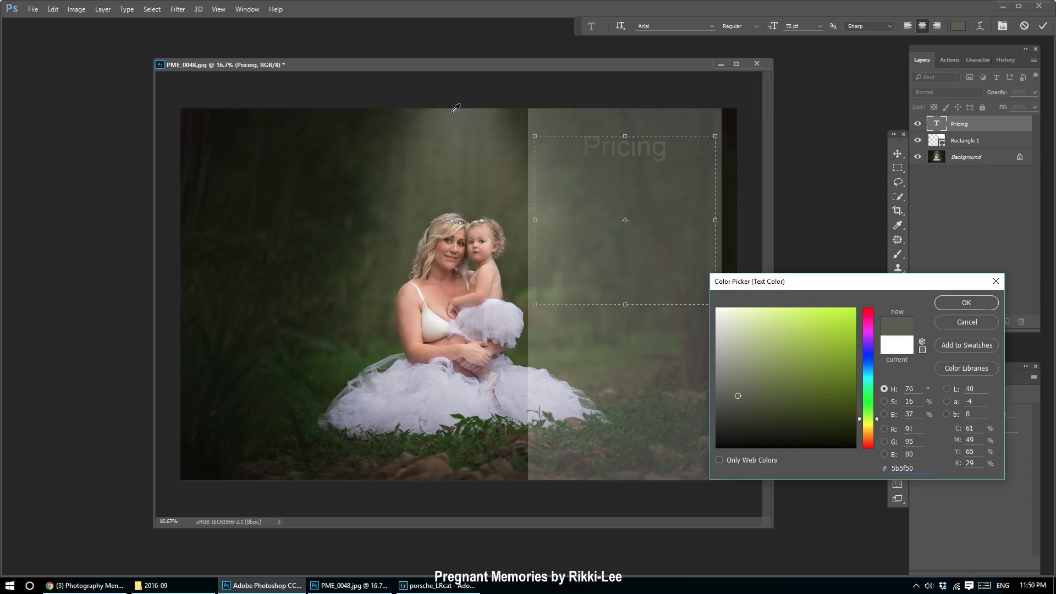
left_click_drag(739, 347, 724, 333)
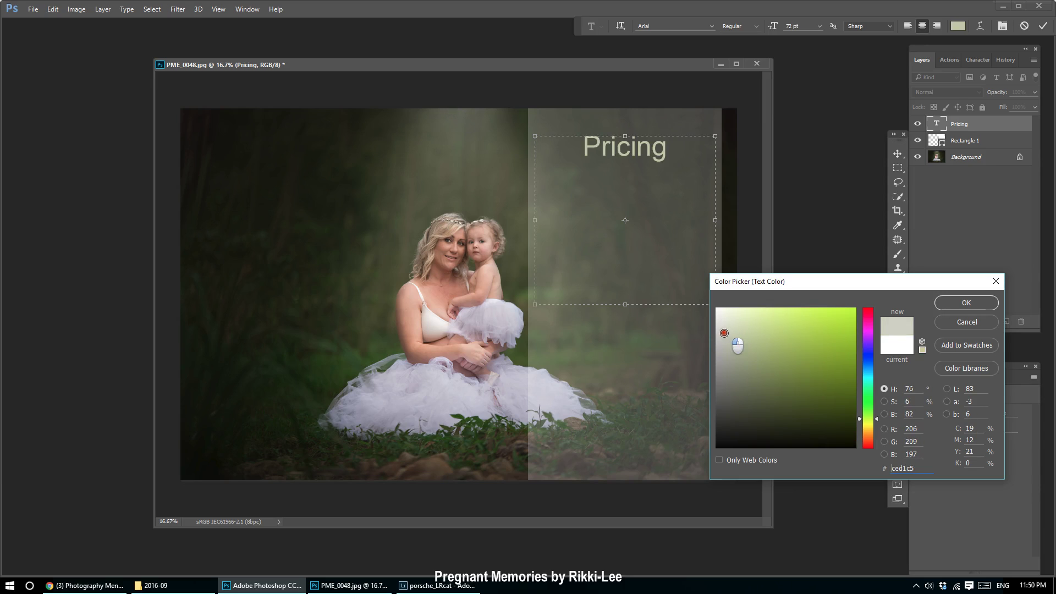
left_click(450, 228)
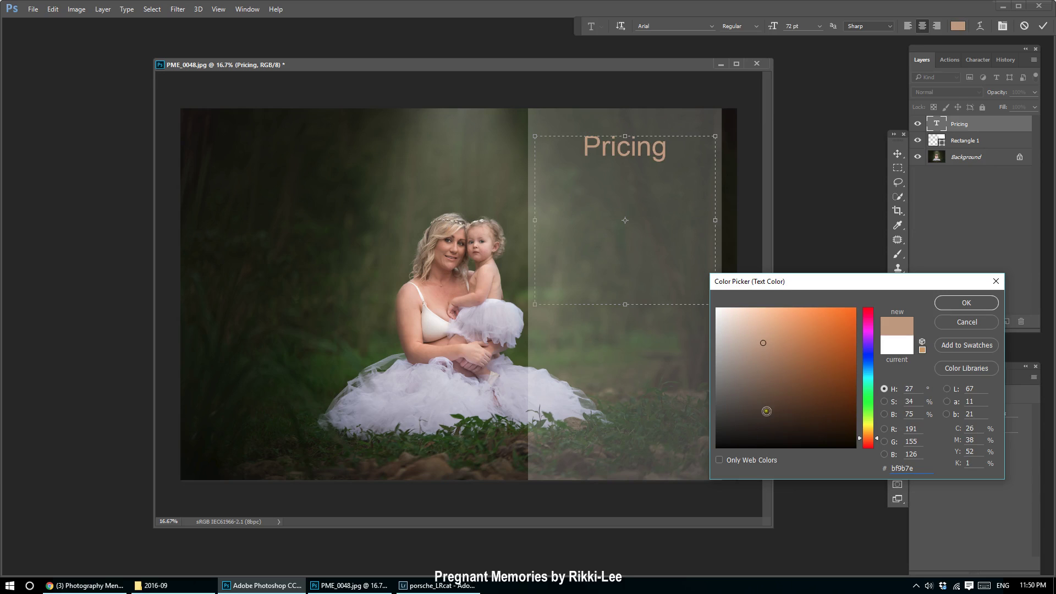
left_click_drag(743, 333, 742, 324)
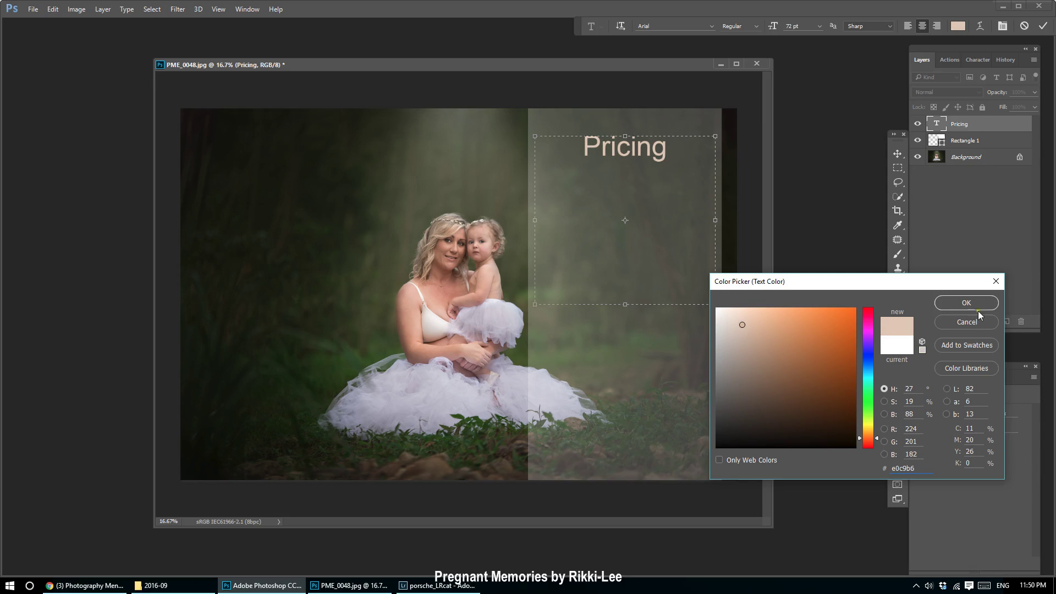
left_click(977, 307)
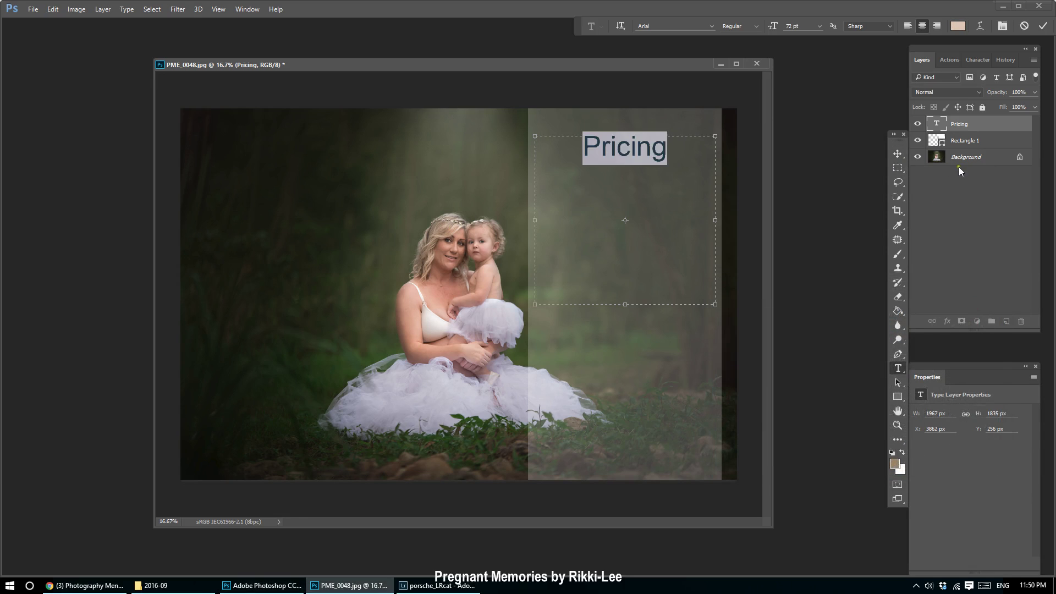
left_click(897, 154)
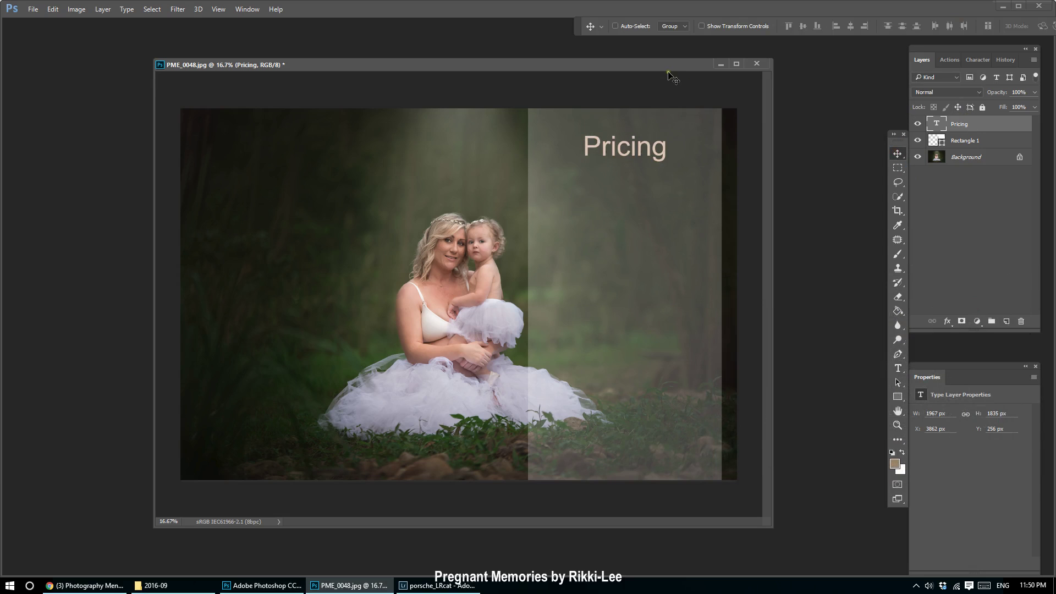
Lower the Pricing title on the panel and switch to the Line Tool.
left_click_drag(627, 154, 625, 187)
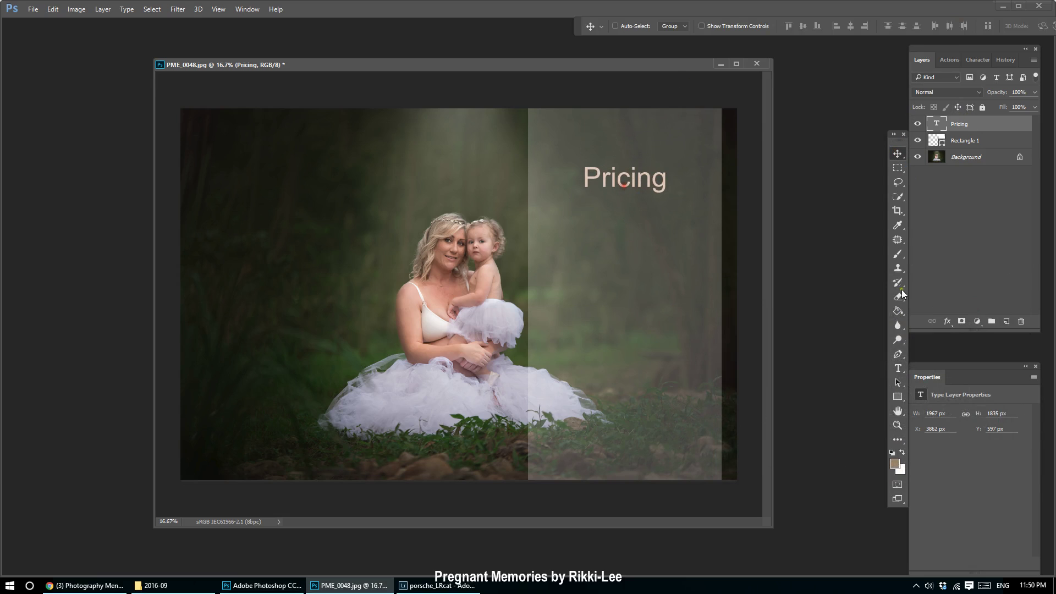
left_click(899, 401)
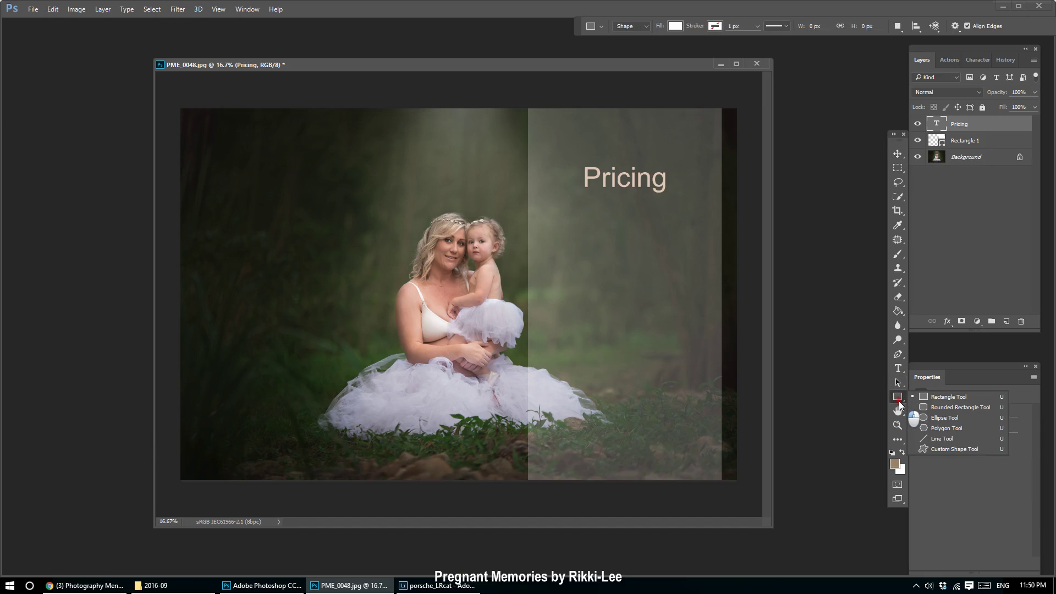
left_click(965, 437)
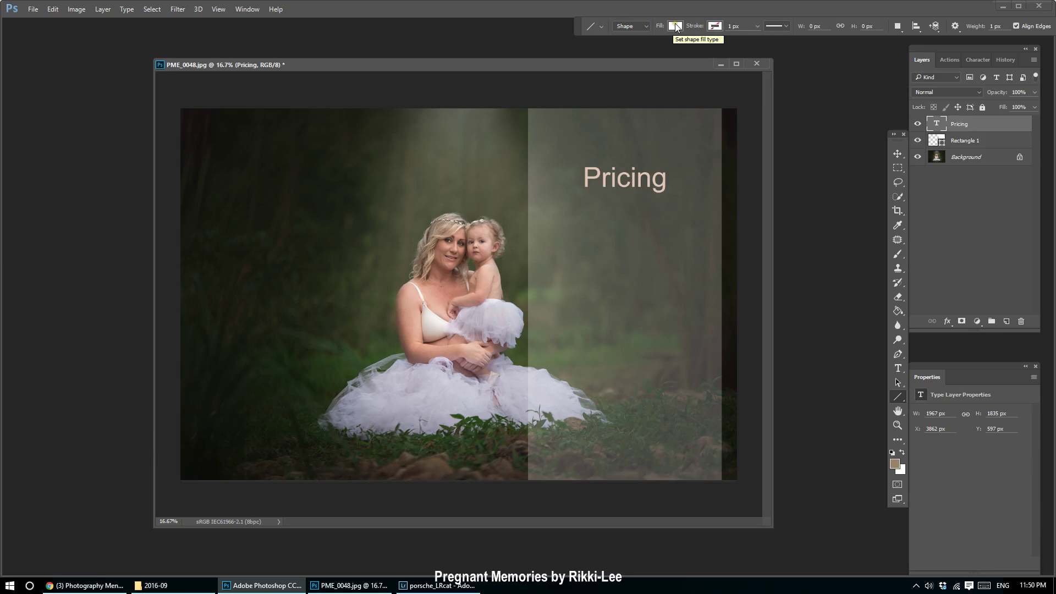
Set a dotted line stroke with weight 5 and draw a horizontal line under Pricing.
left_click(787, 25)
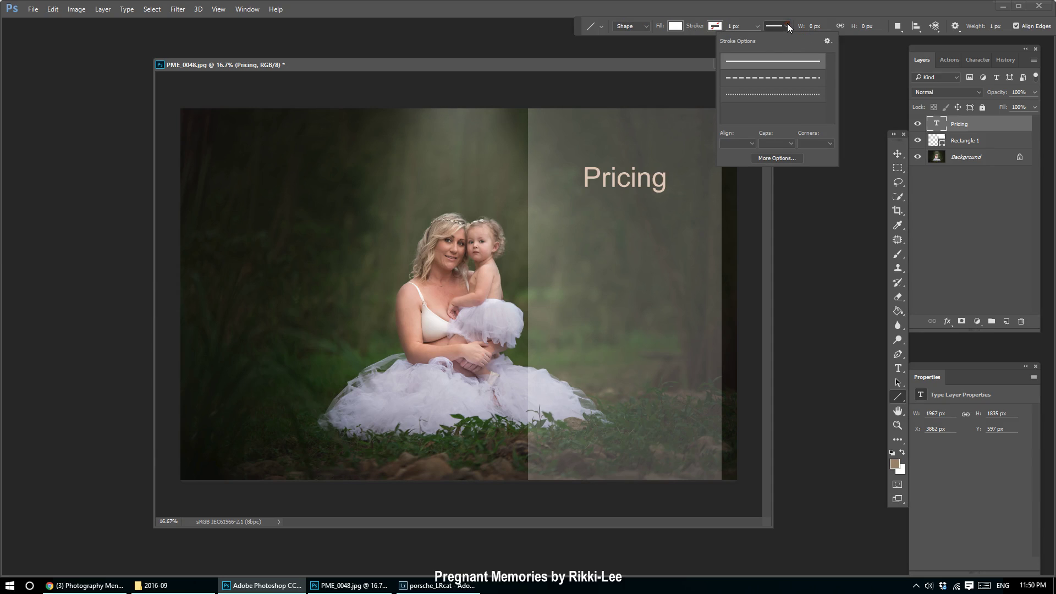
scroll(771, 89, "down", 1)
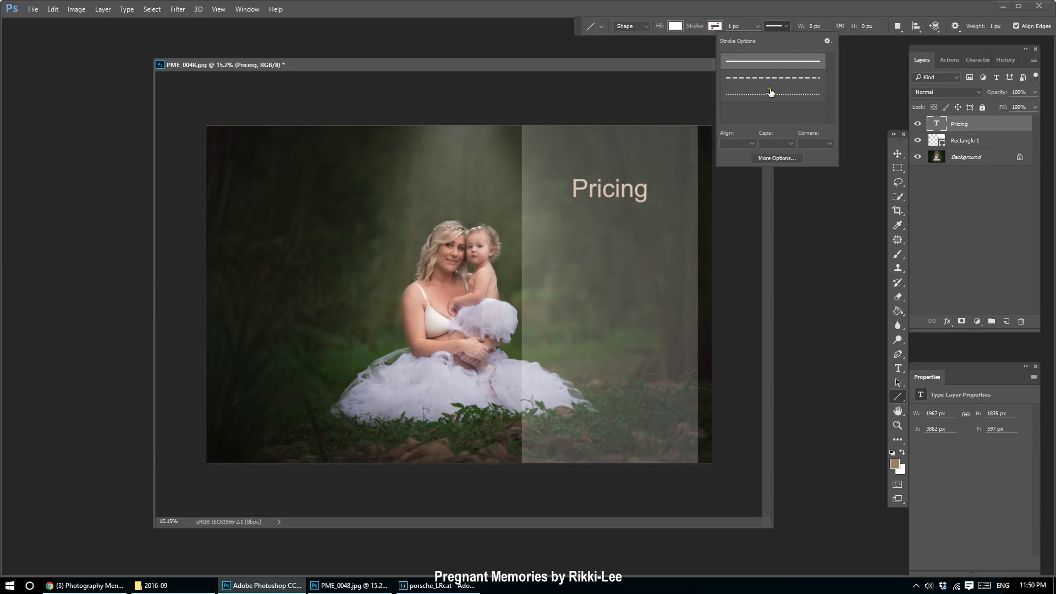
left_click(771, 97)
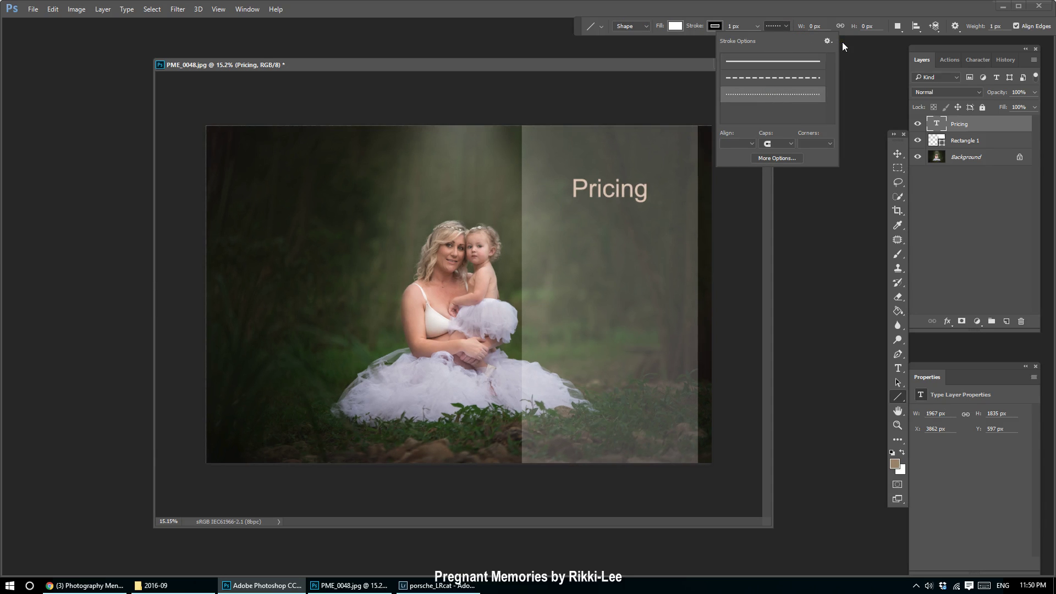
left_click(991, 26)
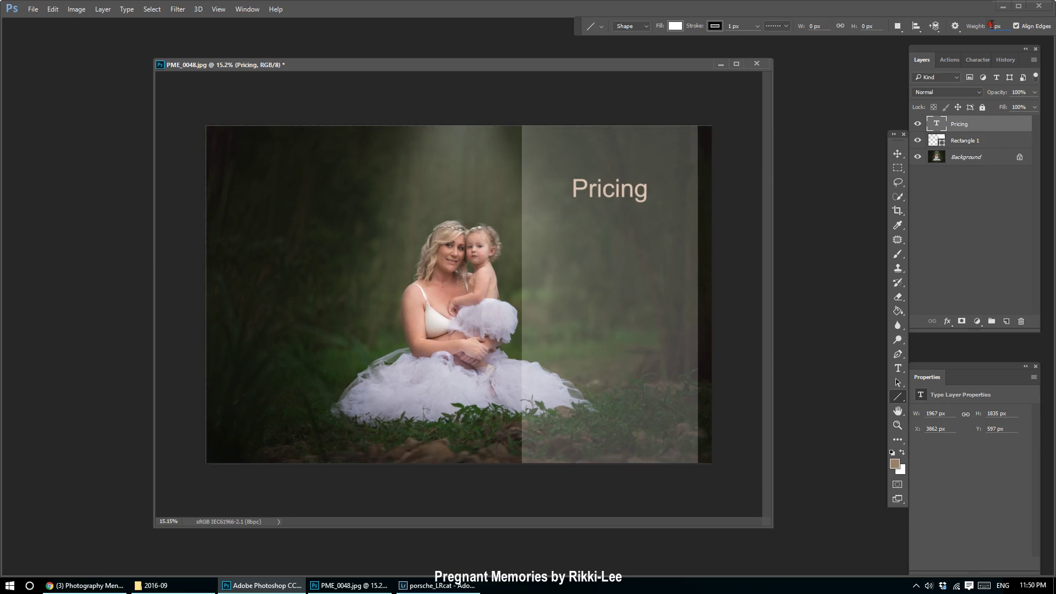
left_click_drag(993, 25, 989, 25)
type("5")
left_click_drag(538, 221, 686, 219)
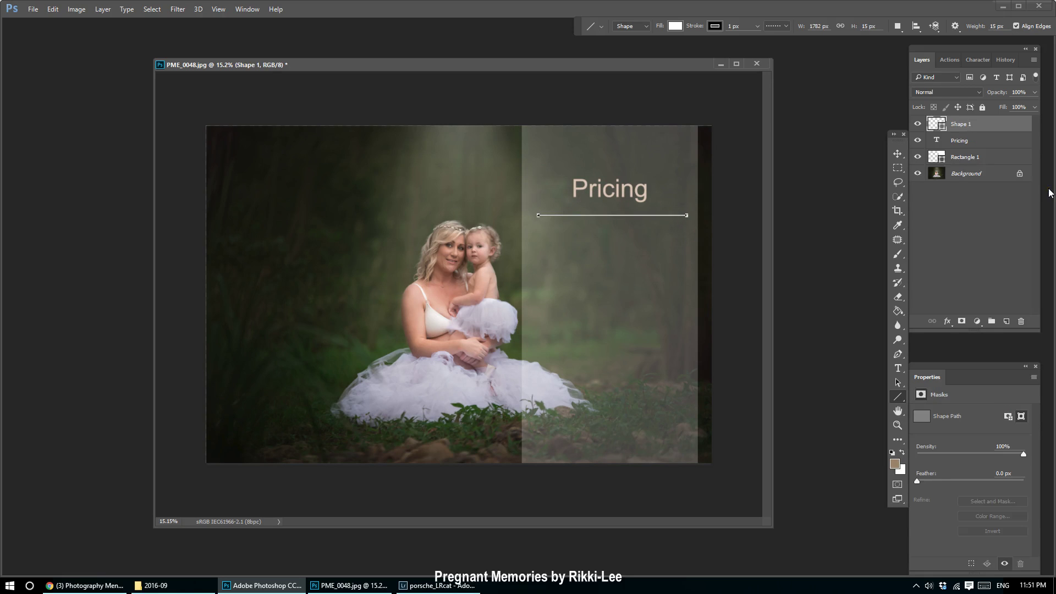
Inspect the layers and delete the Shape 1 line layer.
left_click(985, 176)
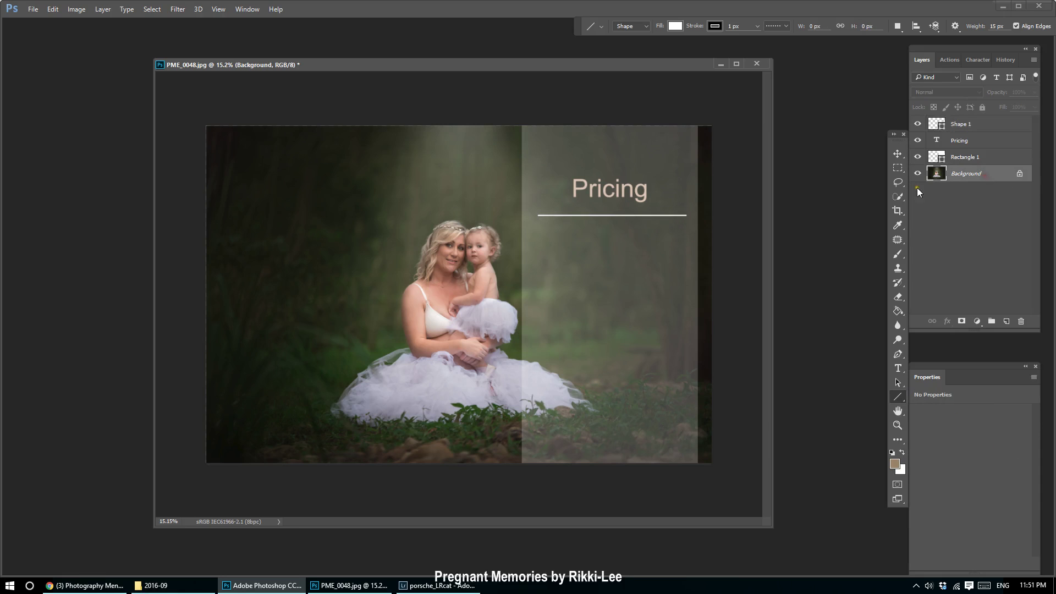
scroll(636, 215, "up", 5)
scroll(636, 216, "up", 4)
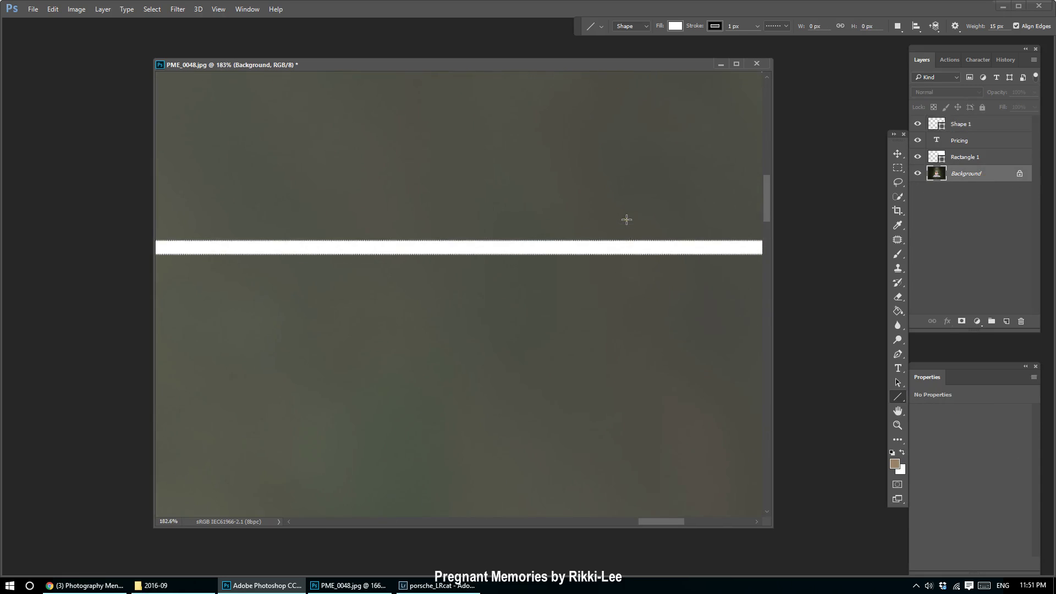
scroll(625, 216, "down", 2)
left_click(994, 128)
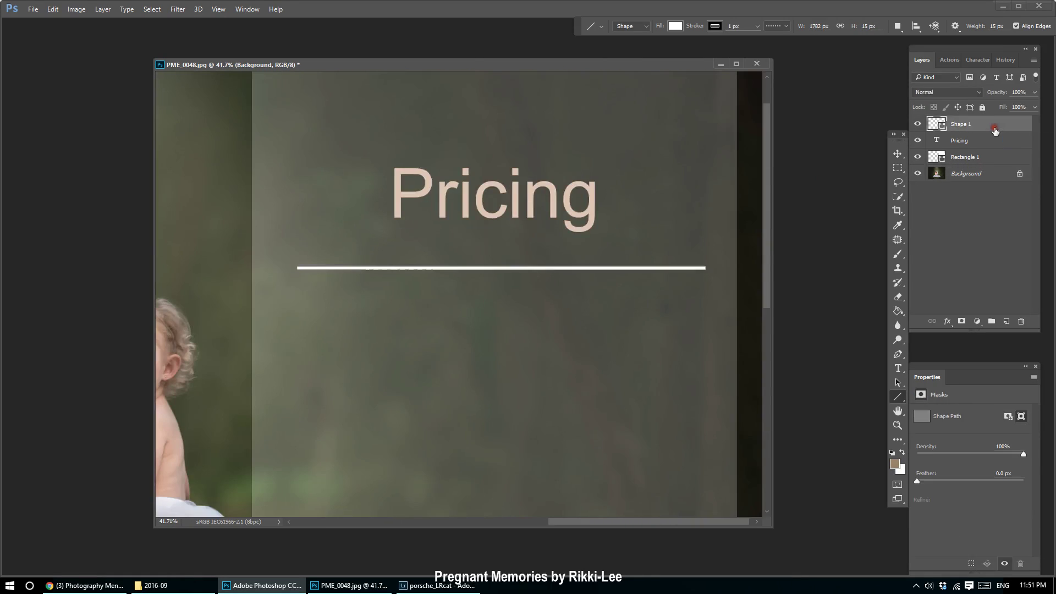
key("Delete")
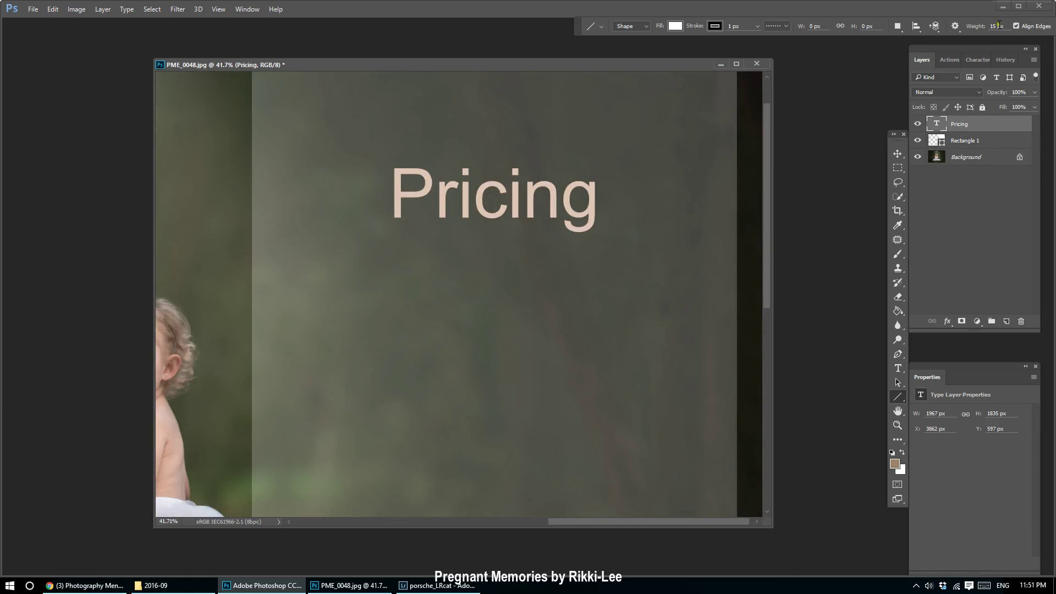
Confirm a 1 px line weight and draw a wider line beneath Pricing.
double_click(997, 26)
key("Return")
scroll(617, 220, "down", 3)
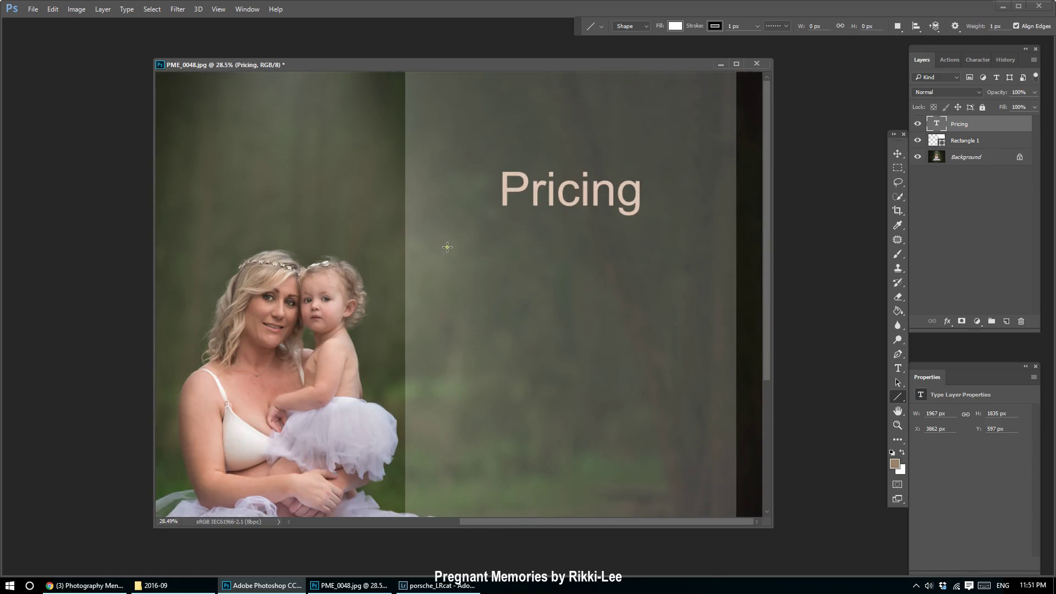
mouse_move(430, 237)
left_mouse_down()
mouse_move(546, 255)
mouse_move(714, 259)
left_mouse_up()
left_click(898, 154)
Discard the new Shape 1 line by dragging its layer to the trash.
left_click(967, 175)
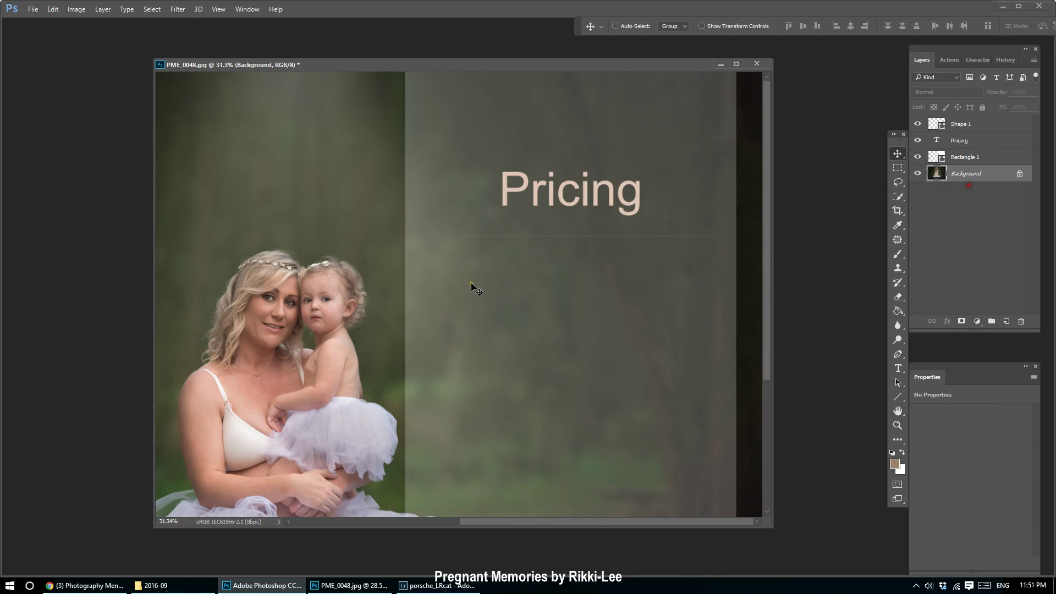
scroll(471, 282, "up", 10)
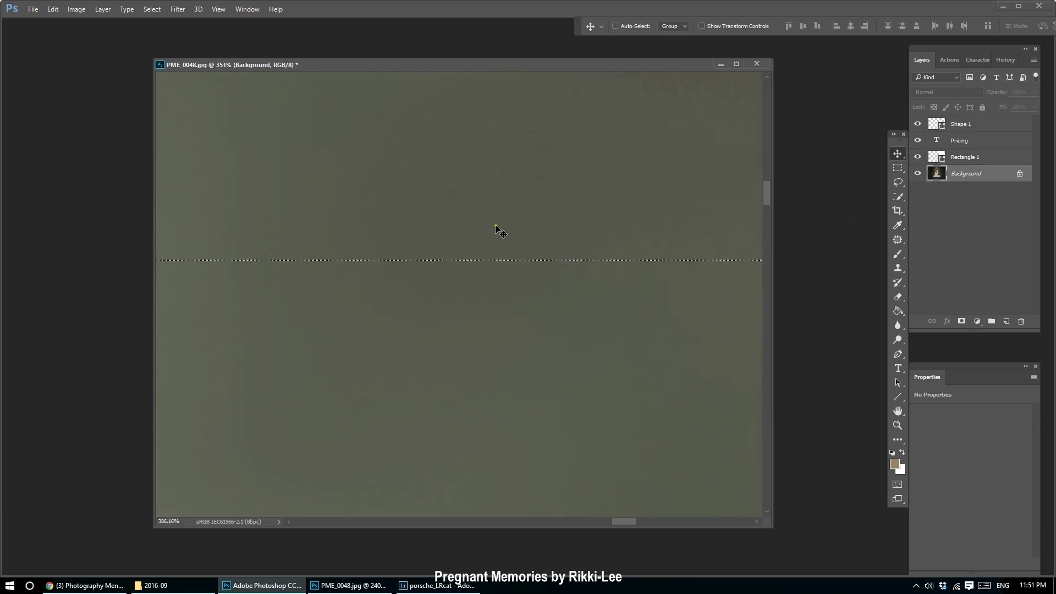
scroll(503, 250, "up", 2)
scroll(516, 279, "down", 10)
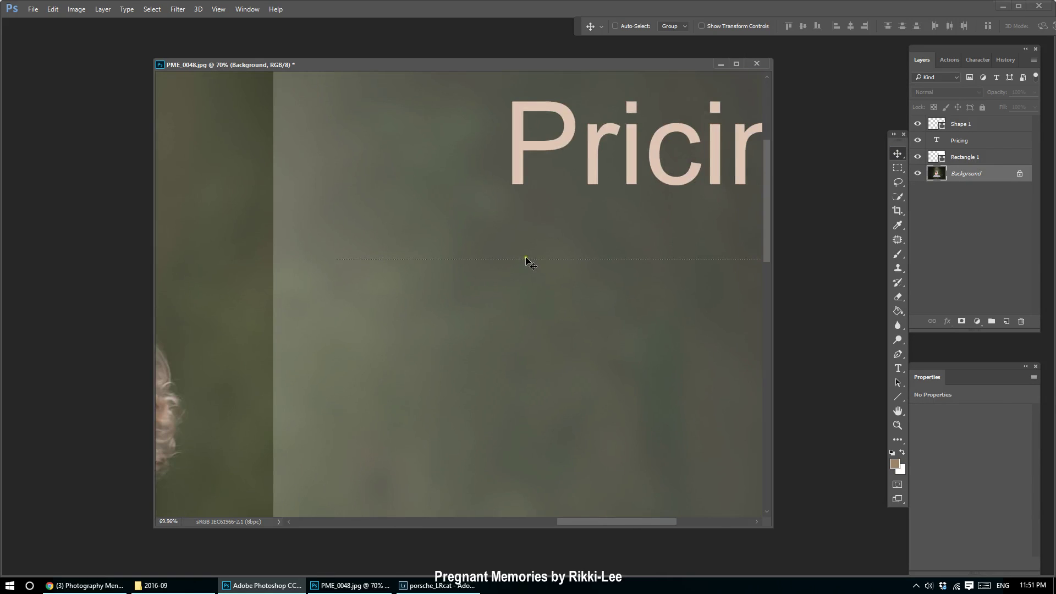
scroll(691, 276, "down", 1)
left_click_drag(1009, 128, 1021, 322)
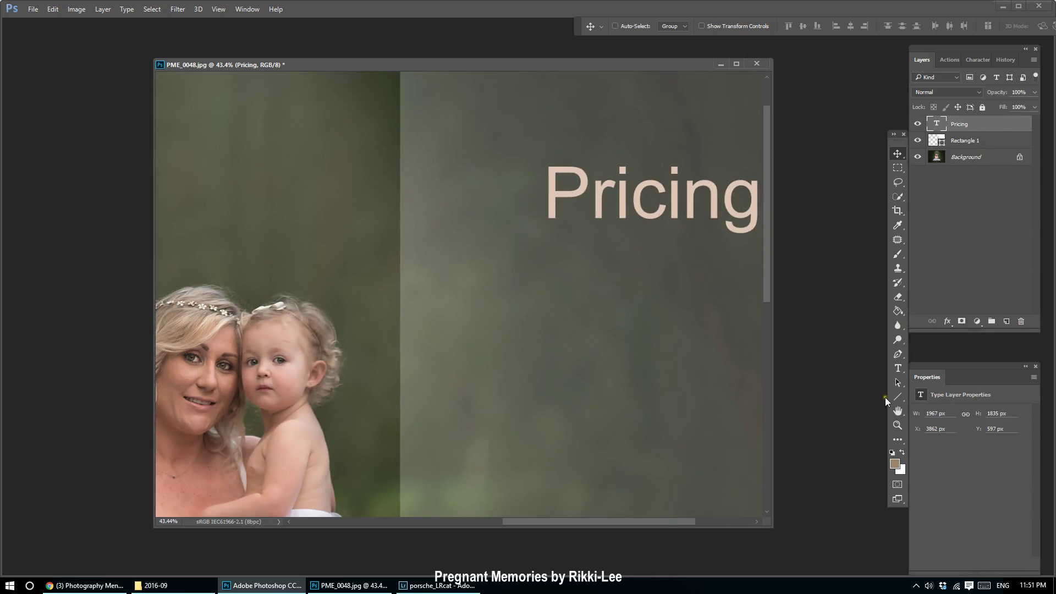
Set the Line tool stroke to a dotted style with round caps and a gap of 20.
left_click(901, 396)
left_click(783, 25)
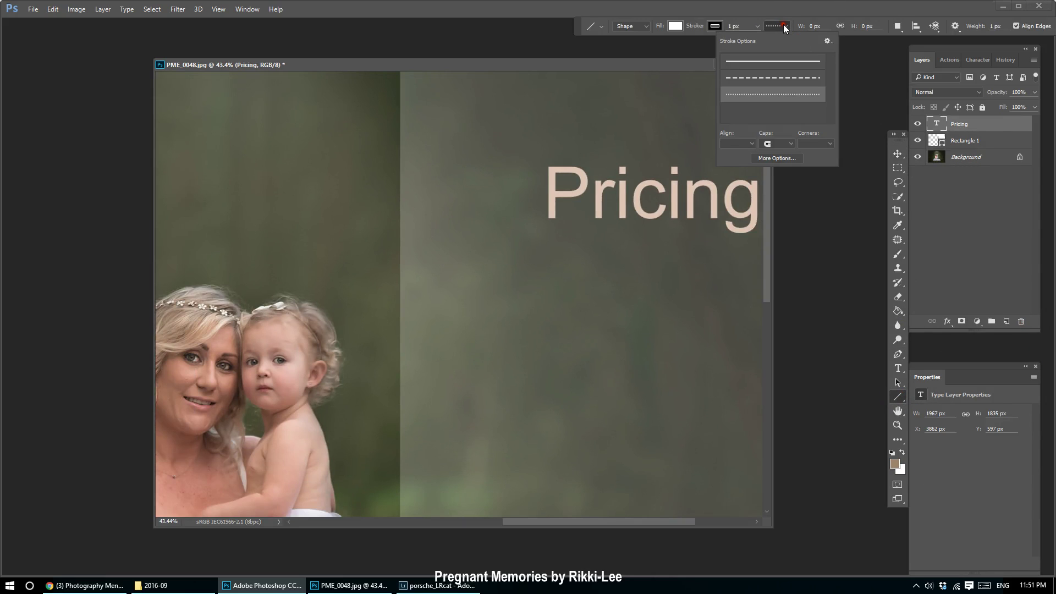
left_click(785, 65)
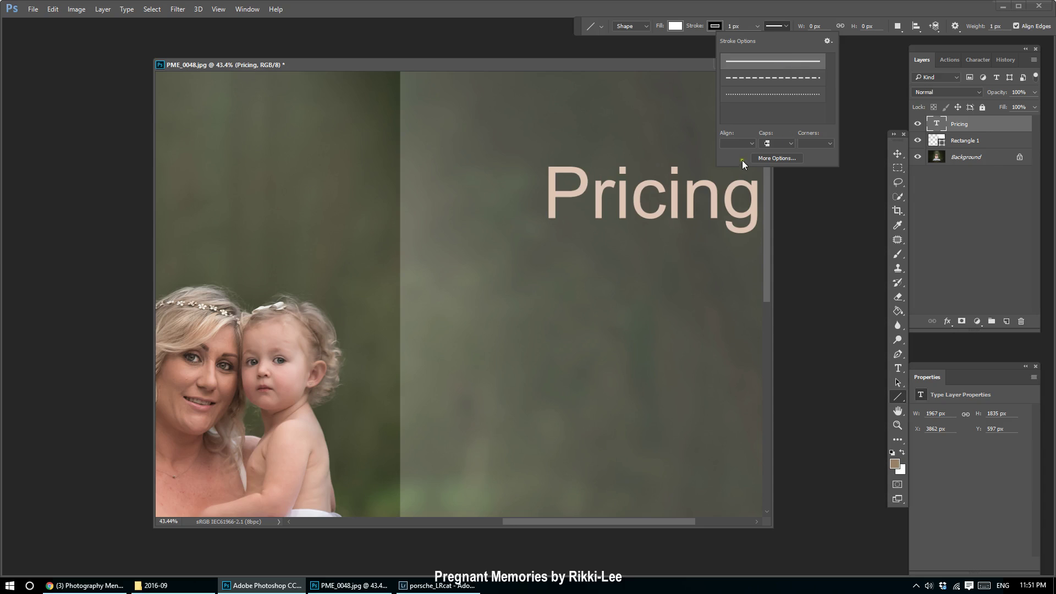
left_click(751, 94)
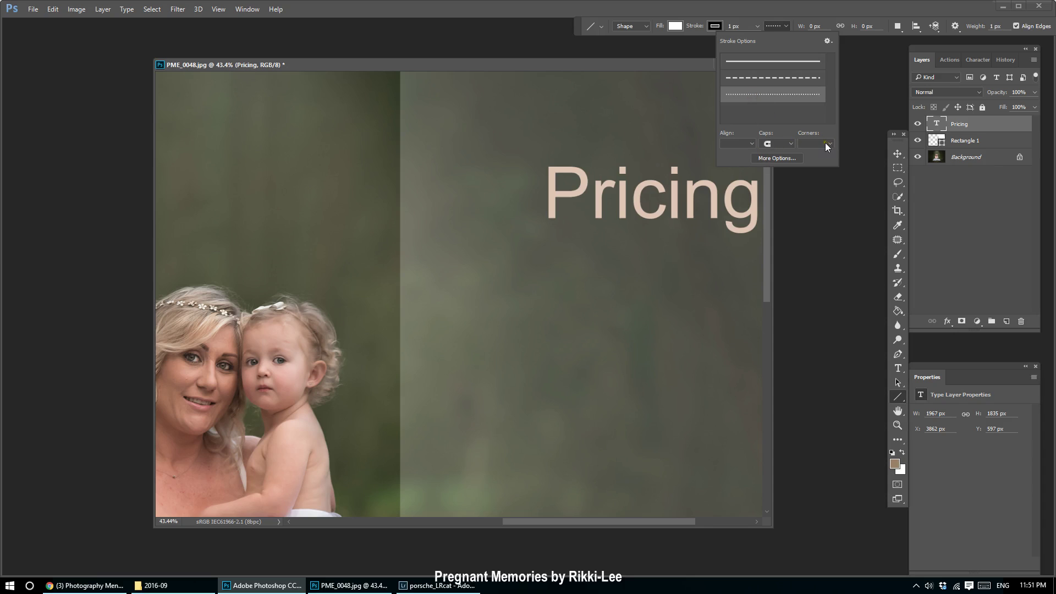
left_click(790, 144)
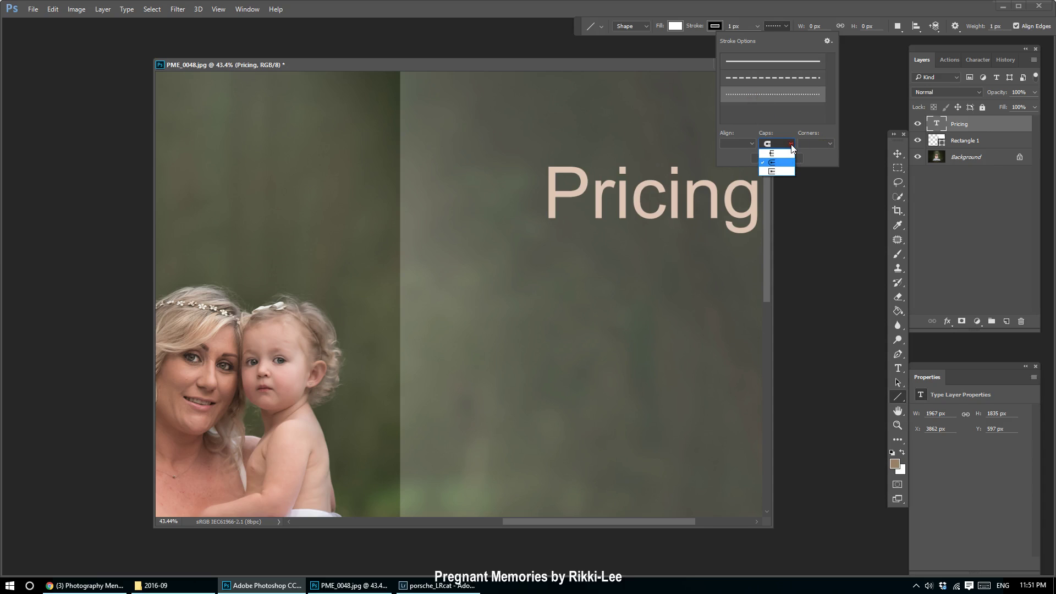
left_click(824, 157)
left_click(781, 158)
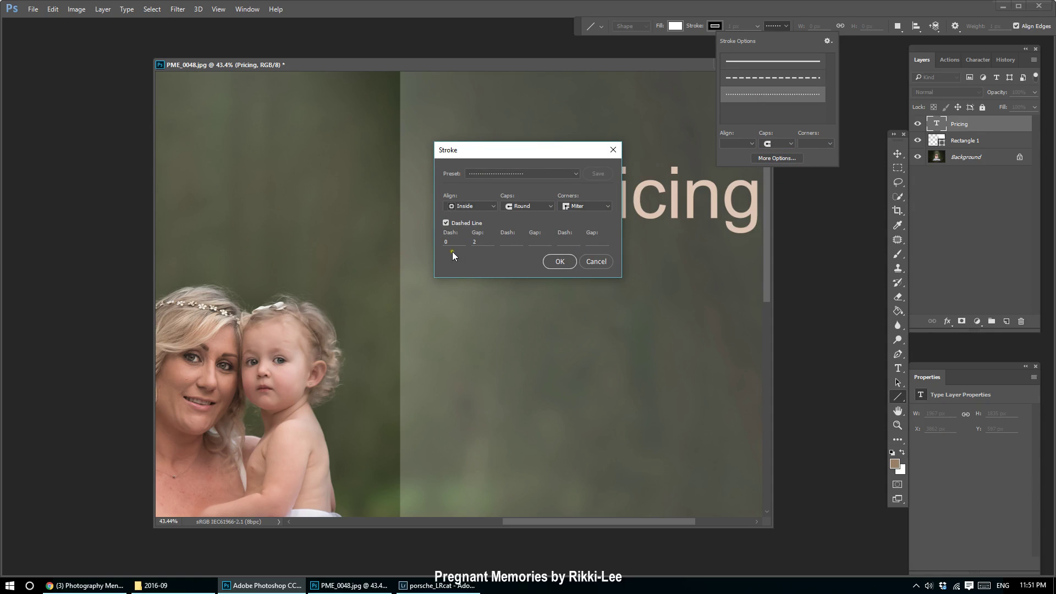
left_click_drag(478, 242, 465, 241)
type("20")
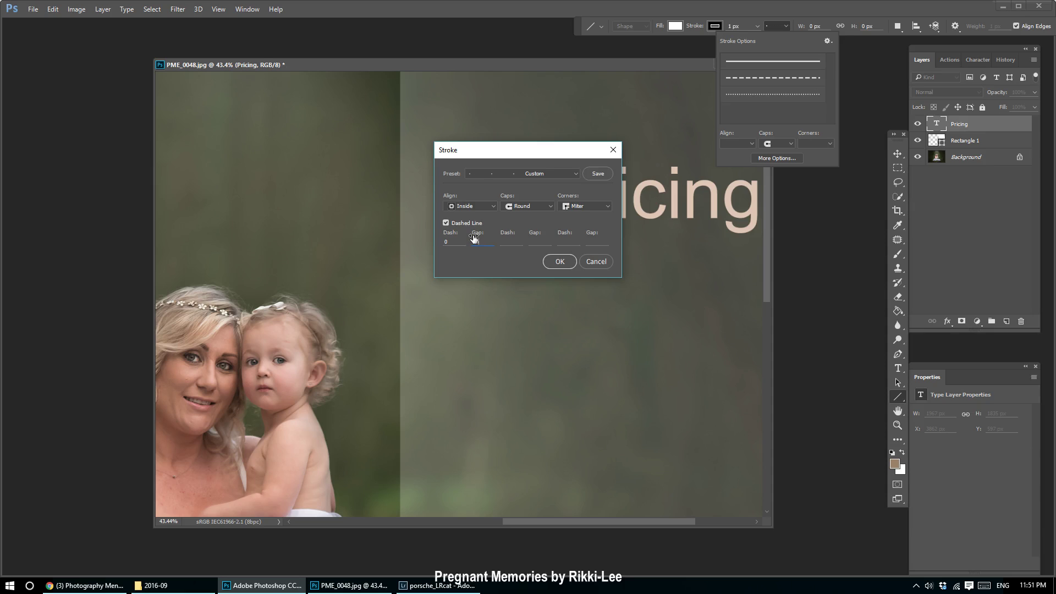
left_click(564, 261)
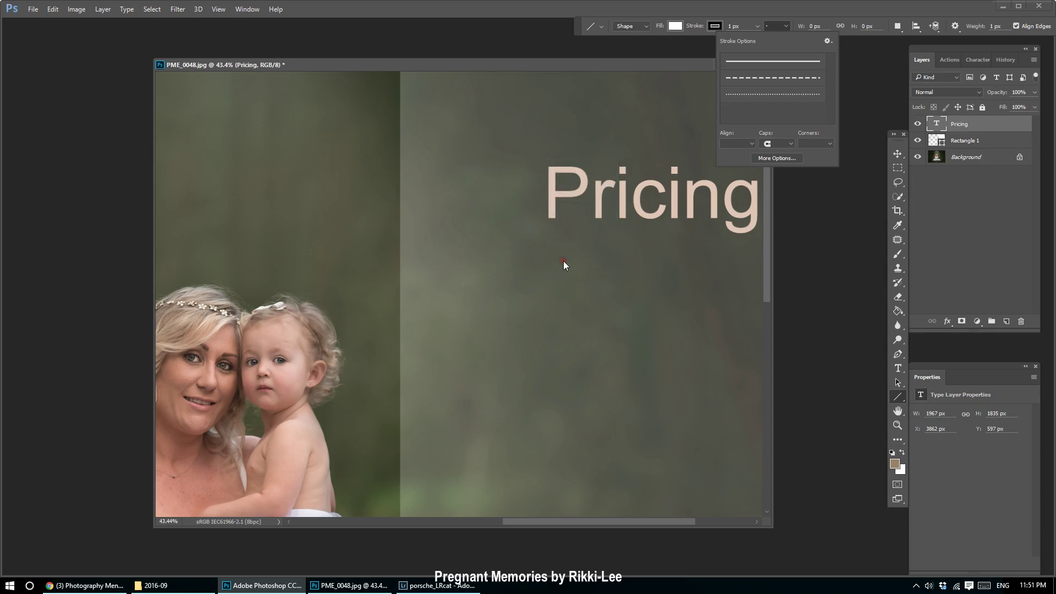
left_click(995, 26)
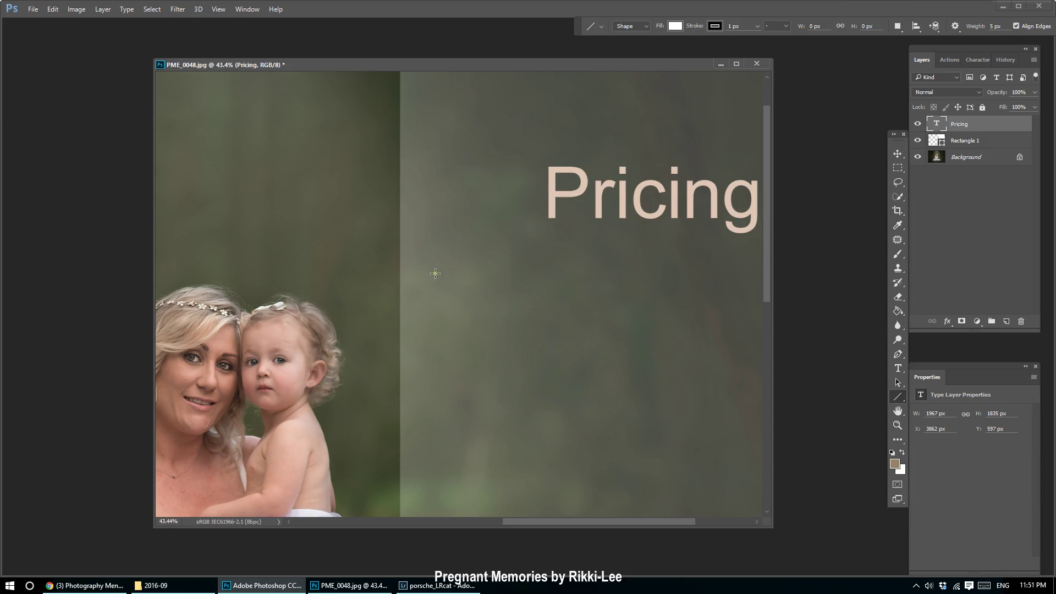
Draw a dotted line below the Pricing title, then delete that line.
left_click_drag(436, 239, 725, 286)
left_click(963, 173)
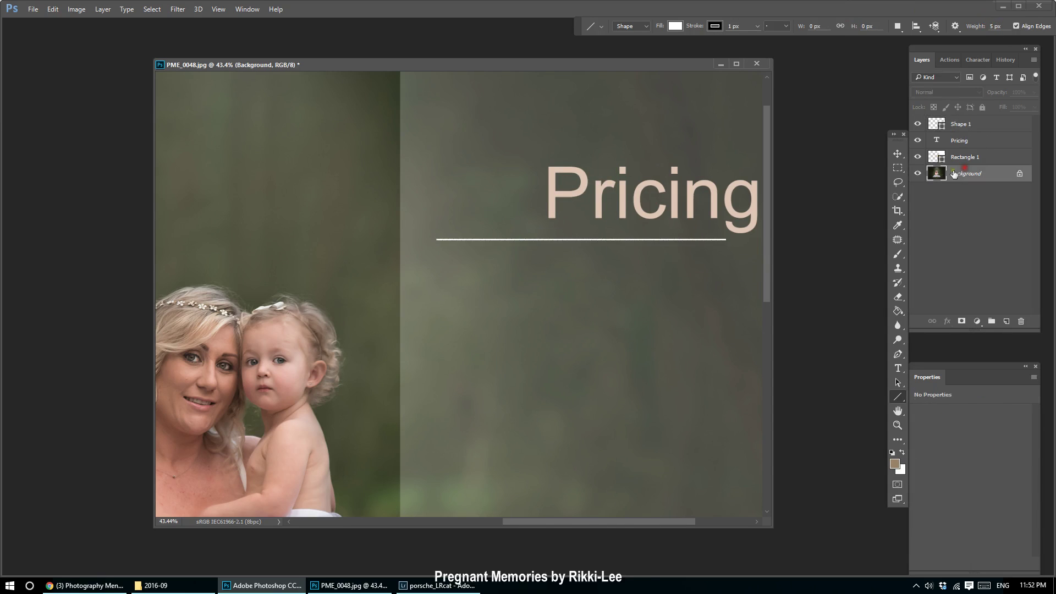
scroll(591, 287, "up", 5)
scroll(561, 239, "down", 3)
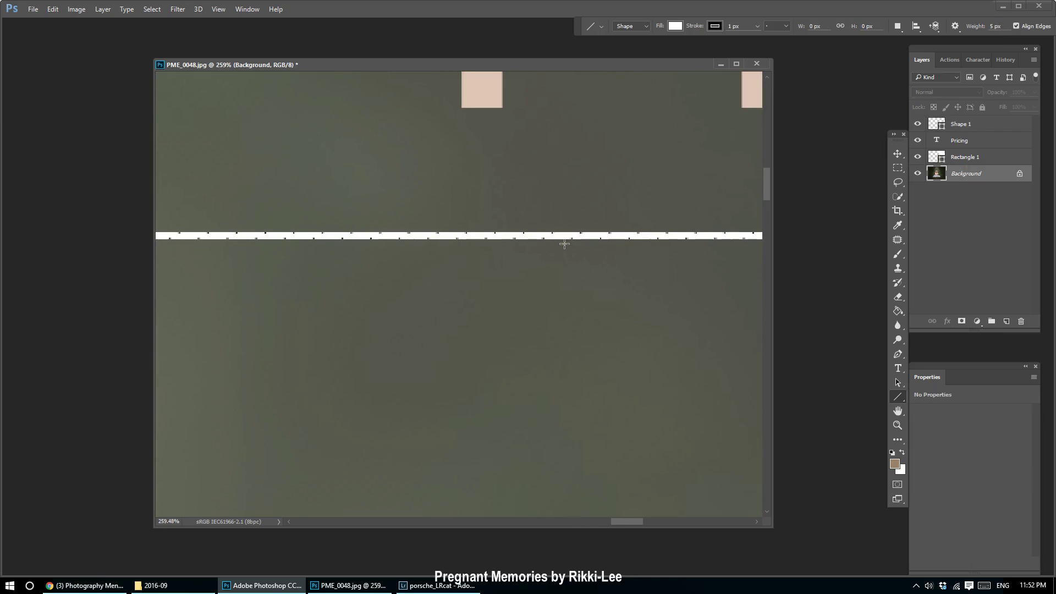
scroll(563, 242, "down", 5)
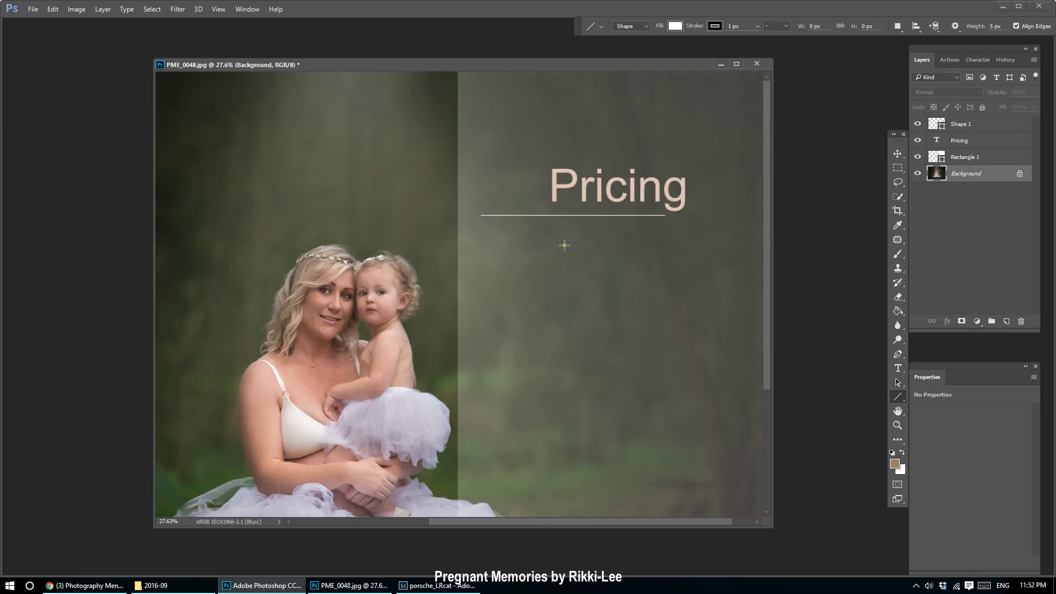
scroll(572, 209, "up", 2)
scroll(573, 203, "up", 1)
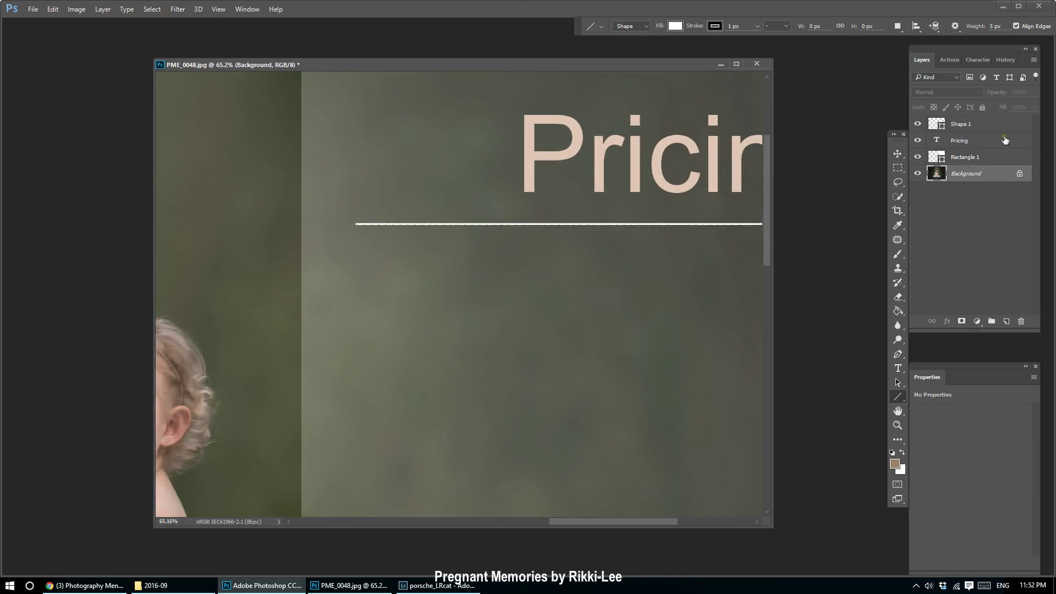
left_click_drag(984, 132, 1021, 322)
Switch the stroke to solid and draw a horizontal line under Pricing.
left_click(786, 26)
left_click(786, 62)
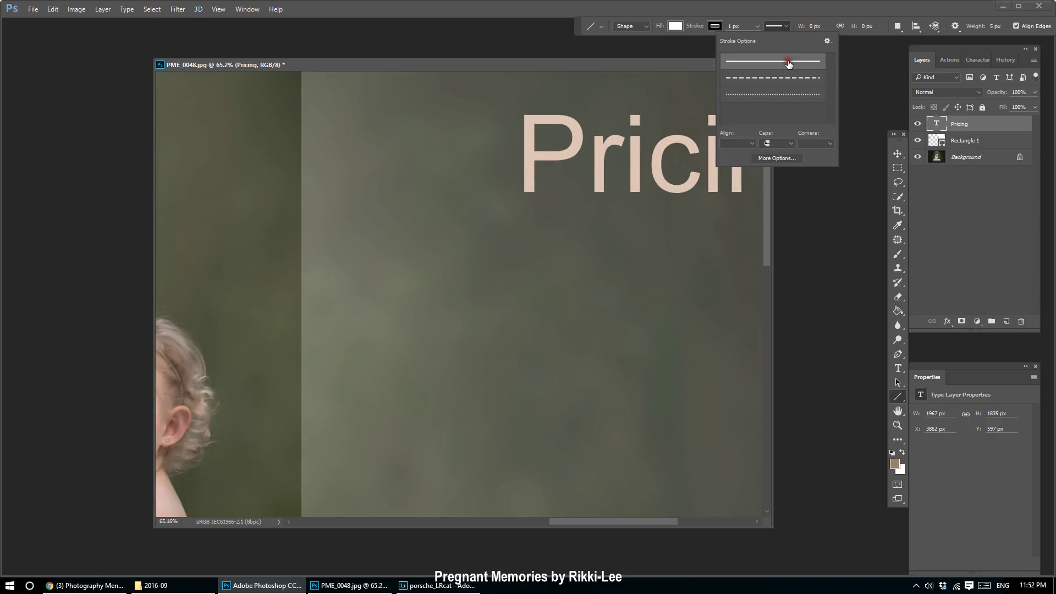
left_click_drag(344, 263, 770, 282)
left_click_drag(316, 290, 593, 300)
key("ctrl+0")
Move the Shape 1 line so it sits centred beneath the Pricing title.
left_click(1000, 175)
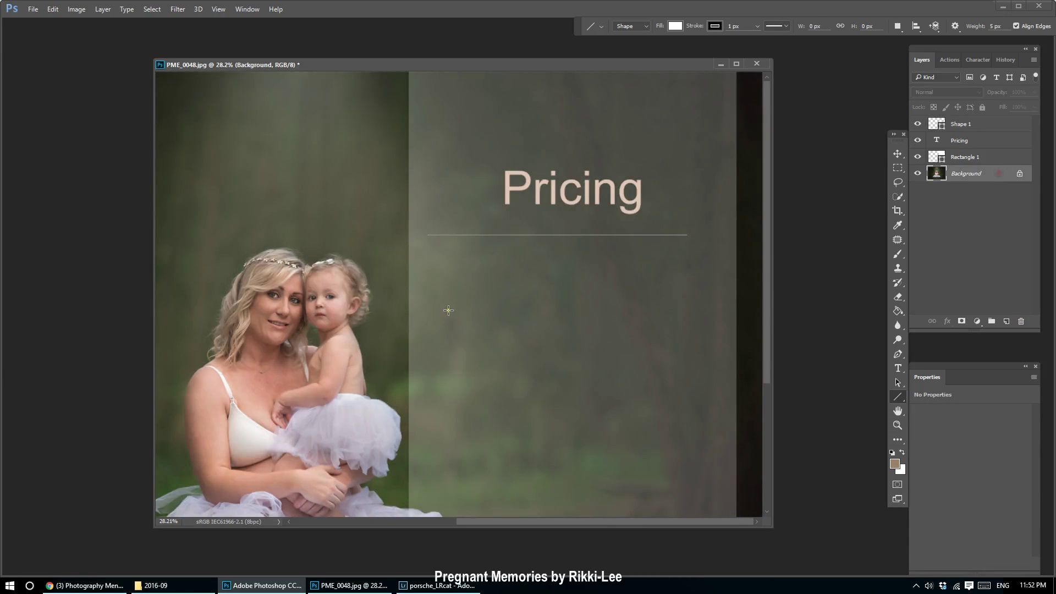
left_click(976, 131)
left_click(898, 153)
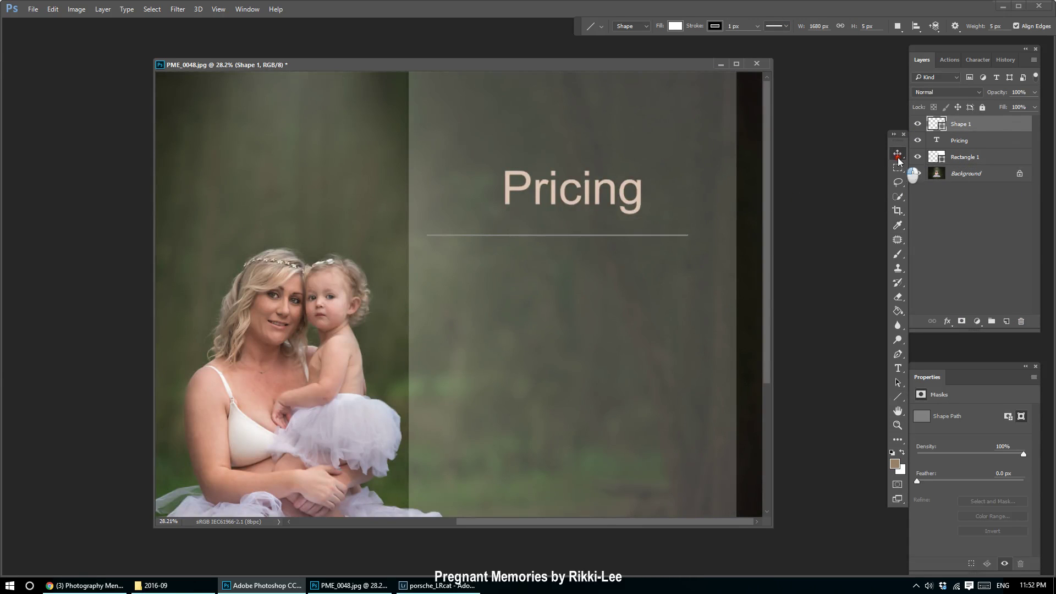
left_click_drag(584, 242, 599, 231)
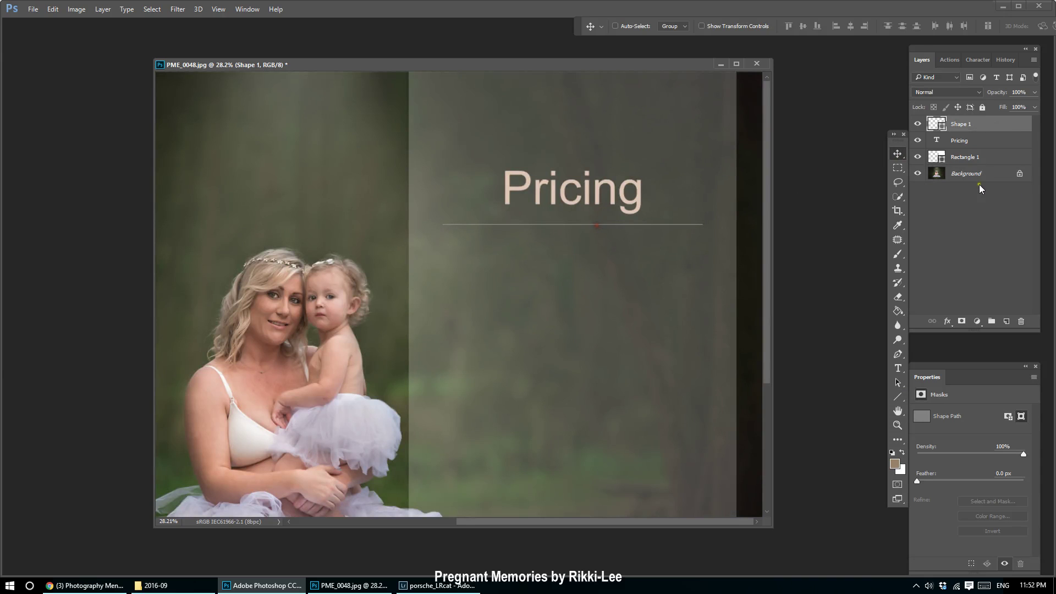
left_click(975, 176)
scroll(536, 384, "down", 5)
scroll(552, 286, "up", 4)
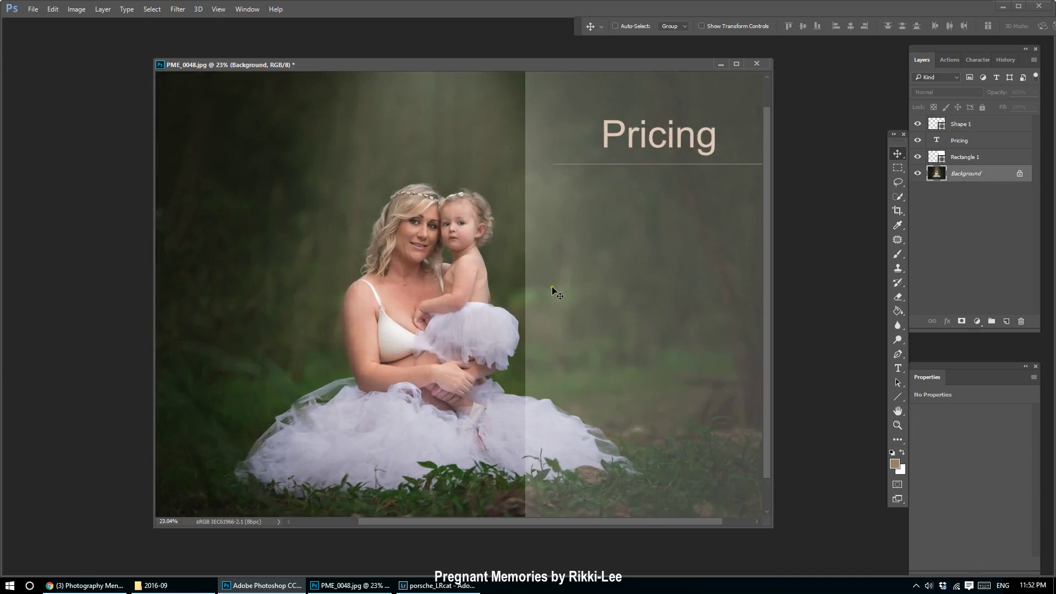
scroll(552, 286, "down", 3)
left_click(985, 142)
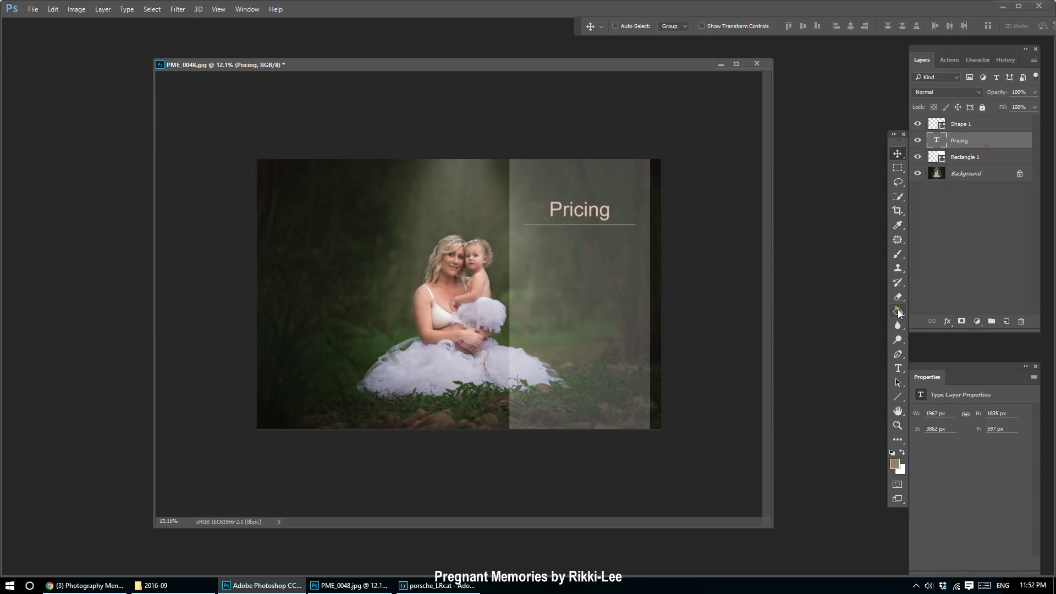
left_click(899, 368)
scroll(574, 184, "up", 2)
left_click_drag(597, 170, 683, 174)
left_click(973, 60)
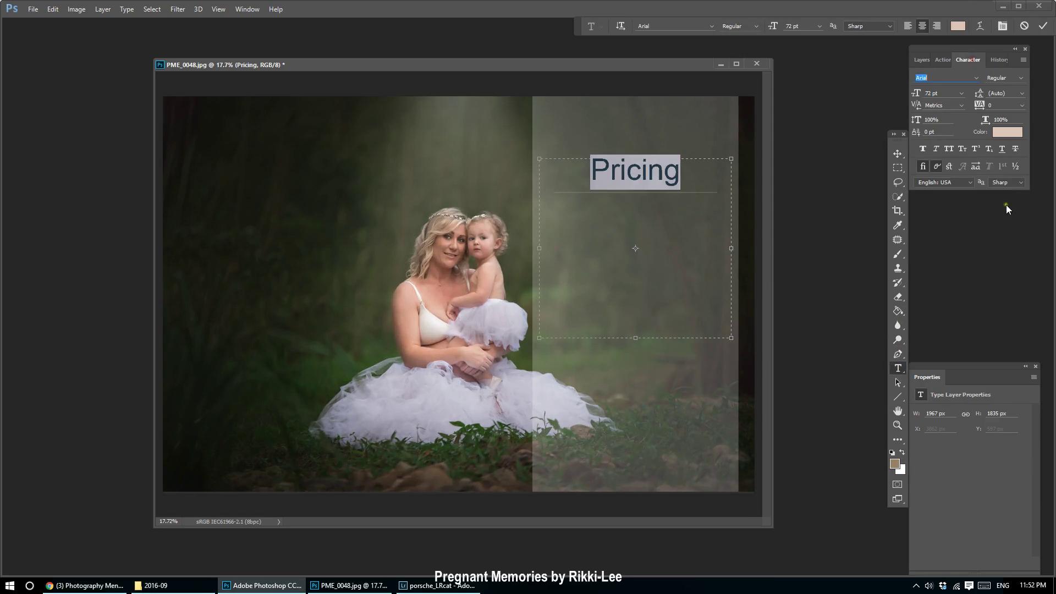
left_click(938, 166)
left_click(937, 149)
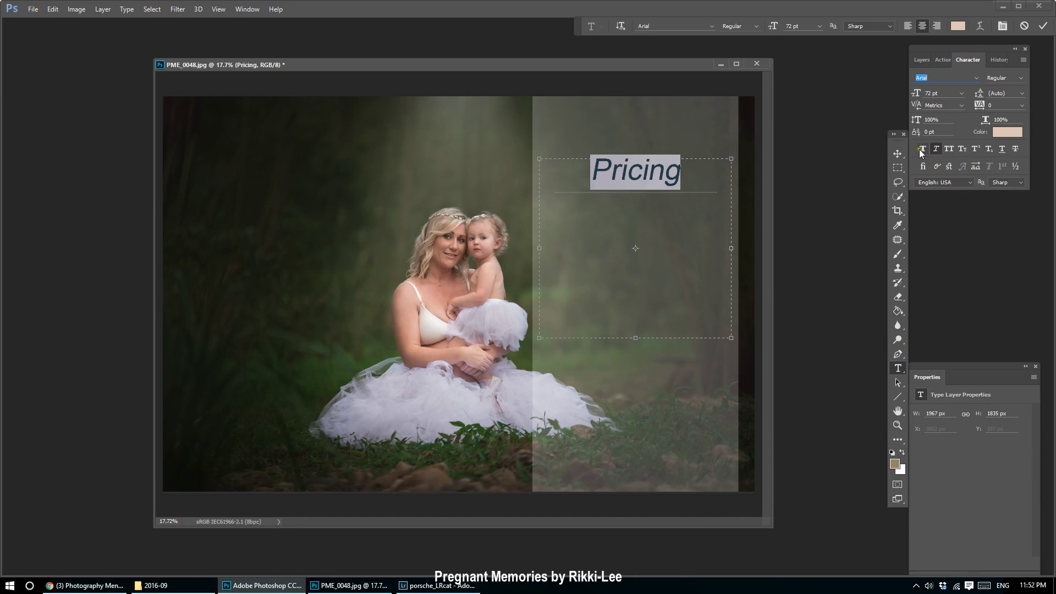
left_click(923, 149)
left_click(923, 150)
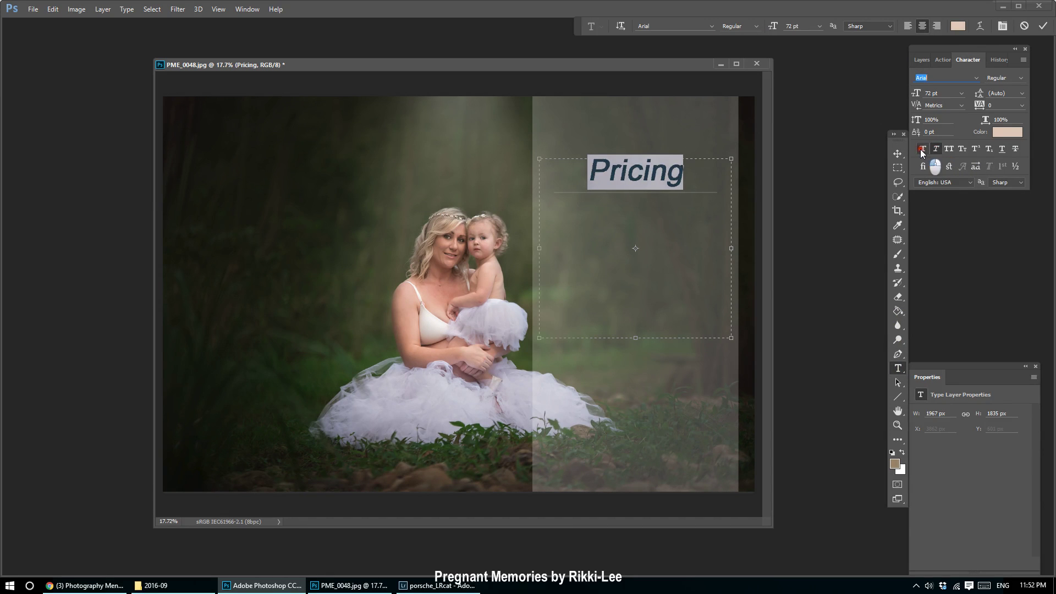
left_click(1021, 78)
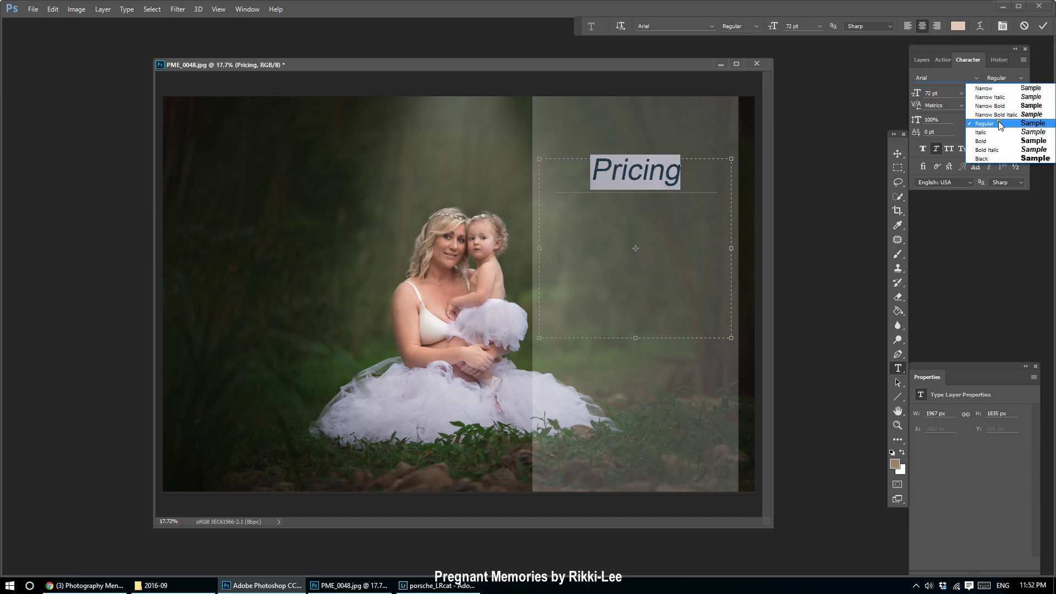
left_click(1000, 89)
left_click(899, 154)
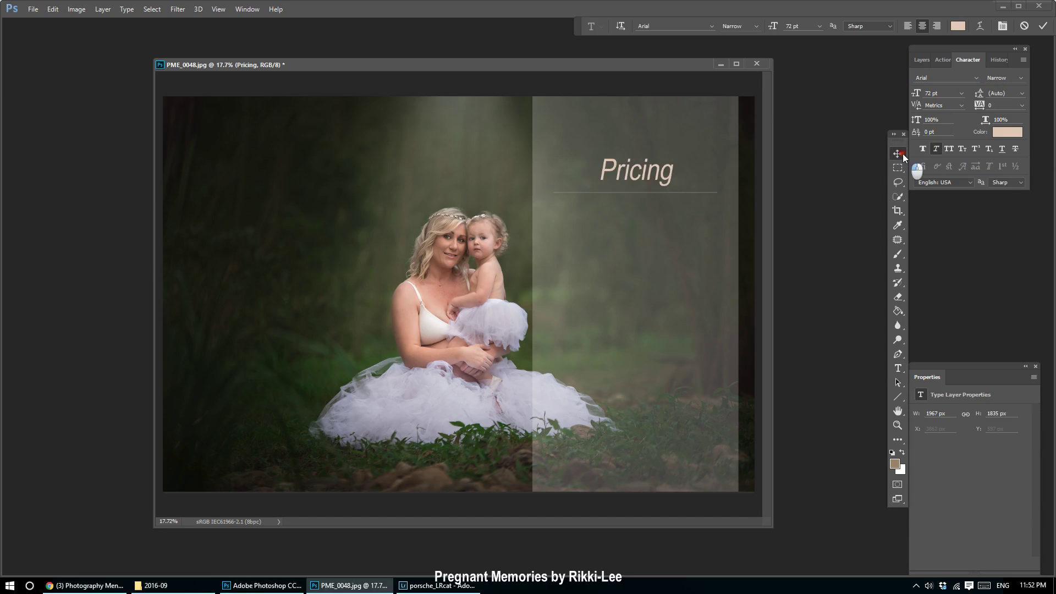
left_click(897, 368)
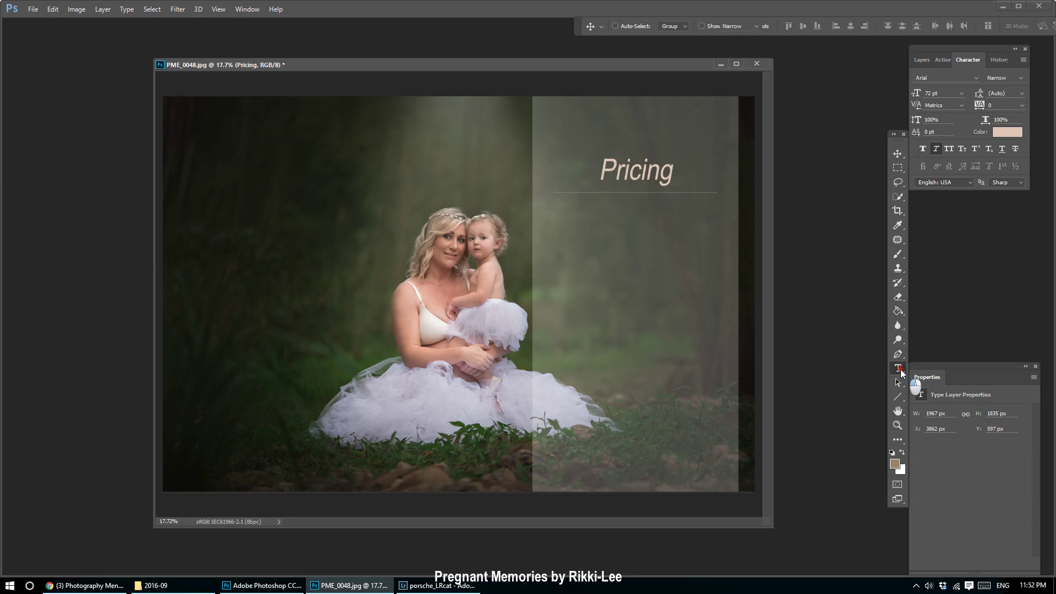
double_click(613, 177)
left_click(936, 149)
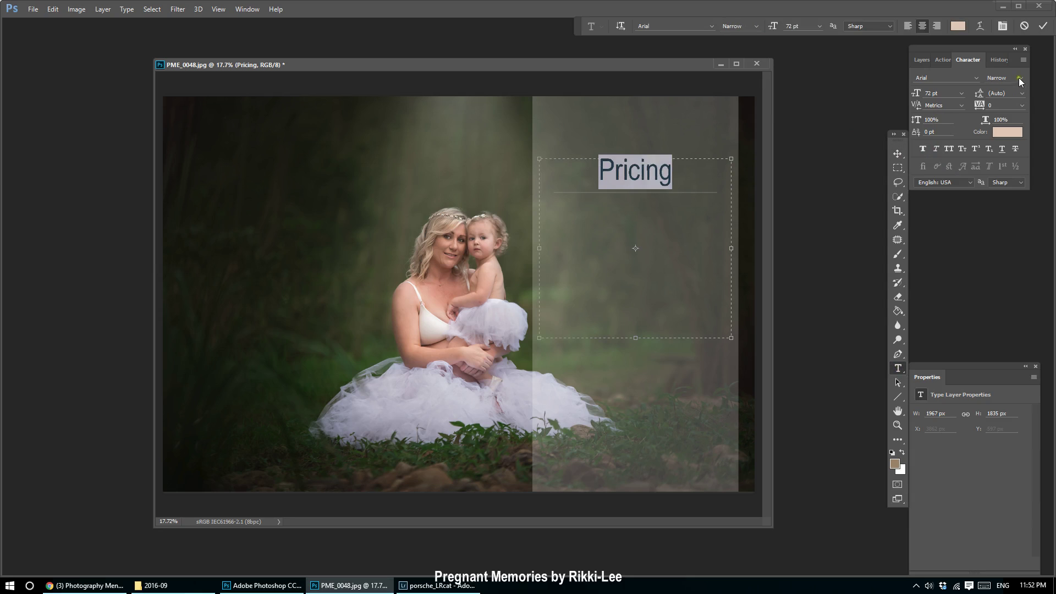
left_click(1021, 78)
left_click(1012, 126)
left_click(898, 153)
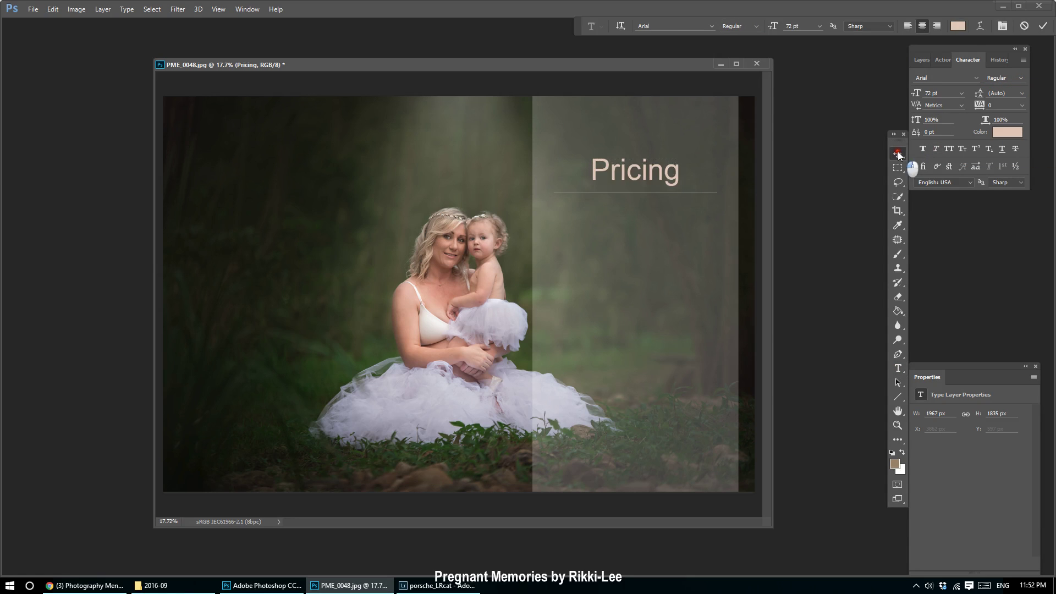
left_click(897, 368)
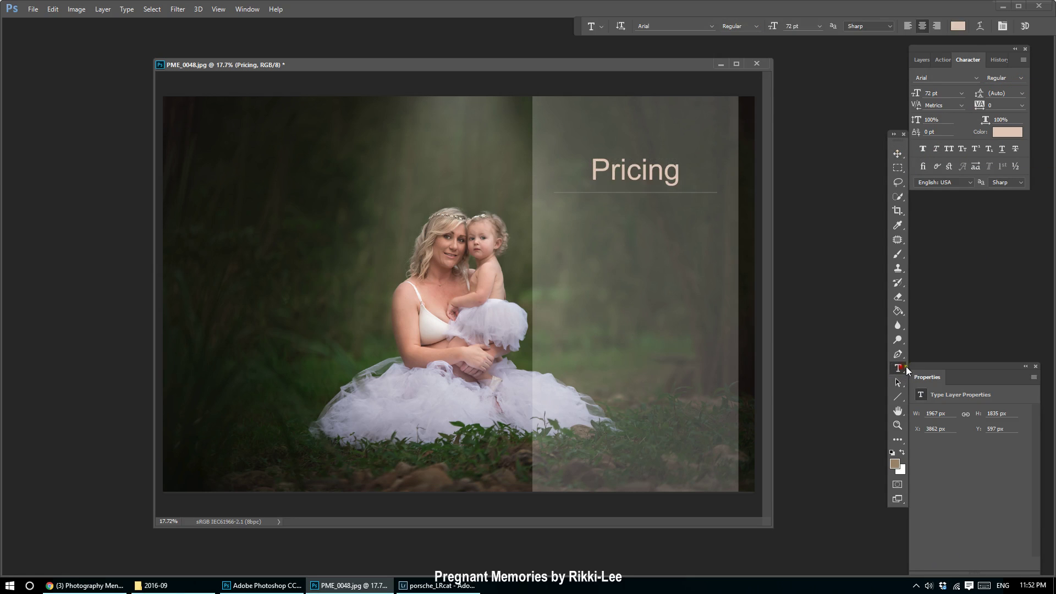
Add a 'Package 1' text line at 30 pt below the Pricing title.
left_click_drag(560, 221, 723, 334)
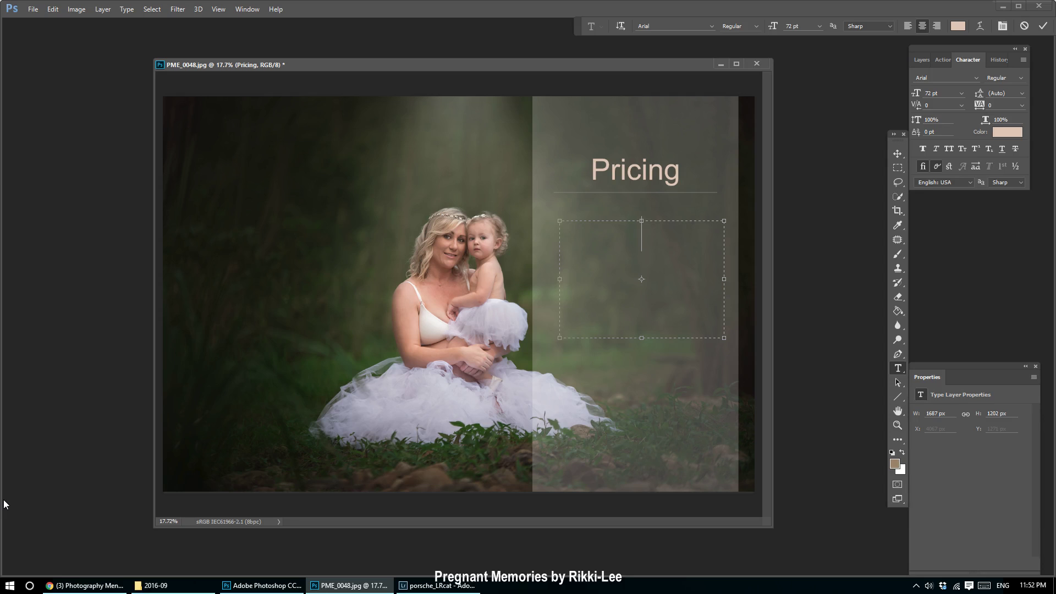
type("Package 1")
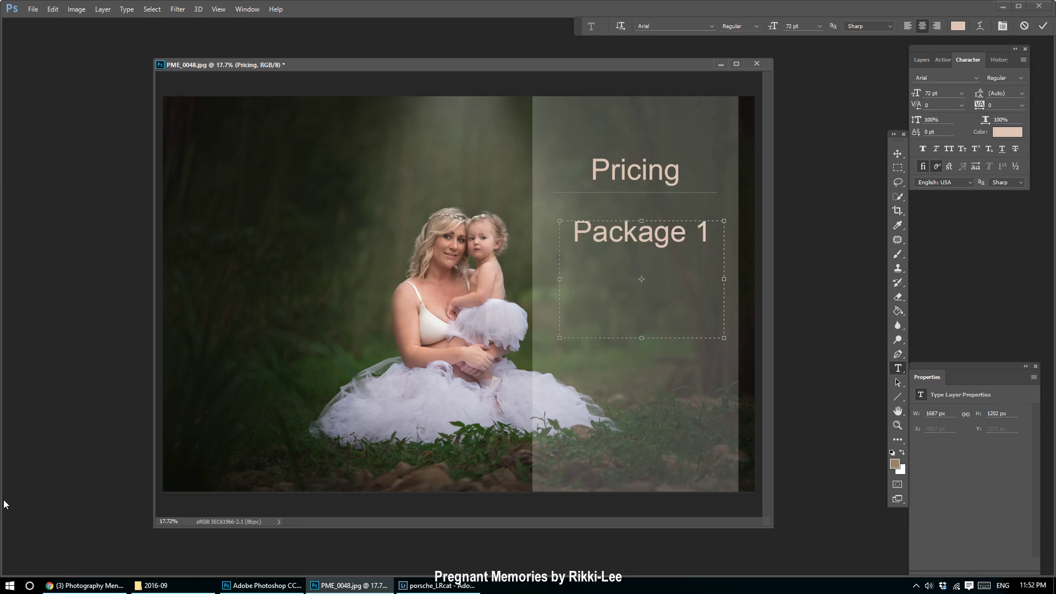
key("ctrl+a")
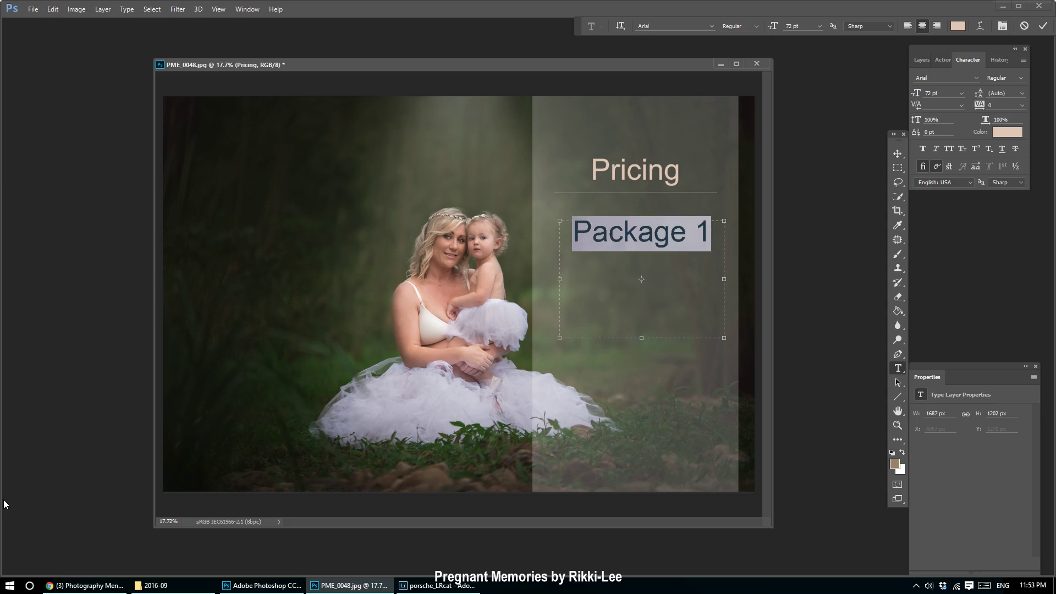
left_click(821, 26)
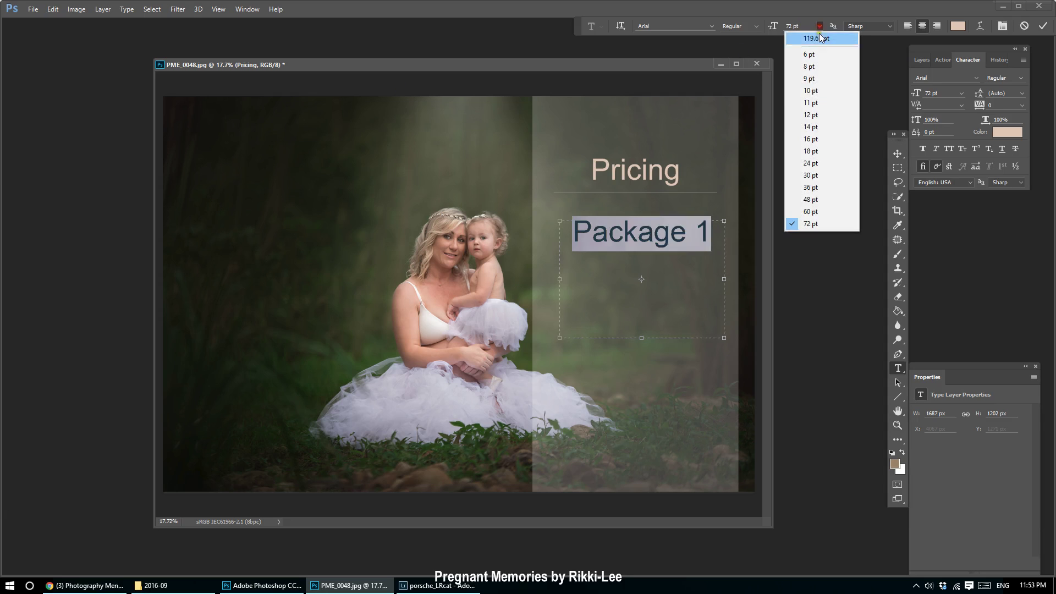
left_click(821, 177)
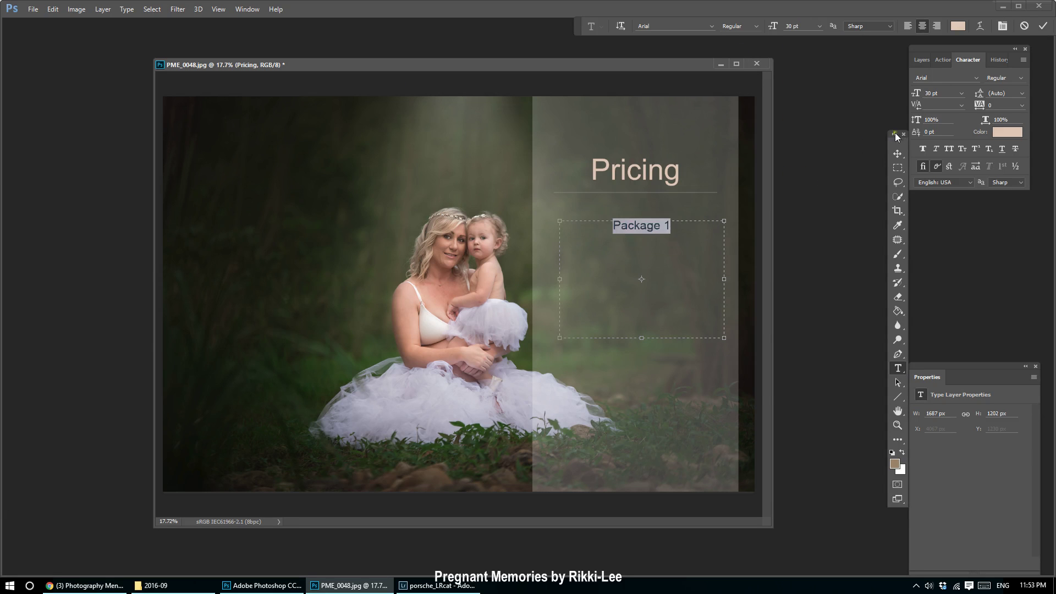
left_click(898, 154)
left_click_drag(638, 226, 573, 230)
Extend it to 'Package 1............... $199' and position it under the Pricing title.
left_click(898, 368)
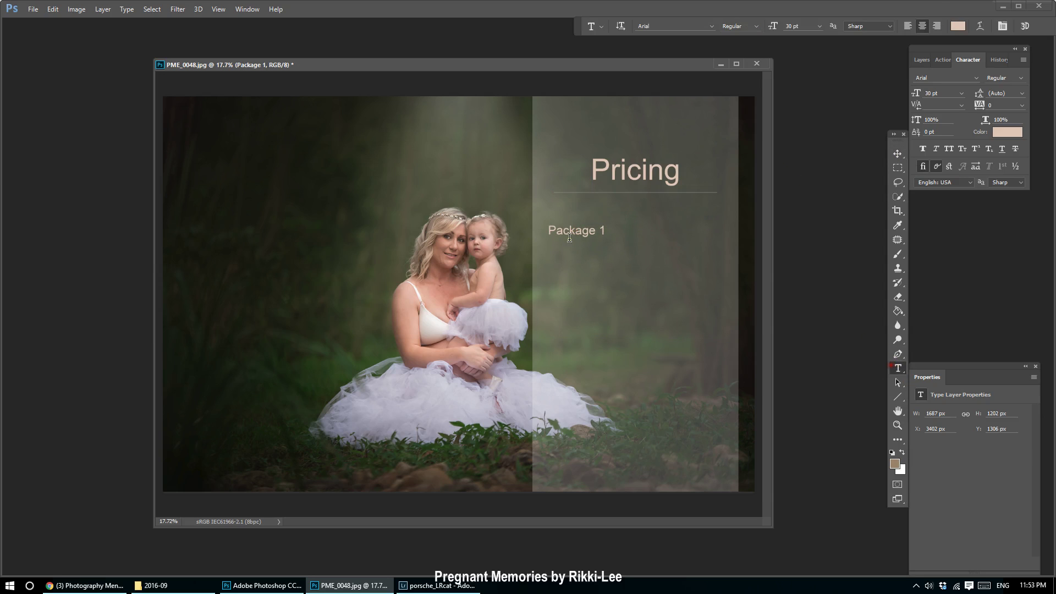
left_click(604, 230)
type("-----")
key("BackSpace")
key("BackSpace")
key("BackSpace")
key("BackSpace")
key("BackSpace")
key("BackSpace")
type("1...............")
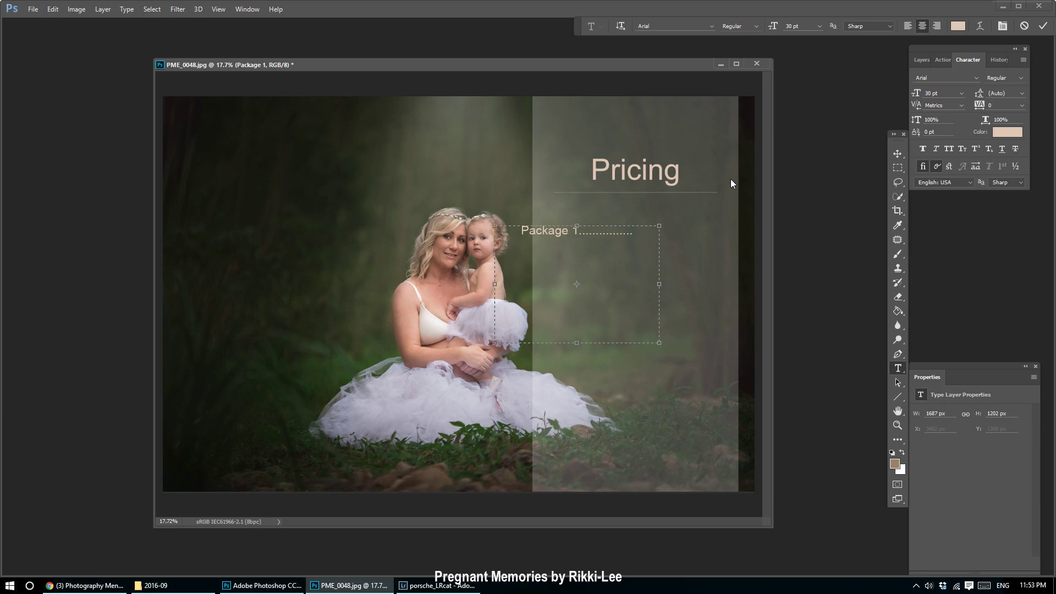
type(" $199")
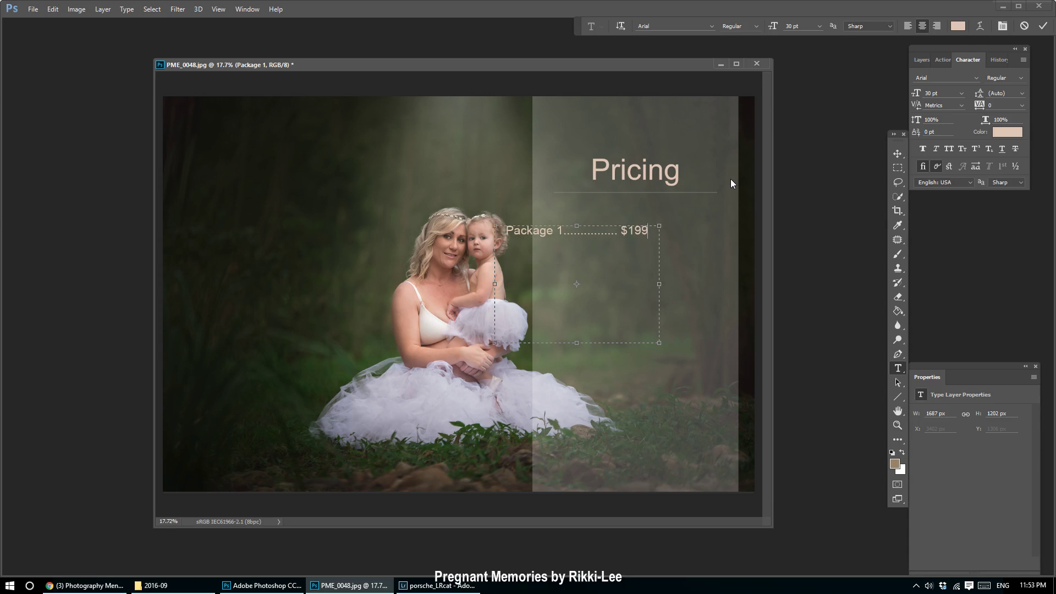
left_click(892, 150)
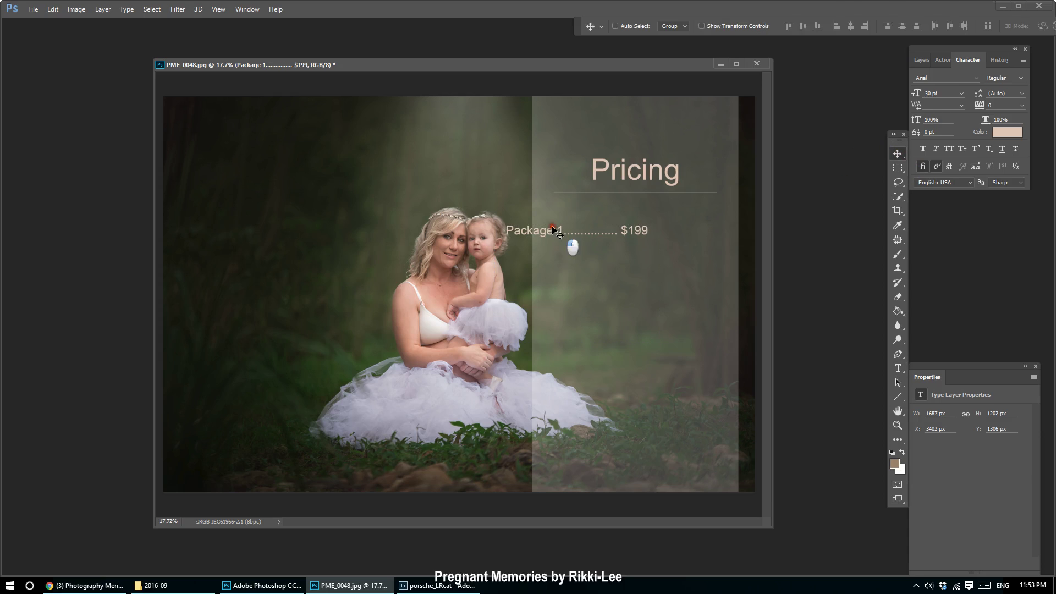
left_click_drag(553, 227, 616, 220)
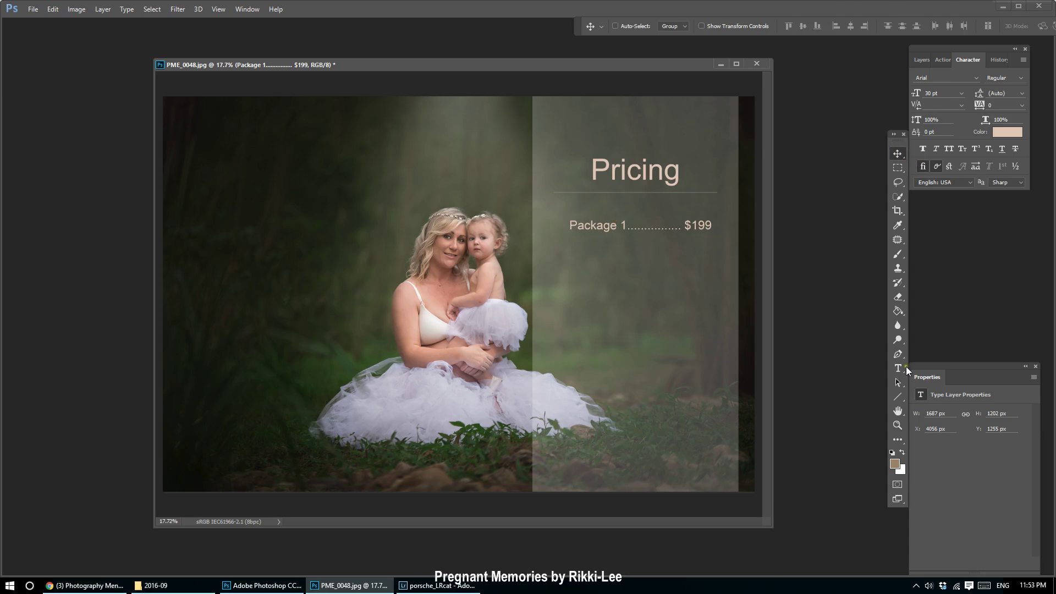
Type a second line, '5 Hi Res Digital Files', under the Package 1 price.
left_click(906, 368)
left_click(710, 223)
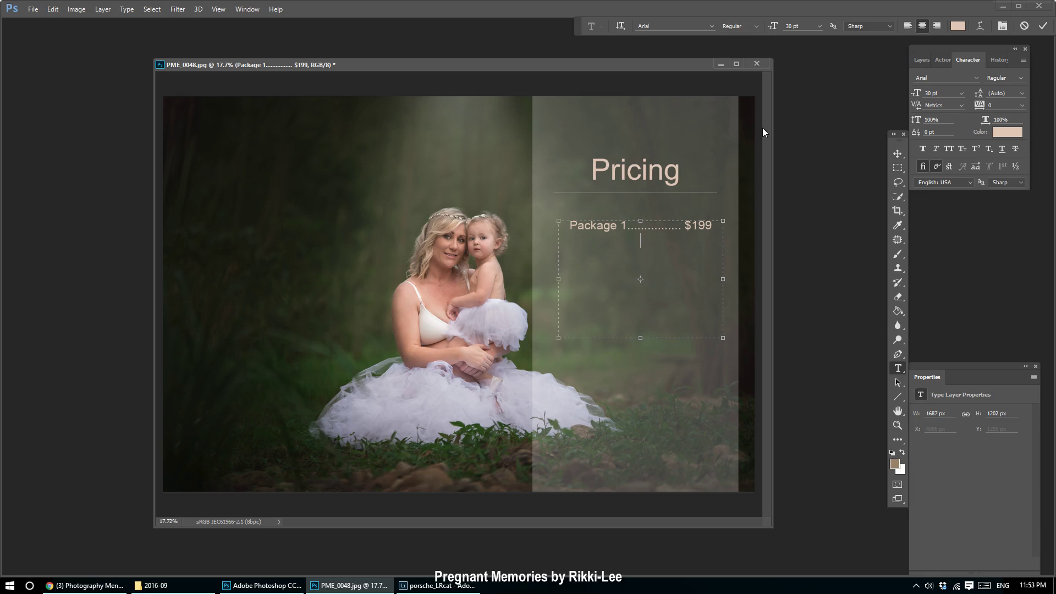
type("5")
type(" 8x10")
key("BackSpace")
key("BackSpace")
key("BackSpace")
key("BackSpace")
type("Hi Res Digital Files")
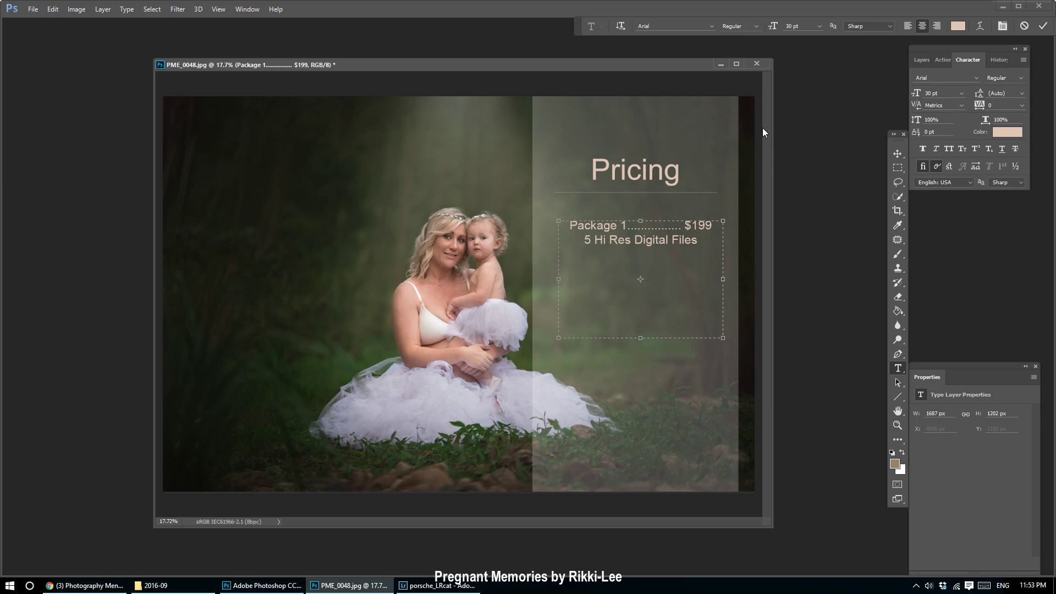
key("shift+Home")
Give the second line 18 pt size, 30 pt leading and centre alignment.
left_click(967, 91)
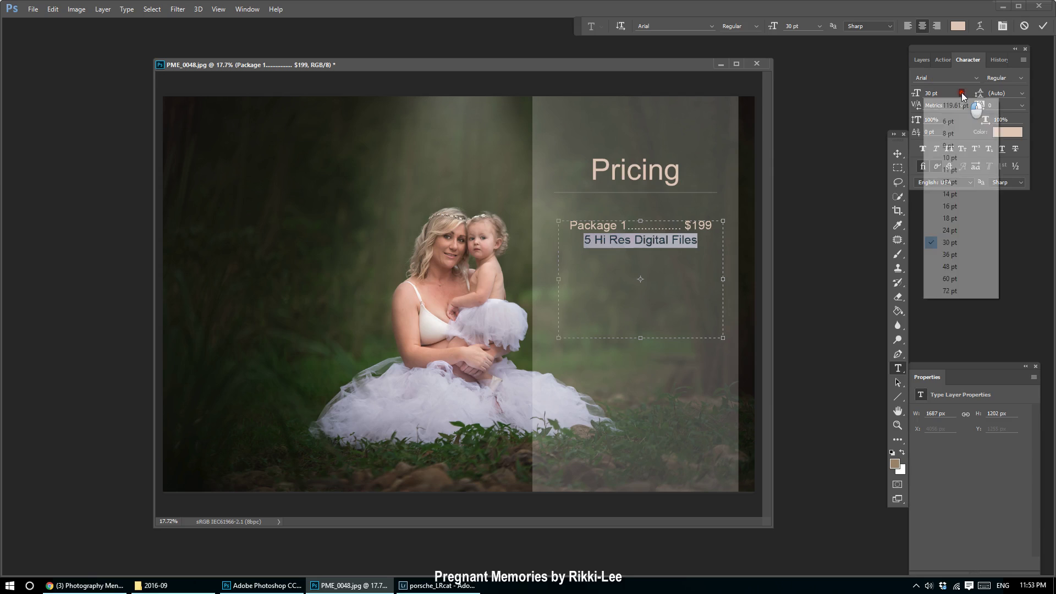
left_click(956, 190)
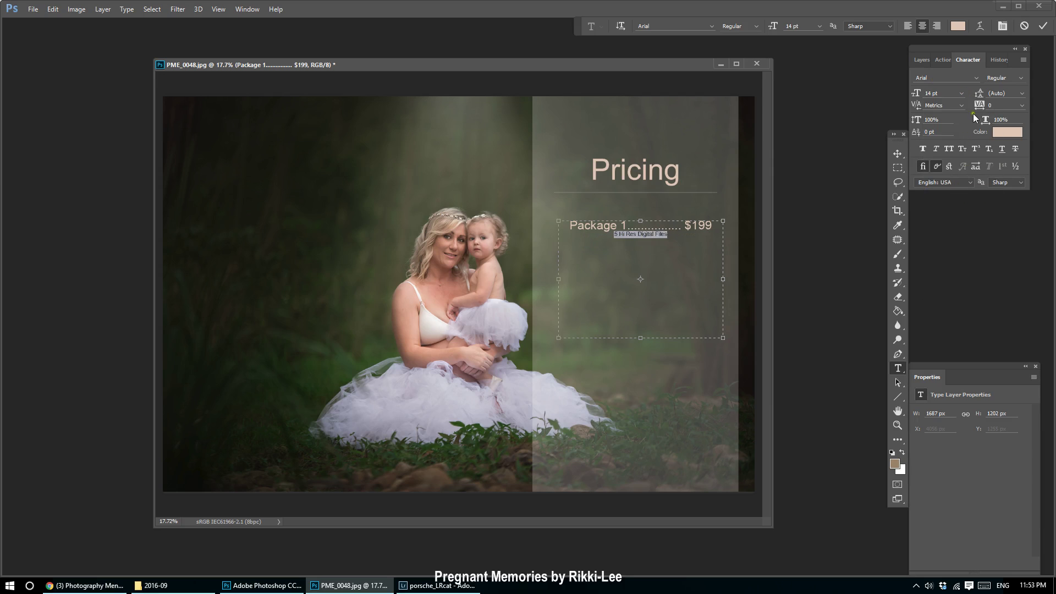
left_click(961, 94)
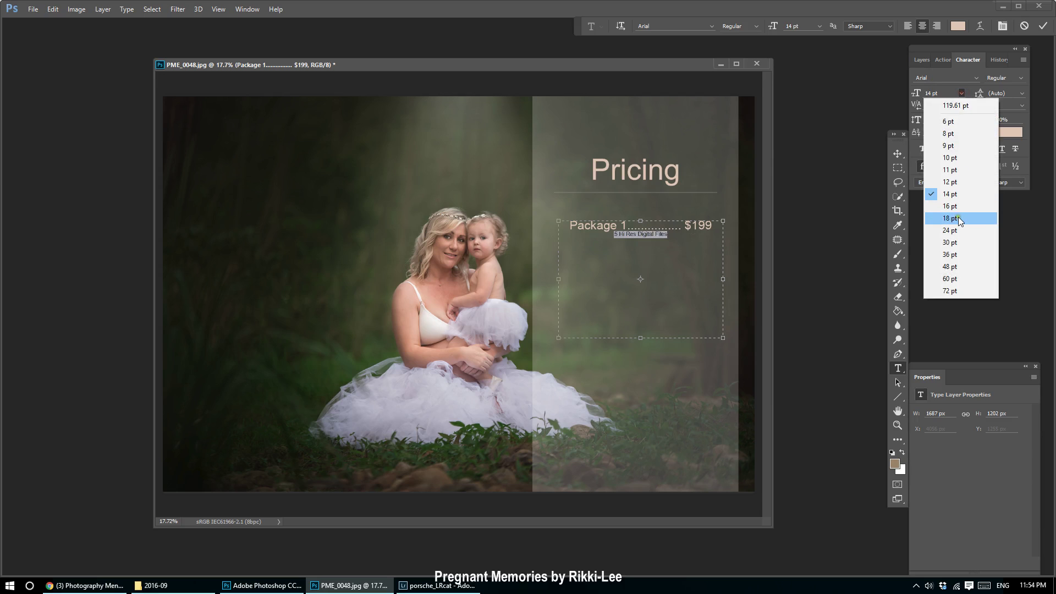
left_click(958, 217)
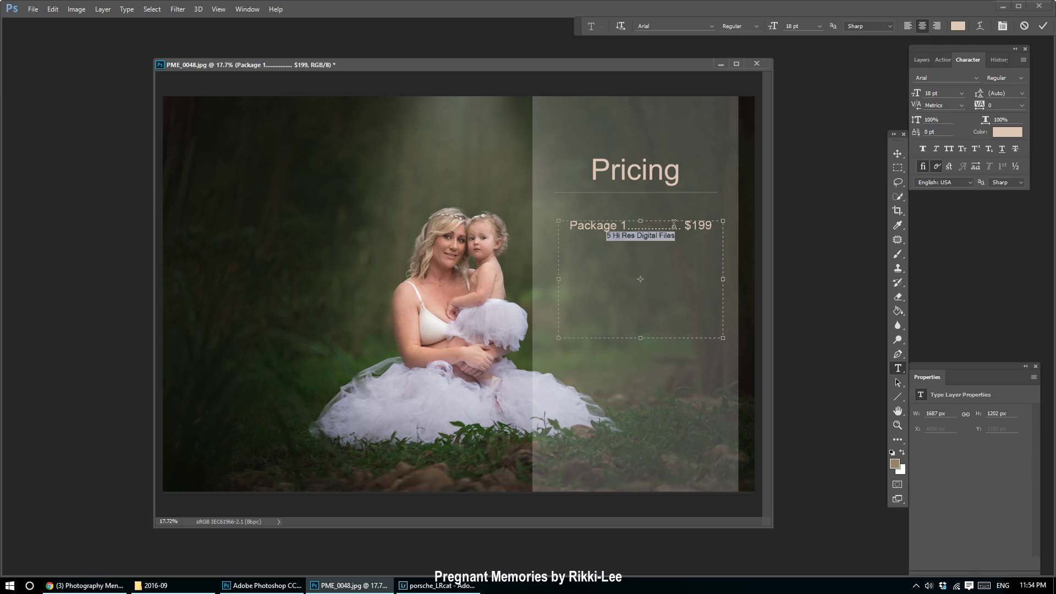
left_click(1021, 94)
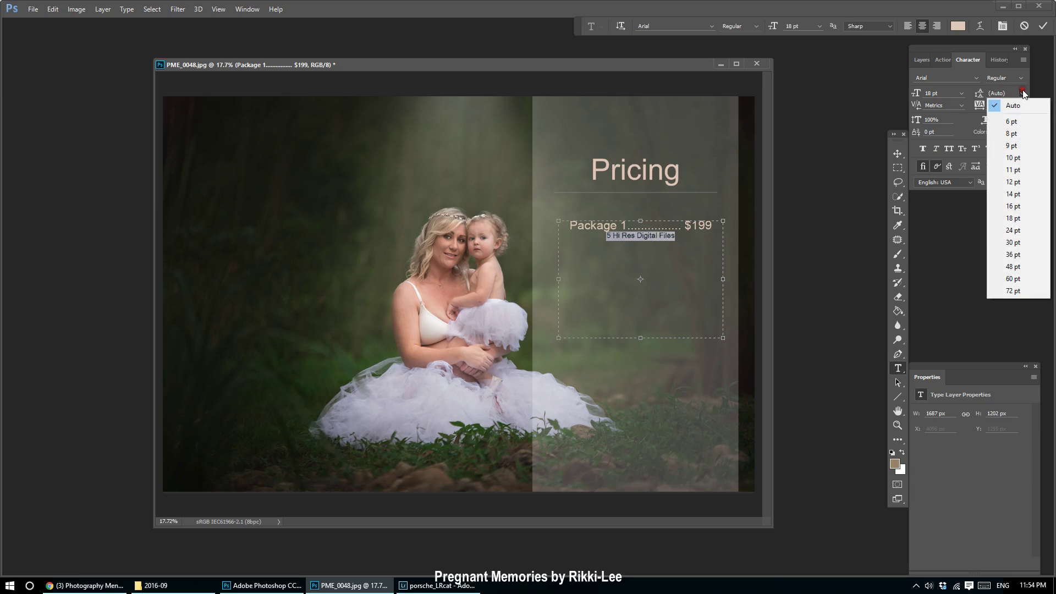
left_click(1027, 231)
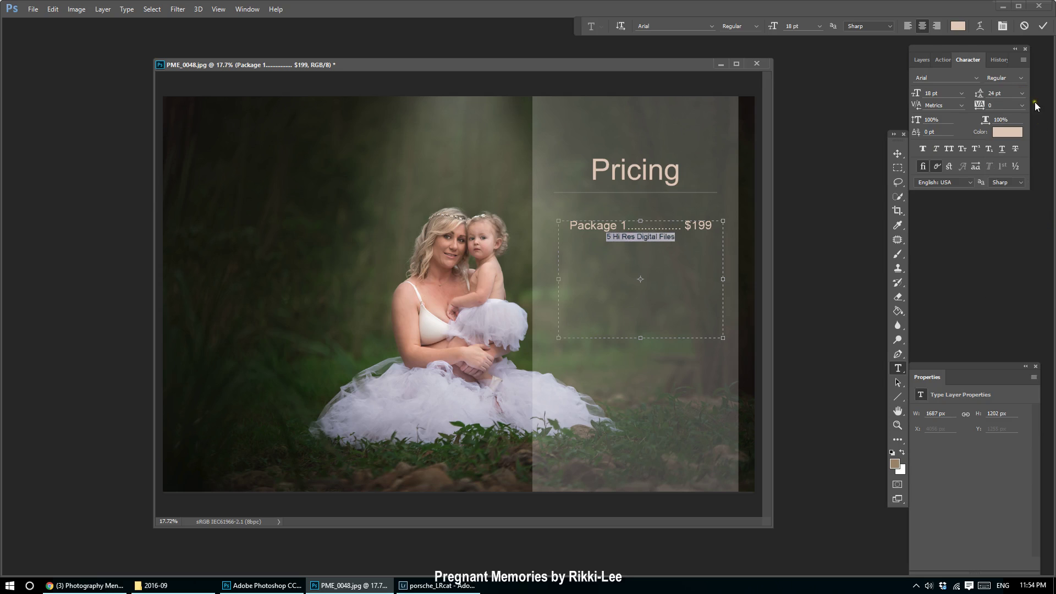
left_click(1022, 94)
left_click(1016, 283)
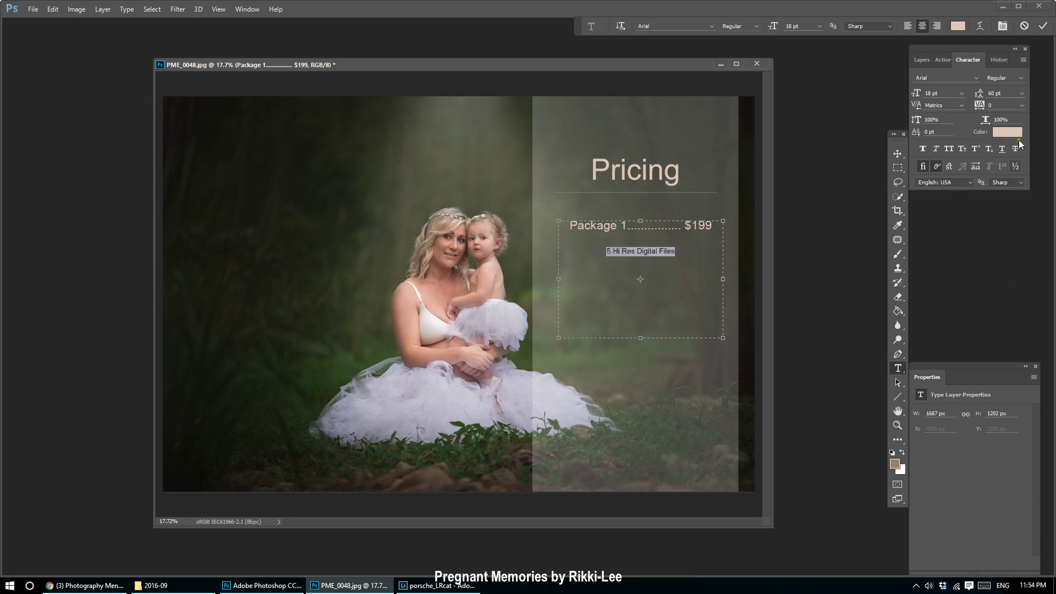
left_click(1022, 94)
left_click(1013, 244)
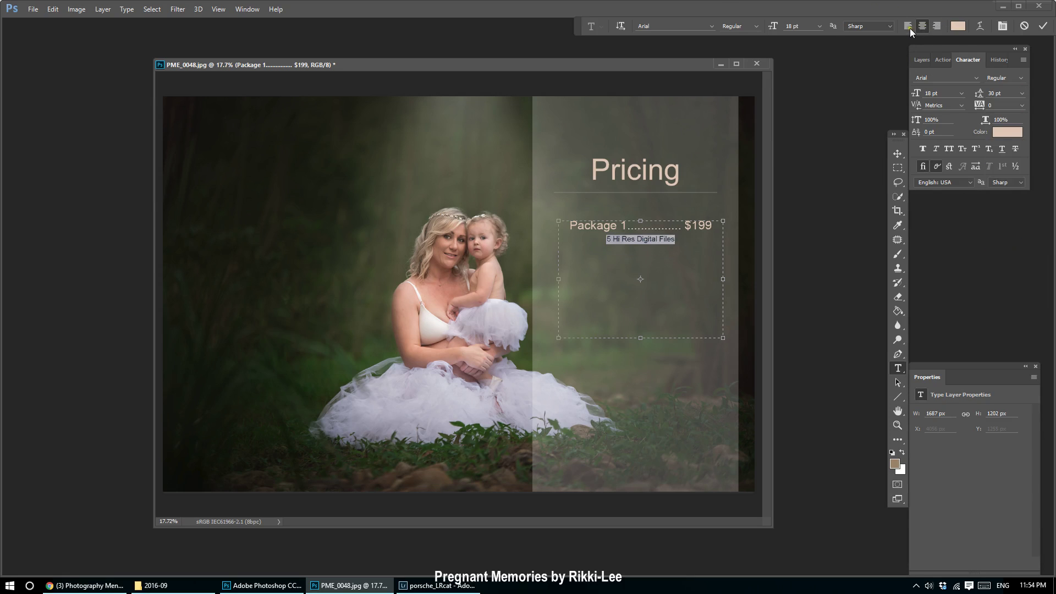
left_click(908, 26)
left_click(936, 26)
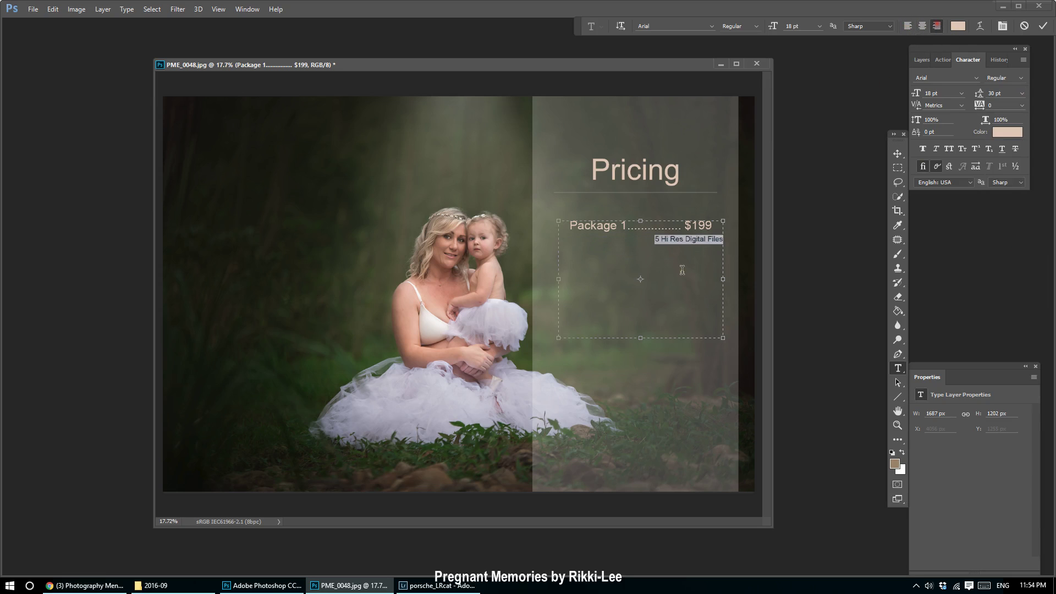
left_click(922, 25)
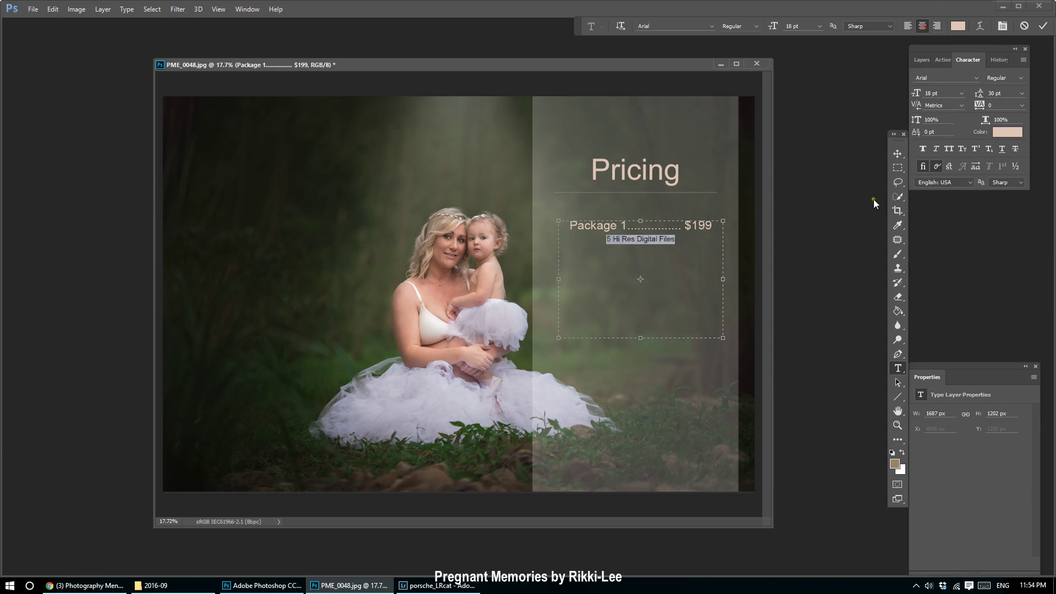
Commit the text, nudge the package block lower, and bring up the Facebook template.
left_click(897, 154)
left_click_drag(671, 247, 666, 266)
left_click(897, 368)
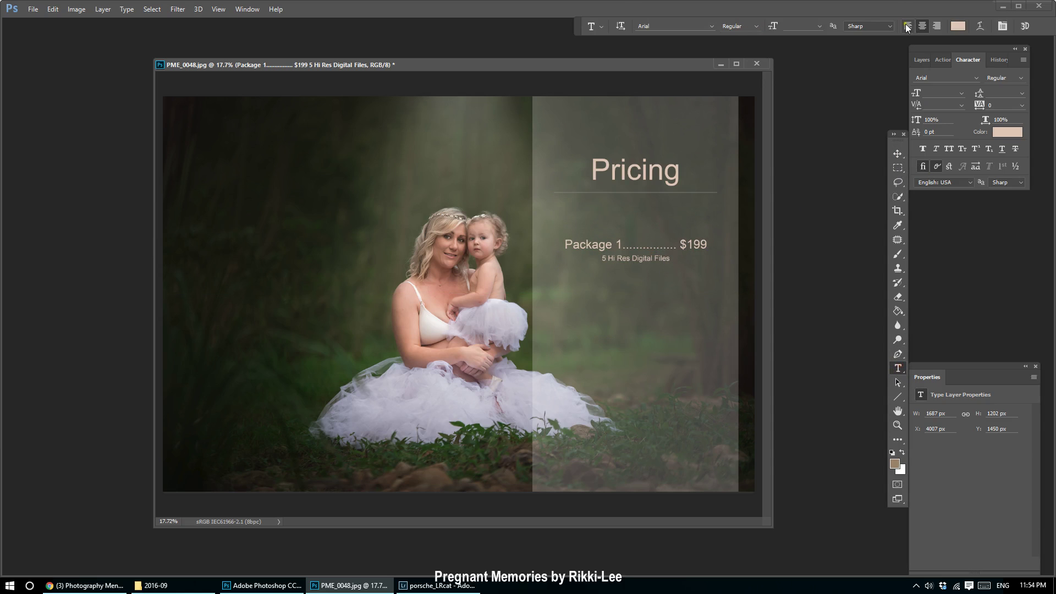
left_click(921, 60)
left_click(81, 585)
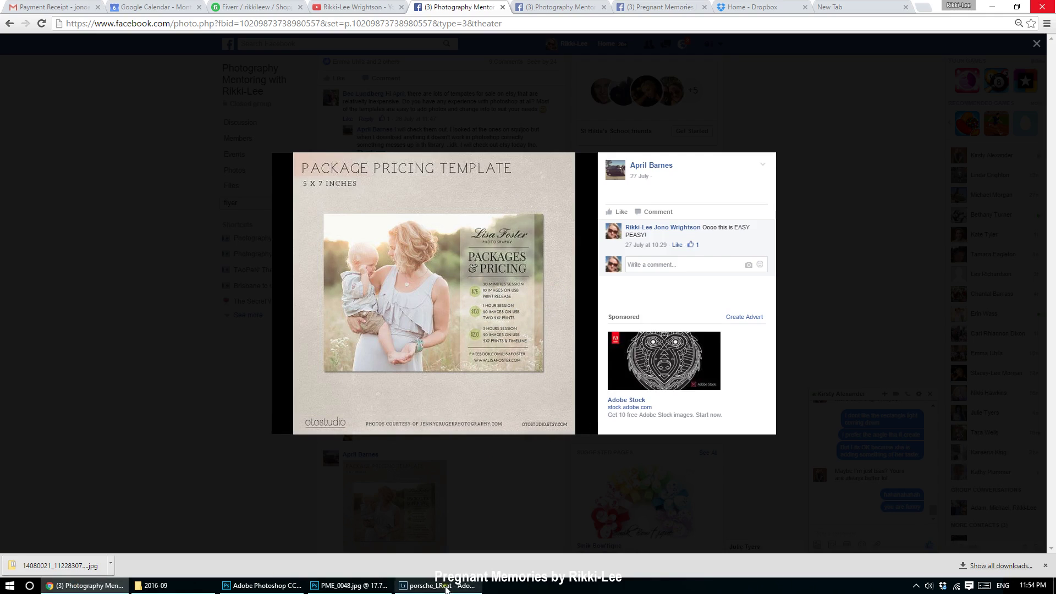
Leave the Facebook template in Chrome and return to the Photoshop pricing document.
left_click(440, 586)
left_click(283, 589)
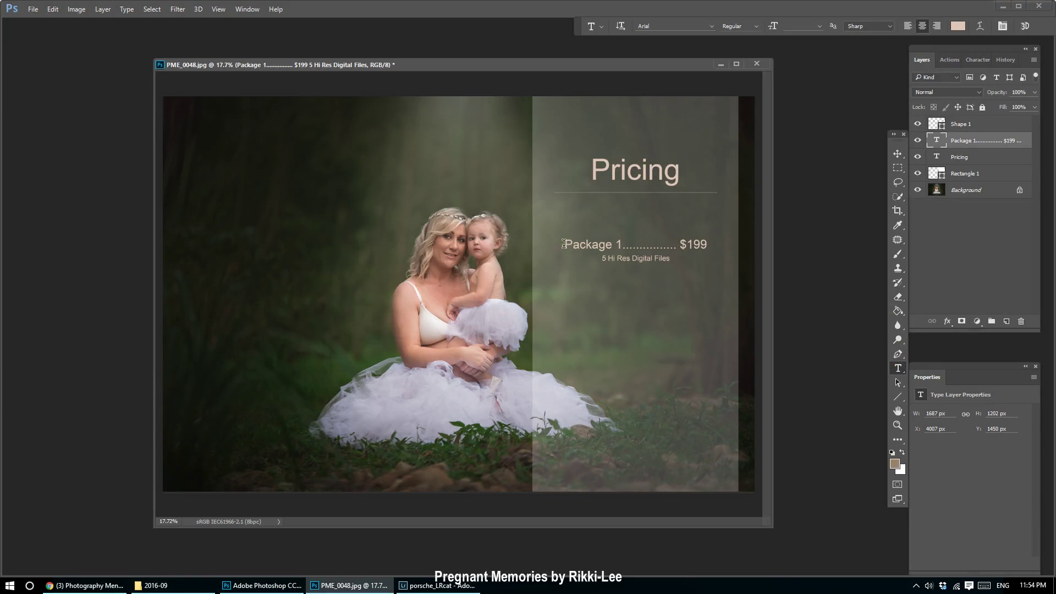
Add detail lines '30 min session', '5 Hi Res Files' and 'Print Release' under the price.
left_click_drag(626, 246, 783, 251)
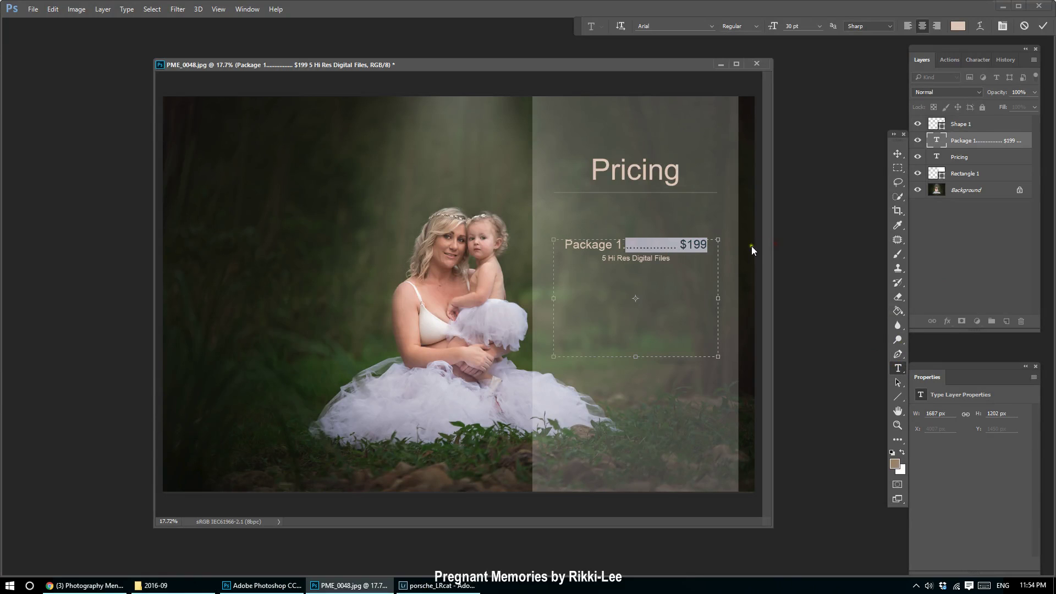
left_click(708, 244)
key("Return")
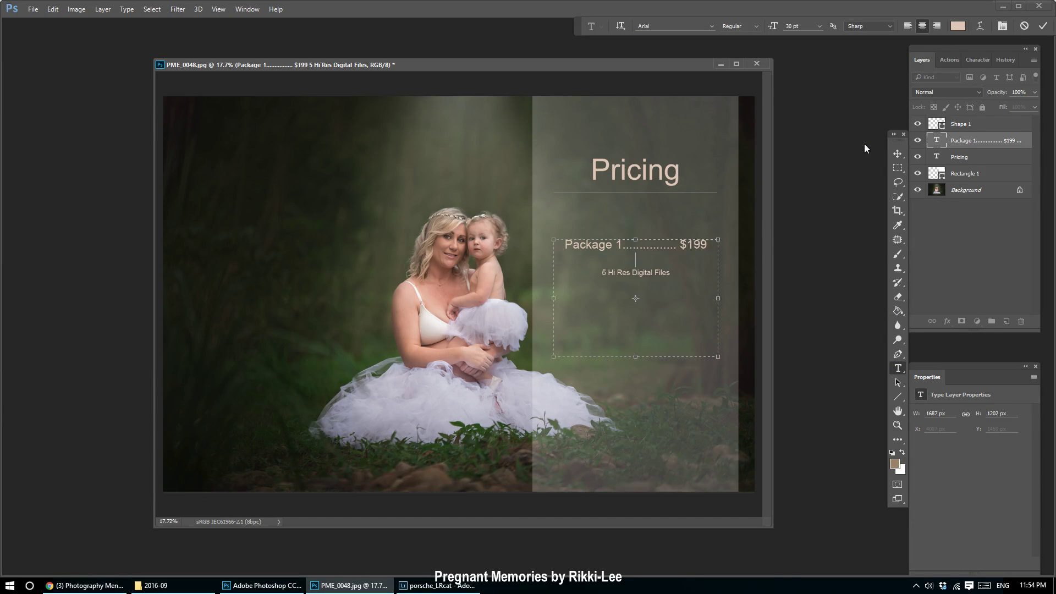
type("30 min session")
key("Return")
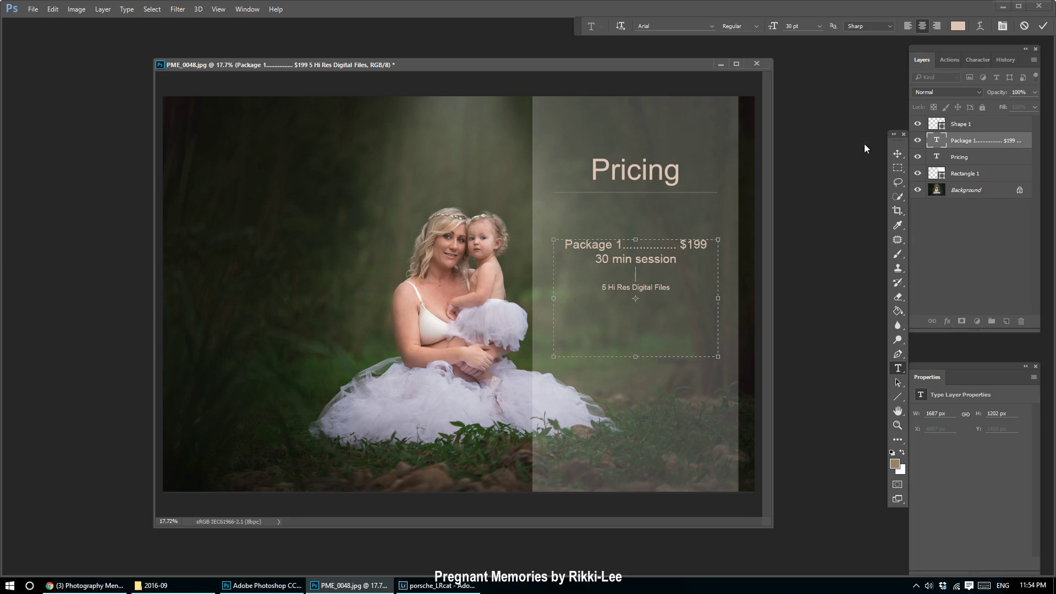
type("5 Hi Res Files")
key("Return")
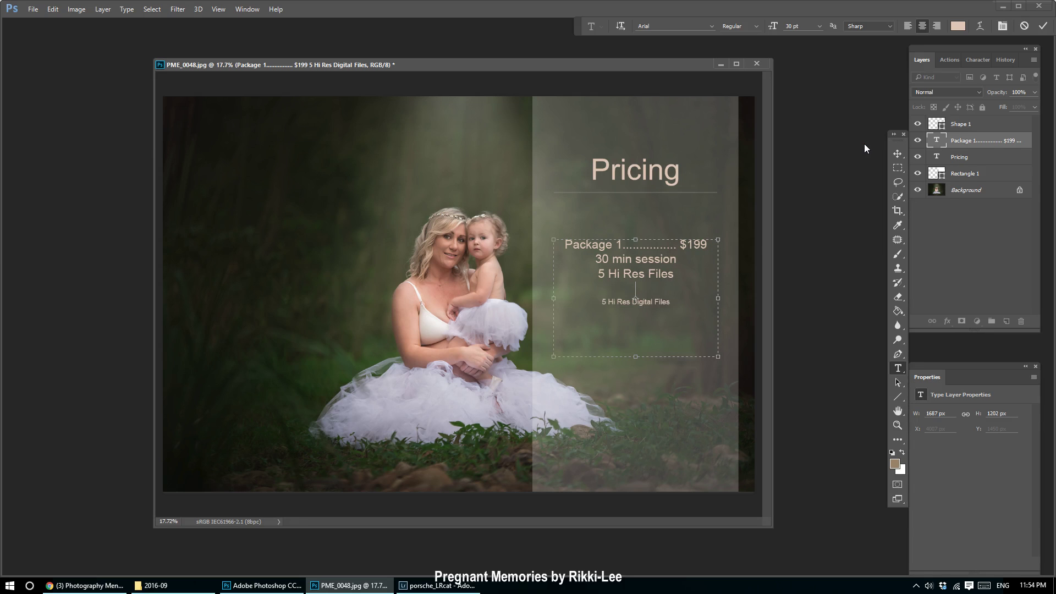
left_click(101, 585)
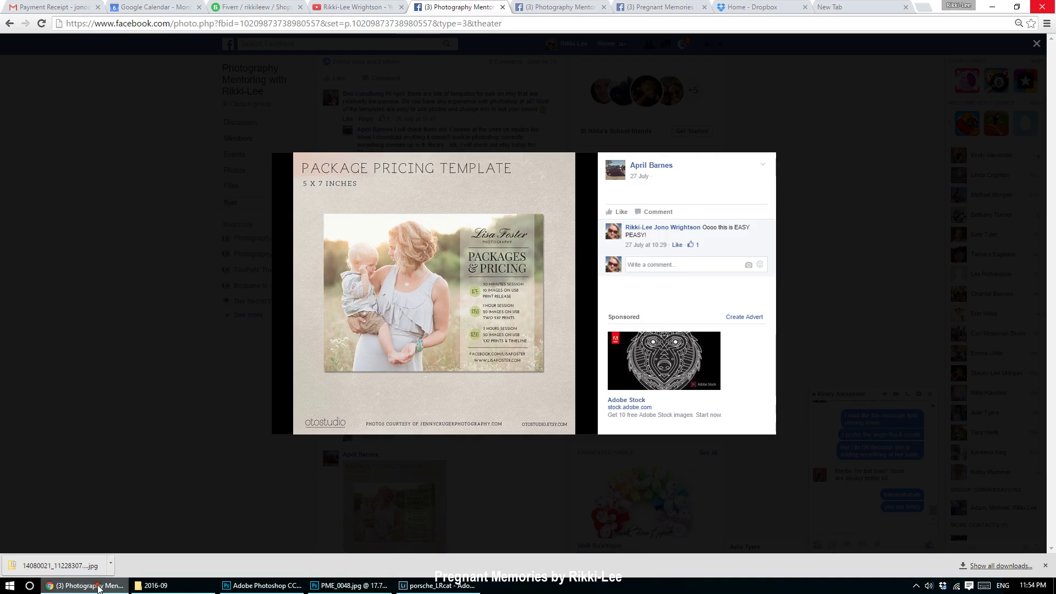
left_click(99, 586)
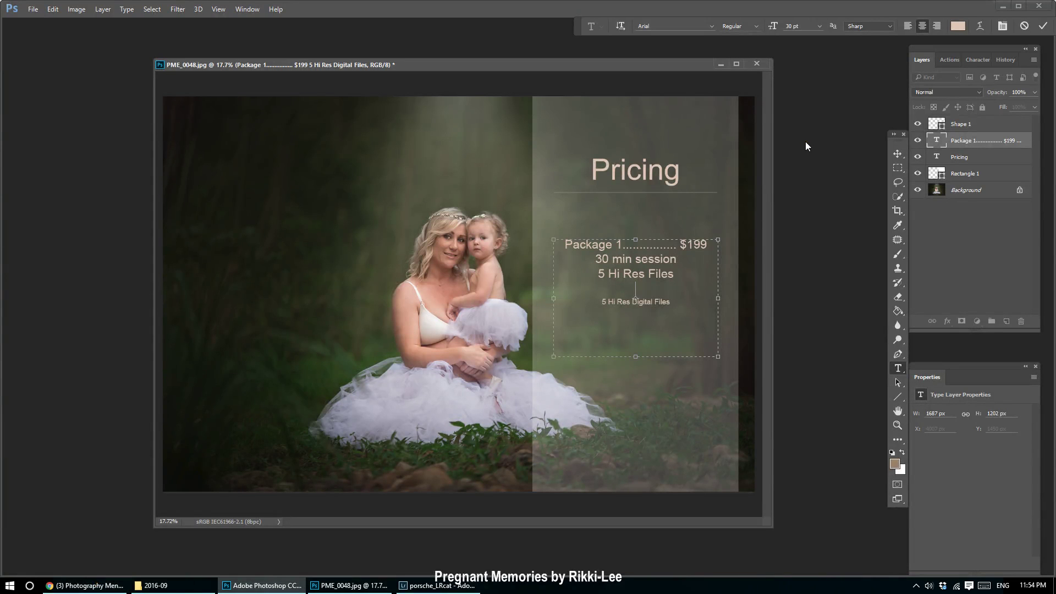
type("Print Release")
Set the detail lines to 18 pt, left-align the text, and shift the block up and right.
left_click(982, 157)
left_click(966, 141)
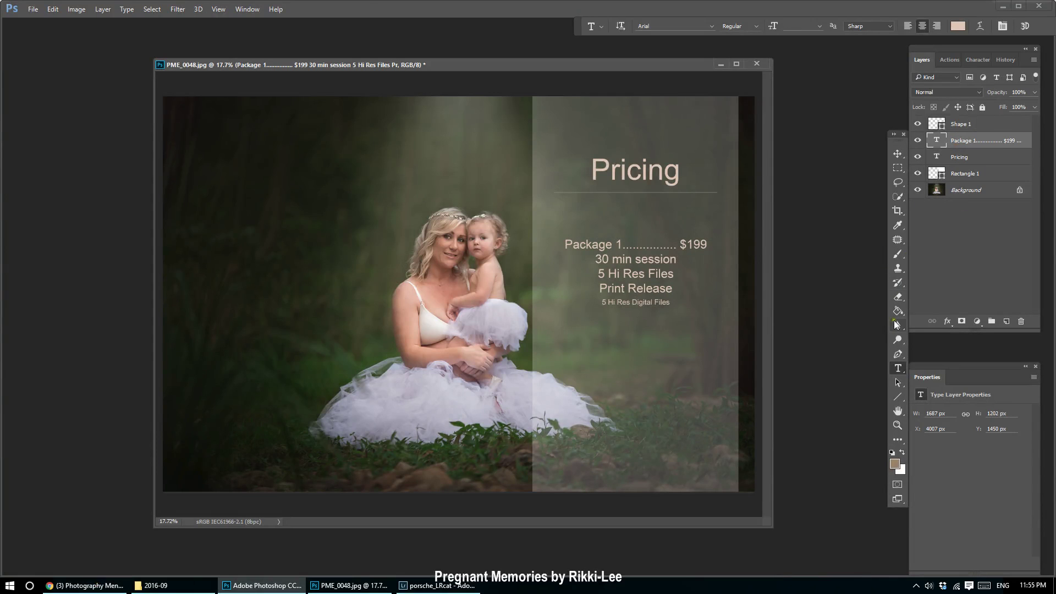
left_click_drag(672, 288, 583, 261)
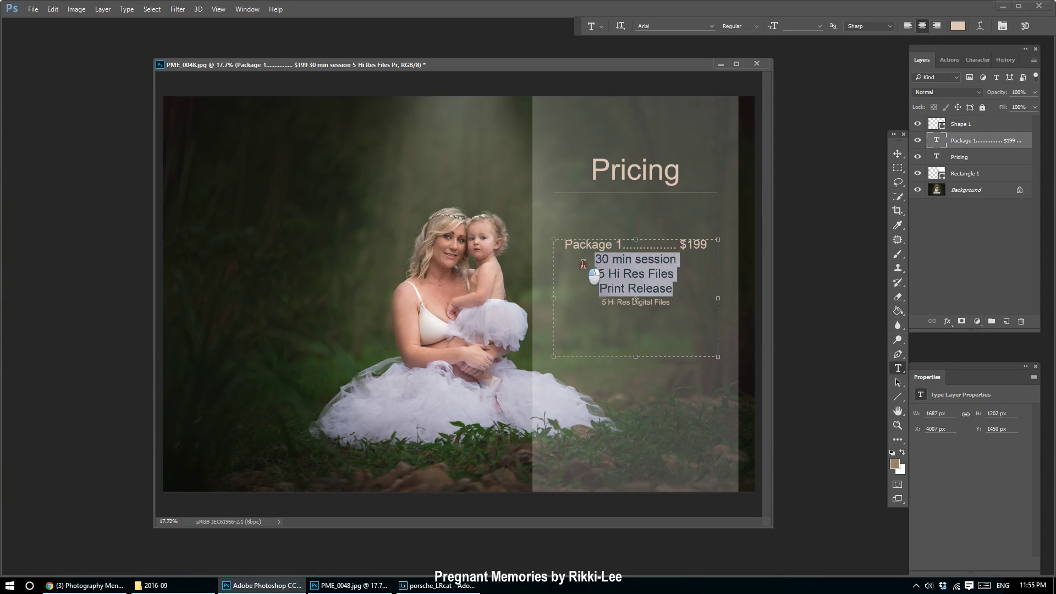
left_click(689, 325)
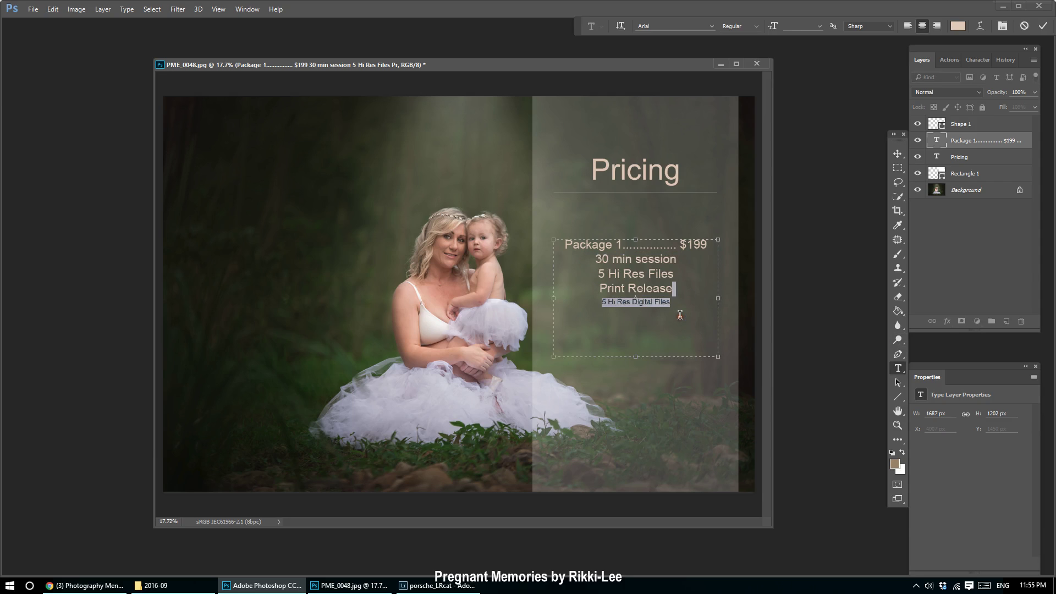
left_click_drag(674, 290, 556, 263)
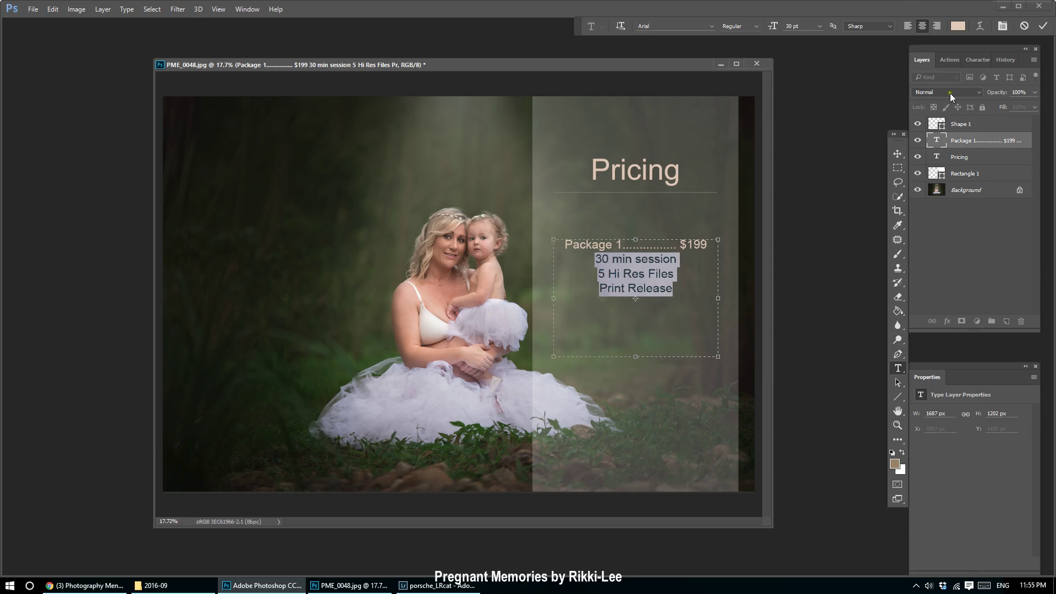
left_click(819, 26)
left_click(819, 149)
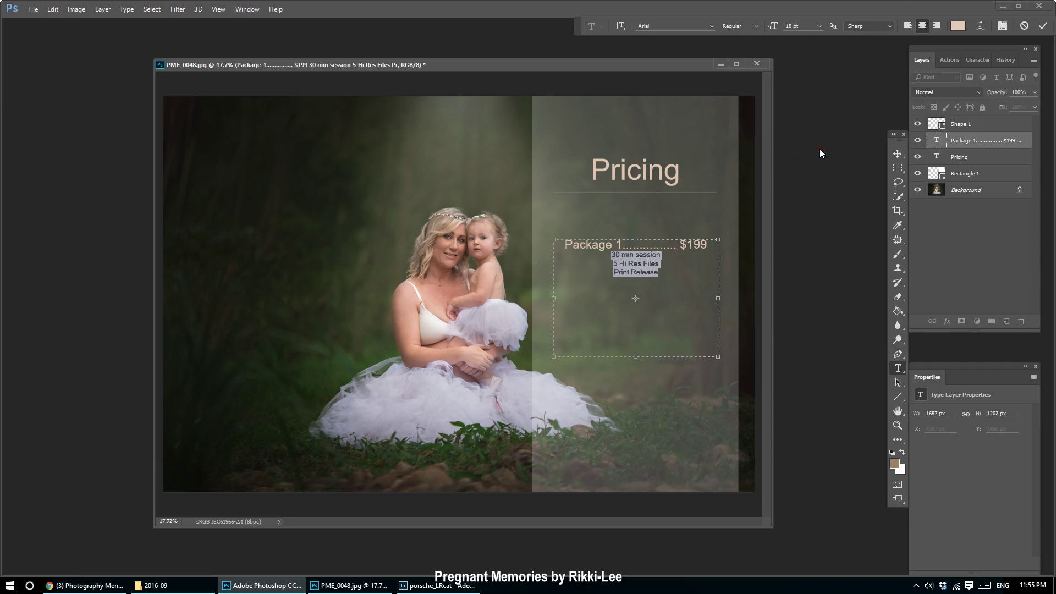
left_click(907, 27)
key("ctrl+a")
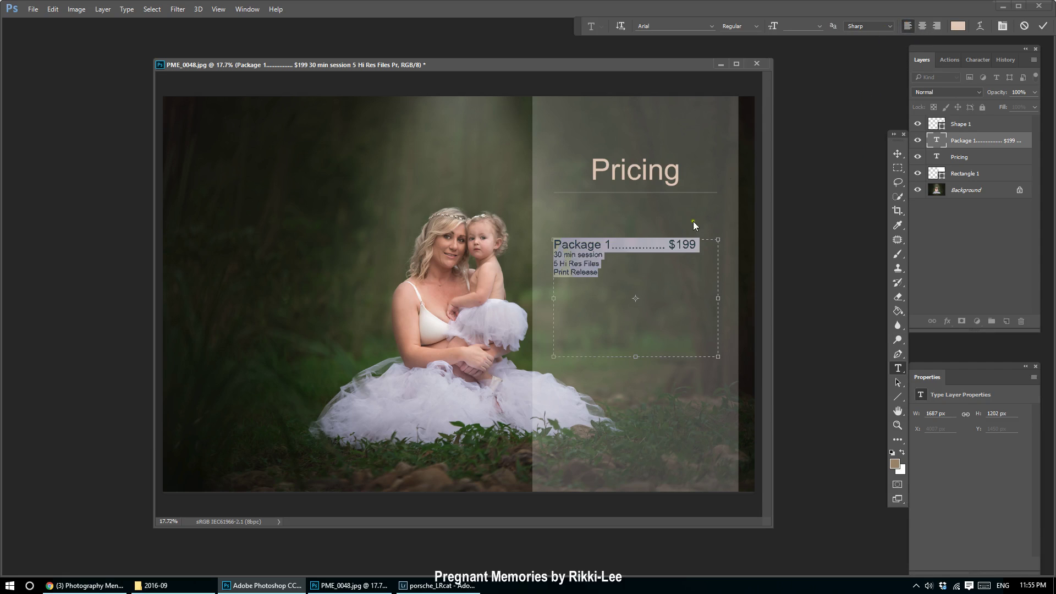
left_click(898, 153)
left_click_drag(584, 264, 617, 254)
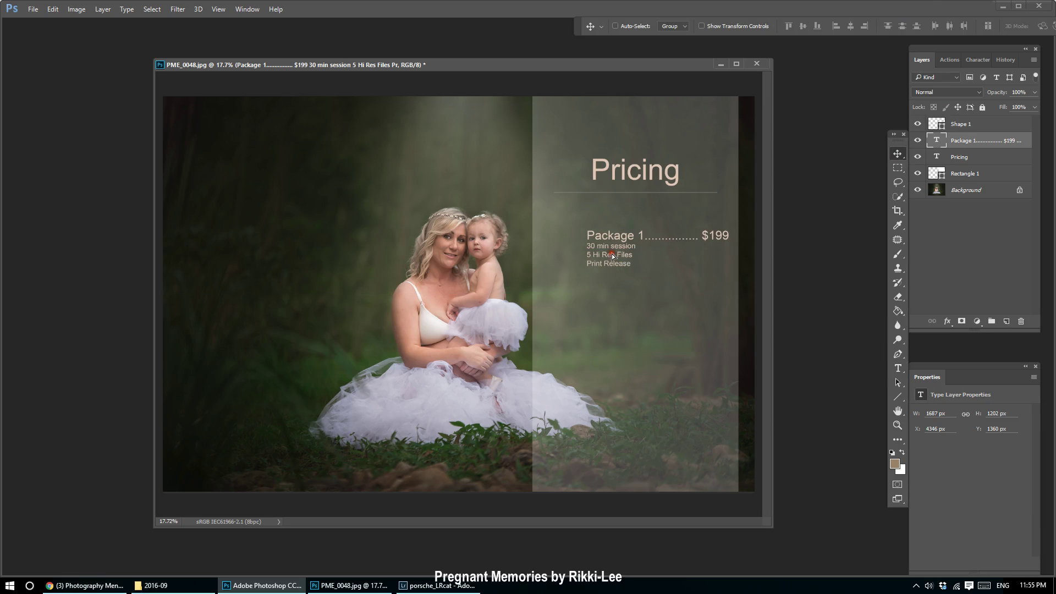
Delete the dot leader and $199 from the Package 1 line and narrow its text box.
key("t")
left_click_drag(702, 236, 645, 237)
key("BackSpace")
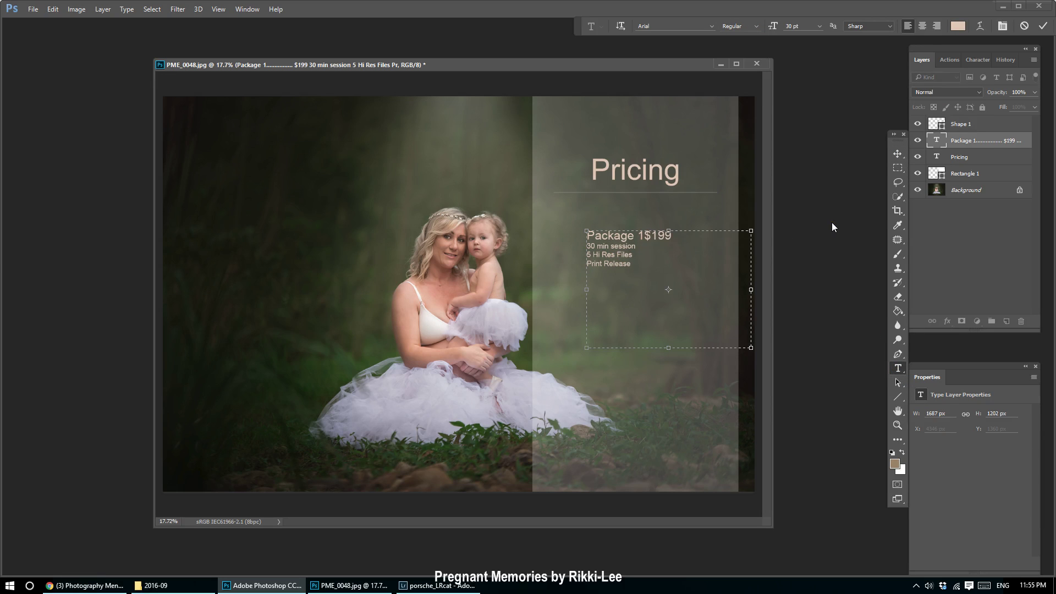
key("shift+End")
key("BackSpace")
left_click_drag(750, 290, 680, 291)
left_click(895, 152)
Create a separate $199 text layer and place it right of 'Package 1:'.
left_click(897, 370)
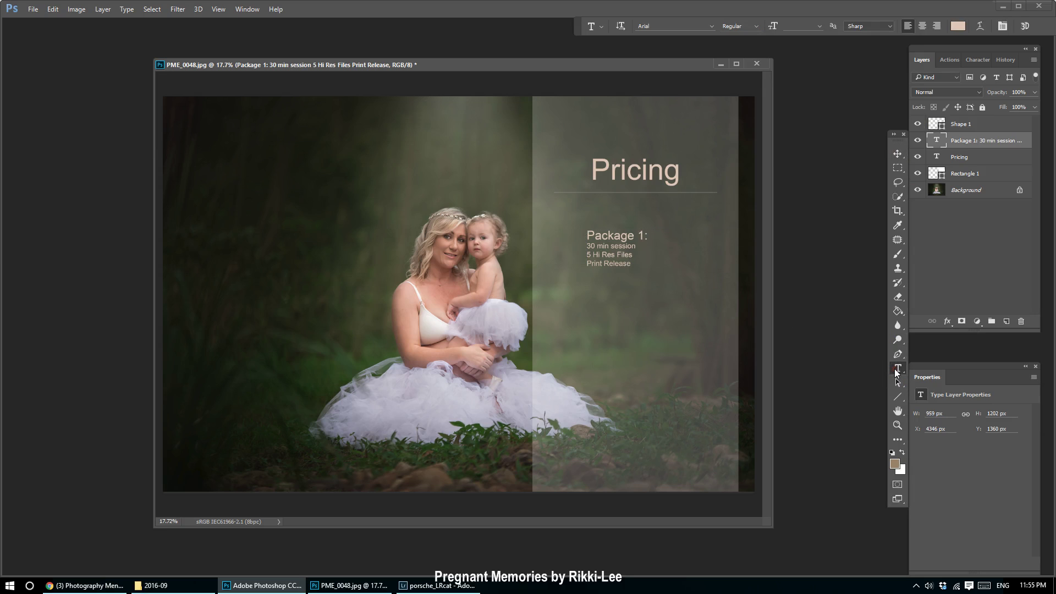
left_click_drag(586, 288, 666, 336)
type("$199")
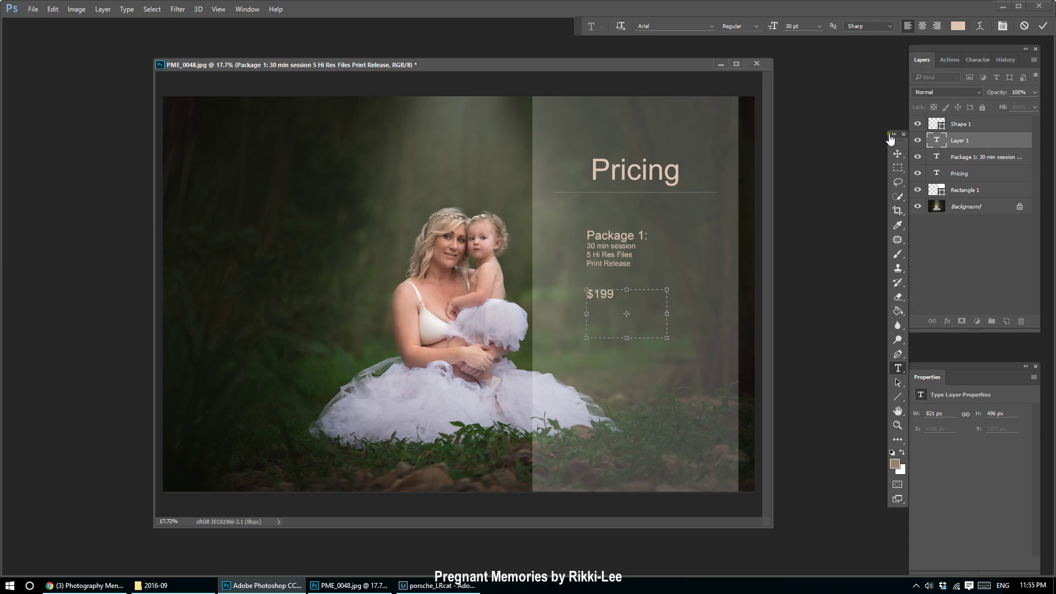
left_click(898, 154)
left_click_drag(590, 290, 691, 237)
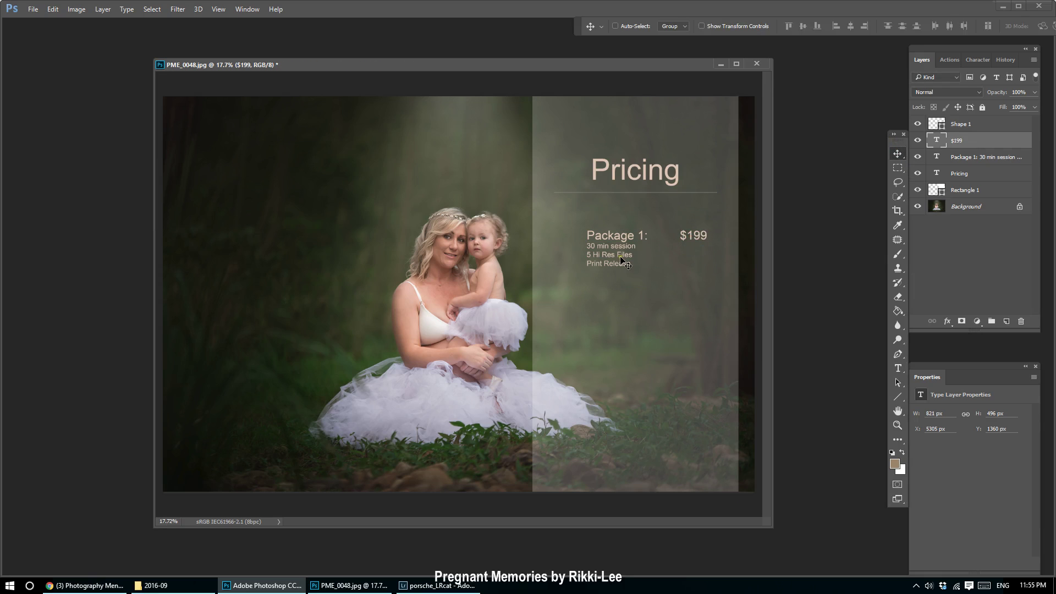
Cut the three detail lines out and shrink the text box to just 'Package 1:'.
left_click(897, 368)
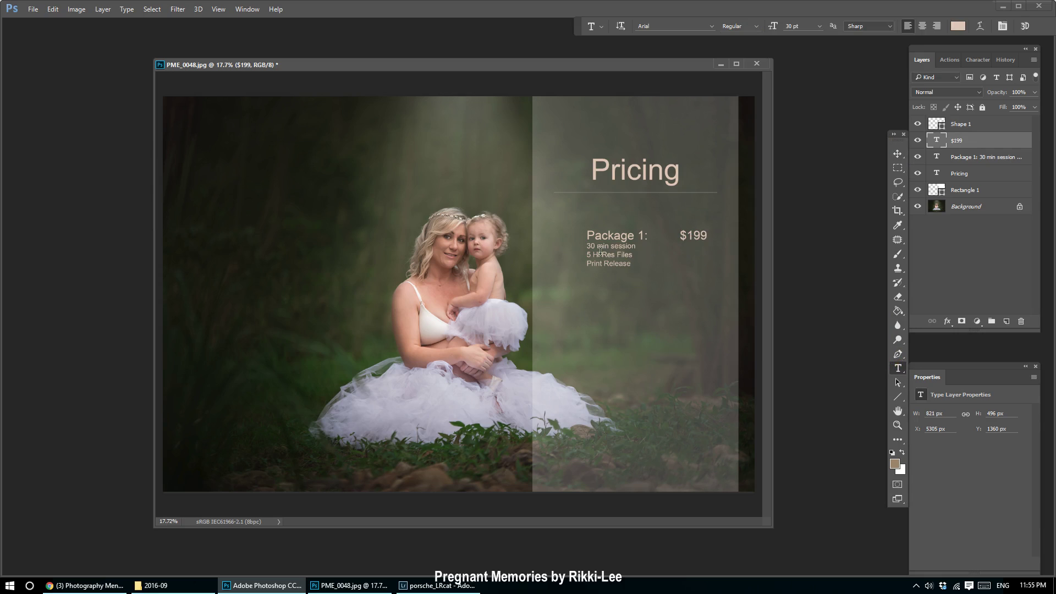
left_click_drag(588, 246, 655, 278)
key("ctrl+c")
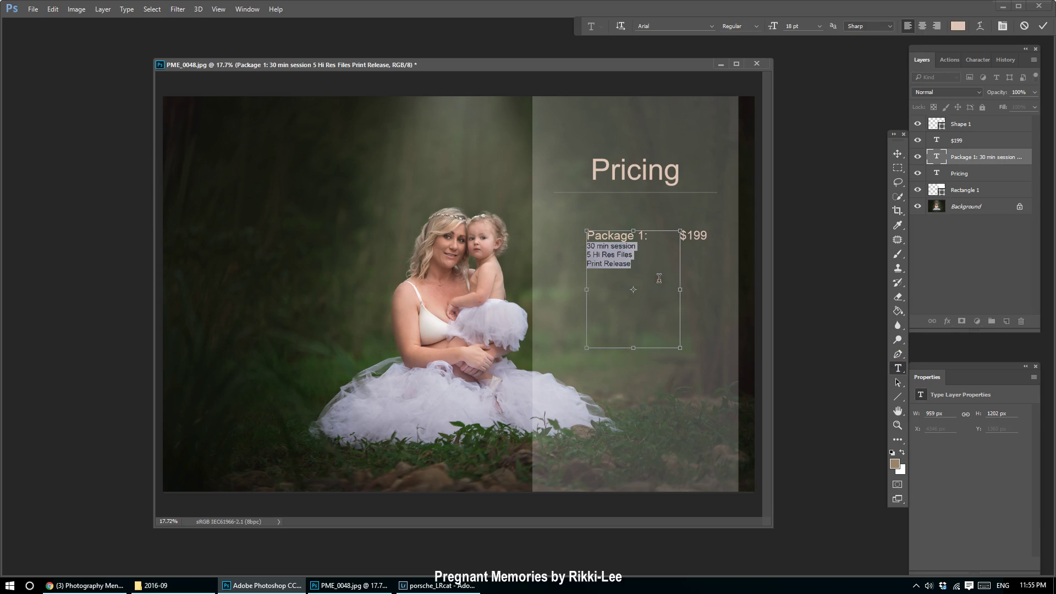
key("BackSpace")
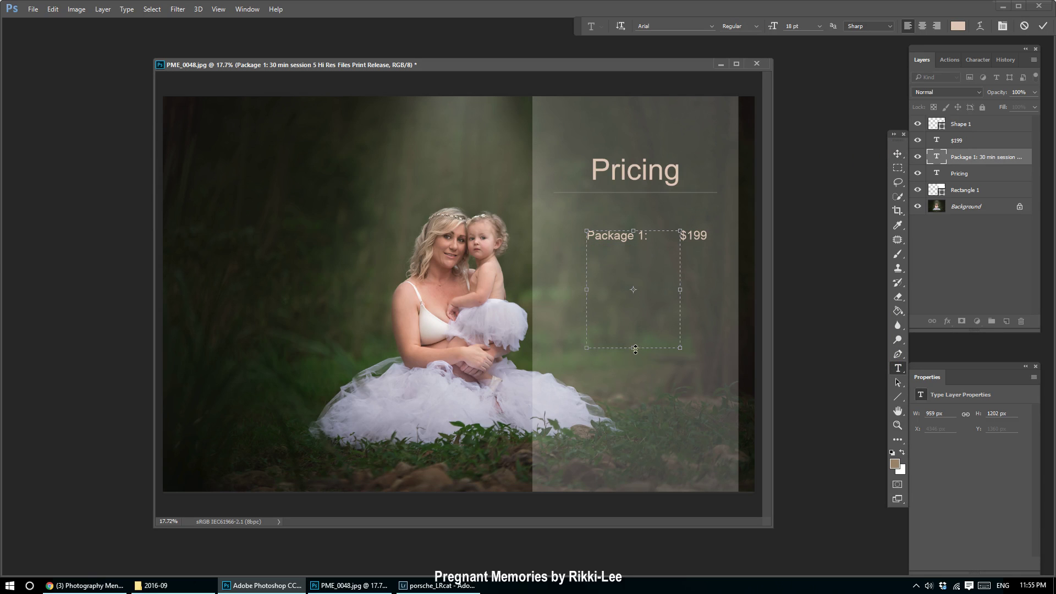
left_click_drag(635, 349, 638, 255)
left_click(897, 154)
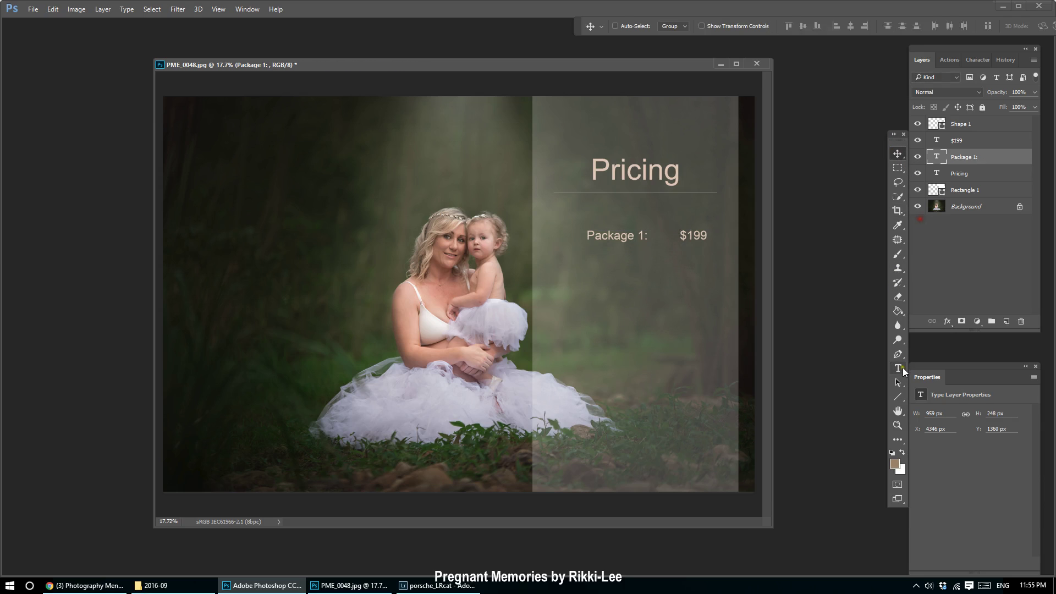
Paste the details into a new text layer under $199, shifting 'Package 1:' left.
left_click(898, 368)
left_click_drag(581, 279, 667, 319)
key("ctrl+v")
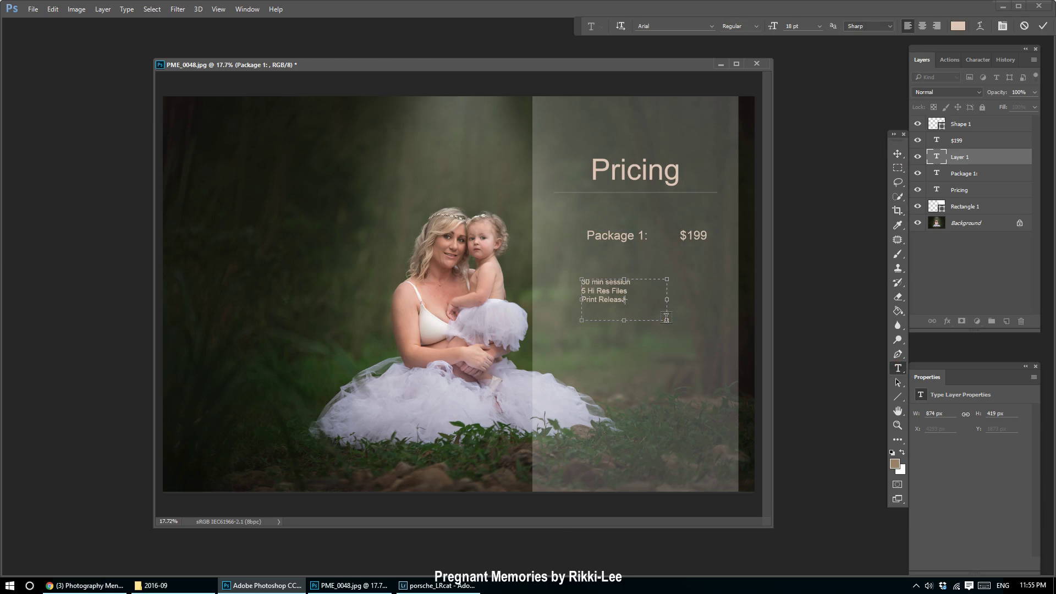
left_click(898, 154)
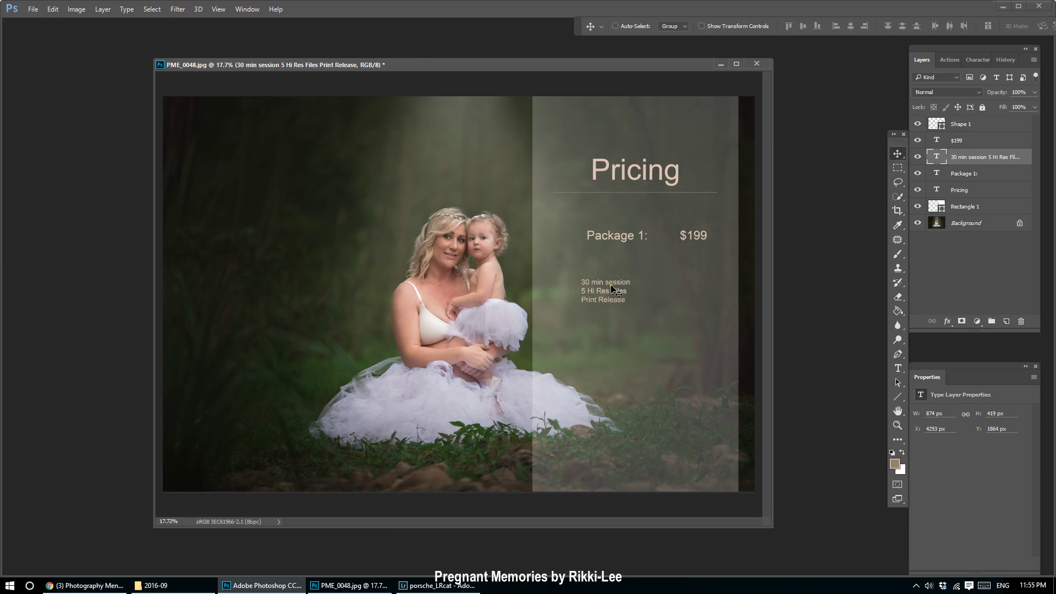
mouse_move(612, 286)
left_mouse_down()
mouse_move(655, 270)
mouse_move(669, 341)
mouse_move(680, 235)
mouse_move(588, 281)
mouse_move(620, 273)
mouse_move(625, 242)
mouse_move(594, 259)
mouse_move(620, 268)
left_mouse_up()
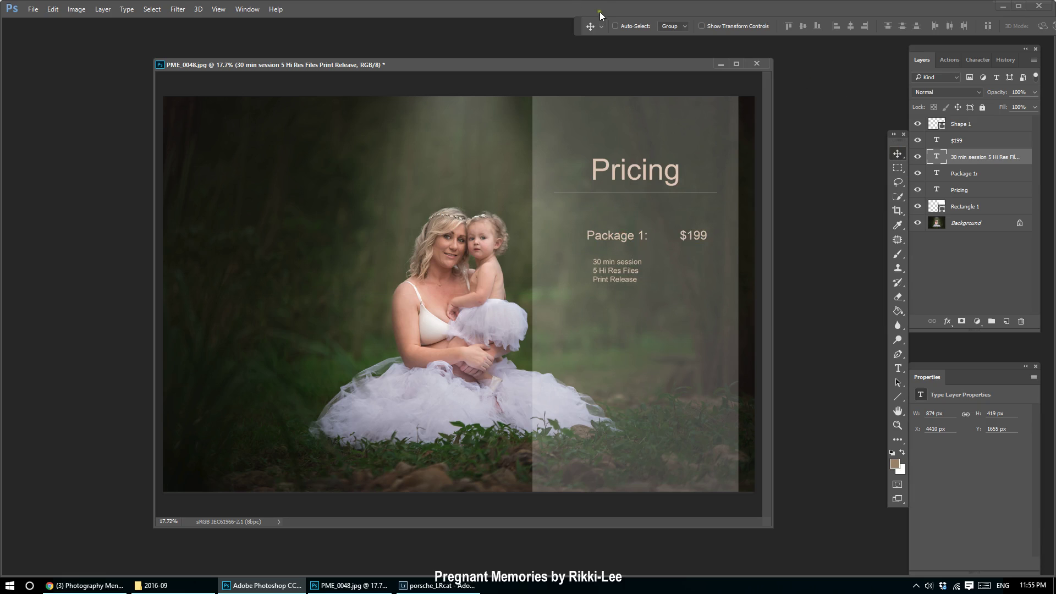
left_click_drag(613, 243, 569, 247)
left_click_drag(621, 270, 679, 235)
left_click_drag(696, 275, 686, 275)
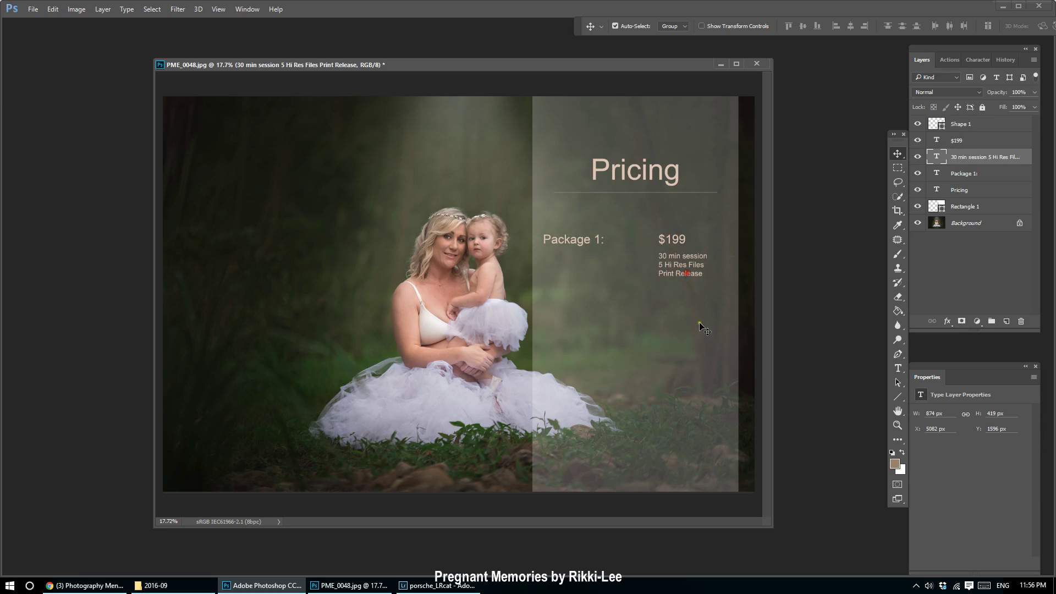
left_click(984, 207)
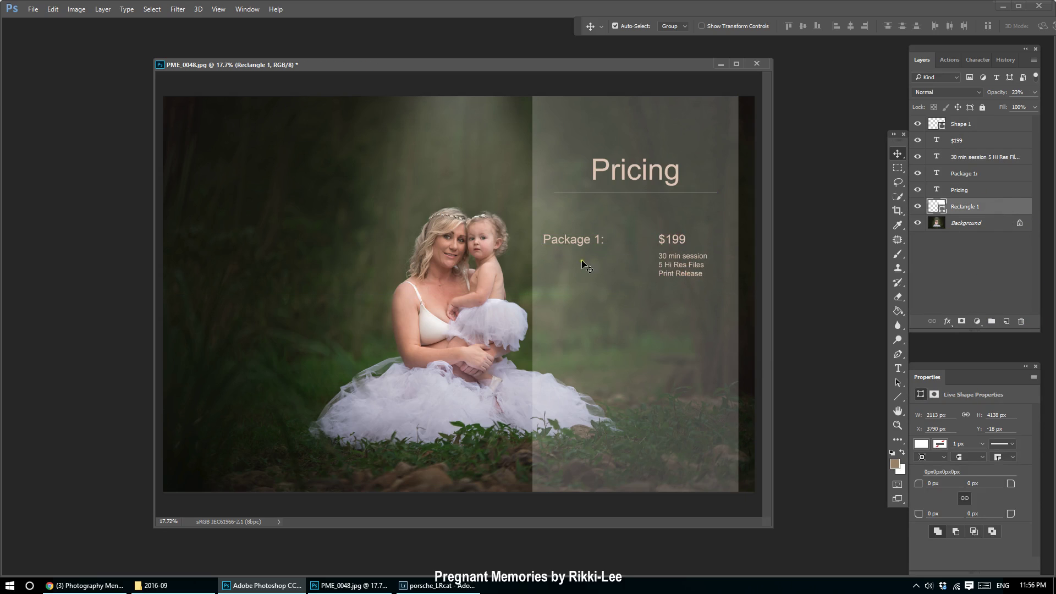
Nudge 'Package 1:' slightly right and add a new empty layer above Rectangle 1.
left_click_drag(565, 241, 576, 242)
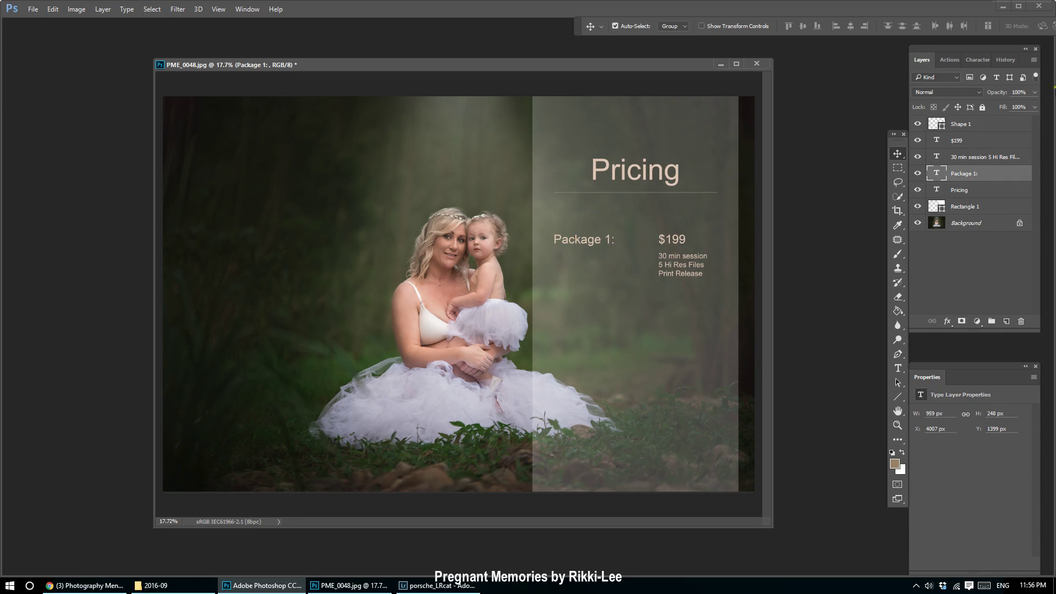
left_click(984, 126)
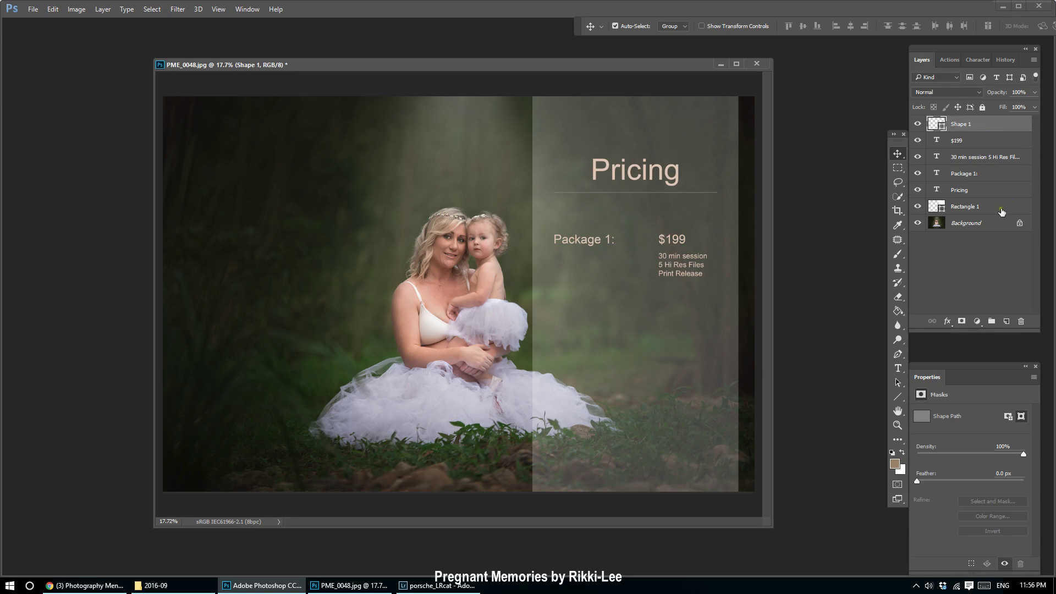
left_click(990, 207)
left_click(1006, 321)
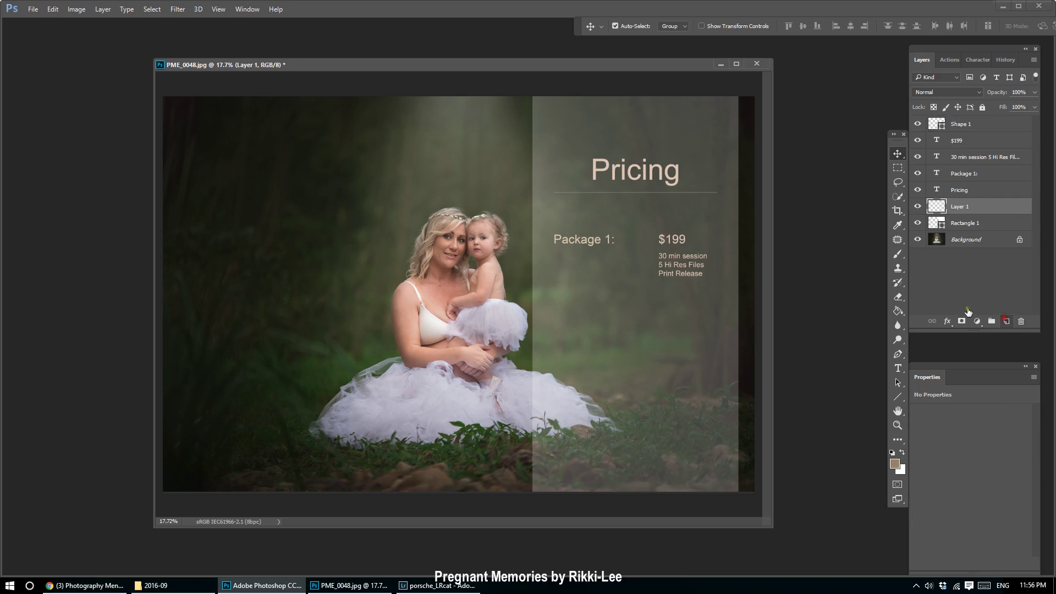
Draw a white rectangle around the Package 1 text and nudge it slightly left.
left_click(898, 398)
left_click(947, 397)
left_click_drag(549, 223, 725, 297)
key("v")
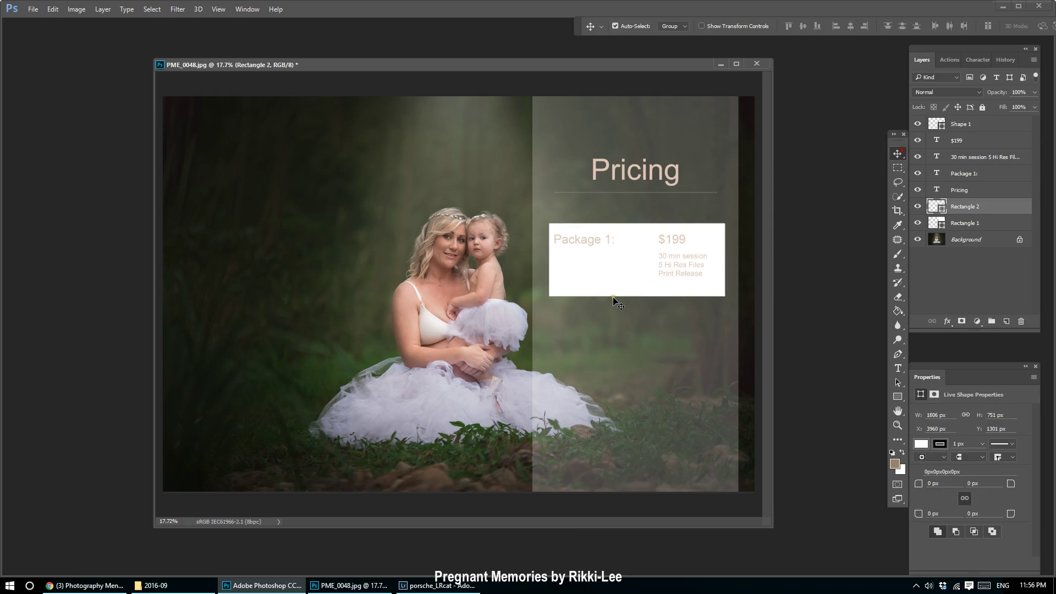
left_click_drag(609, 286, 606, 282)
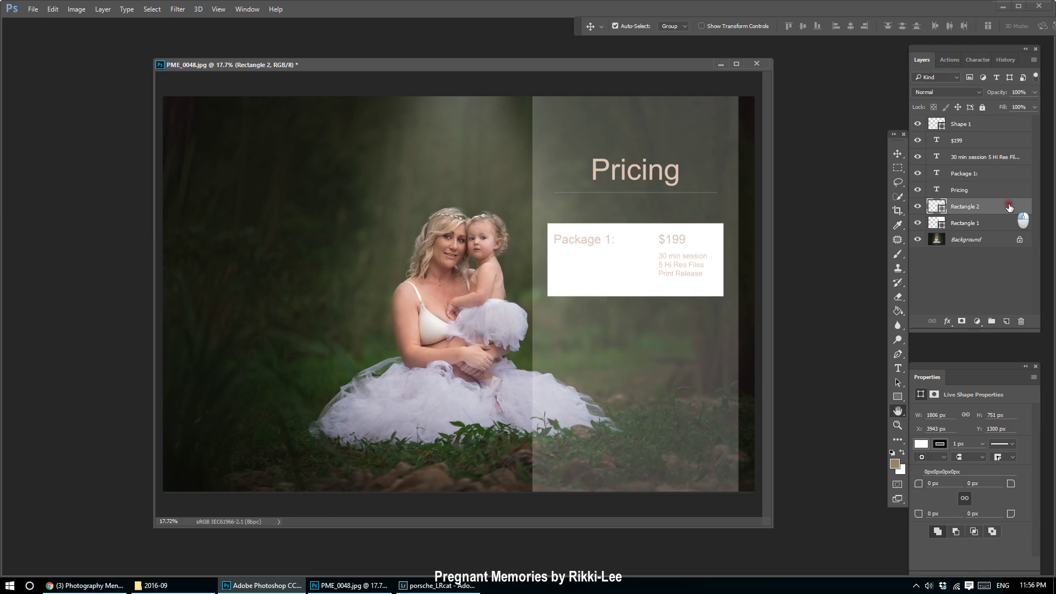
Add a stroke to Rectangle 2 and drop its fill opacity to 0%.
double_click(1009, 208)
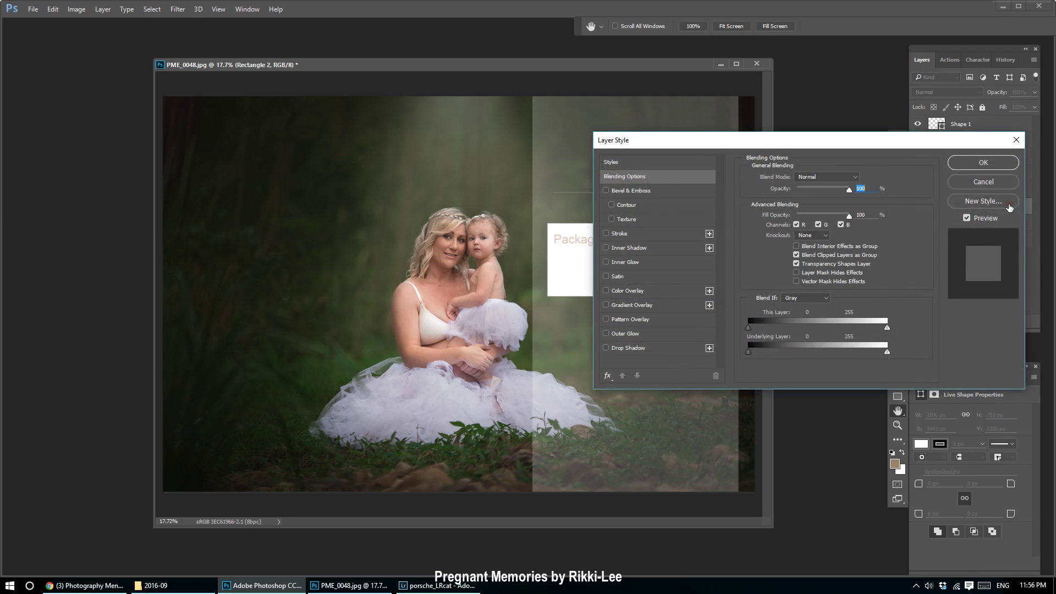
left_click(633, 234)
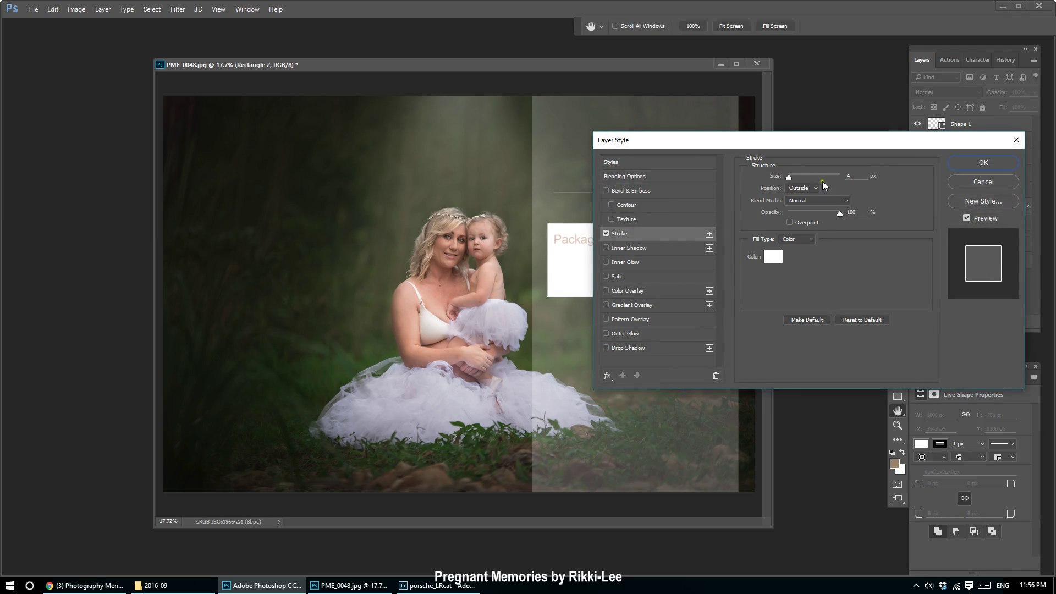
left_click(622, 162)
left_click(623, 179)
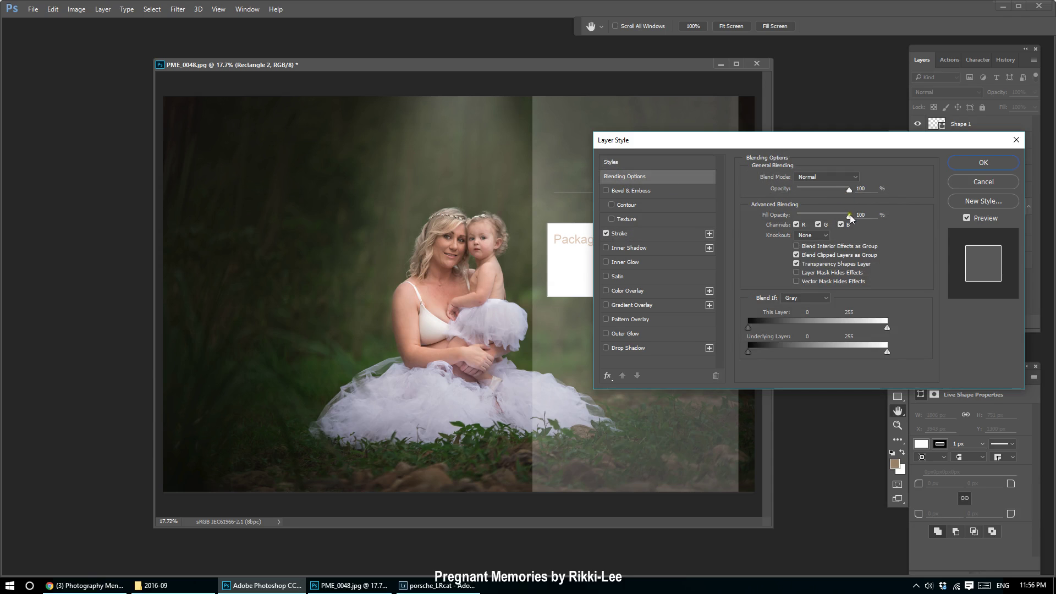
left_click_drag(849, 214, 759, 224)
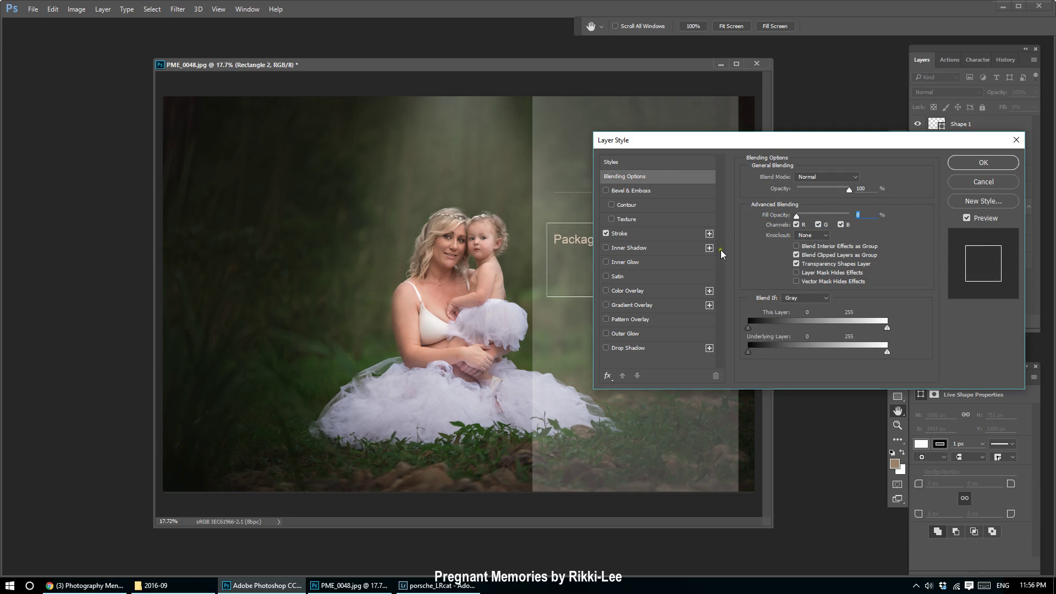
left_click_drag(687, 142, 813, 134)
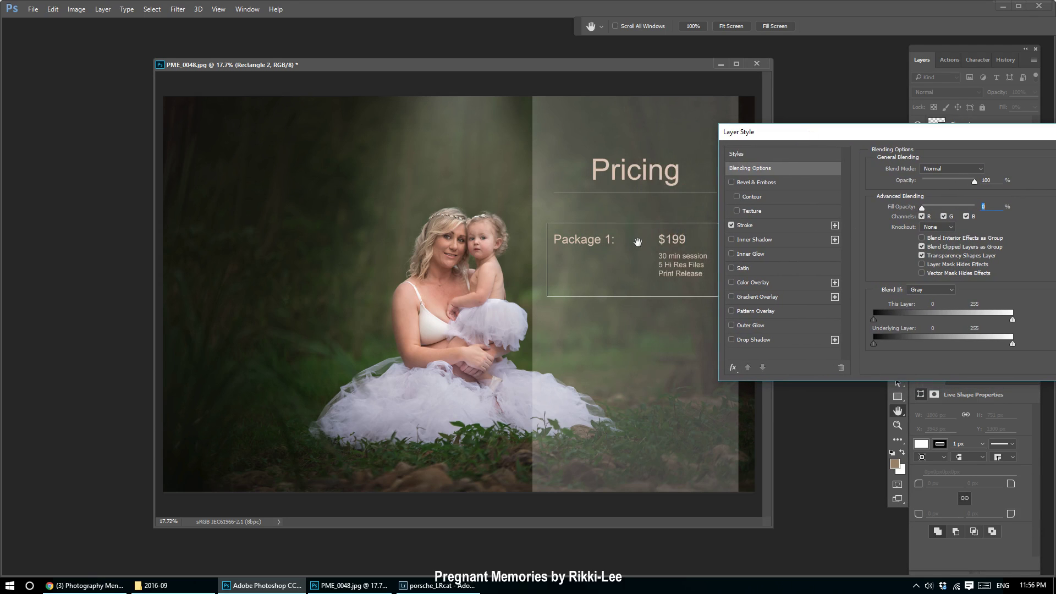
mouse_move(922, 208)
left_mouse_down()
mouse_move(990, 208)
mouse_move(863, 210)
left_mouse_up()
Set the white stroke size to 3 px and apply the layer style.
left_click(742, 226)
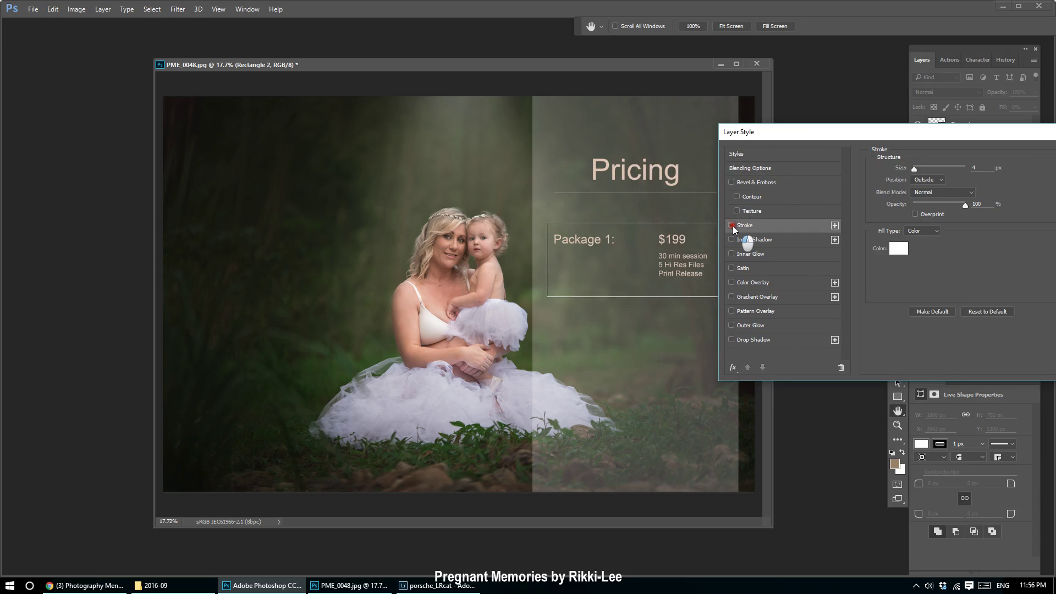
left_click(731, 226)
left_click(732, 226)
left_click_drag(915, 168, 911, 169)
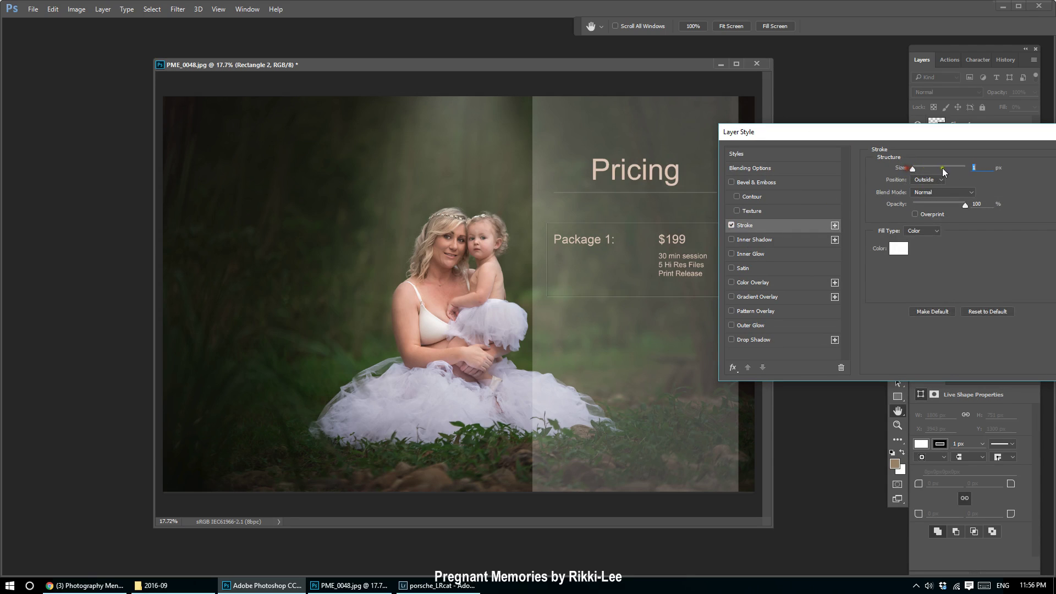
type("3")
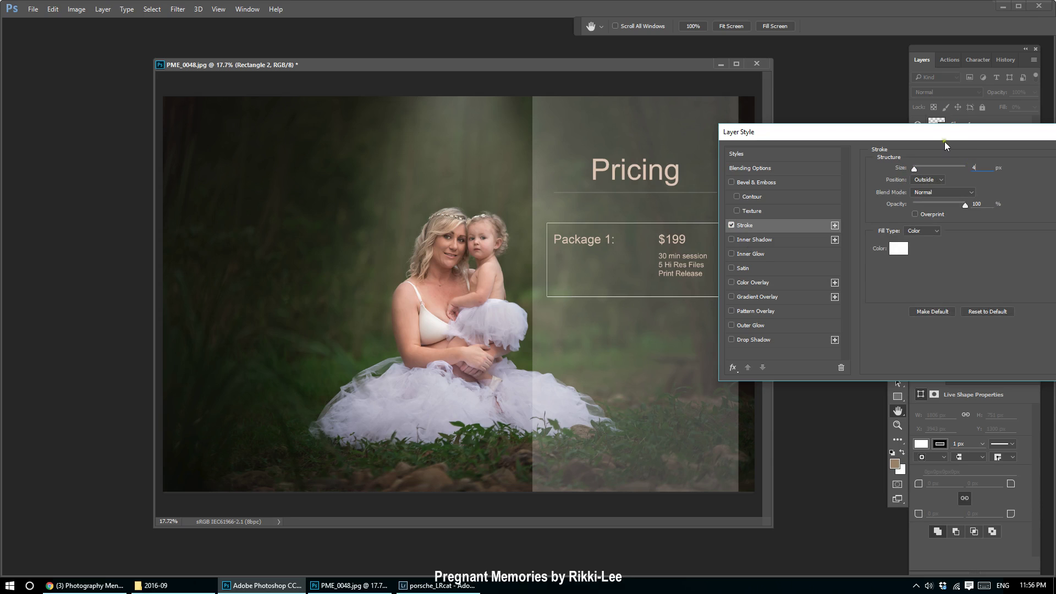
left_click_drag(945, 142, 484, 190)
left_click(652, 211)
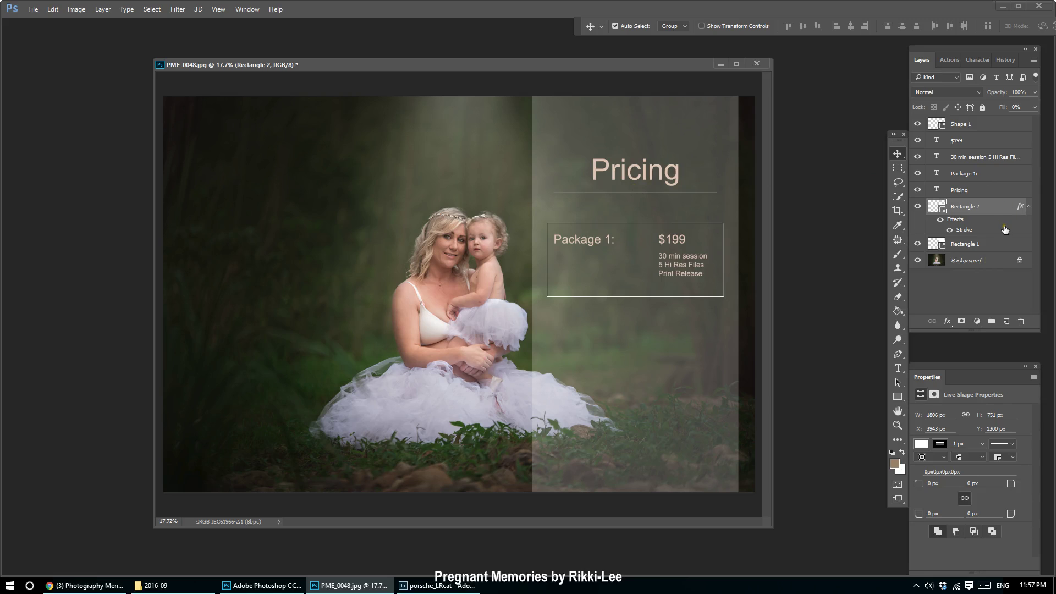
Duplicate Rectangle 2 with its Package 1, $199 and detail layers and move the copies below.
left_click(990, 190, "ctrl")
left_click(990, 174, "ctrl")
left_click(990, 156, "ctrl")
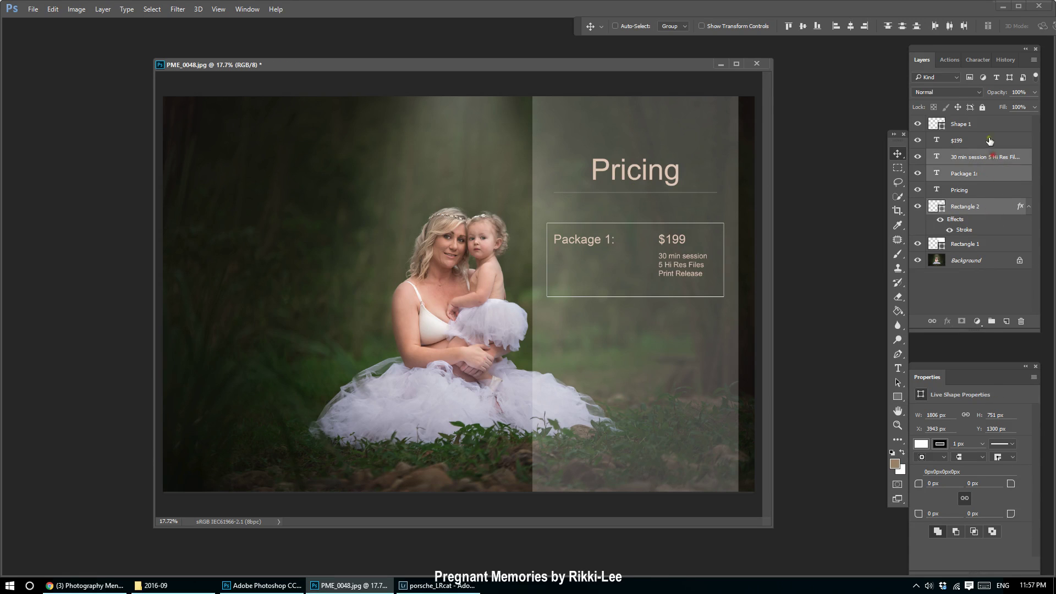
left_click(990, 140, "ctrl")
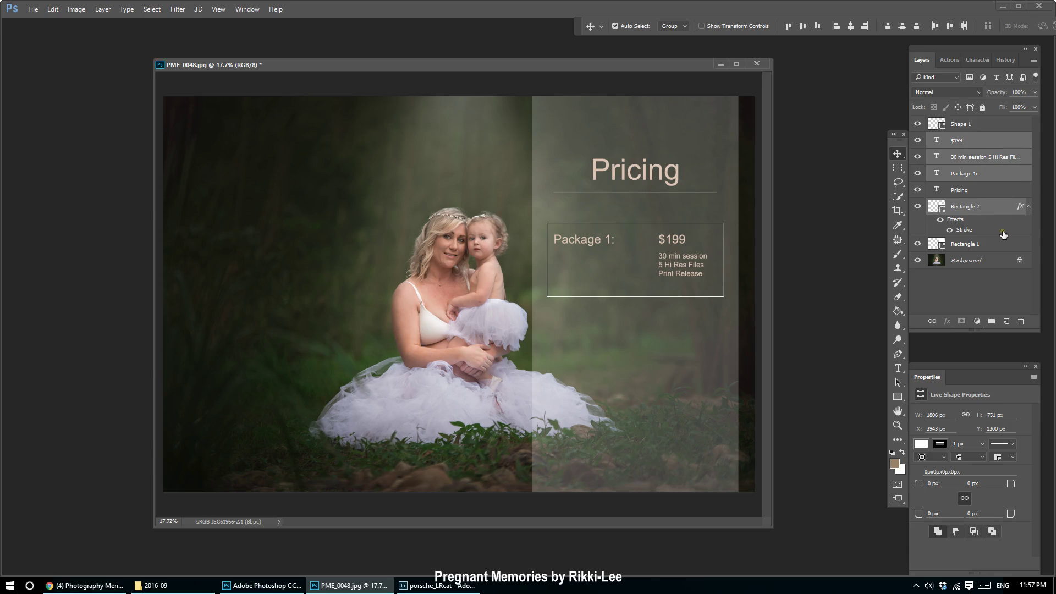
left_click_drag(1009, 212, 1007, 321)
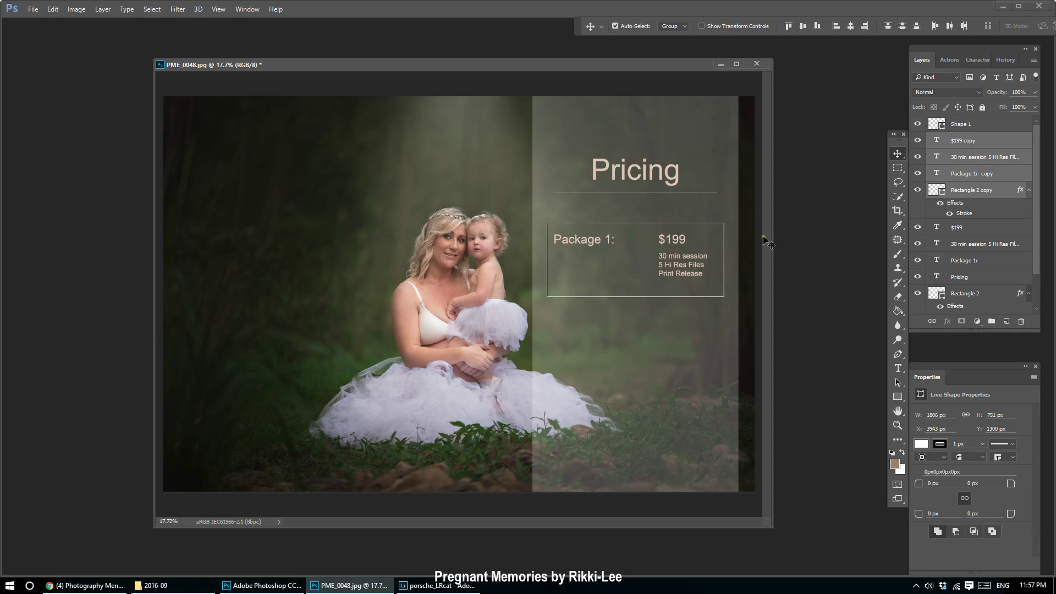
left_click_drag(680, 269, 683, 358)
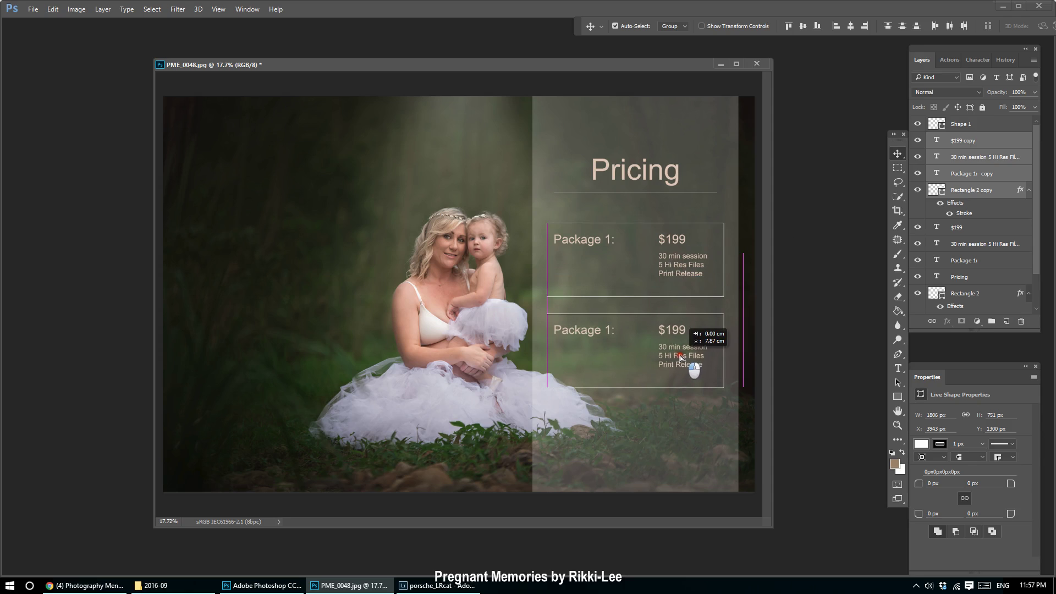
left_click(982, 142)
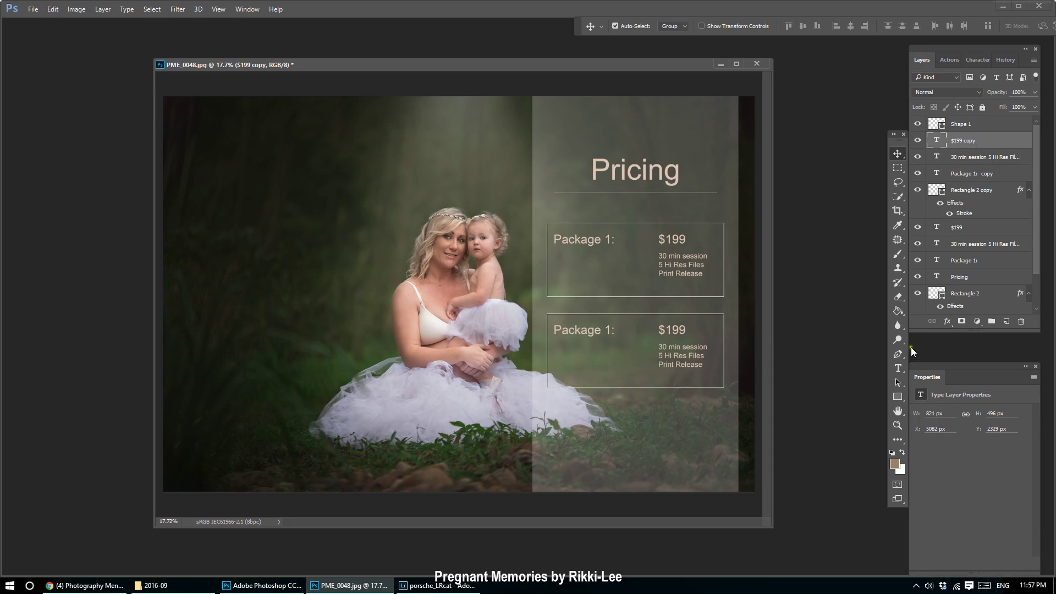
Change the copied label to 'Package 2:' and the price to $250.
left_click(897, 368)
double_click(610, 330)
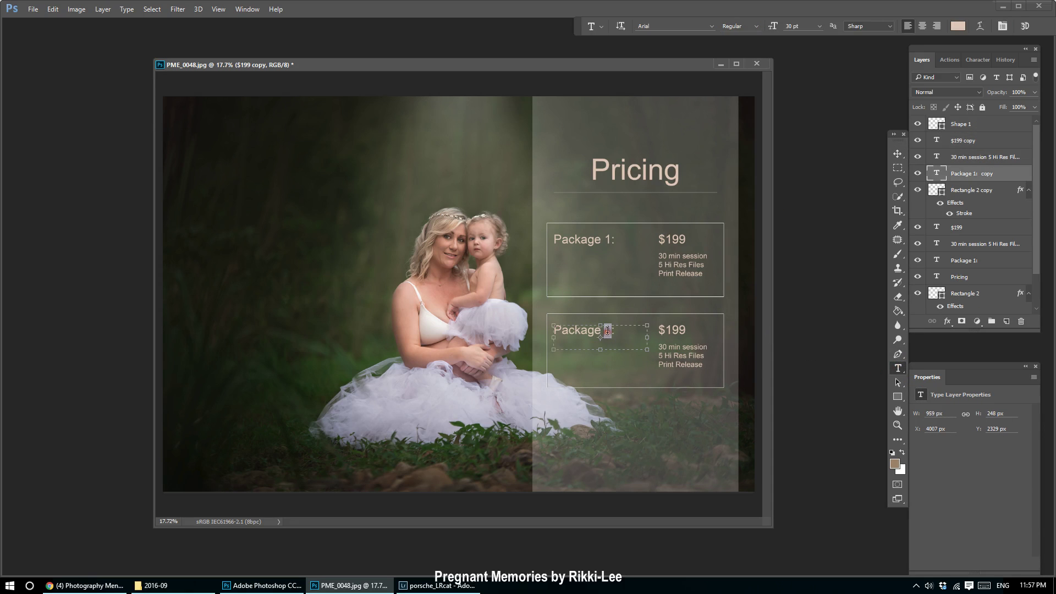
type("2")
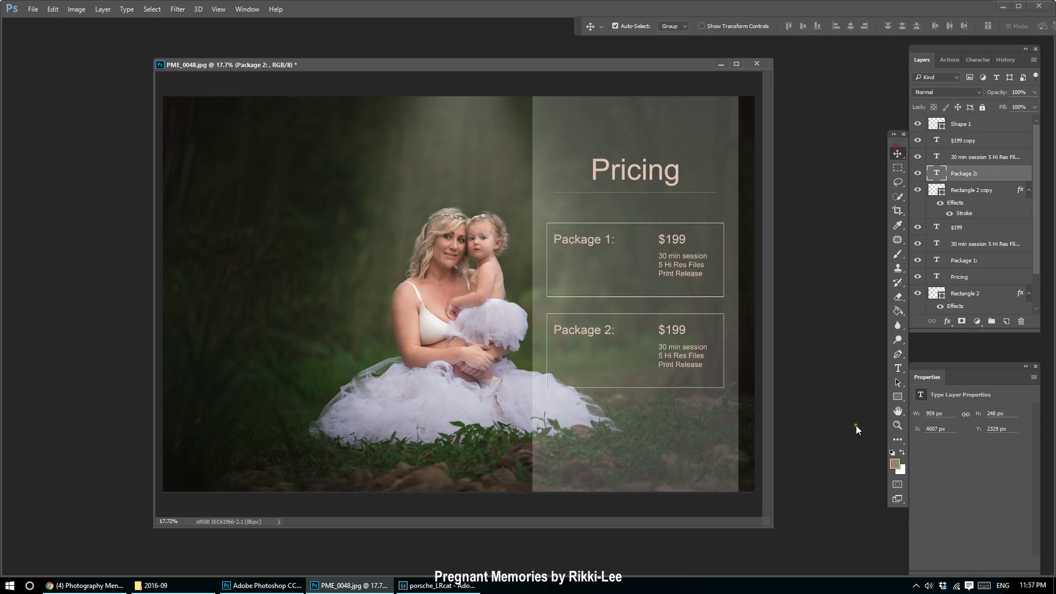
left_click(897, 368)
double_click(667, 329)
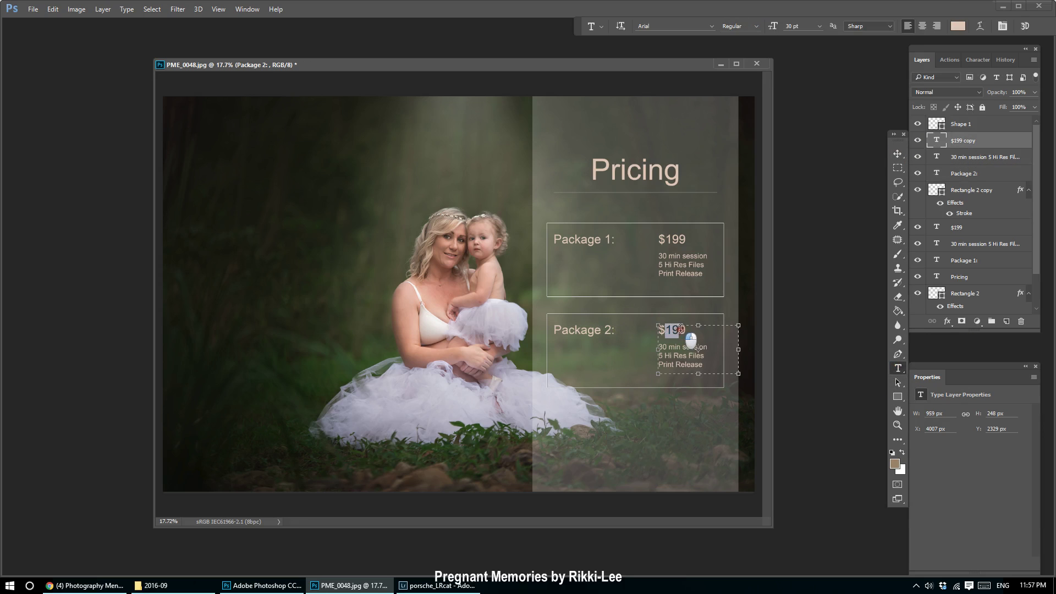
type("25")
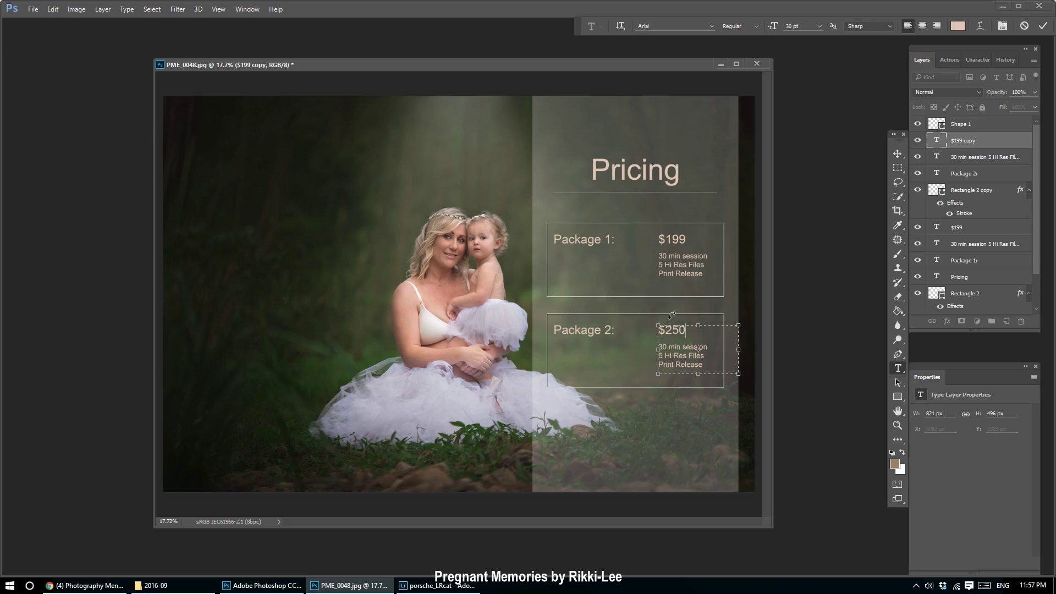
type("0")
left_click(898, 153)
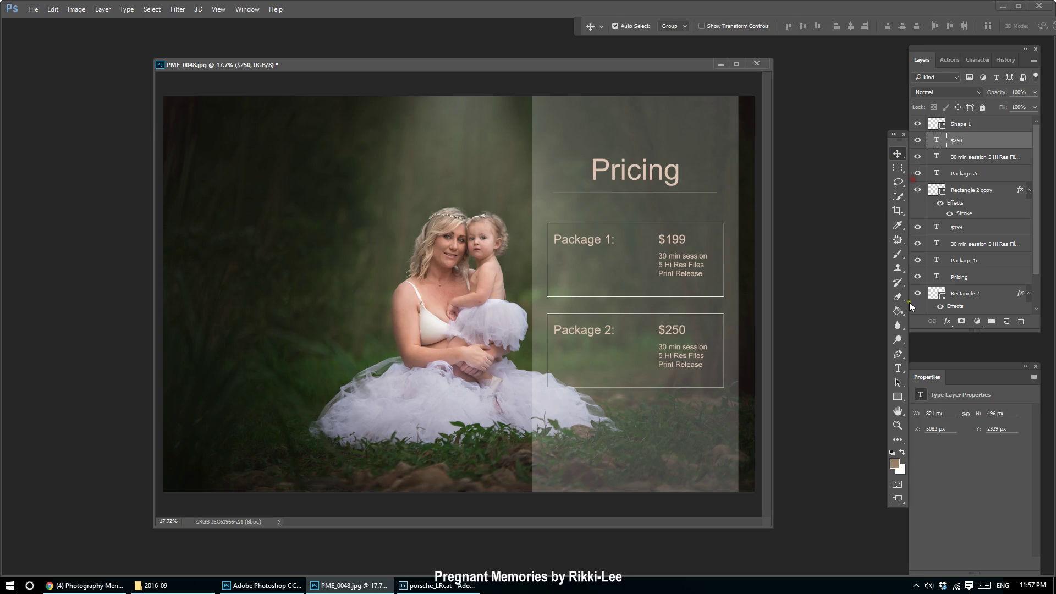
Change the copied detail line to '10 Hi Res Files'.
left_click(898, 370)
double_click(660, 357)
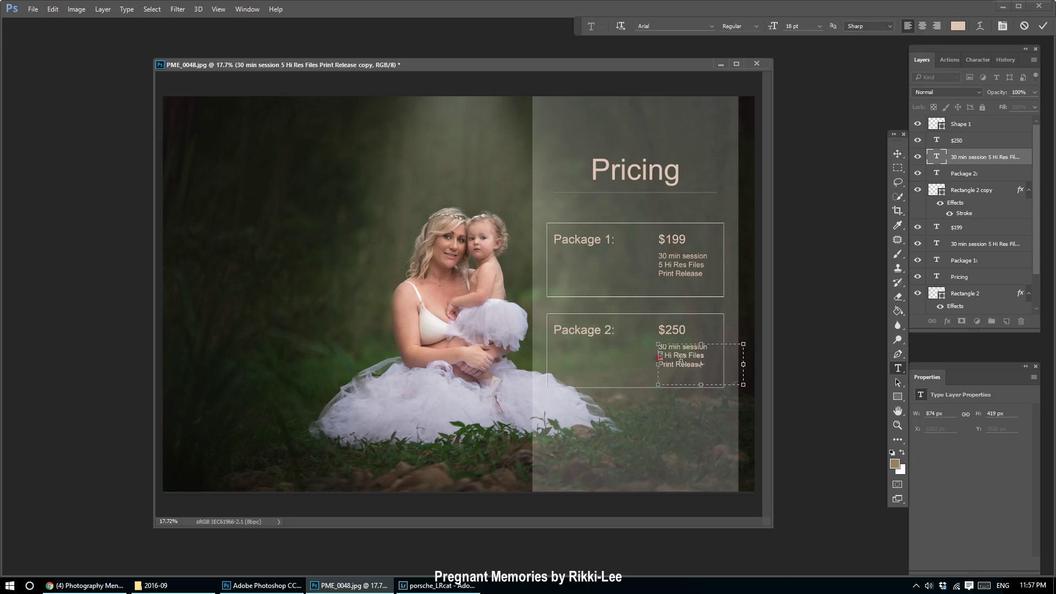
type("10")
left_click(896, 152)
Draw a new paragraph text box near the bottom of the panel.
scroll(627, 484, "down", 1)
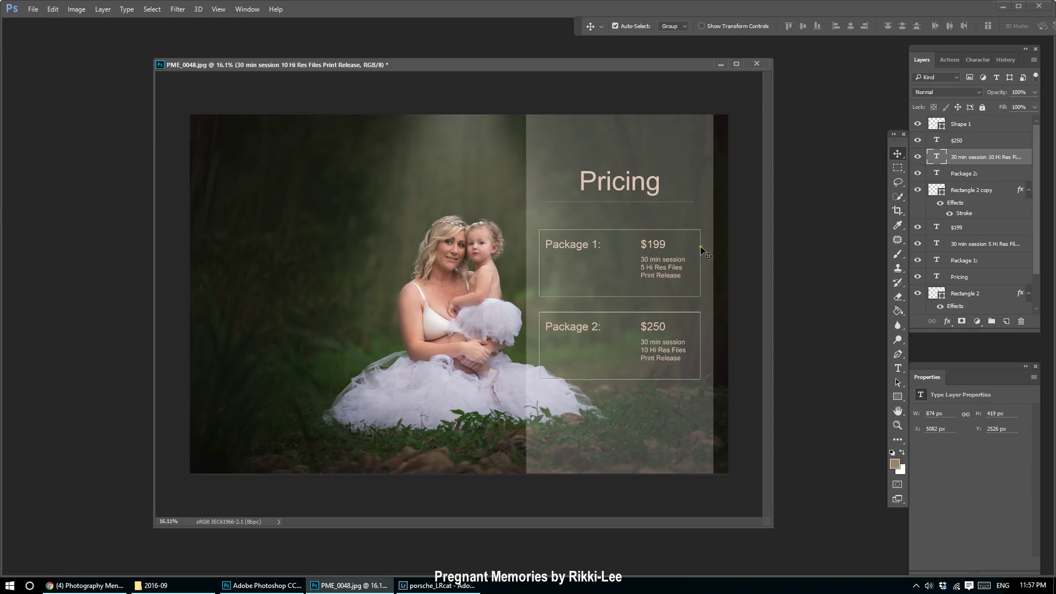
left_click(897, 368)
left_click_drag(545, 429, 685, 466)
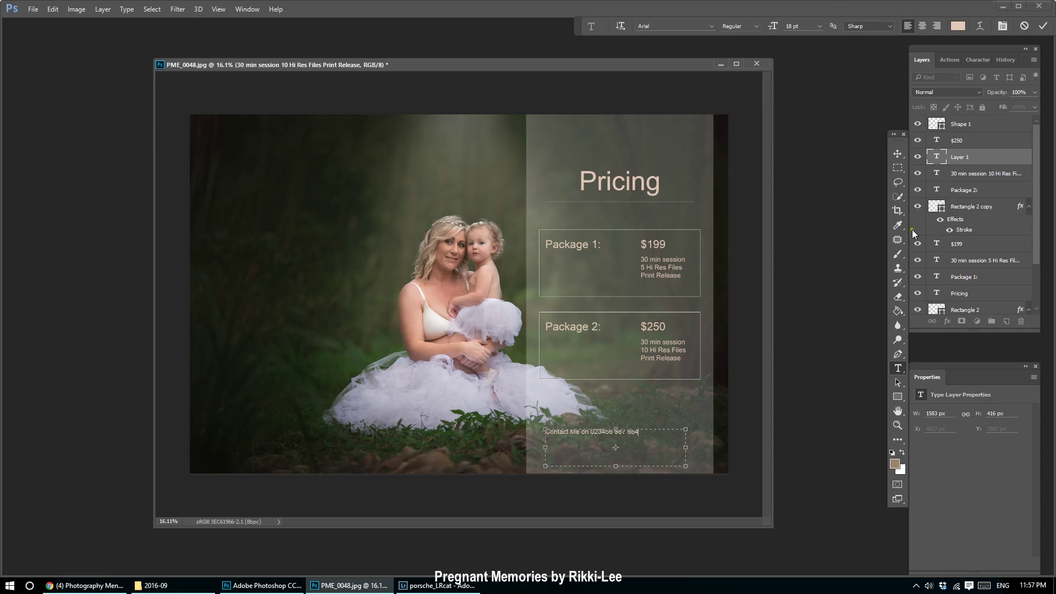
Set the whole Contact Me line to 24 pt.
key("ctrl+a")
left_click(820, 26)
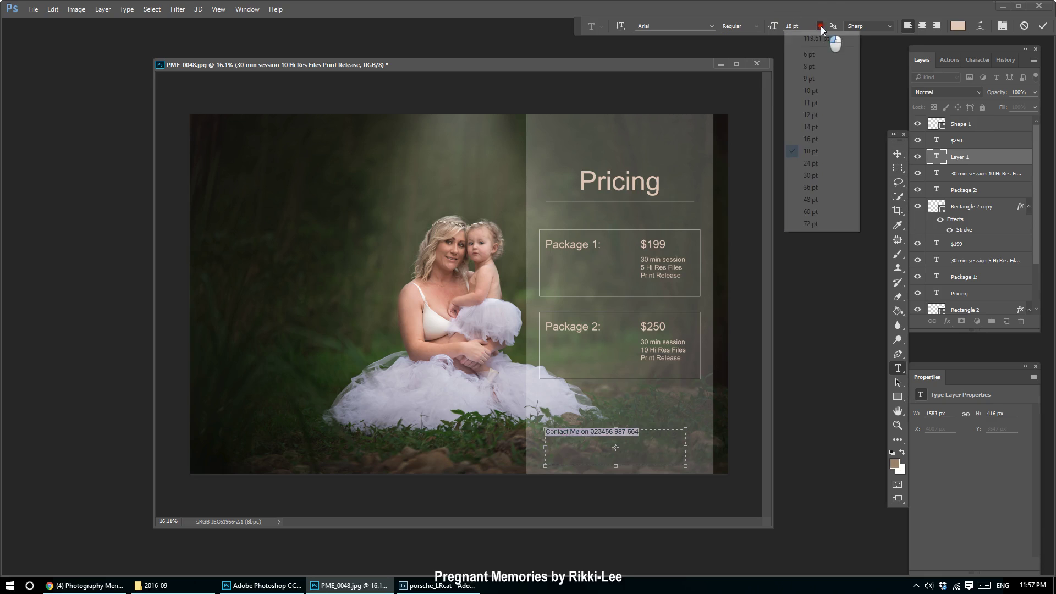
left_click(807, 172)
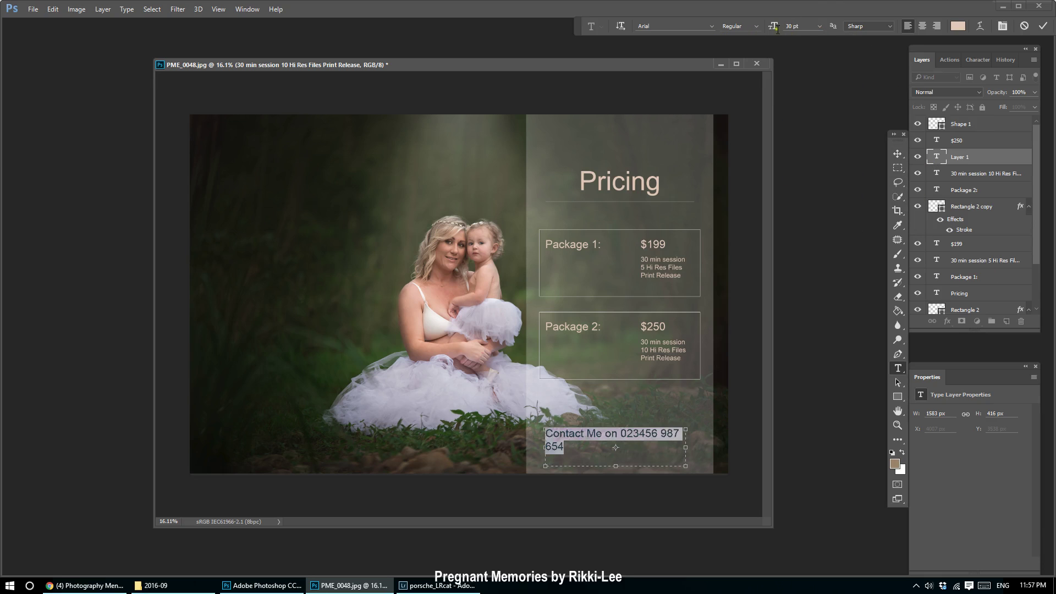
left_click(820, 26)
left_click(814, 164)
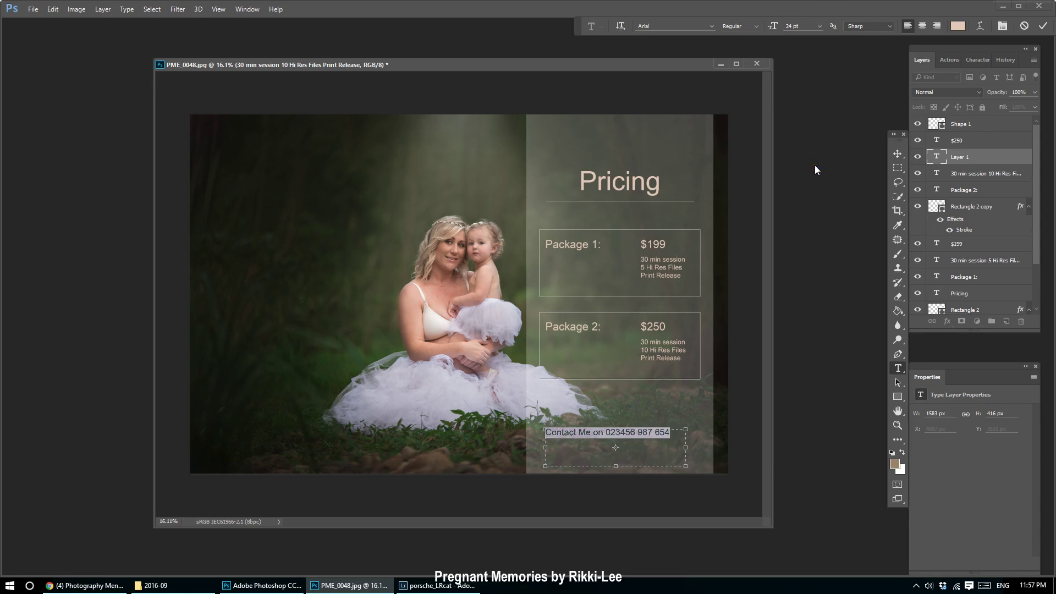
Centre the contact line along the bottom edge of the pricing panel.
left_click(899, 154)
left_click_drag(623, 434, 638, 459)
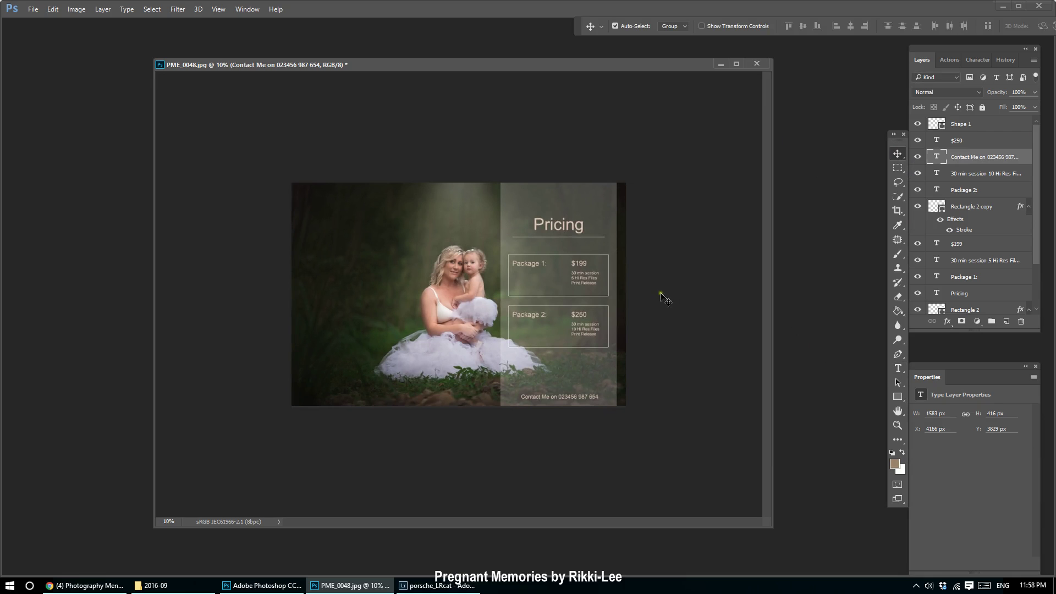
scroll(663, 294, "up", 1)
scroll(644, 262, "down", 1)
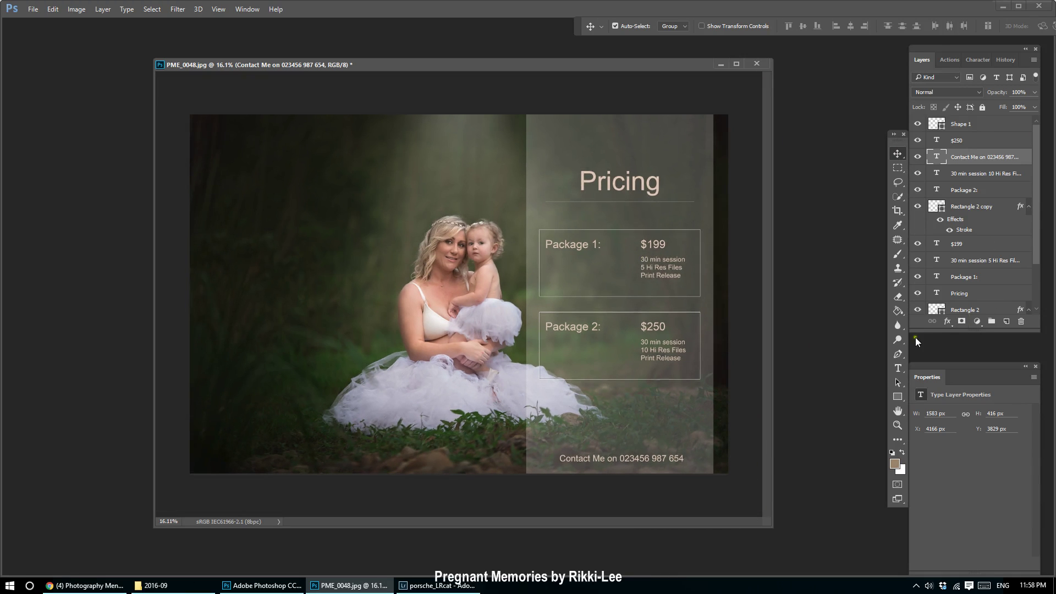
left_click(898, 368)
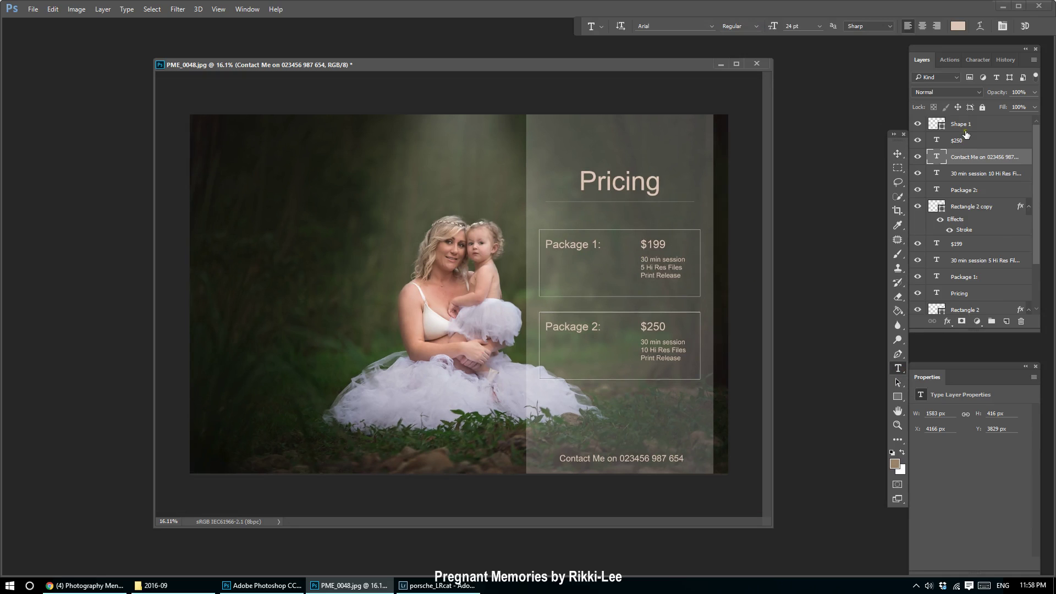
scroll(1013, 193, "down", 2)
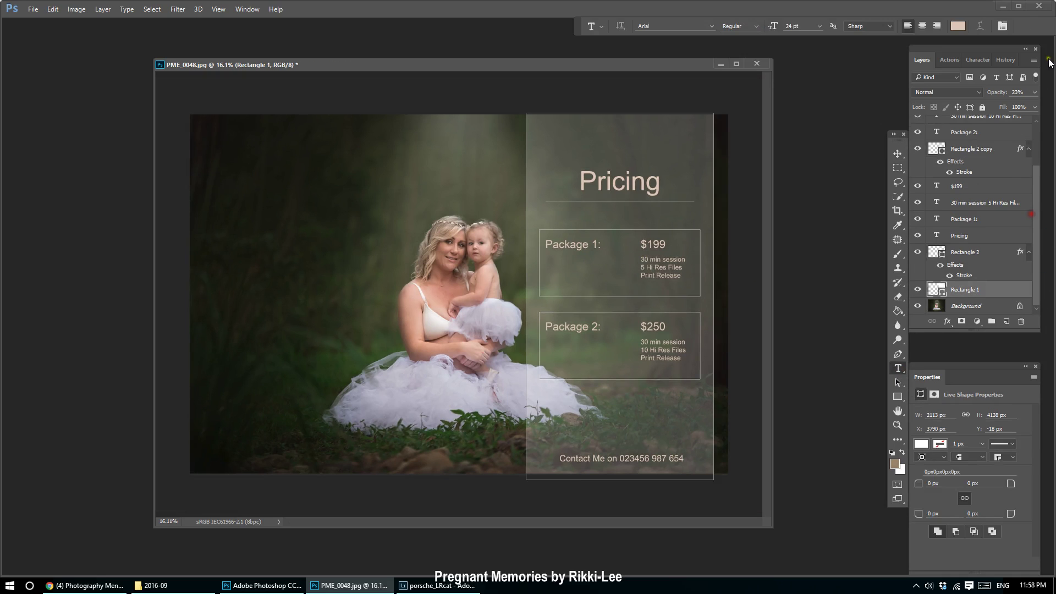
Raise the Rectangle 1 panel's opacity to 28%.
left_click(990, 289)
left_click(1034, 92)
mouse_move(993, 105)
left_mouse_down()
mouse_move(1012, 118)
mouse_move(1008, 109)
mouse_move(982, 110)
mouse_move(999, 111)
left_mouse_up()
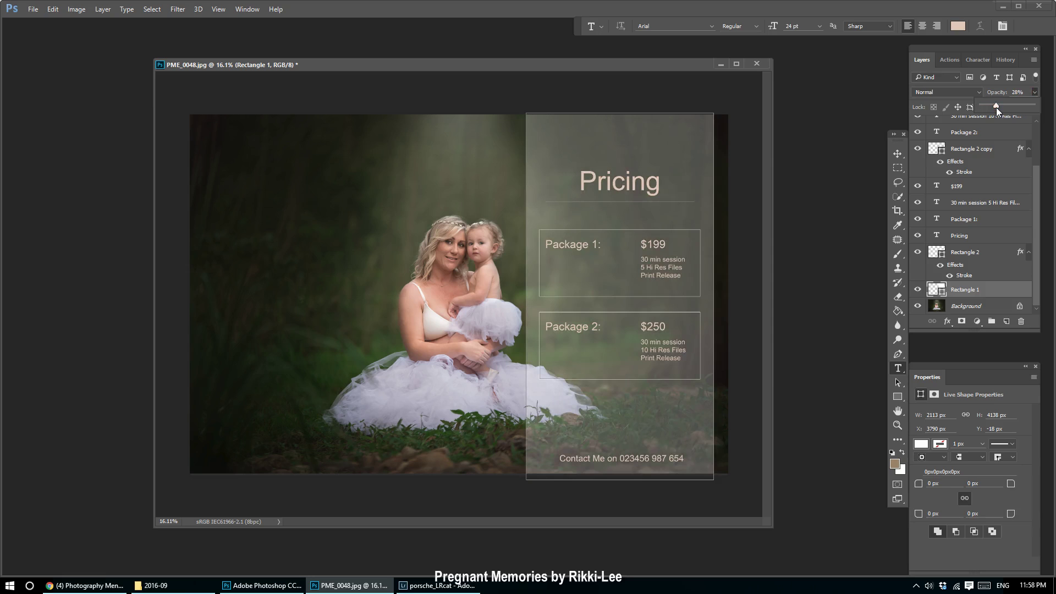
key("Return")
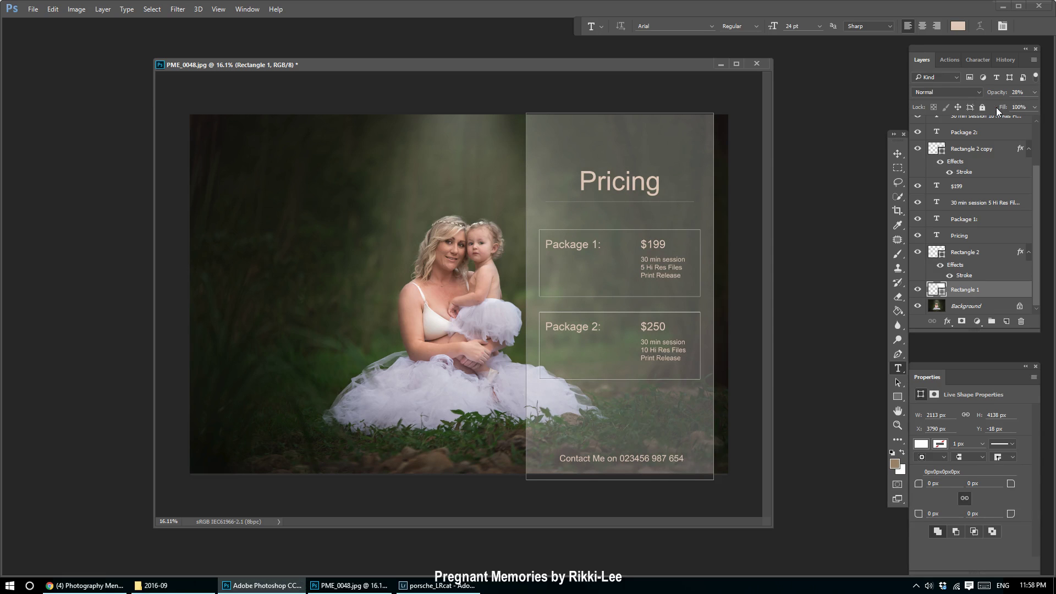
Bring up the Facebook pricing-template photo in Chrome.
left_click(393, 90)
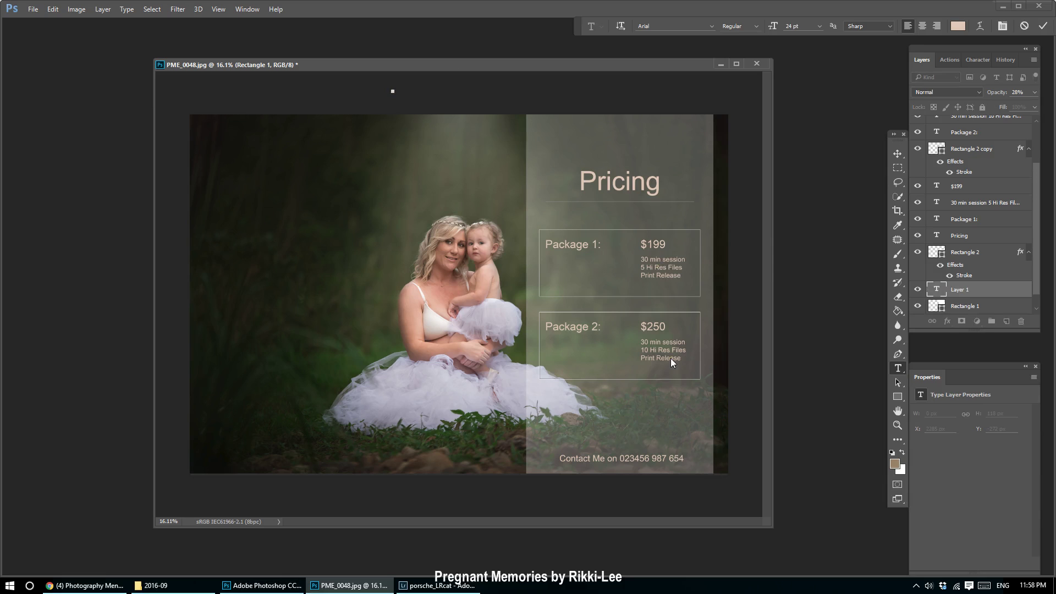
left_click(902, 149)
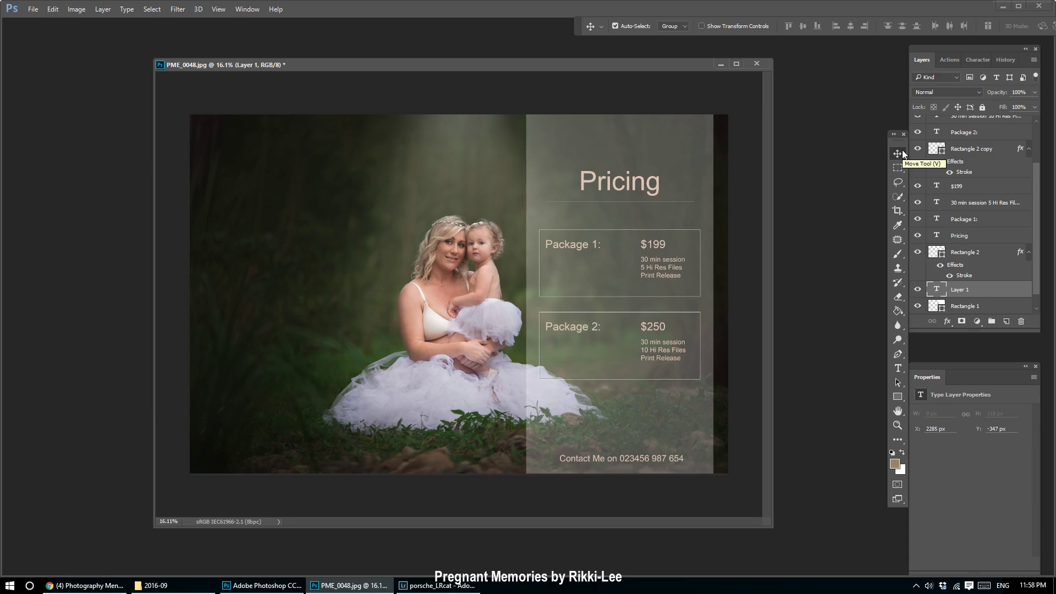
left_click(85, 585)
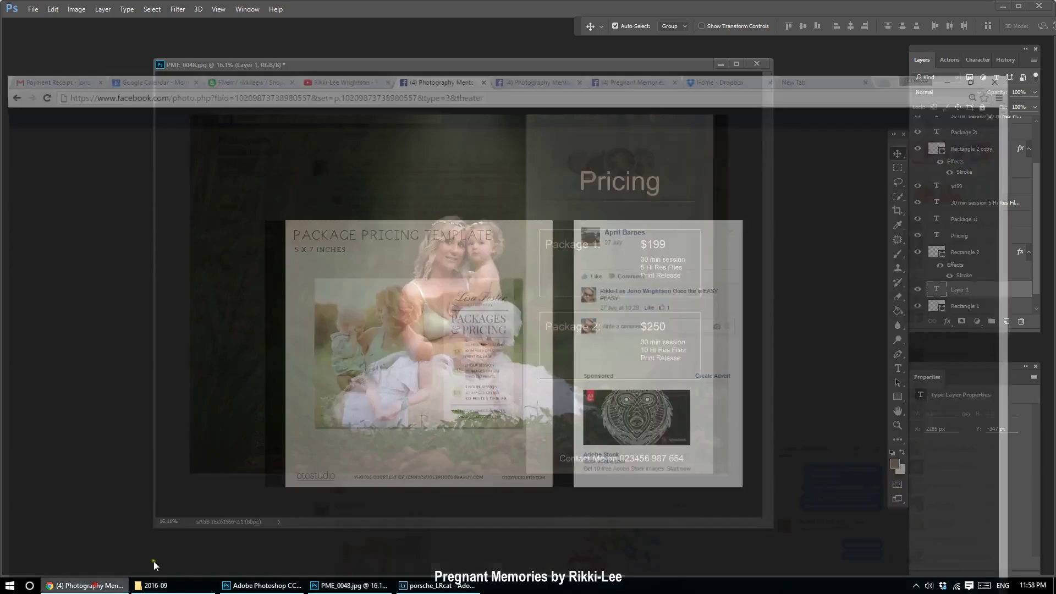
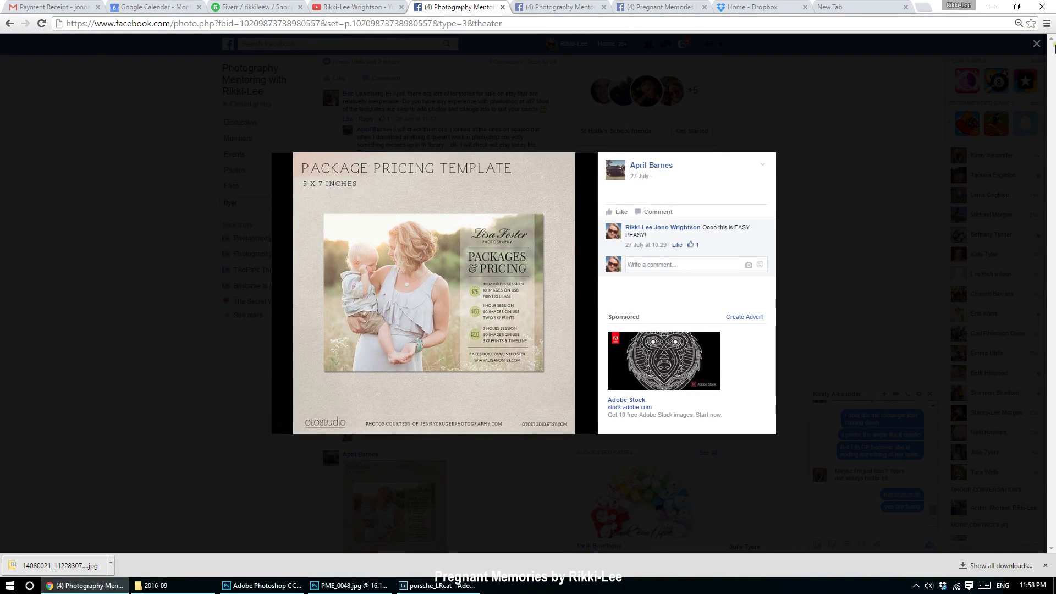
Close the lightbox and open the Print and Blog Board template image in the group post.
left_click(1037, 46)
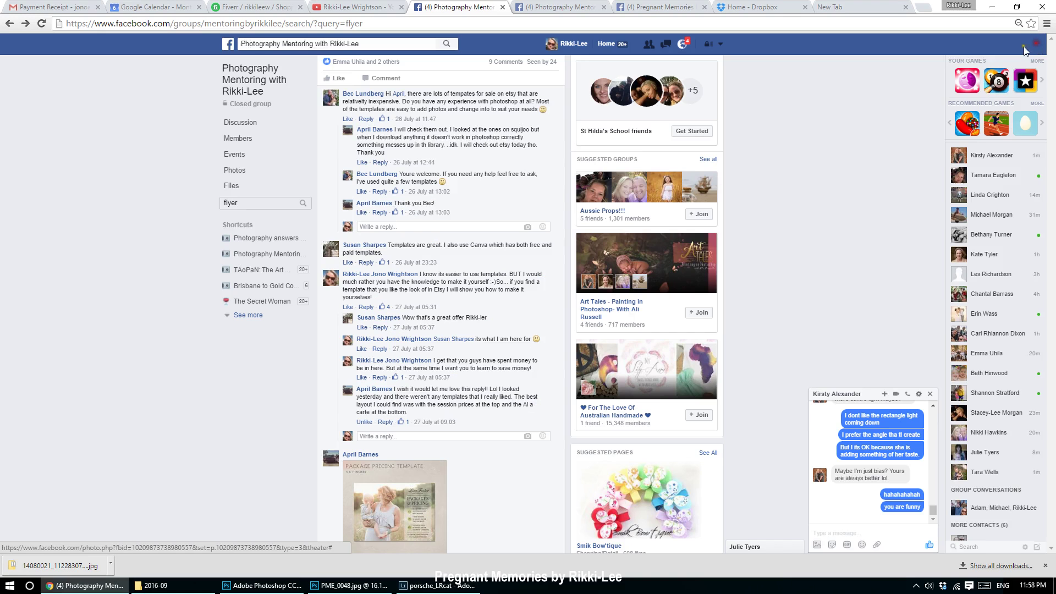
scroll(392, 409, "down", 6)
left_click(392, 410)
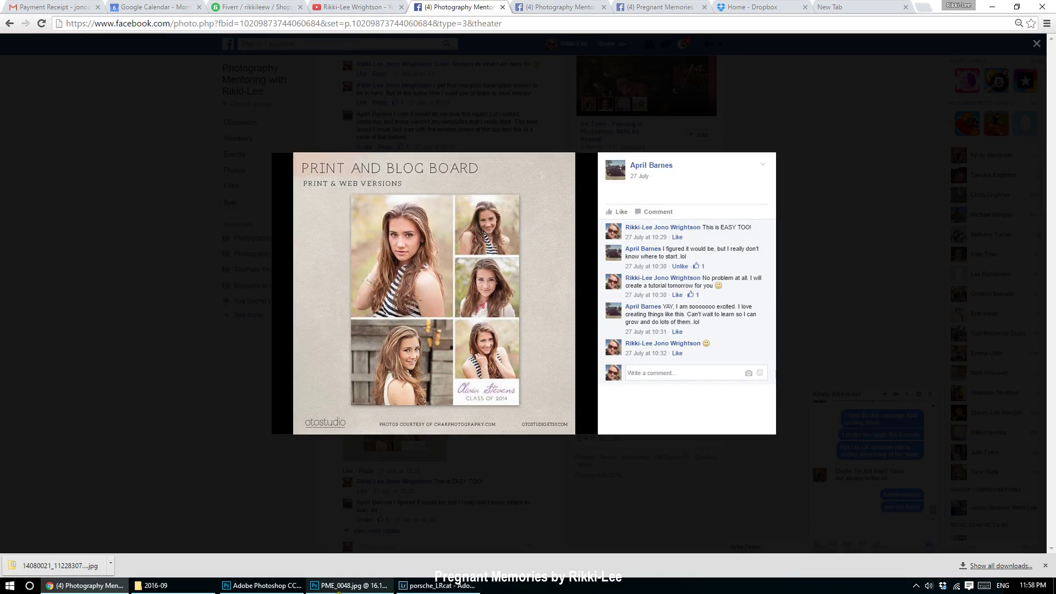
mouse_move(339, 590)
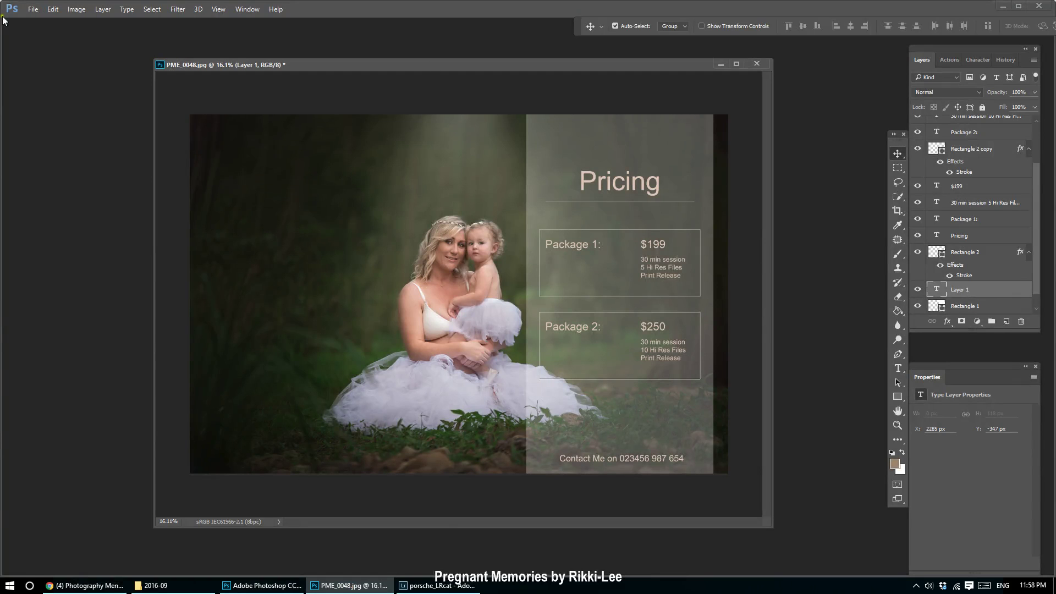
In the Open dialog, browse to the Photography > client folder > fb folder.
left_click(33, 9)
left_click(41, 32)
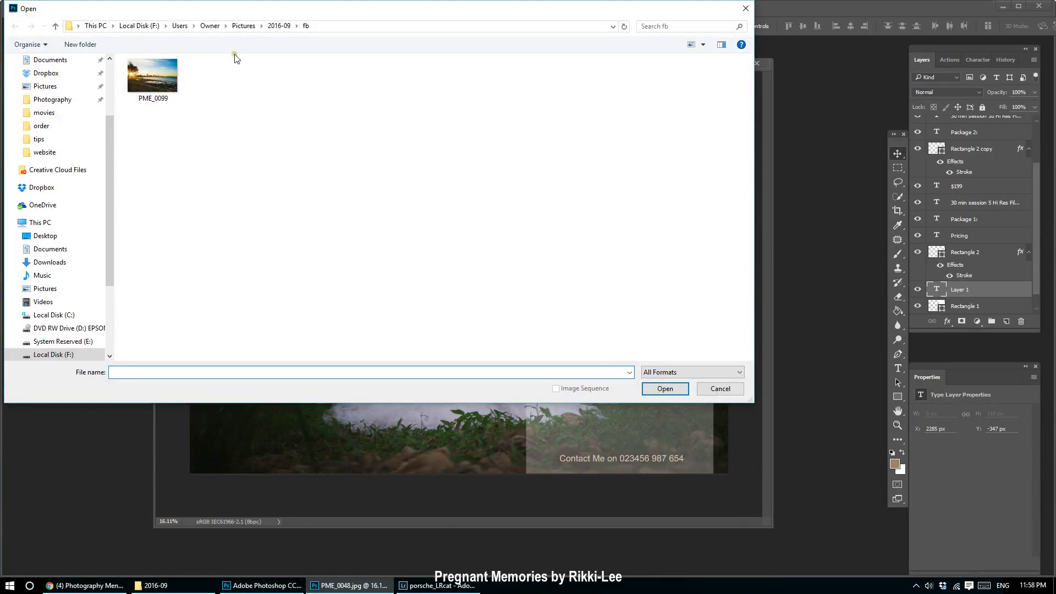
left_click_drag(108, 147, 104, 67)
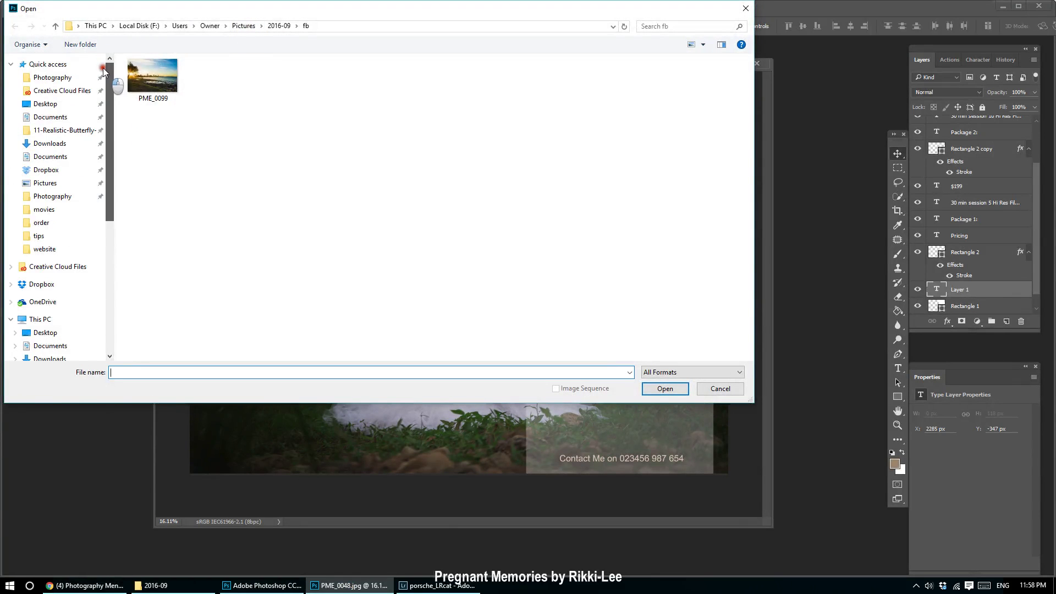
left_click(29, 78)
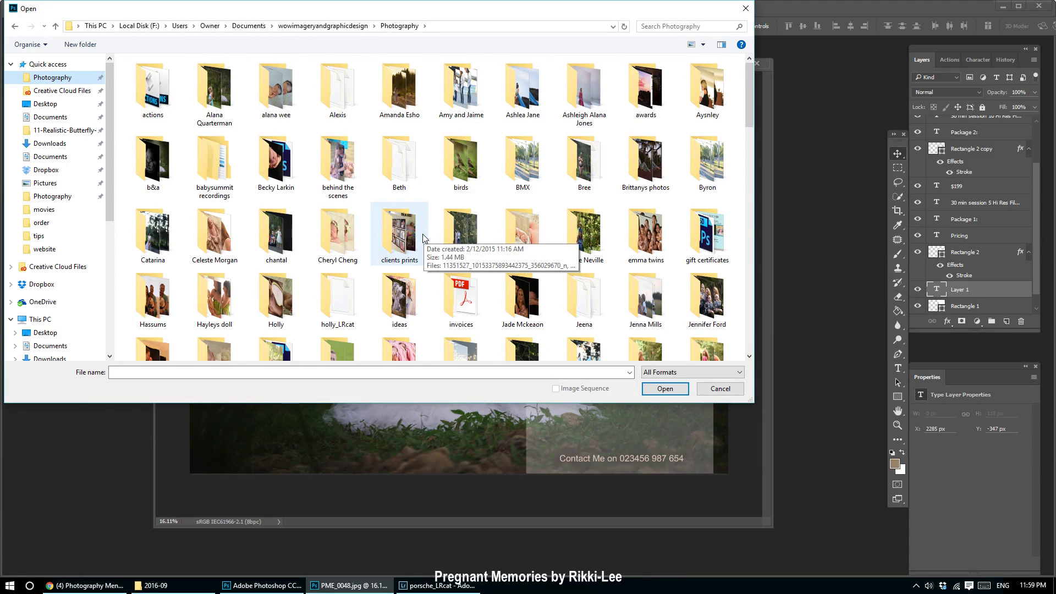
left_click(407, 246)
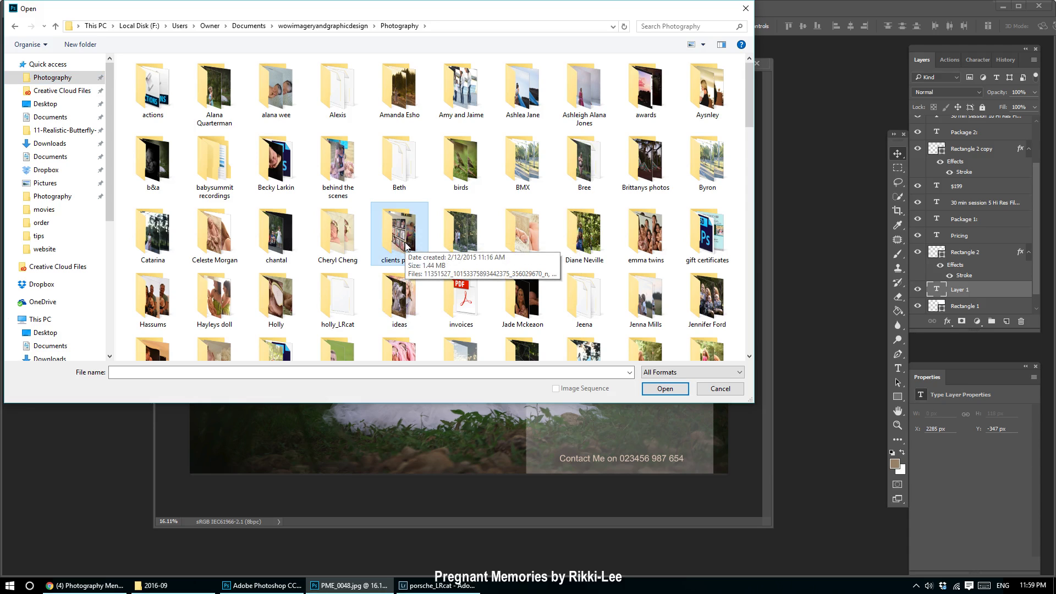
double_click(399, 88)
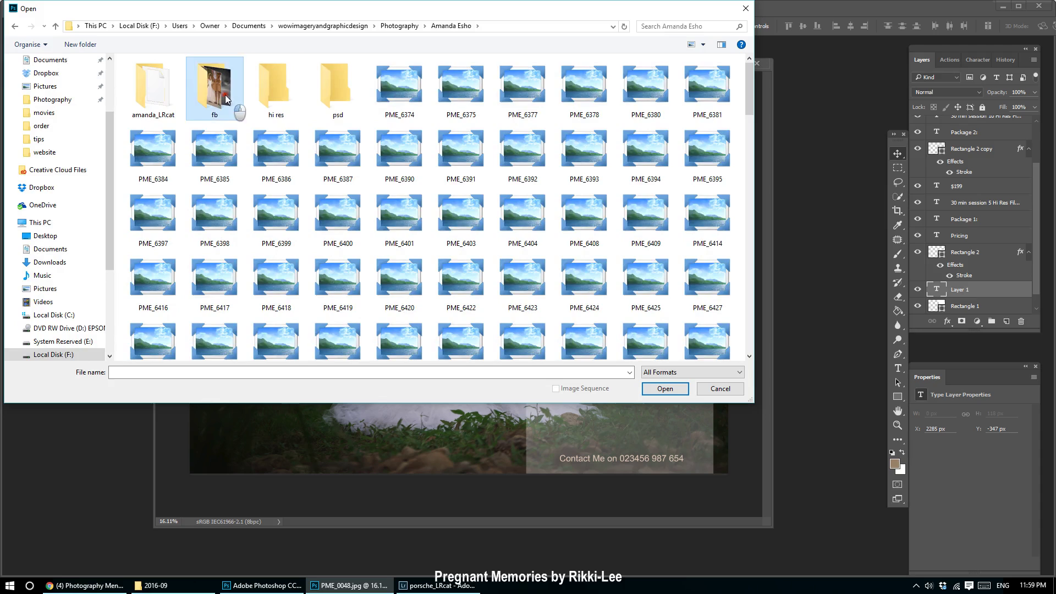
double_click(226, 98)
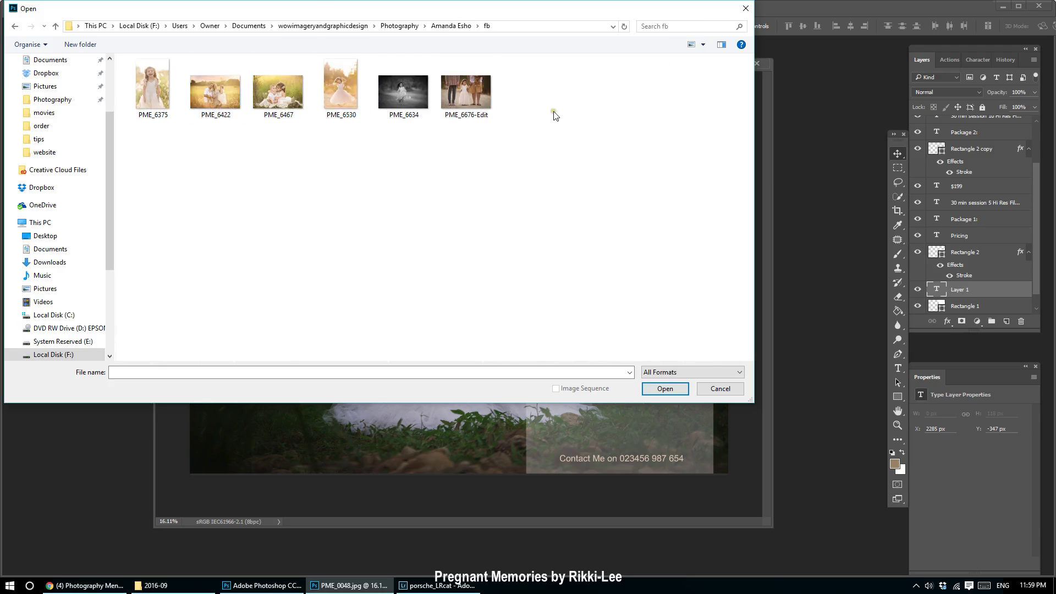
Select all six photos, PME_6375 through PME_6676-Edit, and open them.
left_click(467, 97)
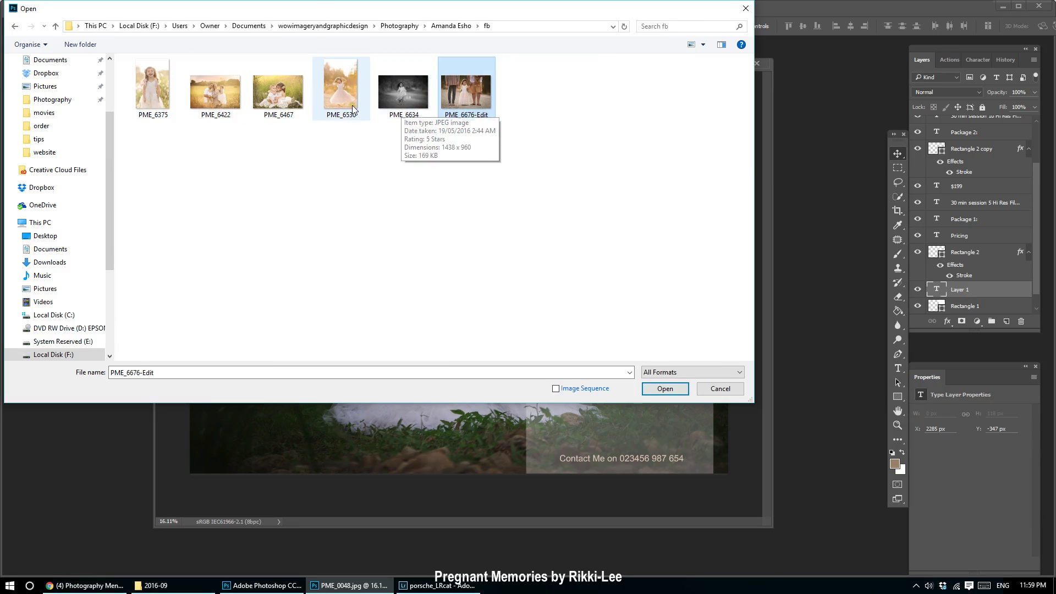
left_click(295, 104, "ctrl")
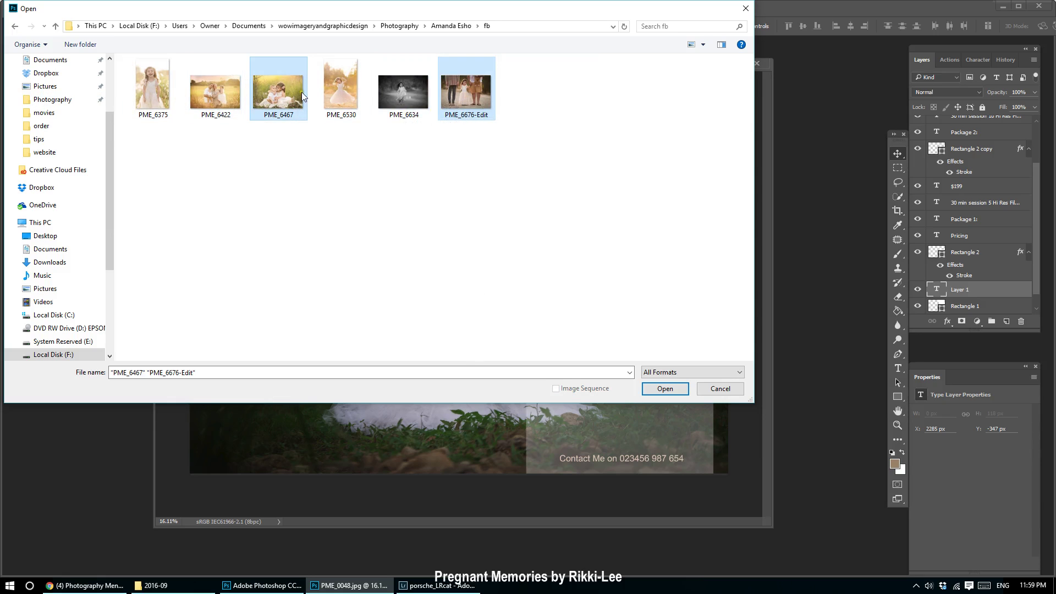
left_click(162, 100, "ctrl")
left_click(217, 95, "ctrl")
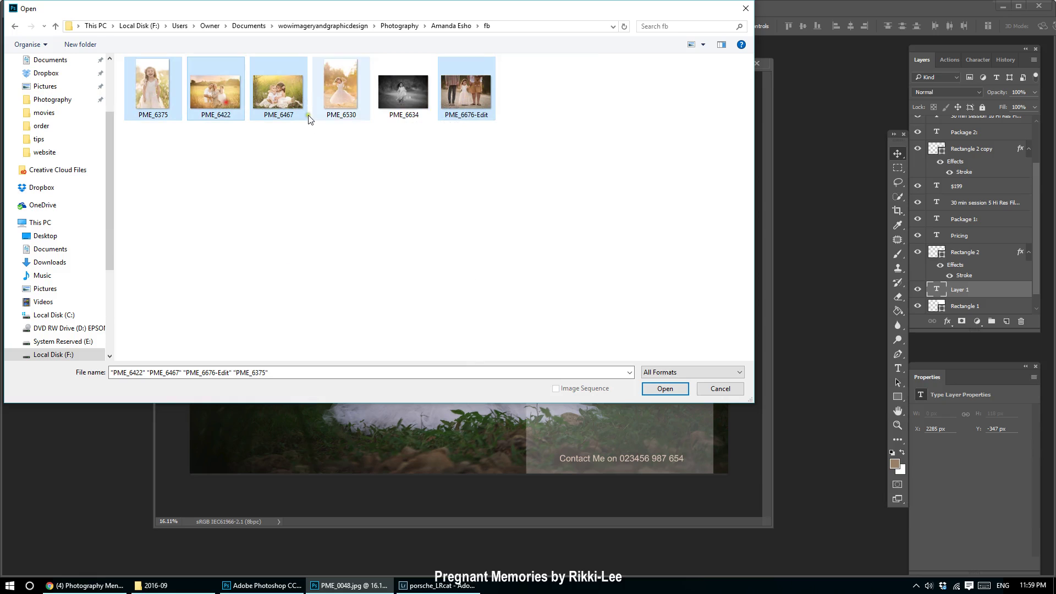
left_click(416, 110, "ctrl+shift")
left_click(682, 389)
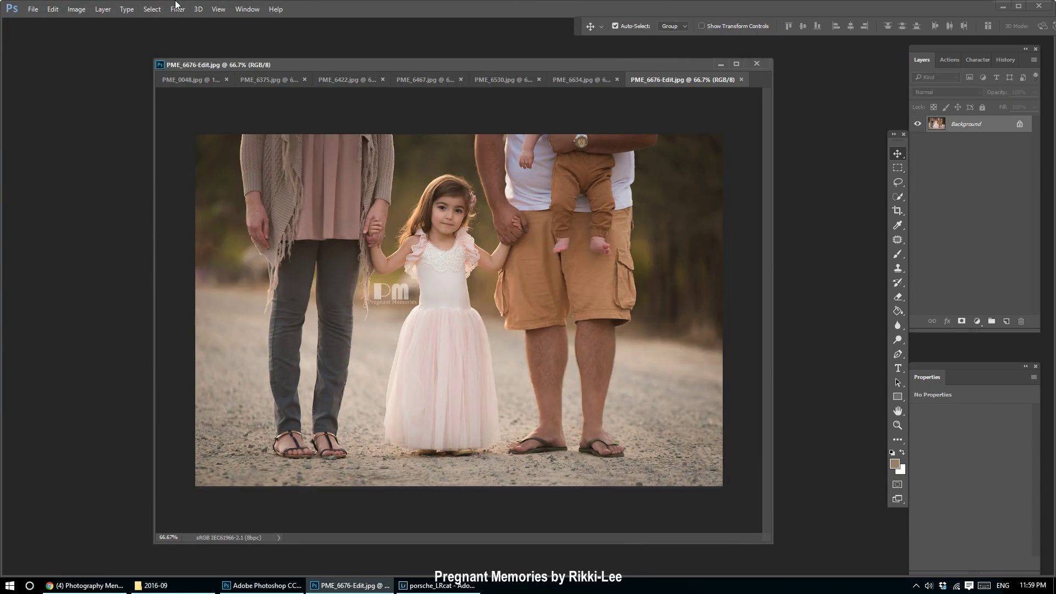
Create a new white RGB document, 2048 × 1080 pixels at 72 resolution.
left_click(33, 9)
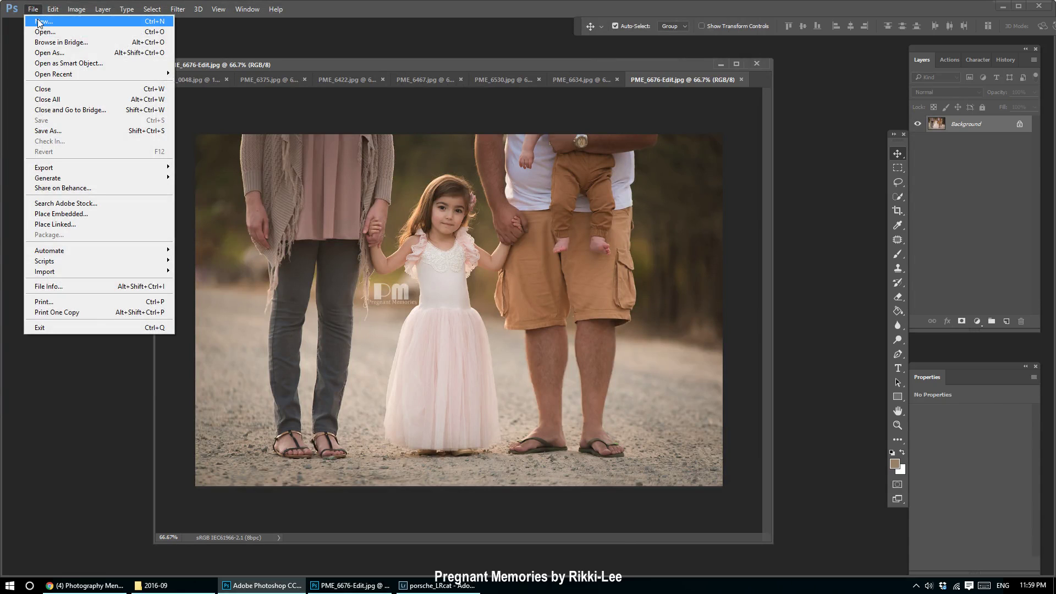
left_click(38, 22)
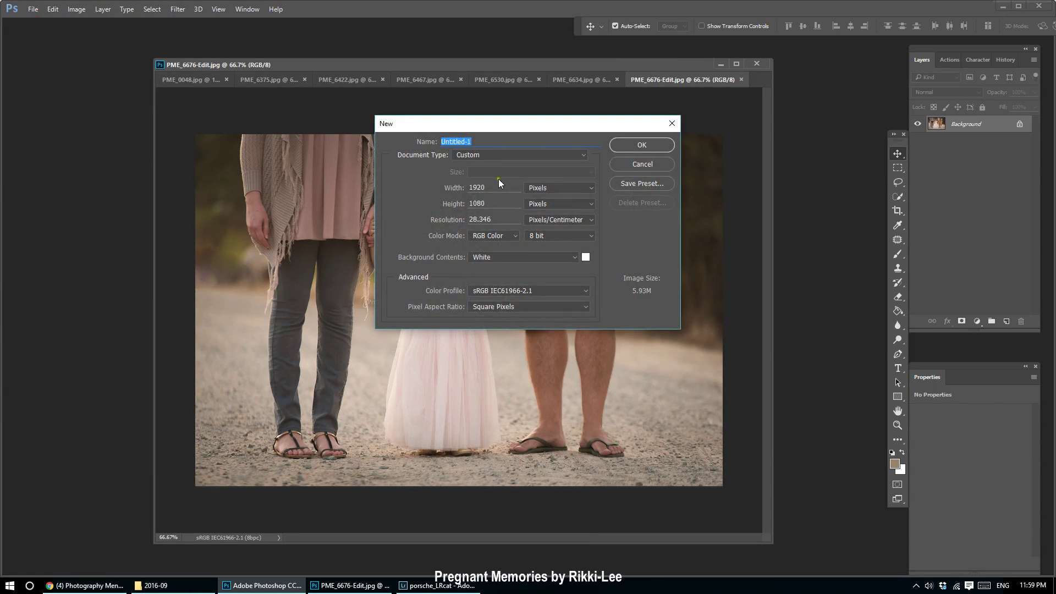
double_click(509, 220)
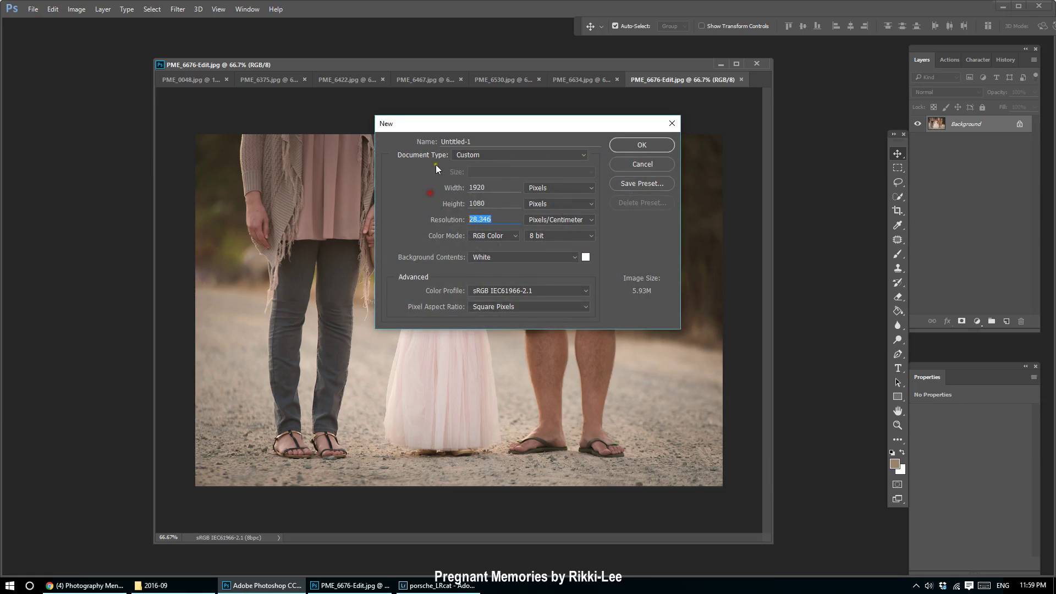
type("72")
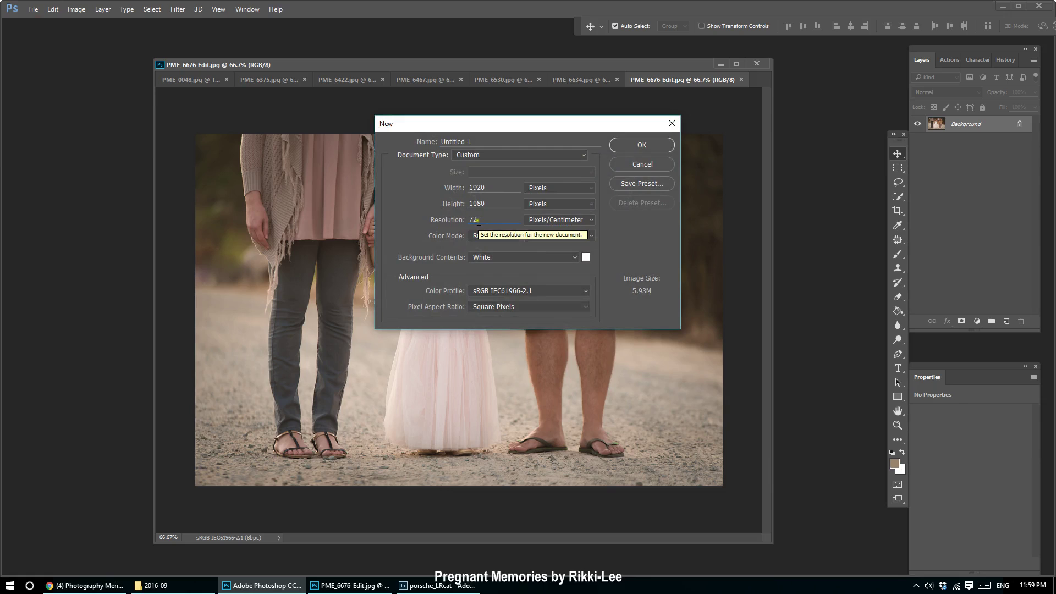
left_click(494, 187)
left_click(422, 186)
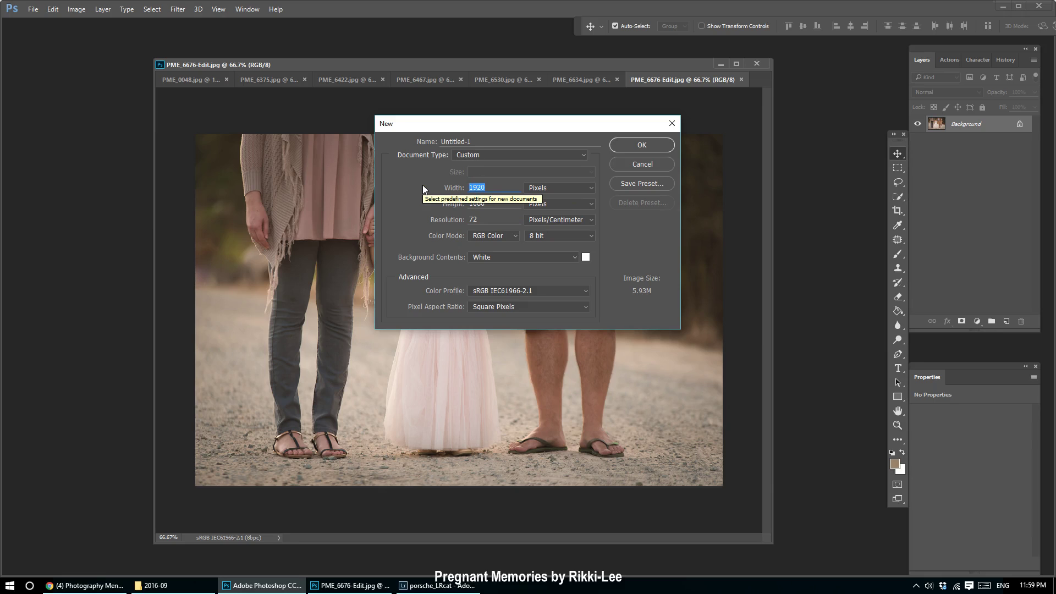
left_click(514, 235)
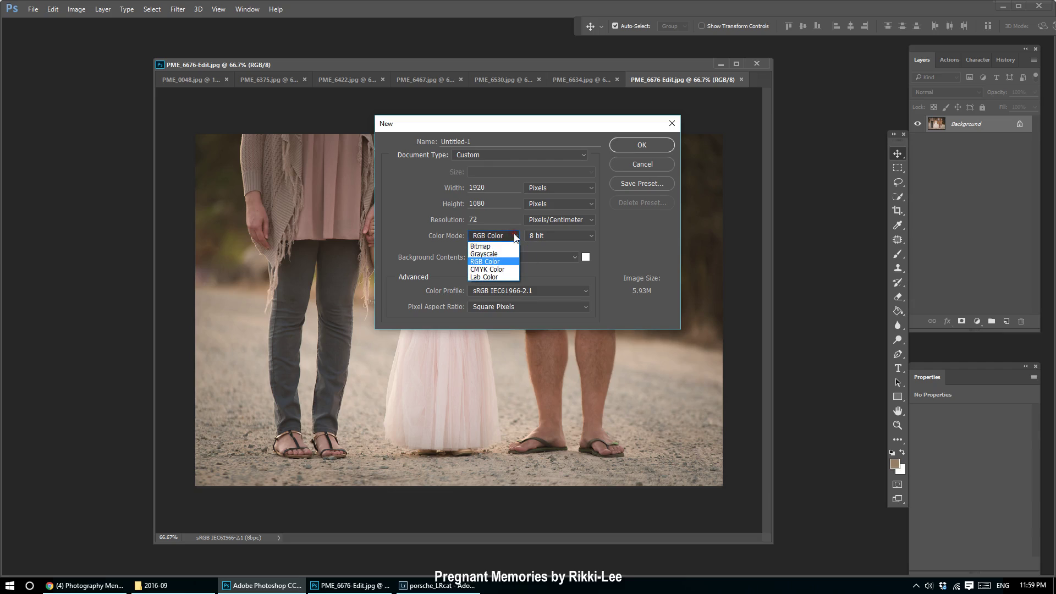
left_click(496, 261)
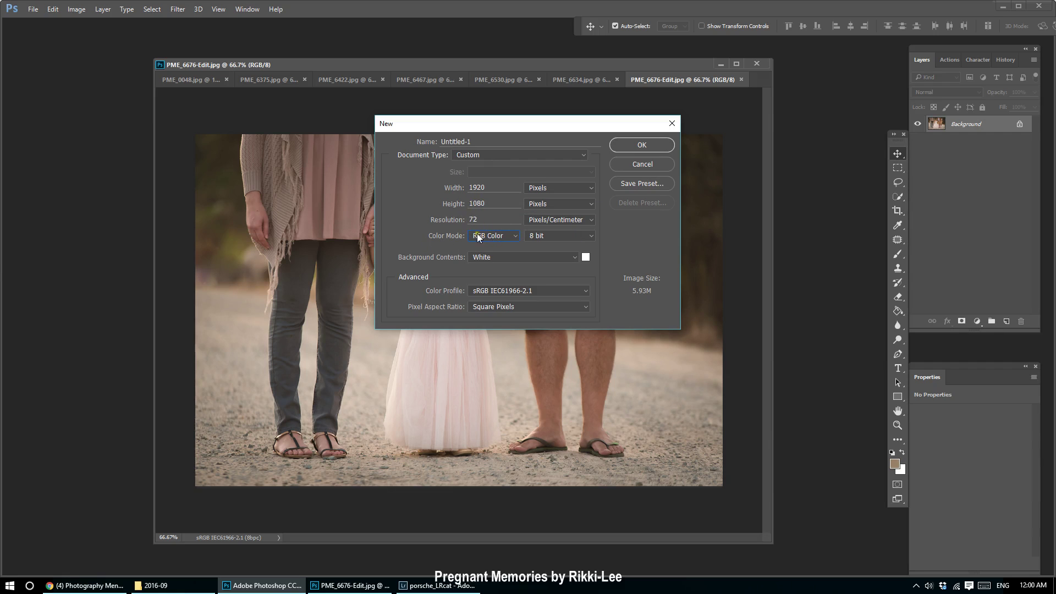
double_click(491, 184)
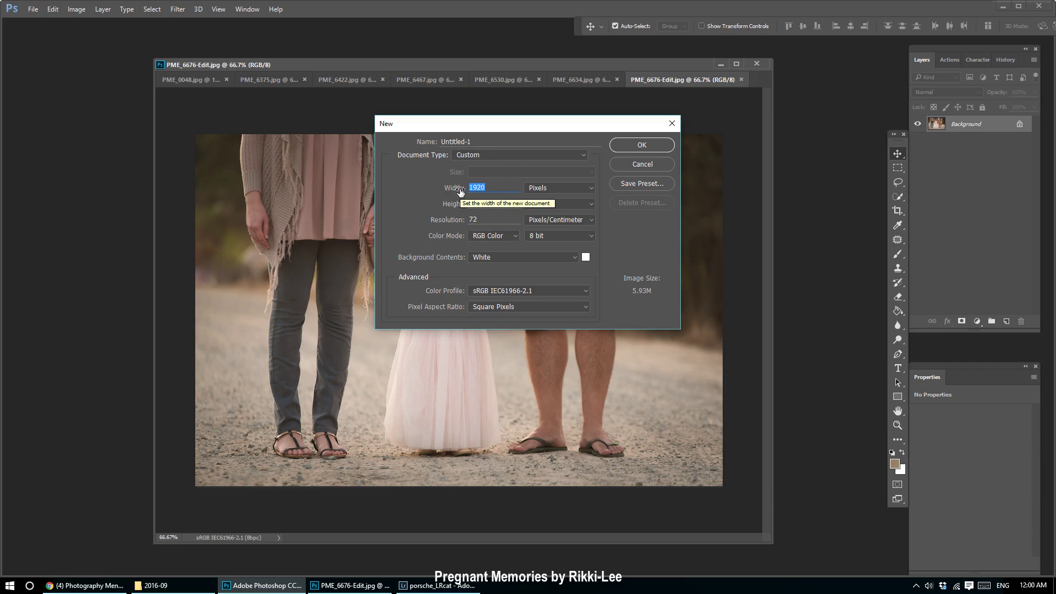
type("20")
left_click(629, 146)
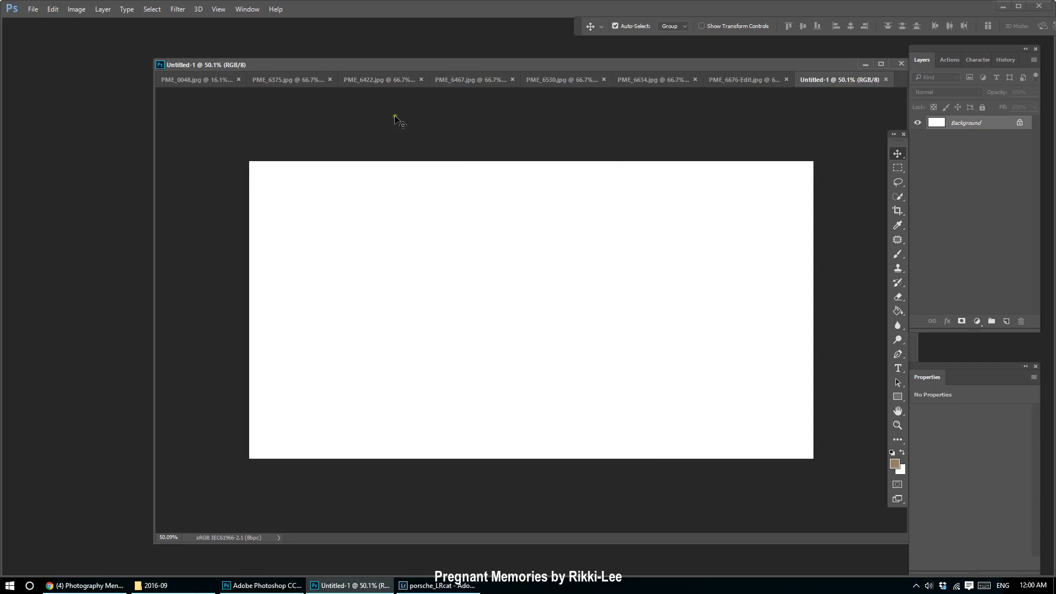
Close the pricing layout without saving and float the blank canvas in its own window.
left_click_drag(193, 80, 440, 87)
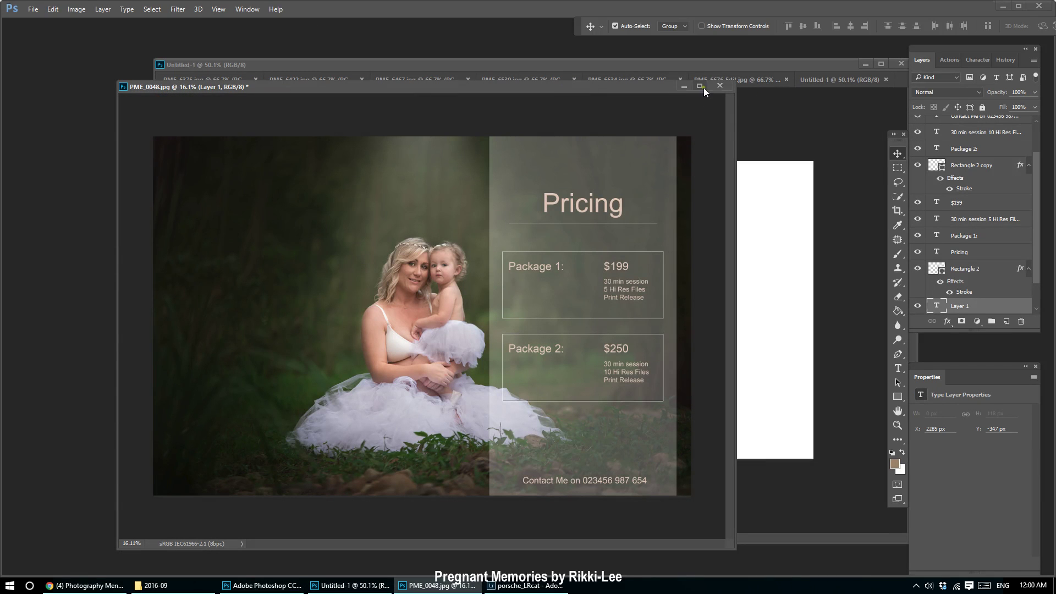
left_click(720, 86)
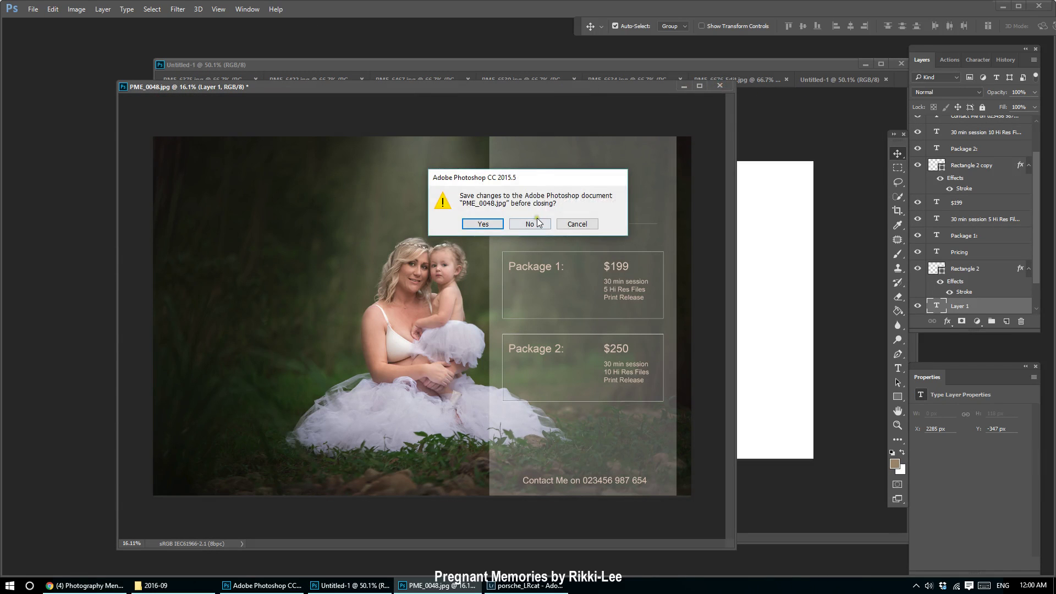
left_click(538, 222)
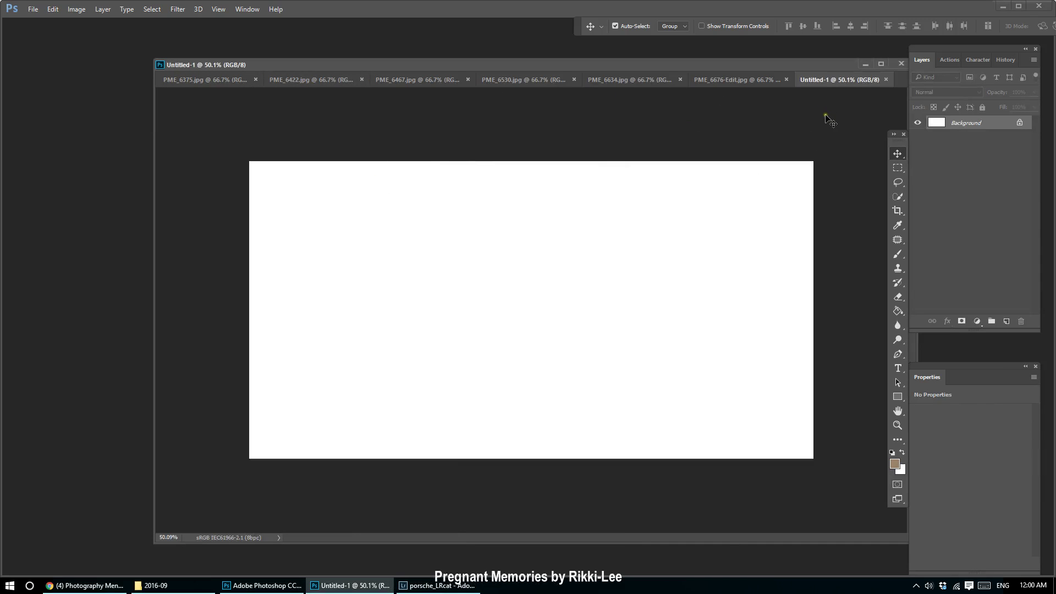
left_click_drag(824, 79, 473, 47)
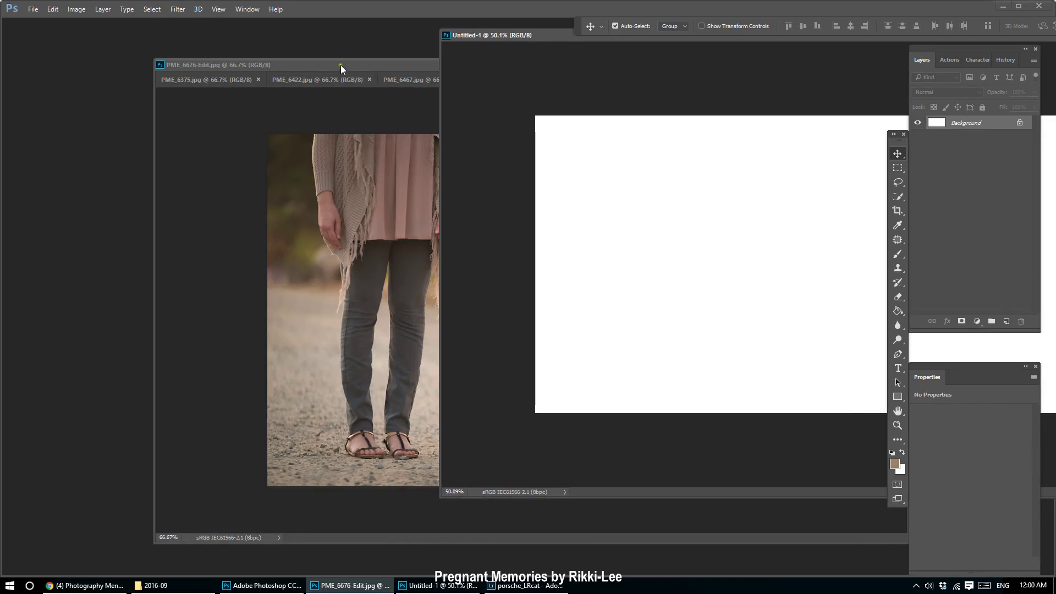
Float the laughing-girl photo window and check its image size, leaving it unchanged.
left_click(341, 65)
left_click_drag(211, 83, 193, 94)
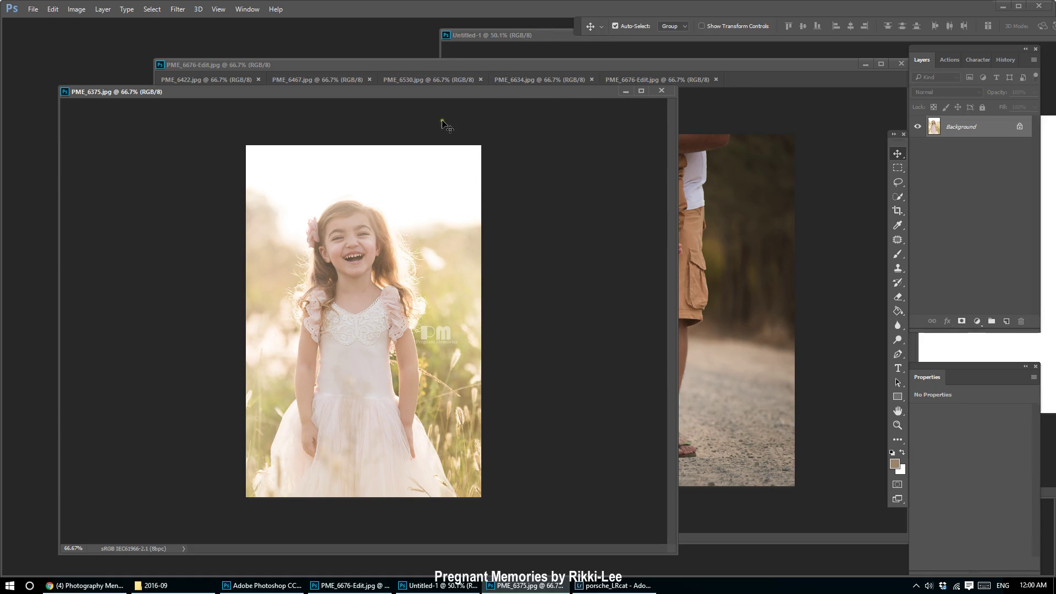
left_click(76, 9)
left_click(99, 88)
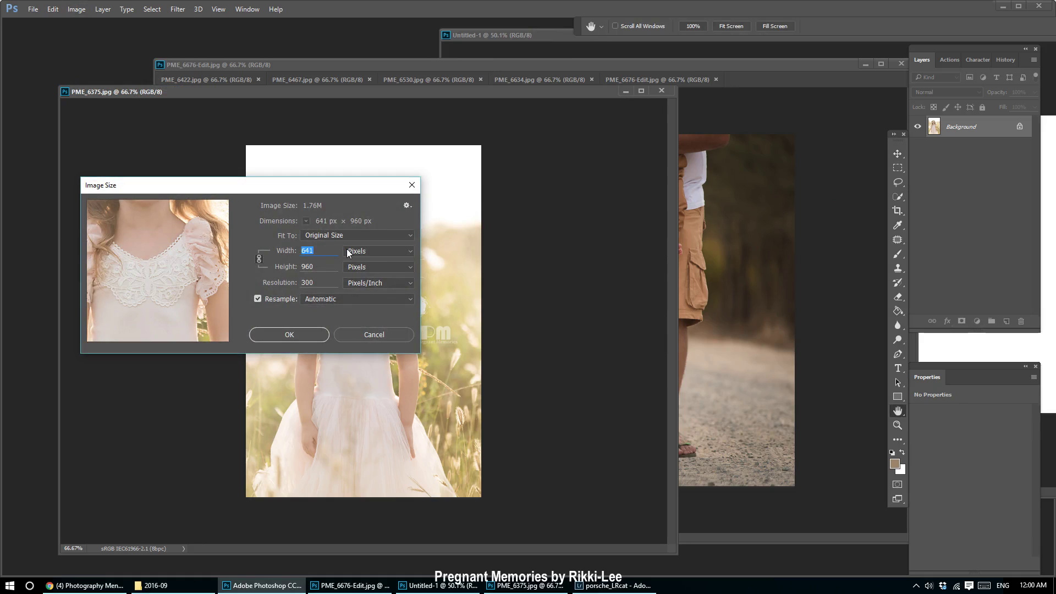
left_click(385, 336)
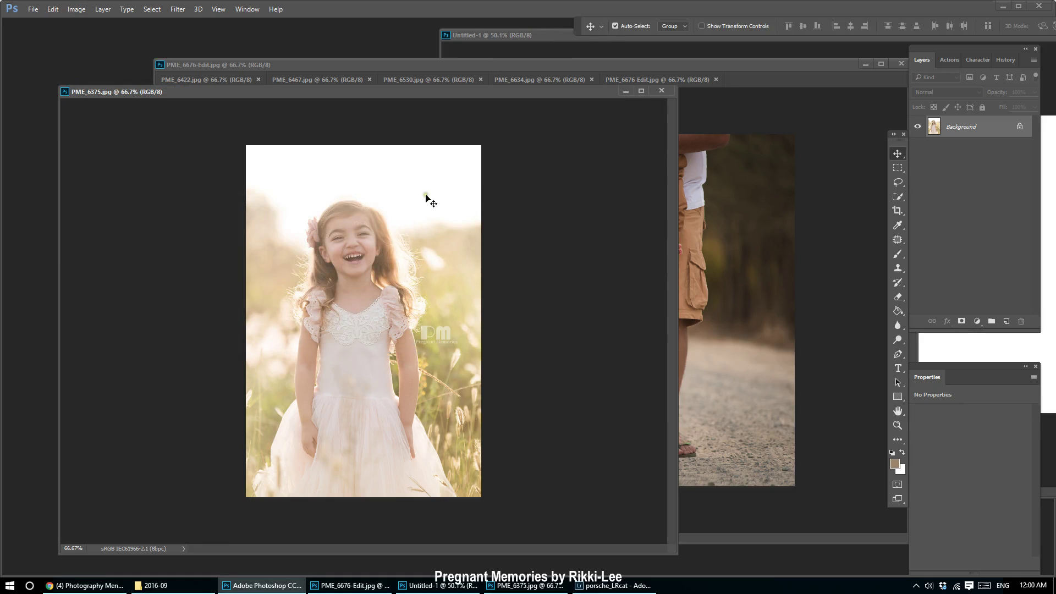
key("v")
left_click_drag(532, 40, 470, 43)
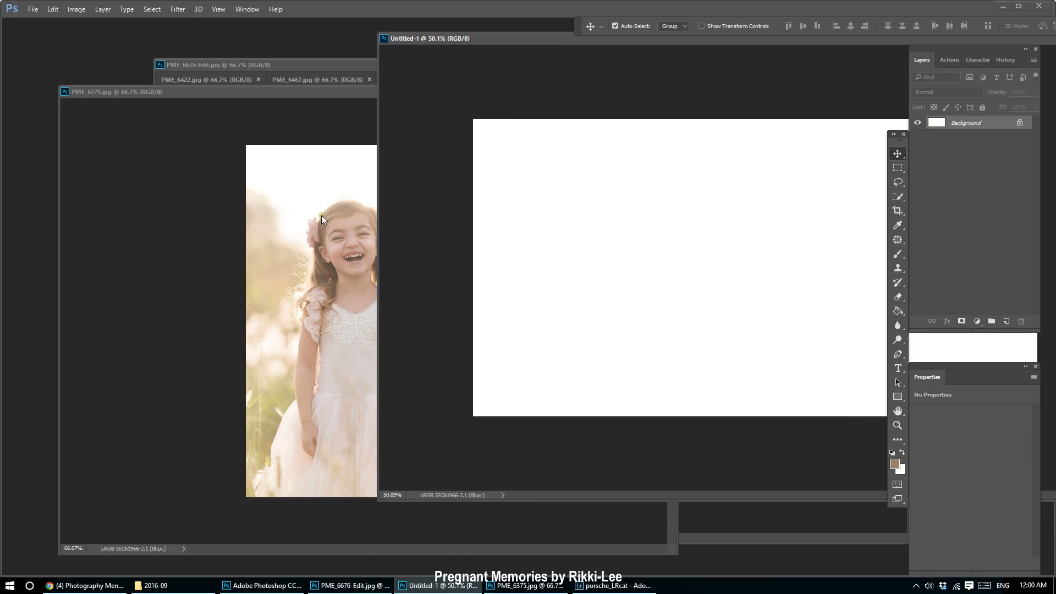
Drag the laughing-girl, family-on-the-road and kissing-siblings photos onto the blank canvas.
left_click(306, 233)
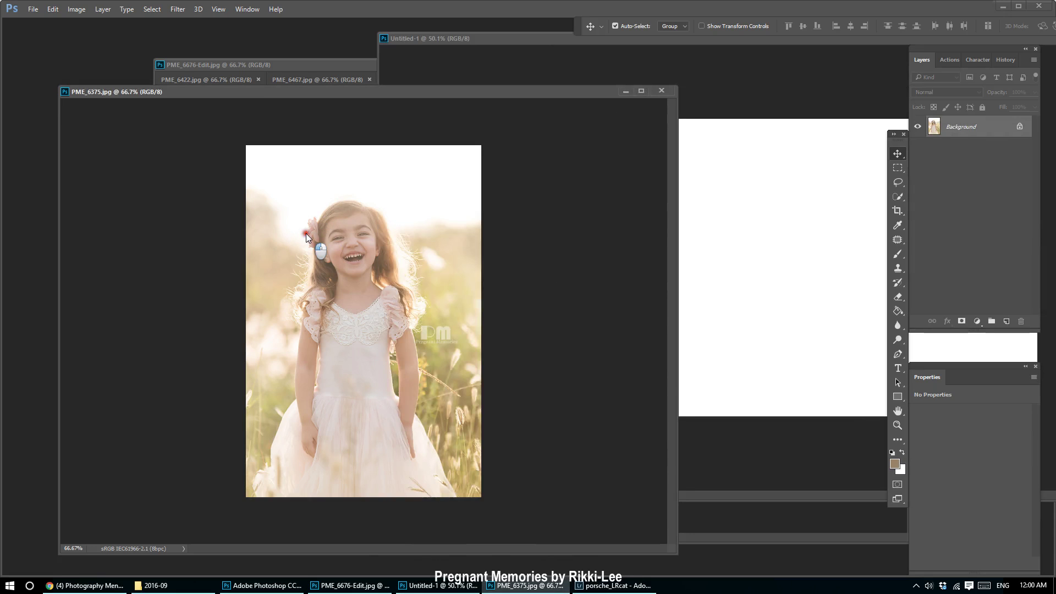
left_click_drag(306, 233, 743, 223)
left_click(261, 93)
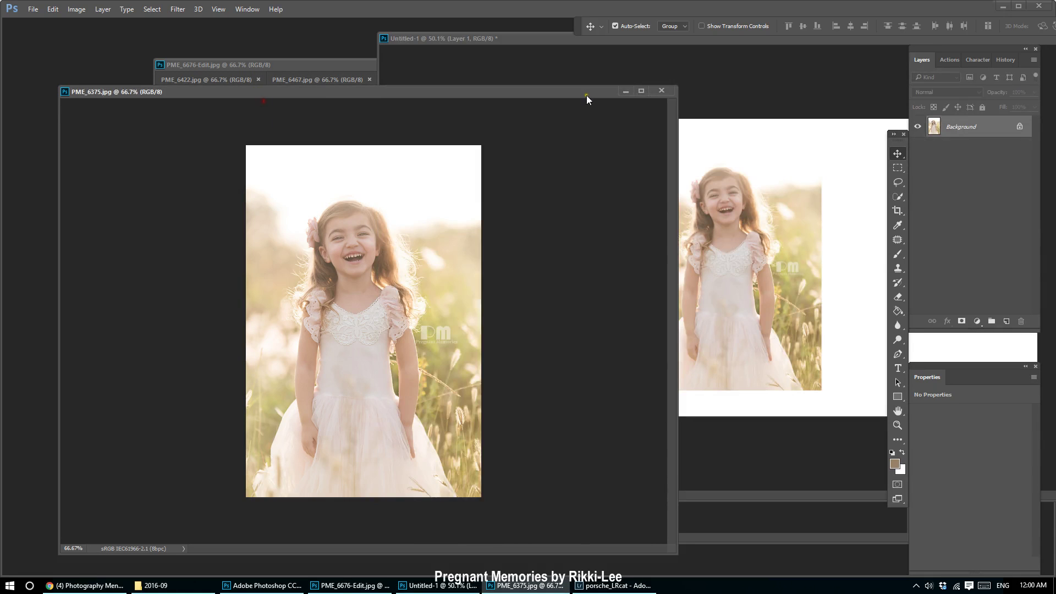
left_click(626, 91)
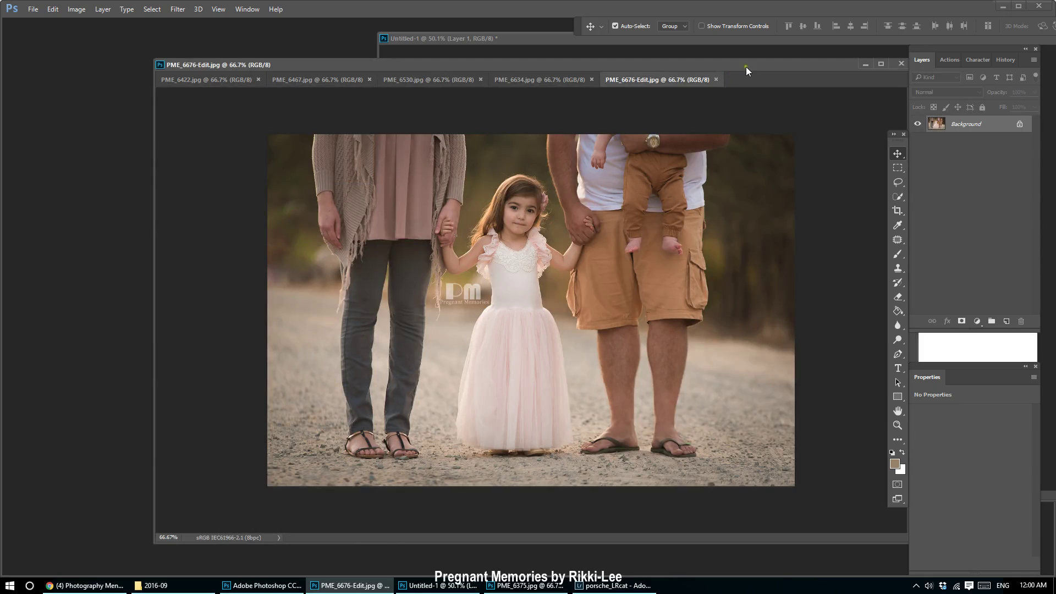
left_click_drag(745, 68, 522, 67)
left_click_drag(528, 341, 763, 282)
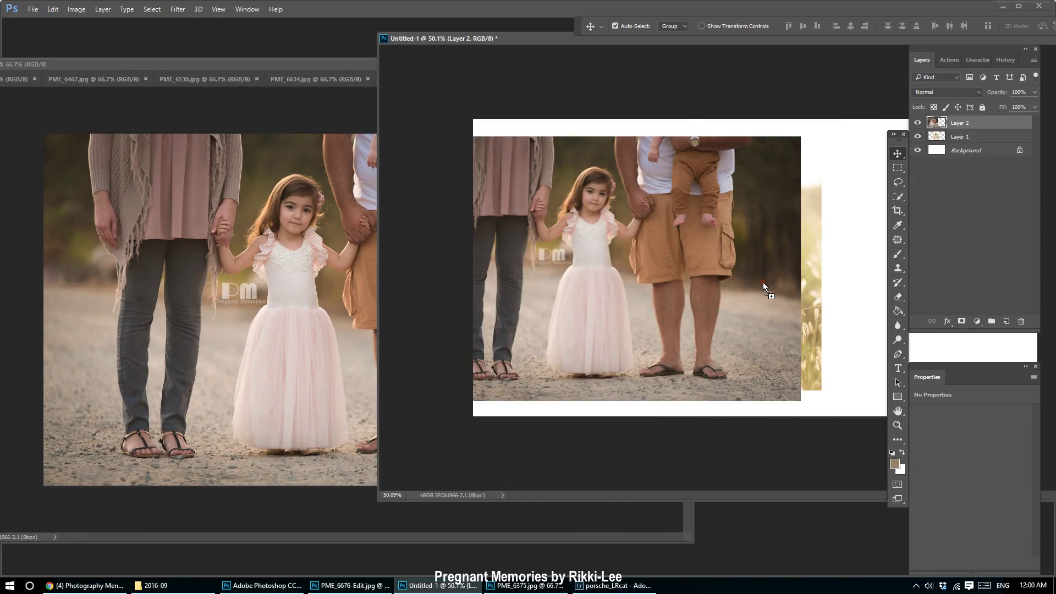
left_click(306, 134)
left_click(93, 80)
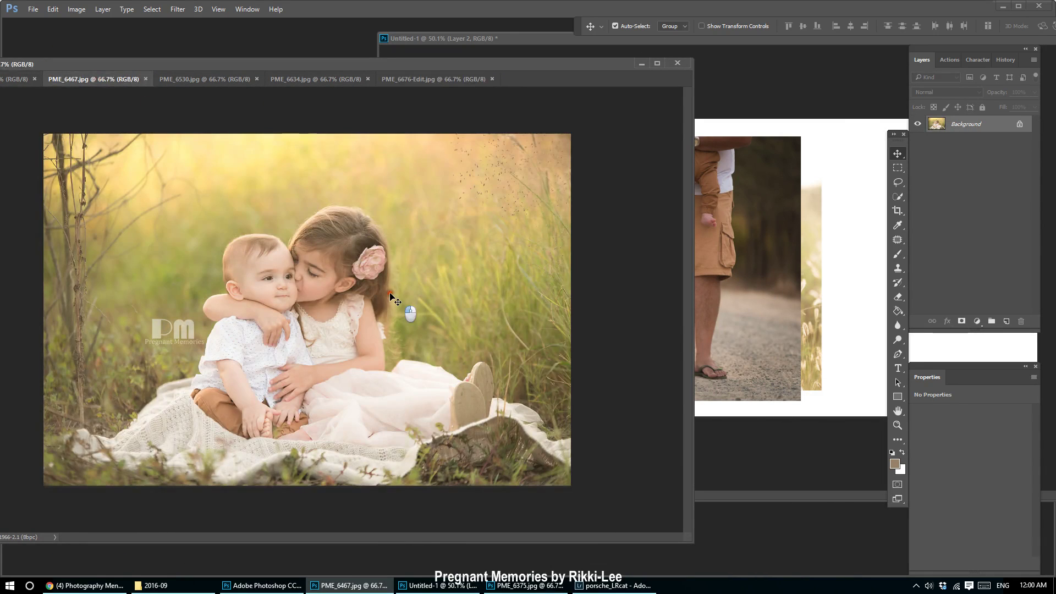
left_click_drag(391, 297, 791, 319)
Drag the running-girl, twirling-girl and family-in-the-field photos onto the canvas.
left_click(303, 79)
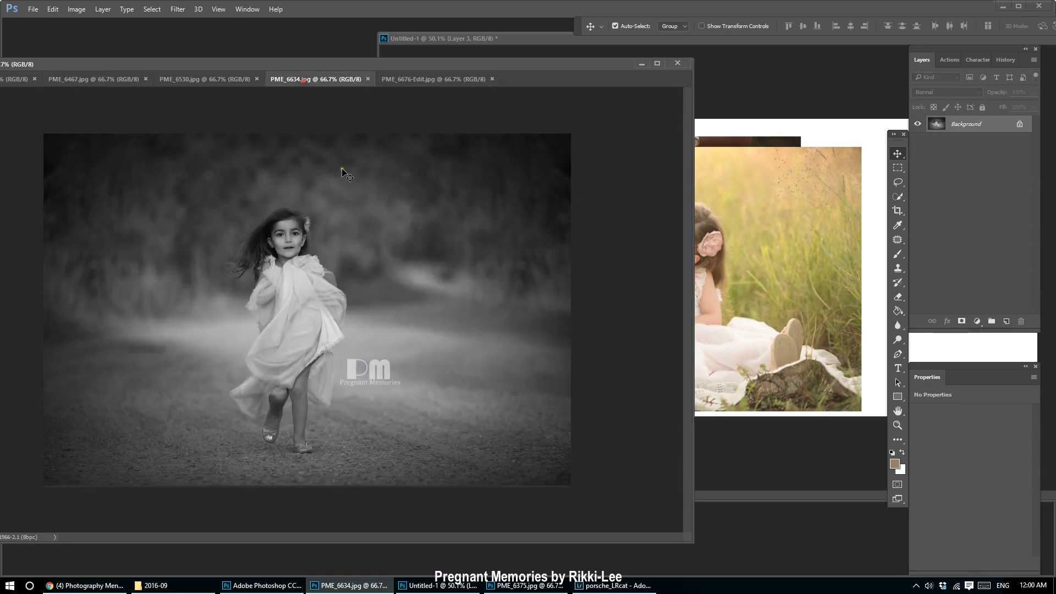
left_click_drag(343, 174, 753, 241)
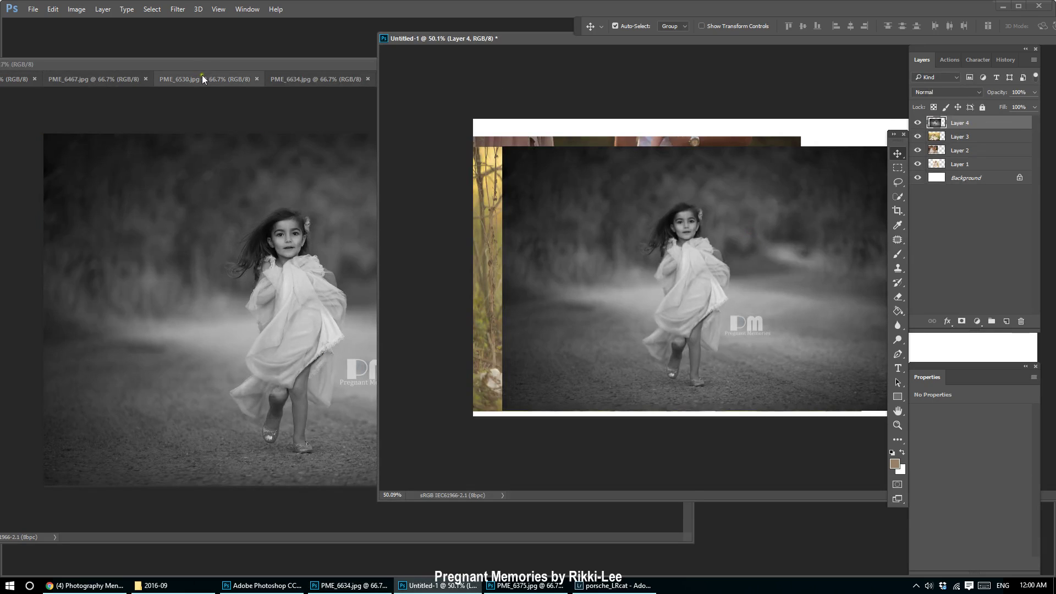
left_click(201, 79)
left_click_drag(330, 313, 734, 319)
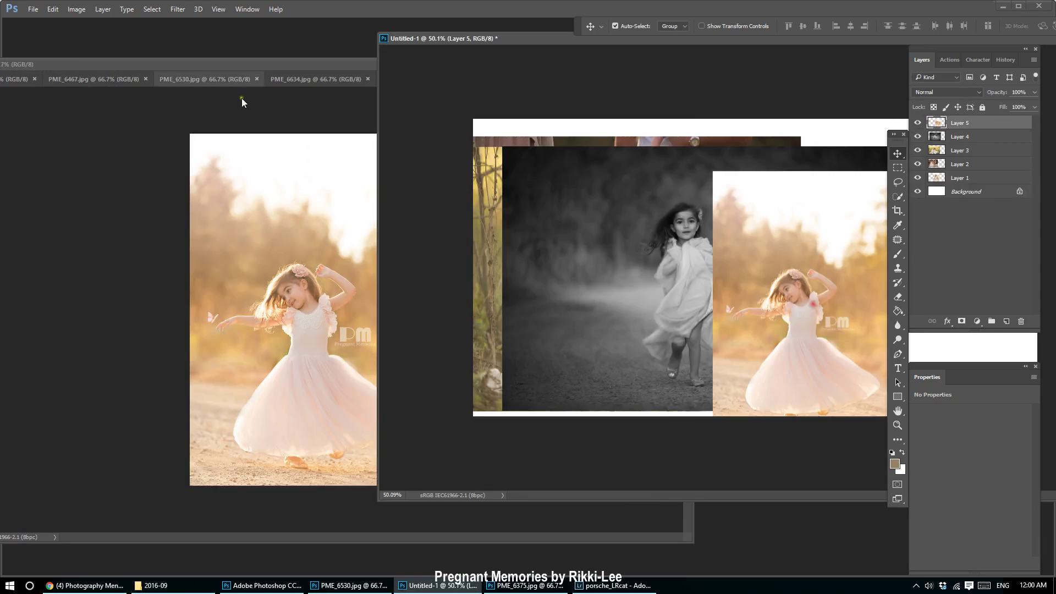
left_click_drag(101, 65, 242, 67)
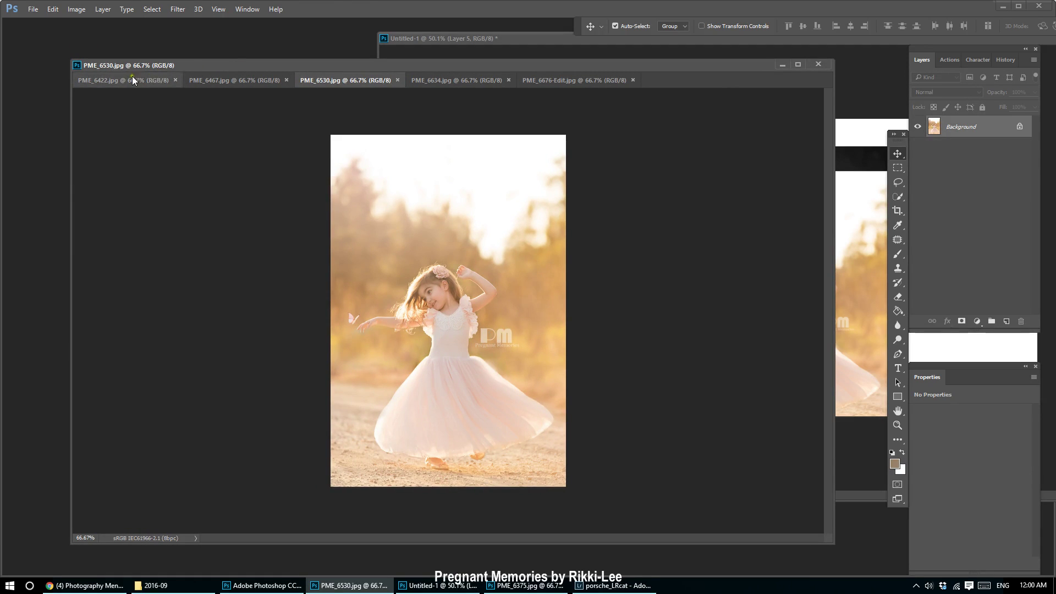
left_click(132, 80)
left_click_drag(694, 117, 893, 150)
left_click(271, 65)
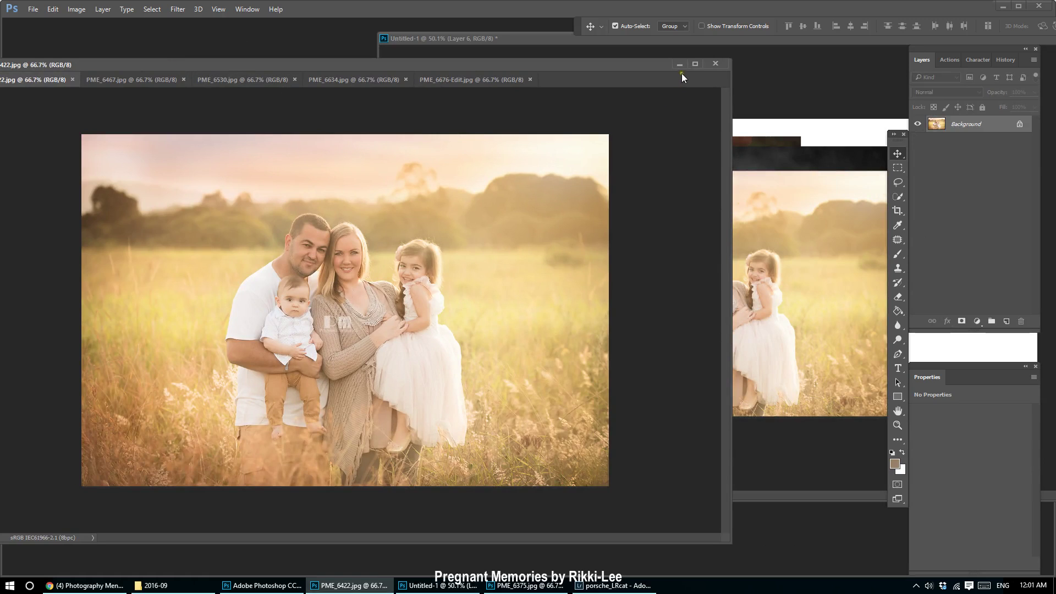
left_click(696, 64)
Move the collage window left and select Layers 1–6 together.
left_click_drag(516, 38, 132, 44)
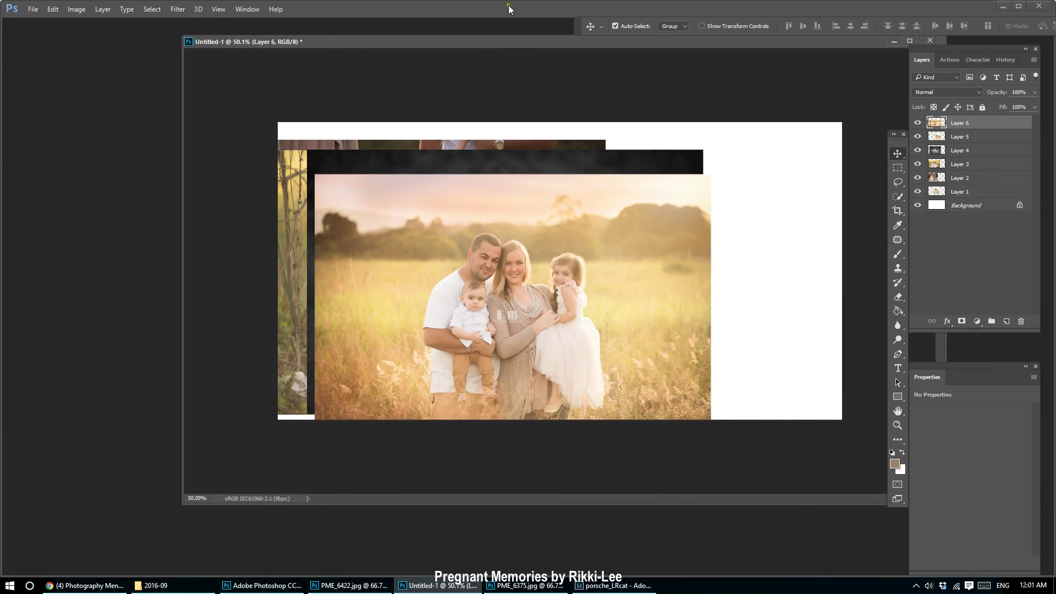
left_click_drag(510, 41, 362, 60)
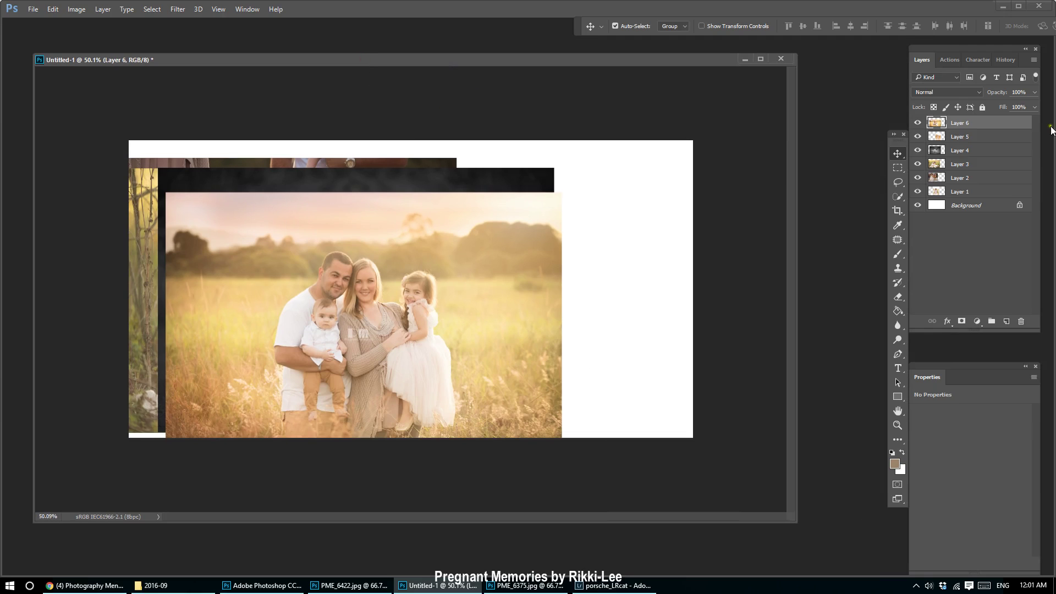
left_click(981, 197, "shift")
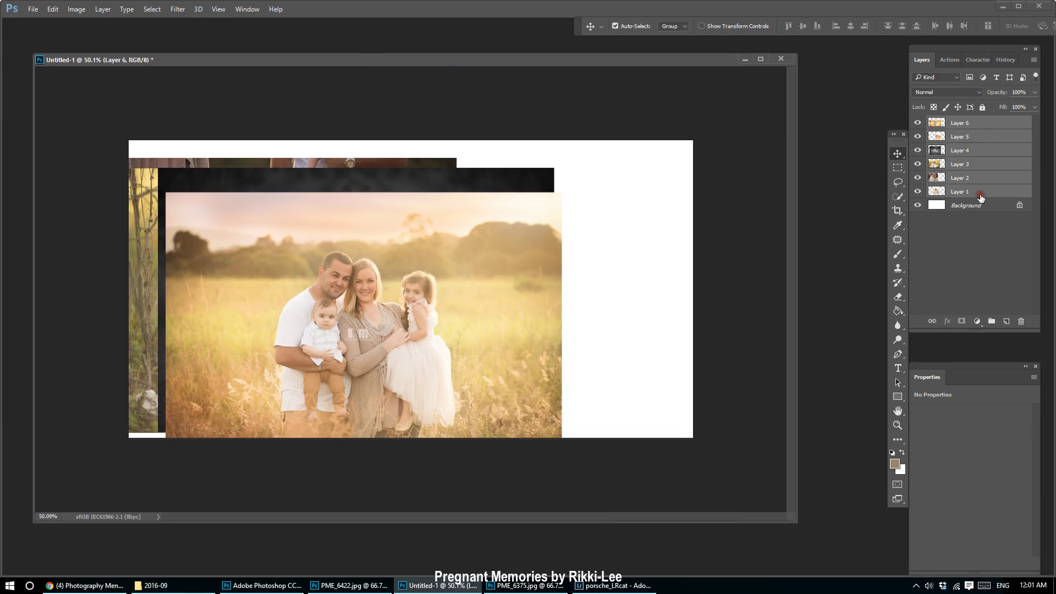
Scale down all six photo layers together and reposition the stack on the canvas.
left_click(982, 124)
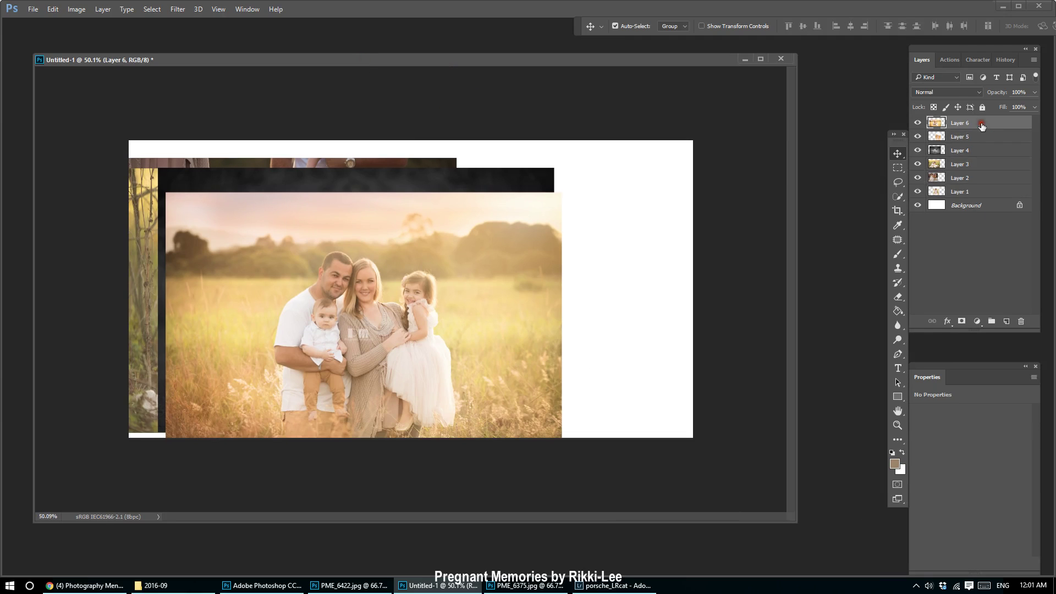
left_click(973, 193, "shift")
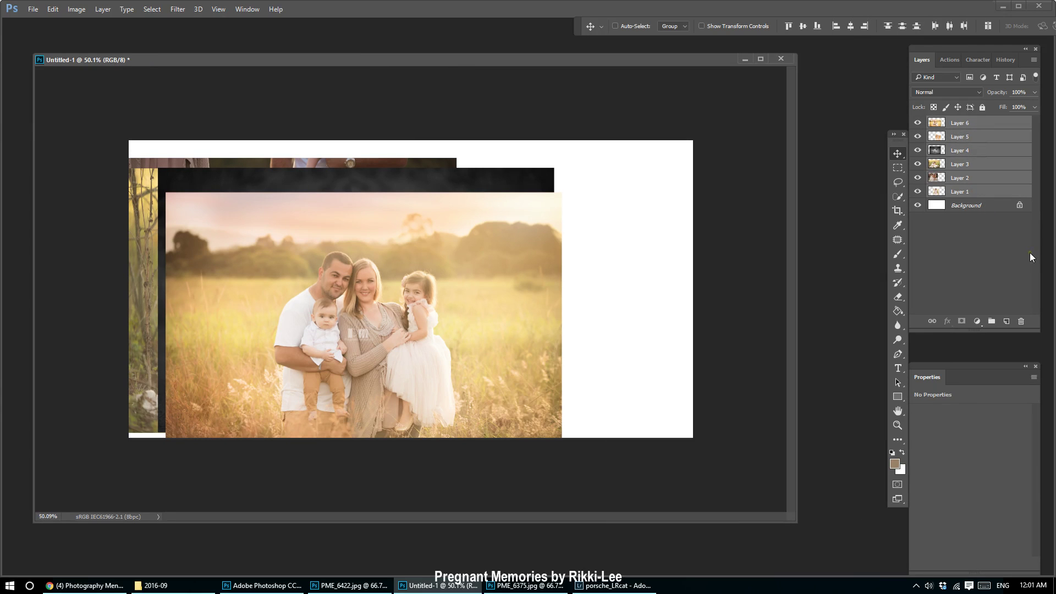
key("ctrl+t")
left_click_drag(566, 158, 476, 200)
key("Return")
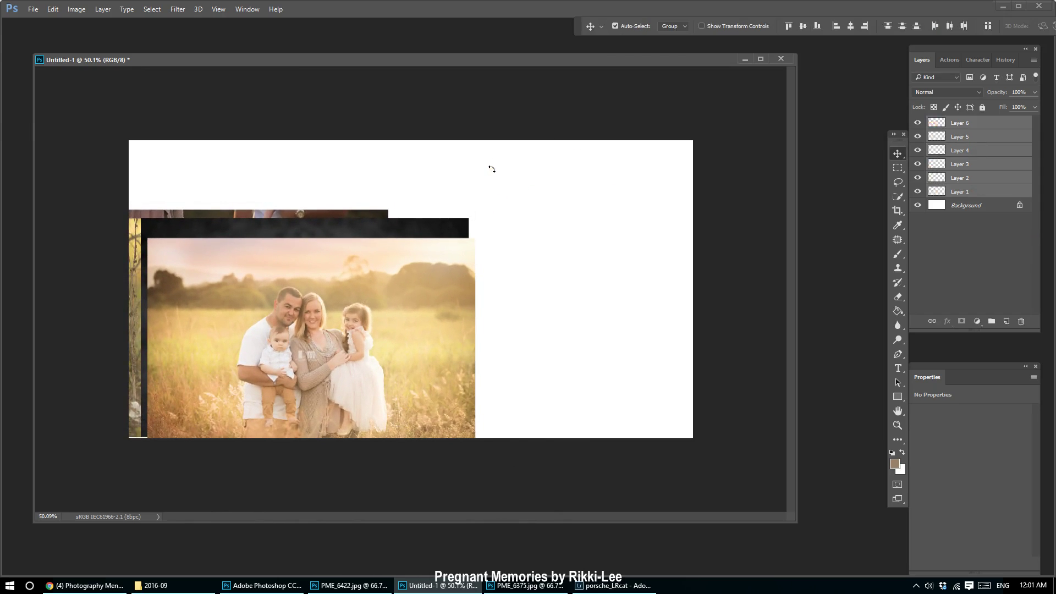
left_click_drag(228, 354, 243, 334)
Drag the field, twirling-girl, black-and-white, kissing-siblings and road photos into rough collage positions.
left_click(967, 231)
left_click(963, 191)
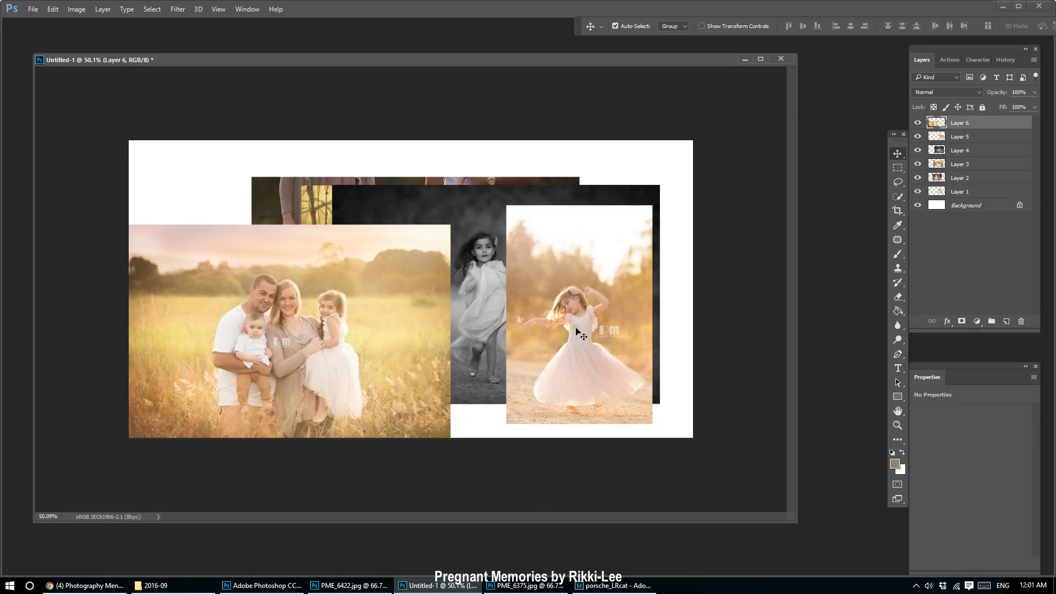
left_click_drag(582, 334, 624, 299)
left_click_drag(505, 313, 272, 219)
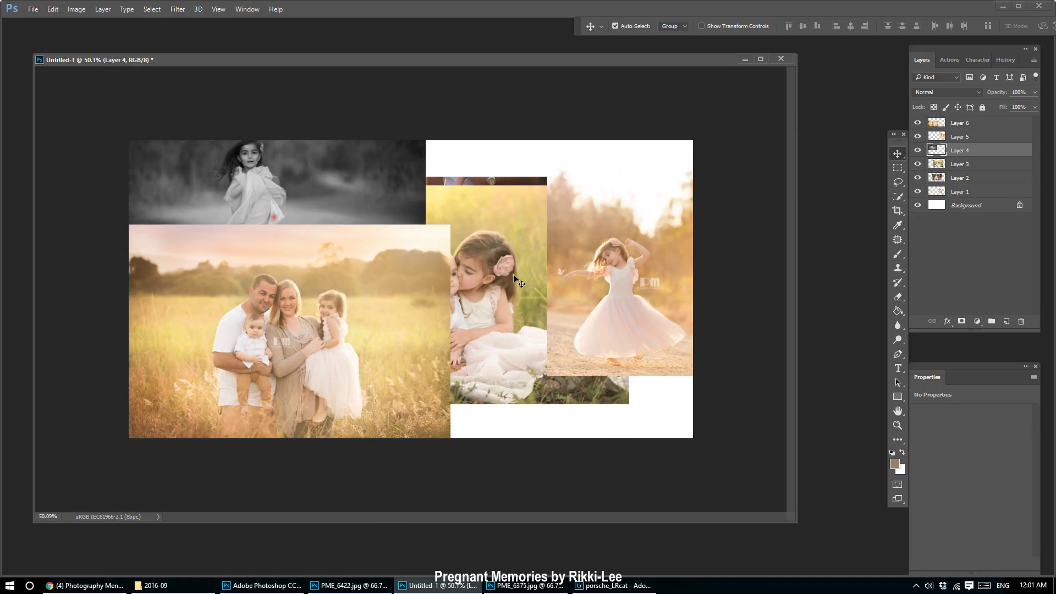
left_click_drag(495, 261, 722, 149)
left_click_drag(463, 230, 414, 154)
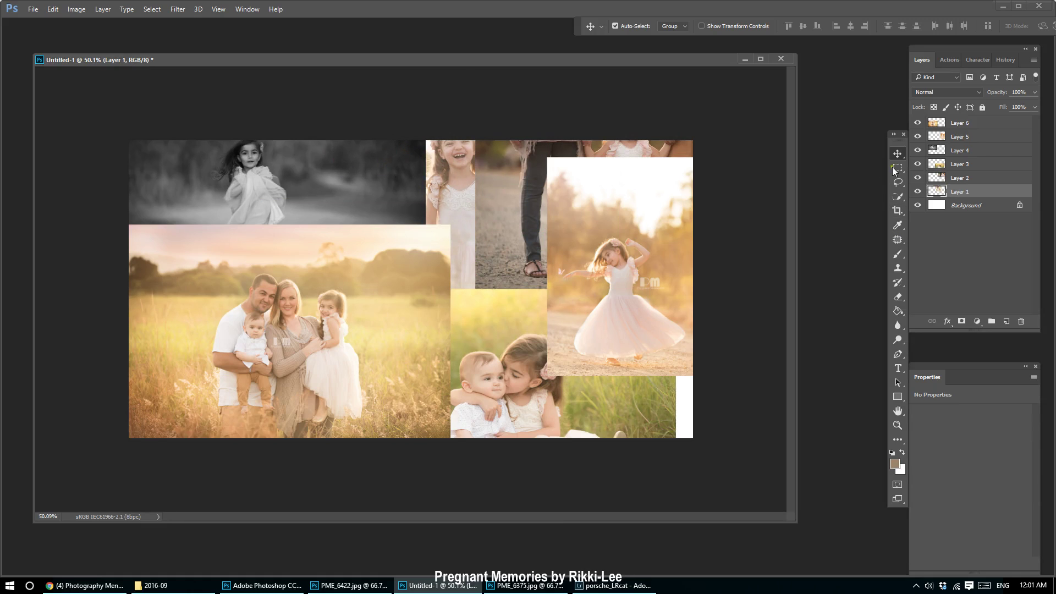
Toggle each photo layer's visibility off and on to check the overlaps.
left_click(916, 164)
left_click(917, 164)
left_click(917, 123)
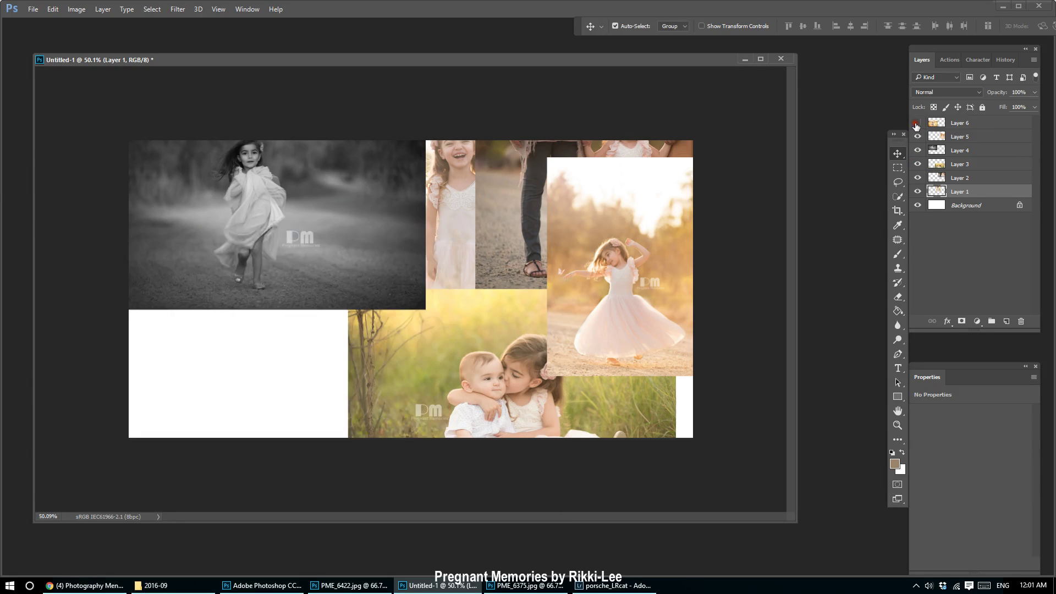
left_click(917, 124)
left_click(917, 136)
left_click(917, 137)
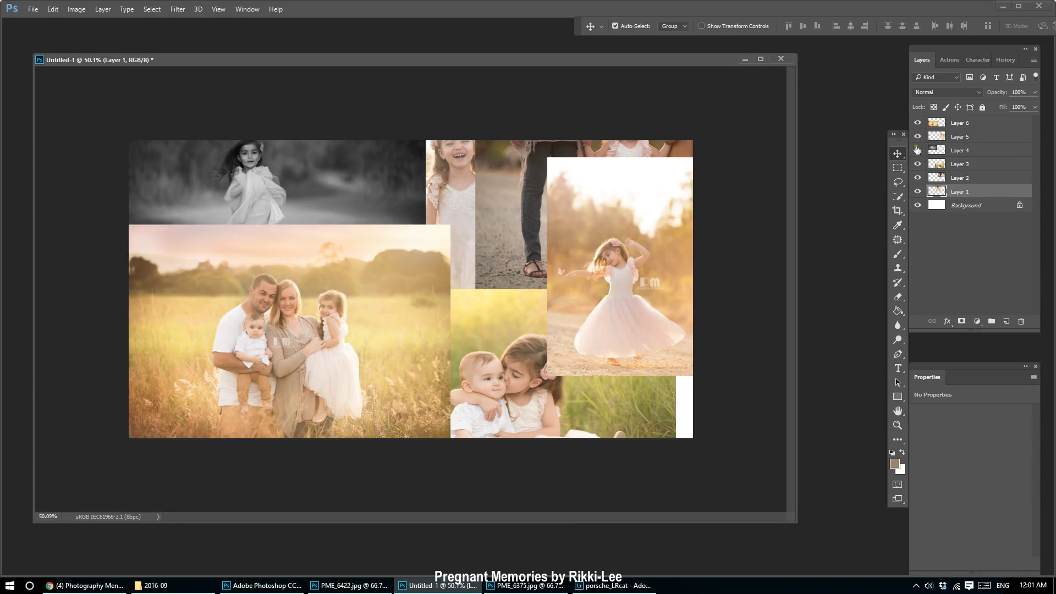
left_click(917, 150)
left_click(917, 150)
left_click(917, 164)
left_click(917, 164)
left_click(917, 177)
left_click(917, 178)
left_click(917, 192)
left_click(918, 191)
Raise the family-on-the-road layer to the top and snap it into the top-left corner.
left_click(390, 292)
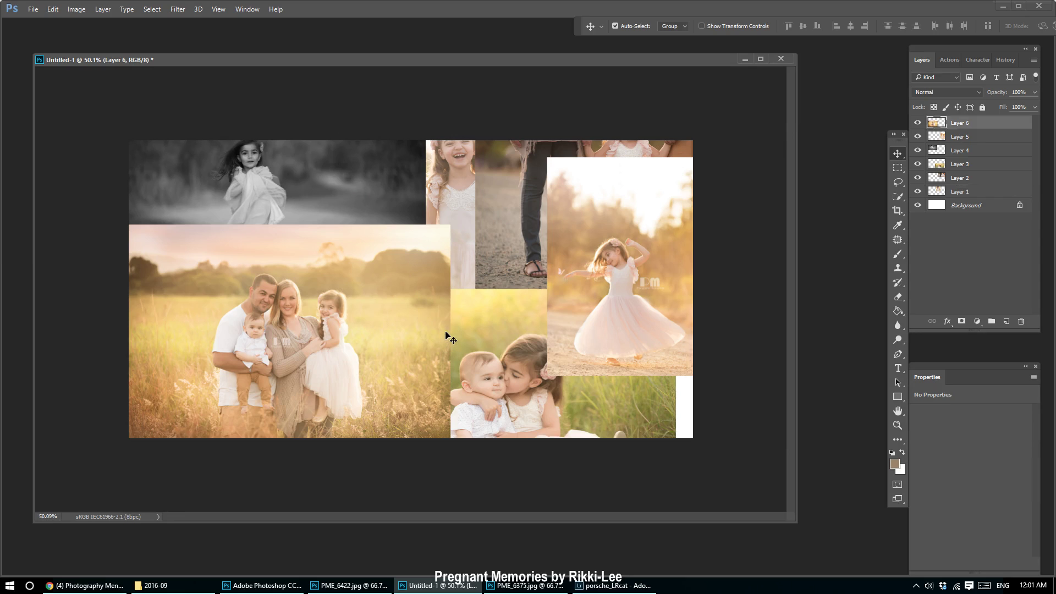
left_click(514, 212)
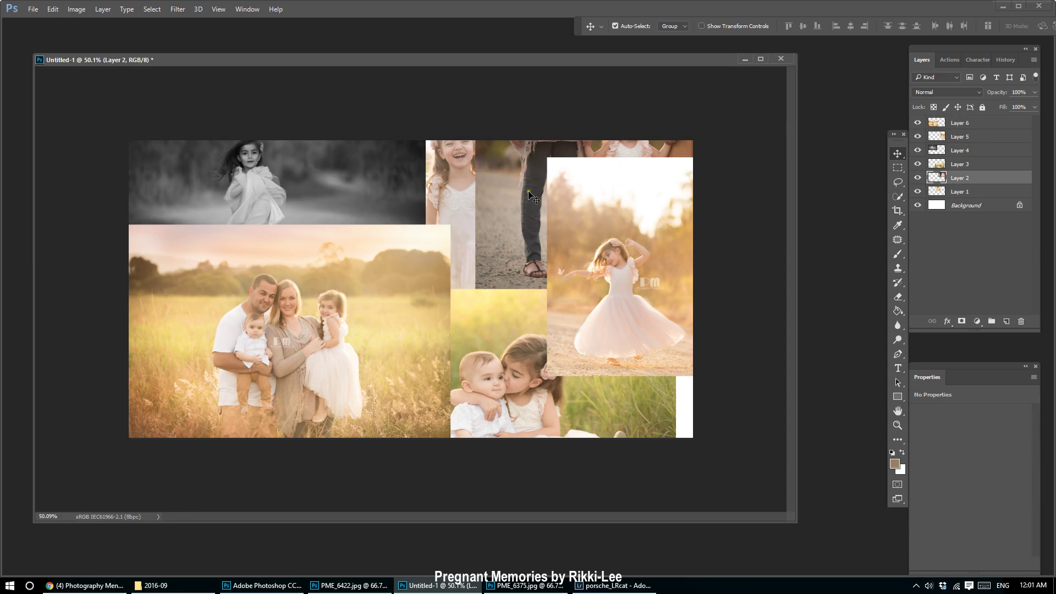
left_click_drag(514, 220, 428, 286)
left_click_drag(1020, 178, 993, 122)
left_click_drag(539, 237, 287, 249)
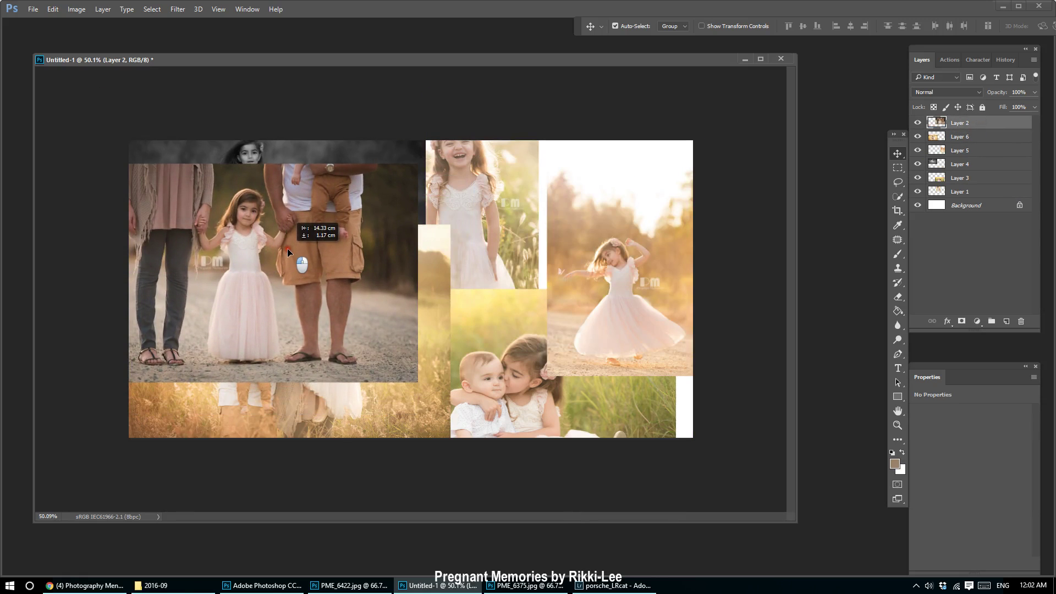
left_click_drag(250, 154, 454, 168)
left_click_drag(295, 294, 306, 270)
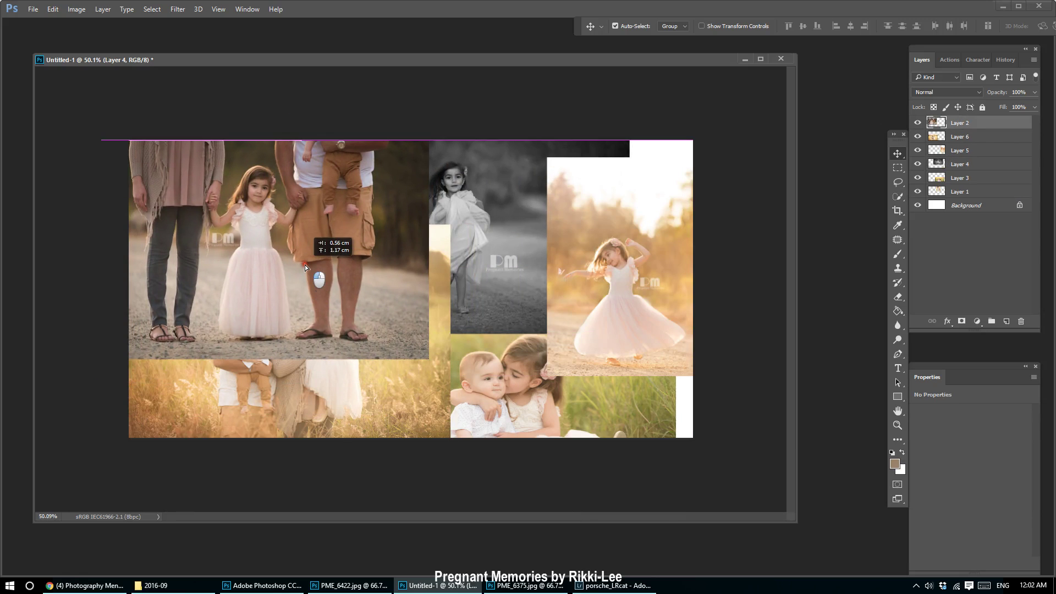
left_click_drag(497, 251, 502, 289)
left_click_drag(505, 327, 518, 337)
Shrink the family-on-the-road photo to fit the top-left slot.
left_click(316, 325, "ctrl")
key("ctrl+t")
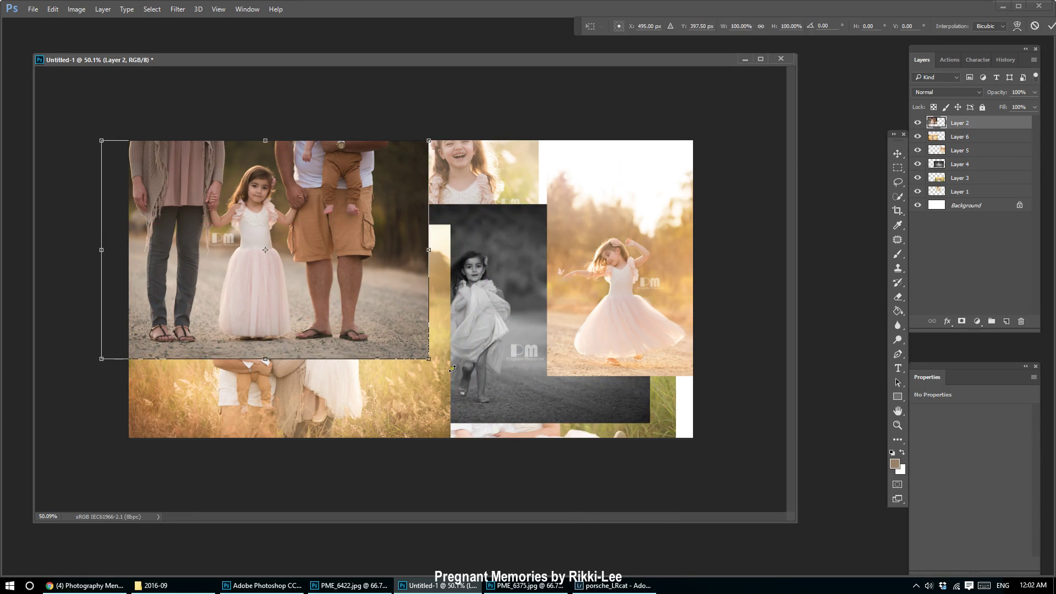
left_click_drag(427, 362, 374, 322)
left_click_drag(281, 255, 305, 252)
left_click_drag(394, 321, 341, 358)
key("Return")
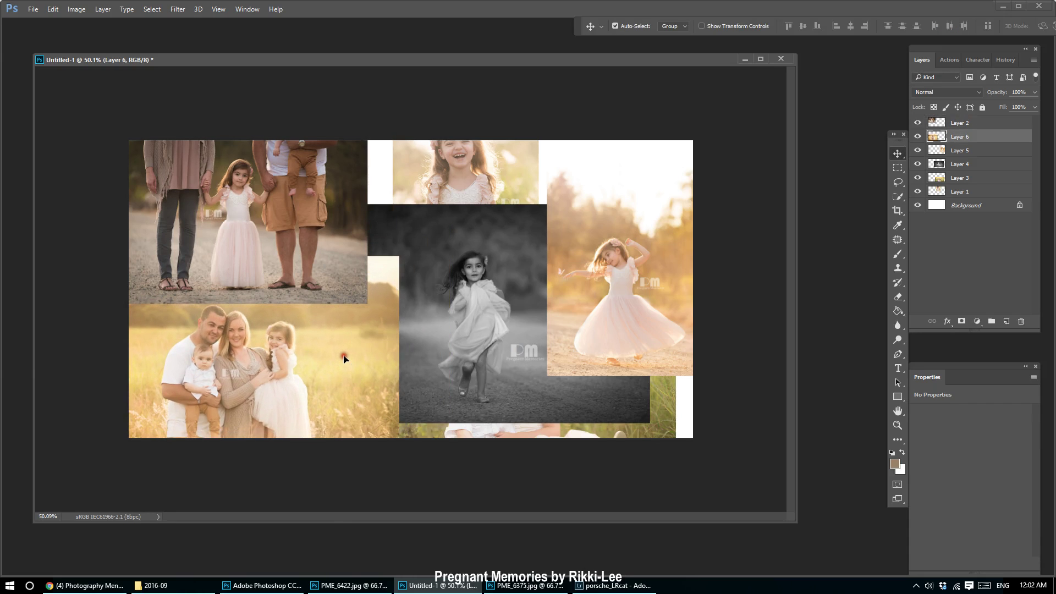
Scale the family-in-the-field photo to about 79% and align it beneath the road photo.
key("ctrl+t")
left_click_drag(400, 253, 330, 301)
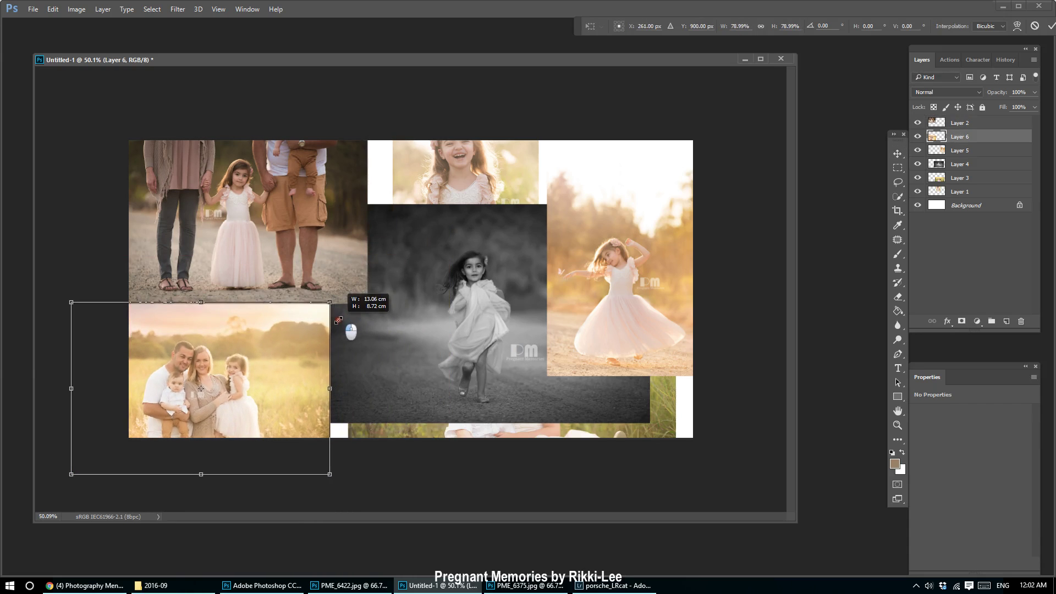
left_click_drag(223, 376, 261, 358)
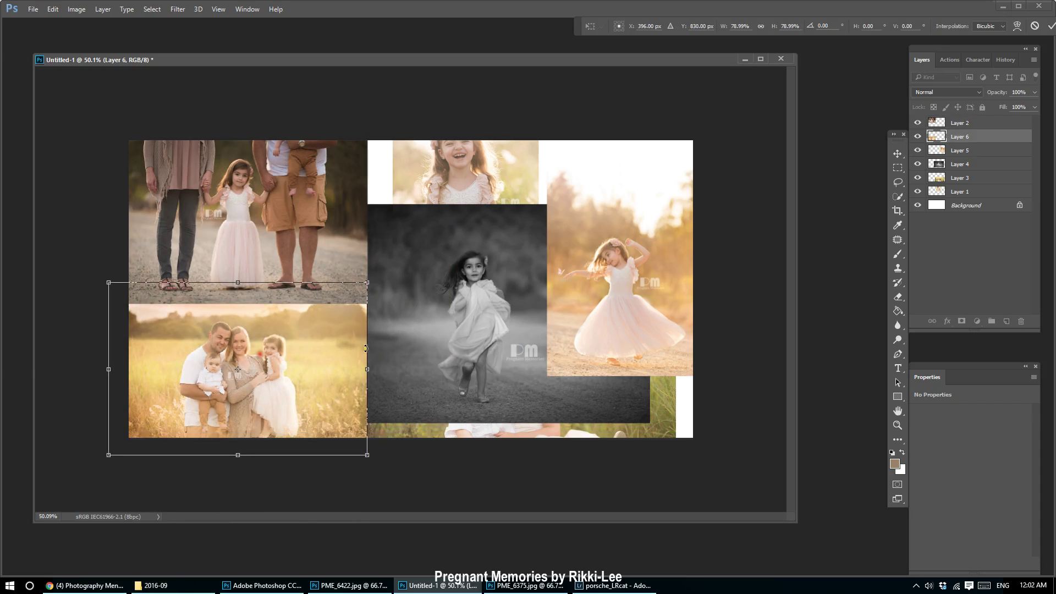
left_click_drag(368, 456, 348, 436)
left_click_drag(292, 392, 303, 394)
key("Return")
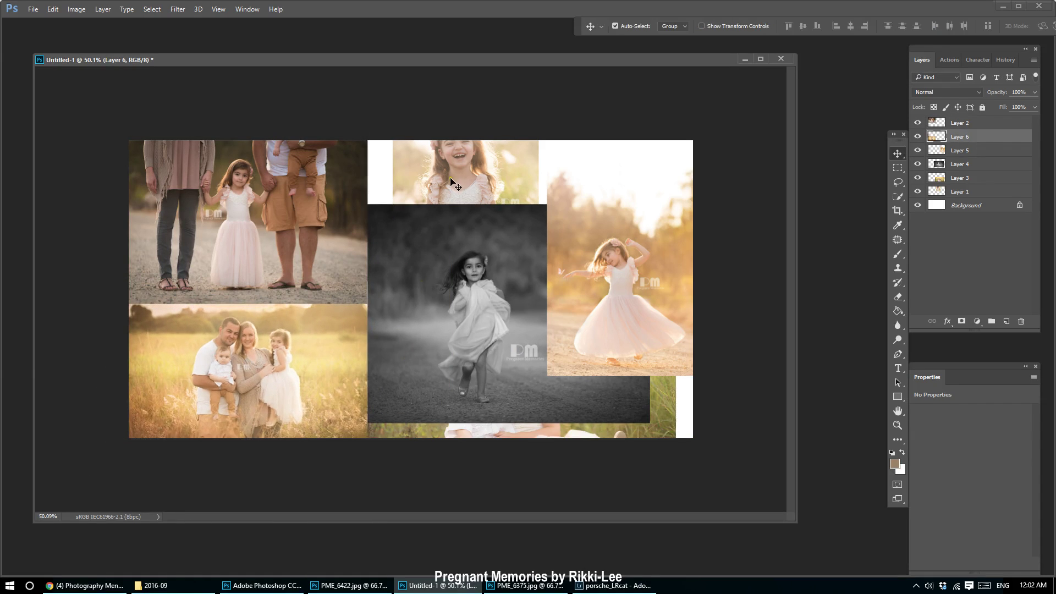
Scale the laughing-girl photo to about 82% and fit it into the top-middle slot.
left_click(450, 178)
left_click_drag(481, 297, 443, 415)
left_click(639, 308)
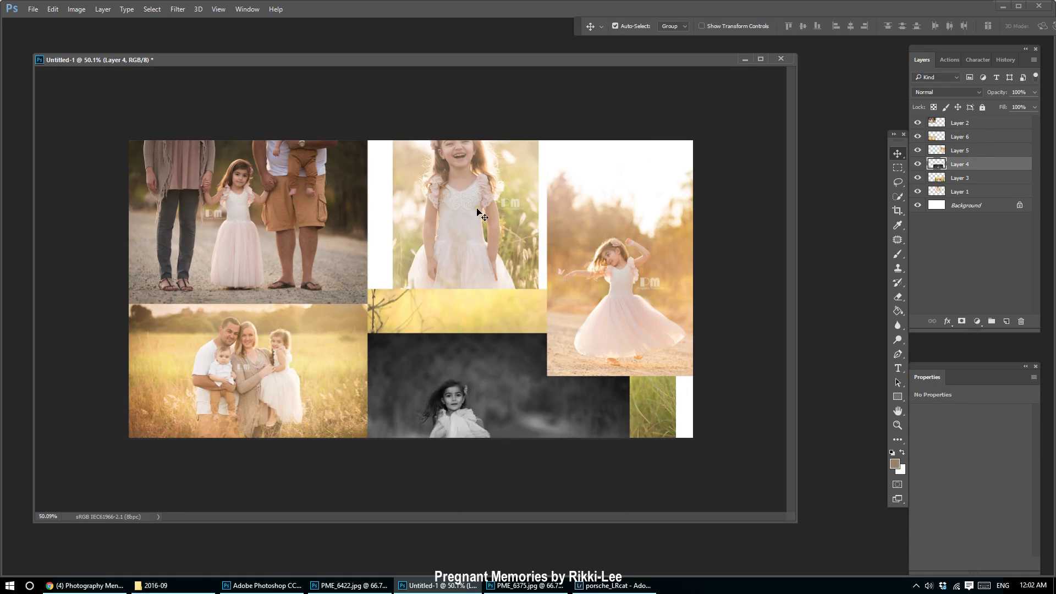
mouse_move(477, 209)
left_mouse_down()
mouse_move(477, 227)
mouse_move(481, 219)
left_mouse_up()
key("ctrl+t")
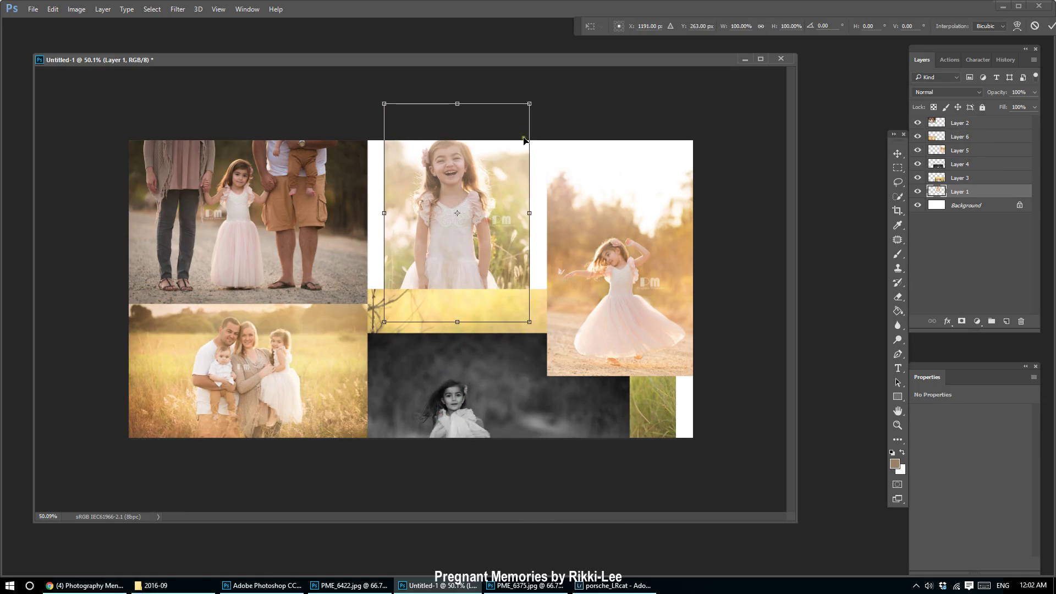
left_click_drag(529, 104, 505, 142)
left_click_drag(463, 267, 447, 248)
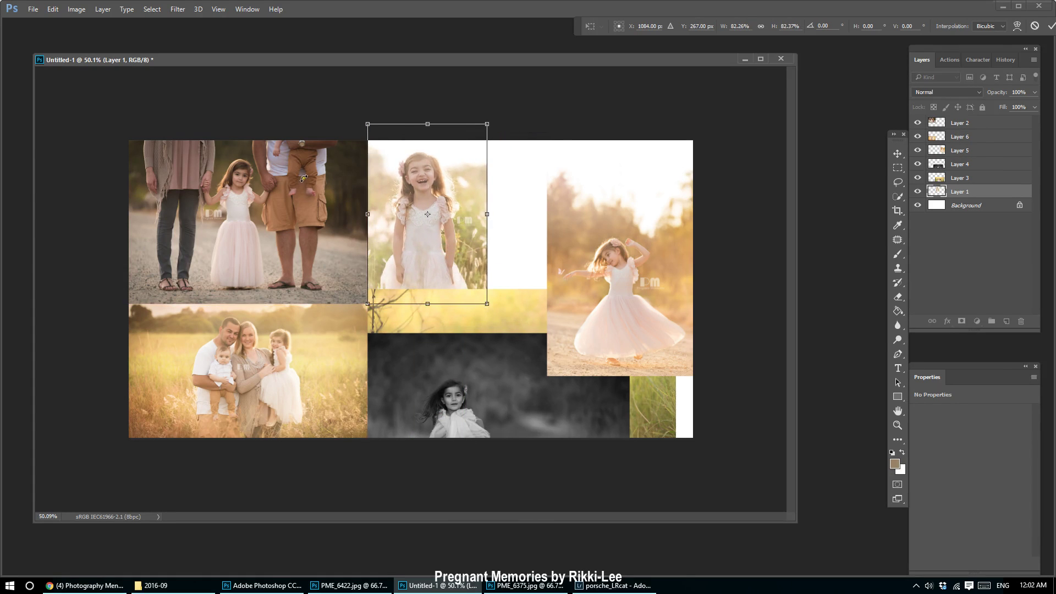
key("Return")
Move the twirling-girl photo left behind the family photos and the black-and-white photo right.
left_click_drag(617, 242, 299, 282)
left_click_drag(470, 382, 563, 274)
key("ctrl+t")
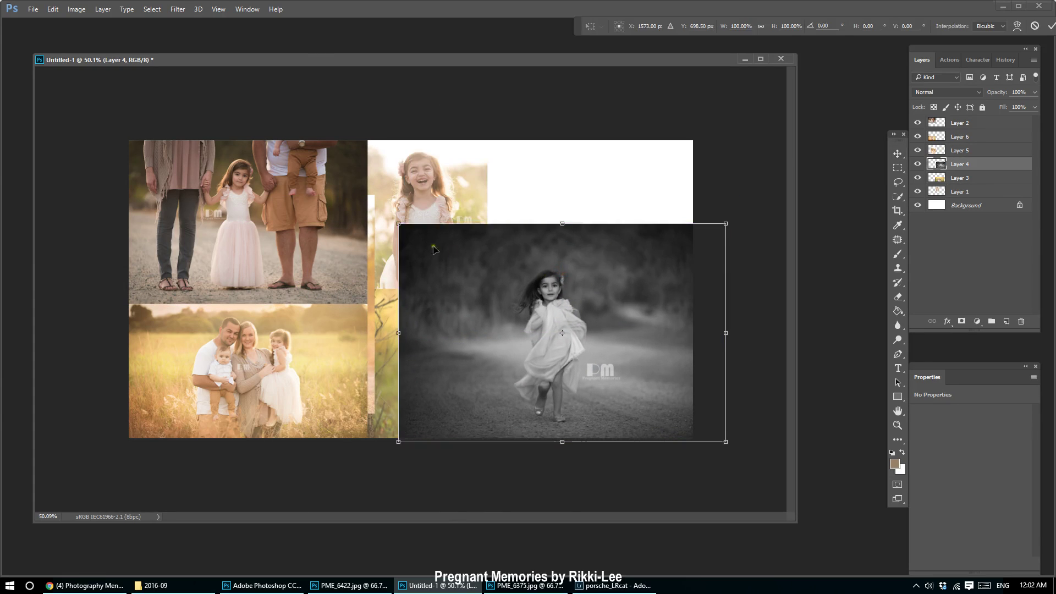
Shrink the black-and-white photo toward the top right and shift the kissing-children photo right.
left_click_drag(391, 219, 531, 312)
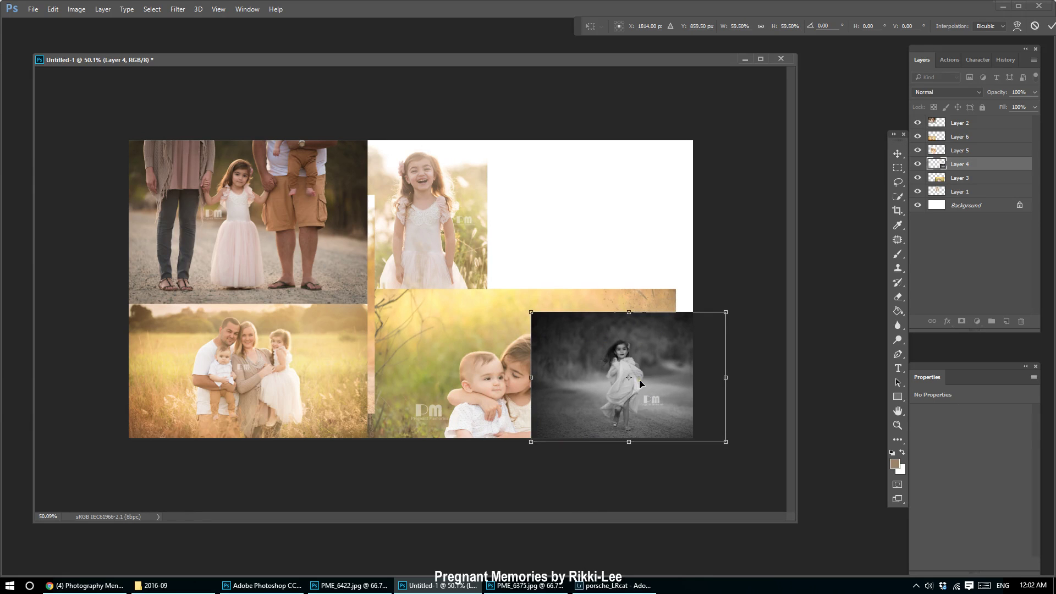
left_click_drag(640, 383, 600, 211)
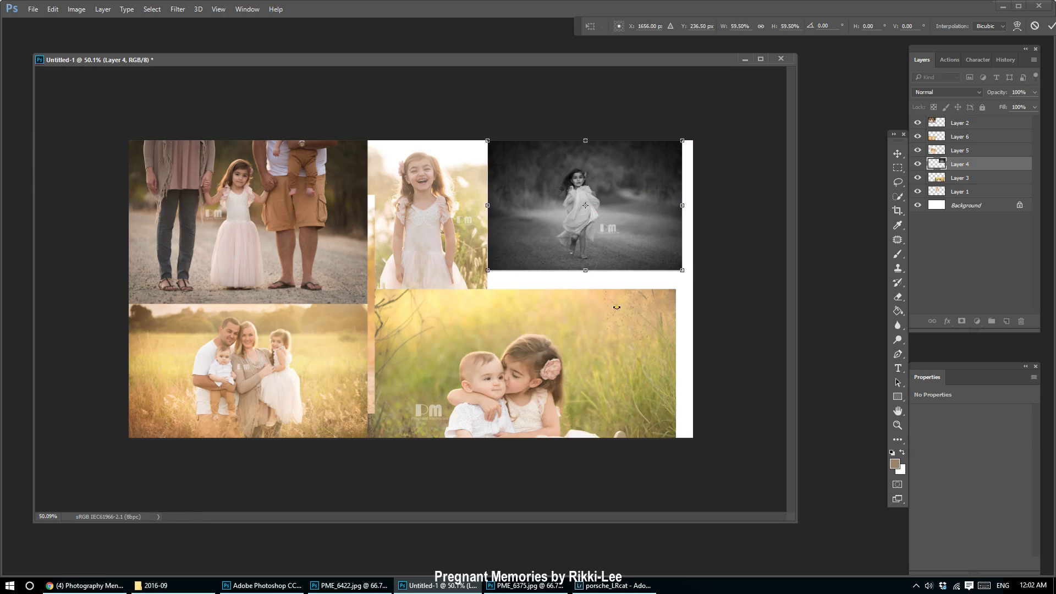
left_click_drag(616, 307, 469, 327)
key("Escape")
left_click_drag(385, 333, 704, 380)
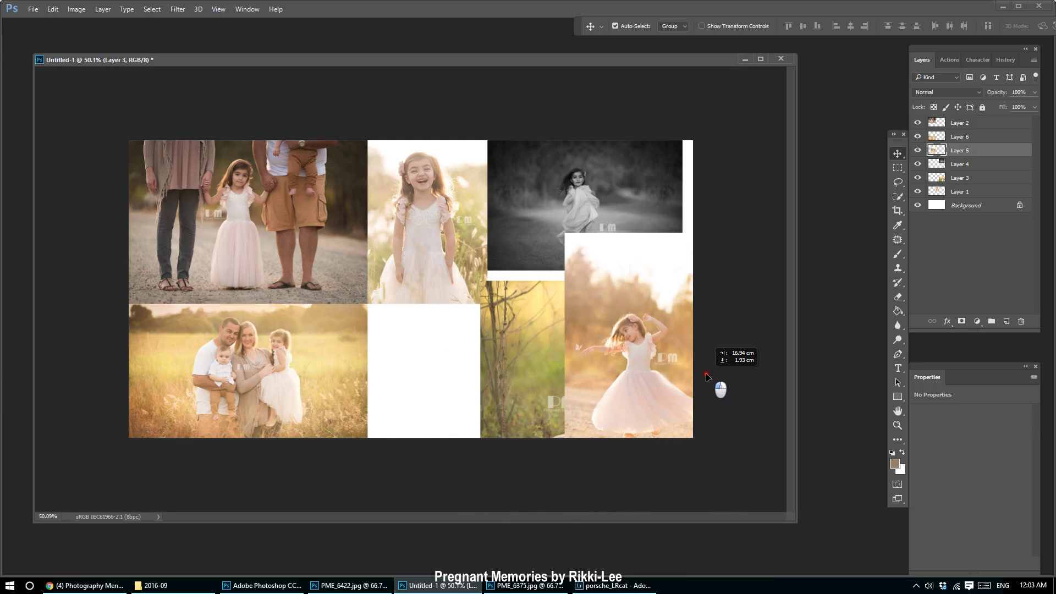
Shrink the laughing-girl photo, then nudge the black-and-white photo left and enlarge it slightly.
left_click(445, 260)
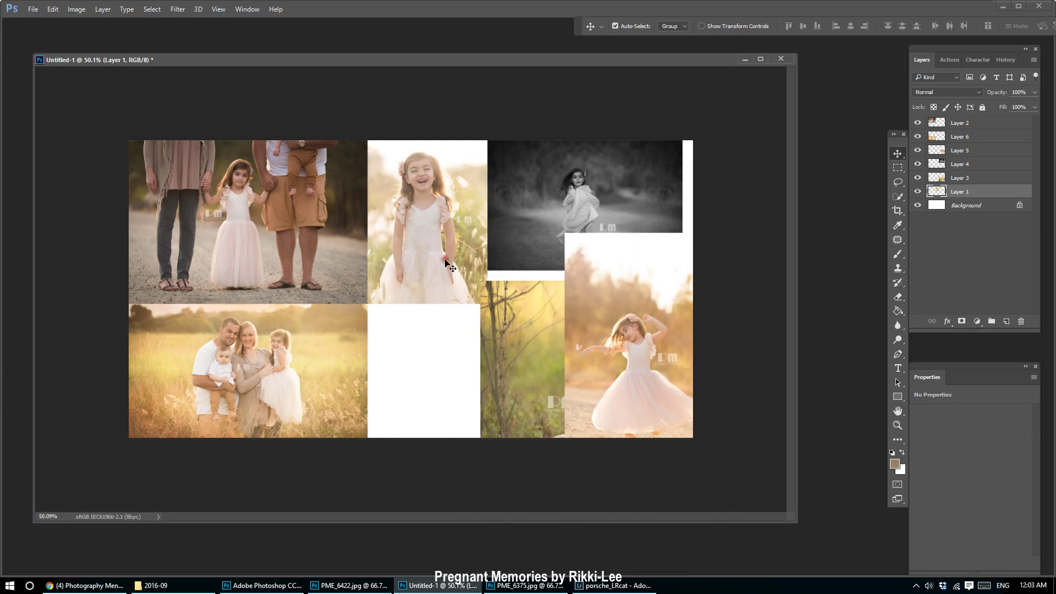
key("ctrl+t")
left_click_drag(482, 303, 461, 274)
key("Return")
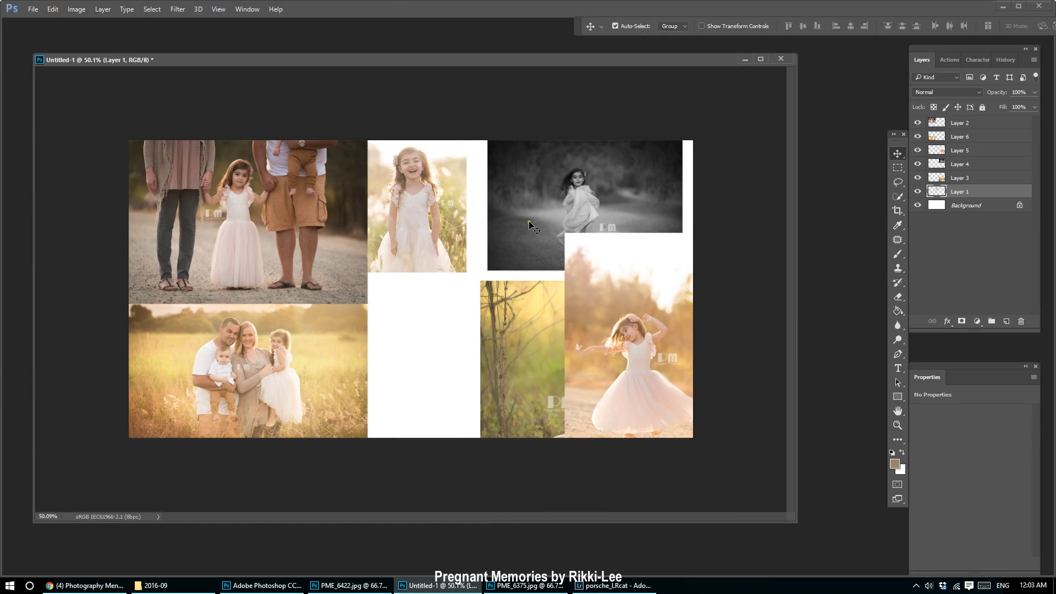
left_click_drag(529, 223, 509, 226)
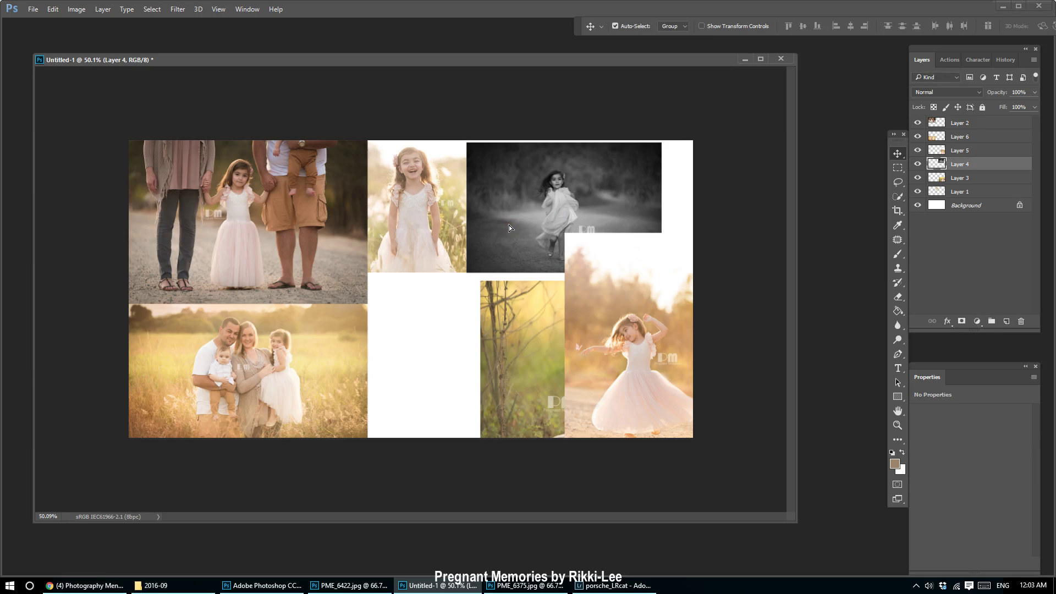
key("ctrl+t")
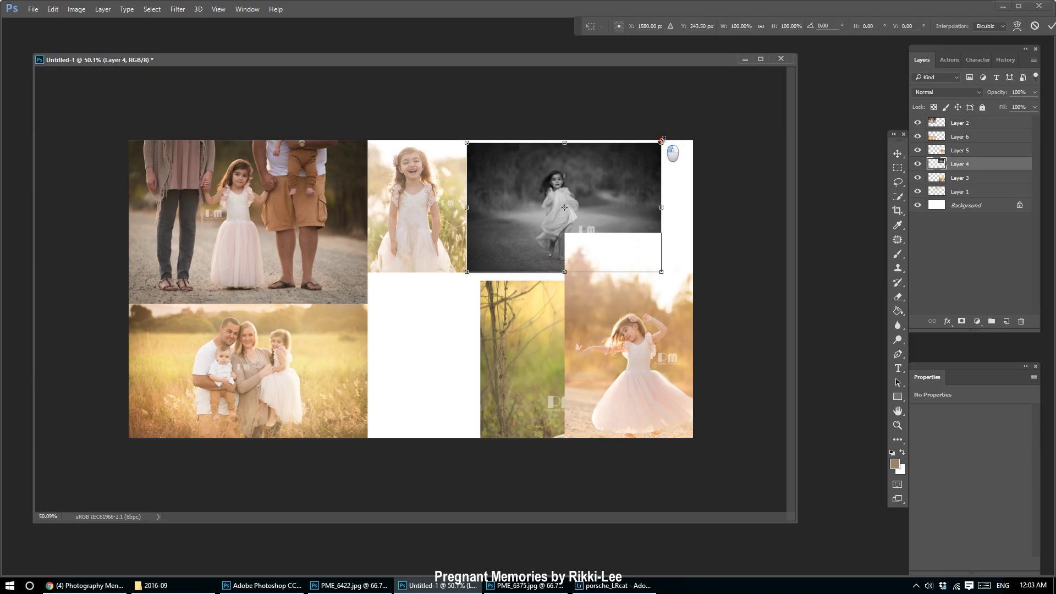
left_click_drag(662, 139, 666, 138)
key("Return")
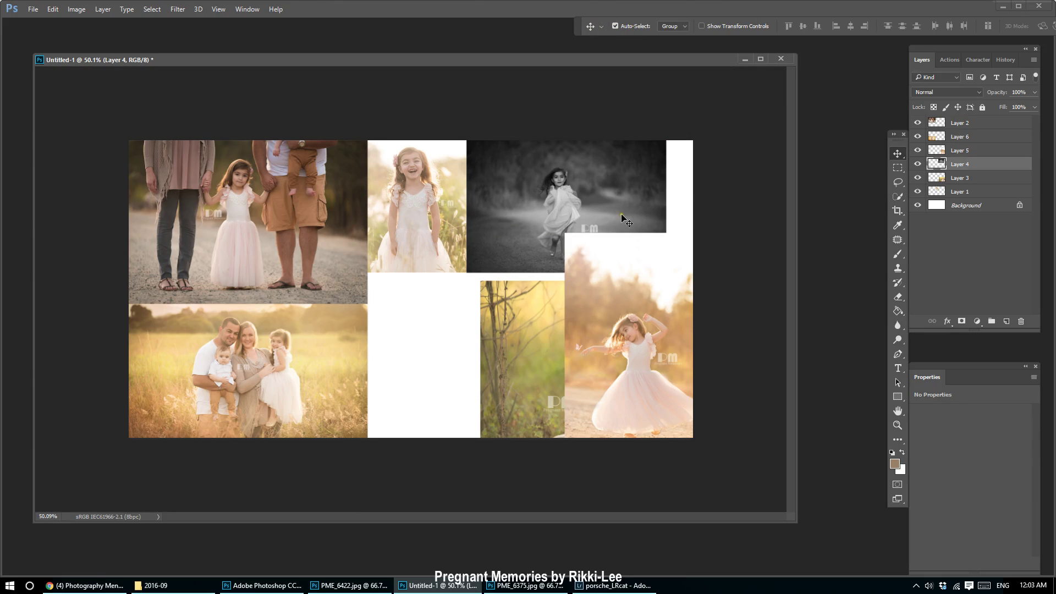
Move the kissing-children photo into the lower-middle gap and snap the dancing-girl photo below the black-and-white one.
left_click(662, 338)
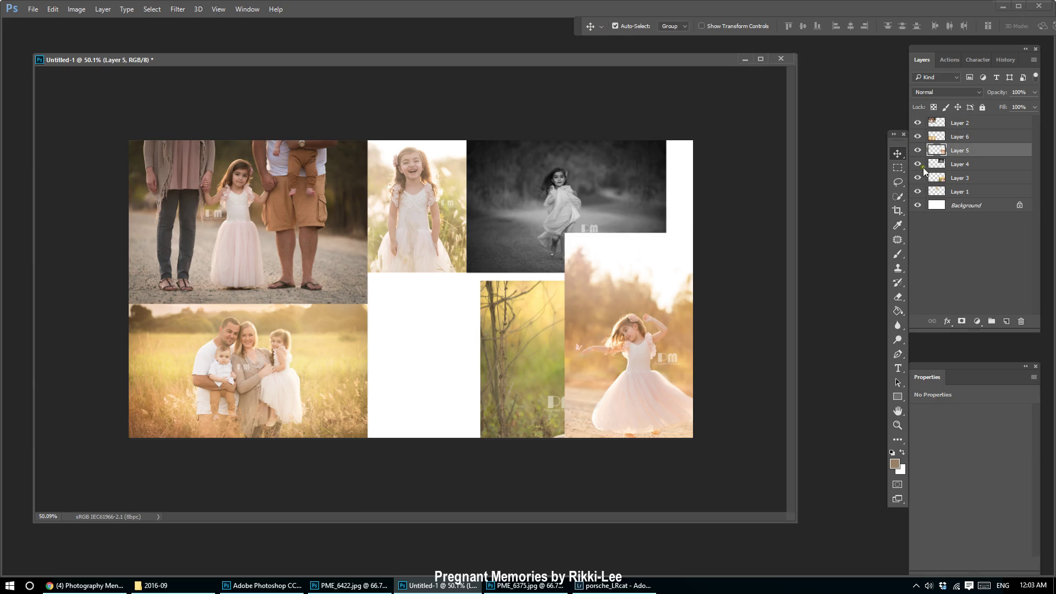
left_click(625, 190)
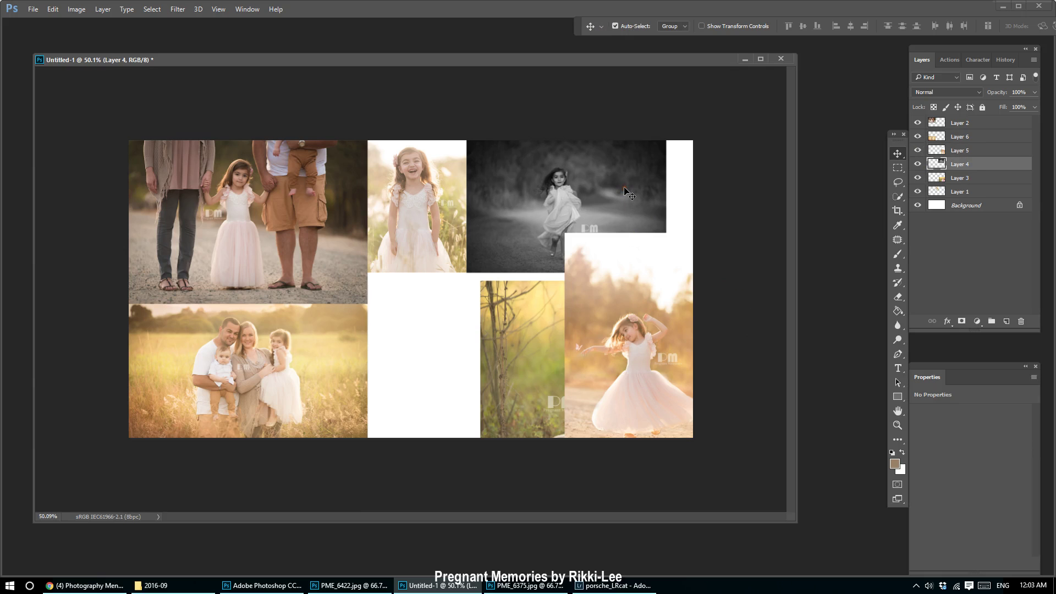
left_click(409, 198)
left_click(284, 178)
left_click(279, 353)
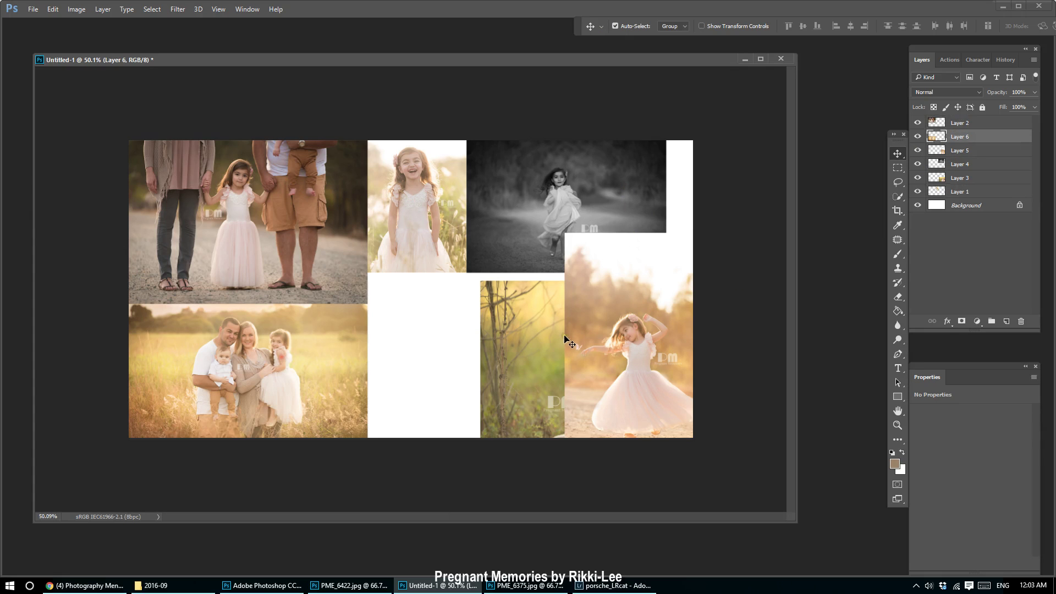
left_click_drag(559, 333, 324, 357)
mouse_move(667, 296)
left_mouse_down()
mouse_move(439, 308)
mouse_move(662, 273)
mouse_move(661, 290)
left_mouse_up()
left_click_drag(445, 332, 538, 332)
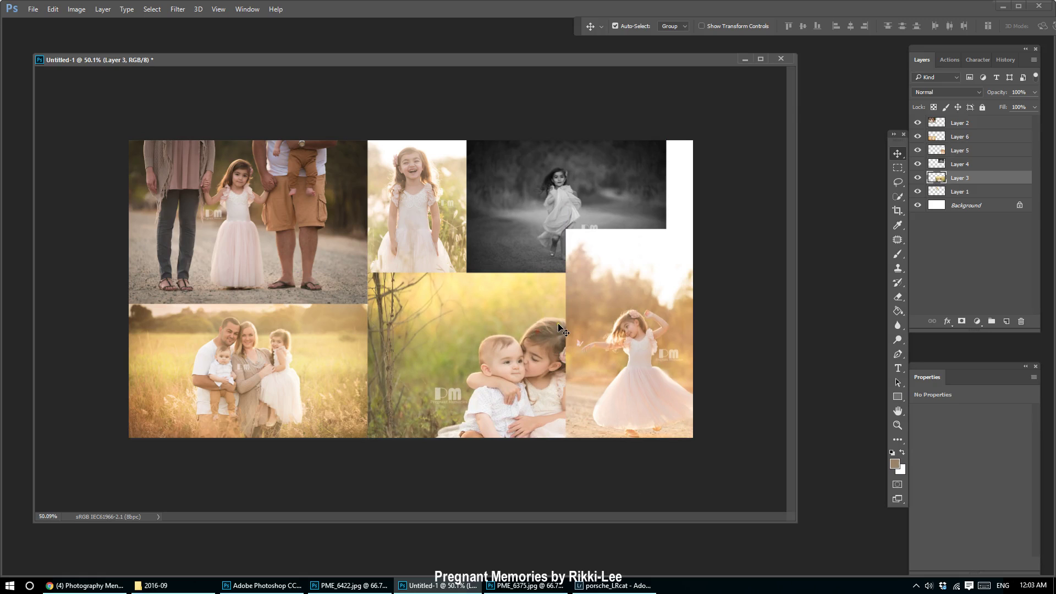
left_click(665, 313)
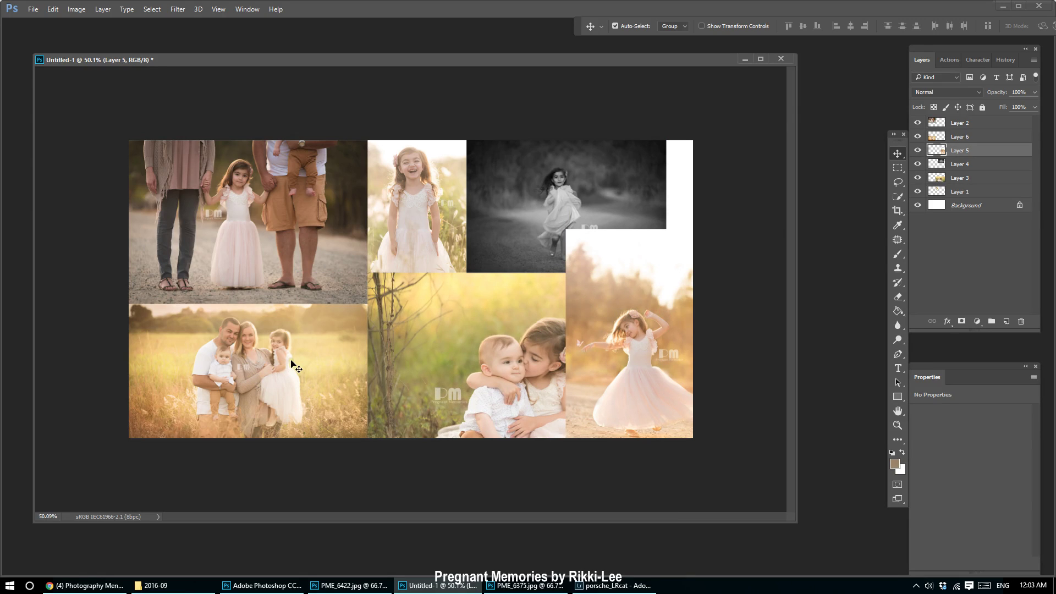
Move the family photo aside and fit the kissing-children photo, scaled to about 74%, into the bottom-left corner.
left_click_drag(291, 363, 649, 289)
left_click_drag(438, 345, 155, 332)
key("ctrl+t")
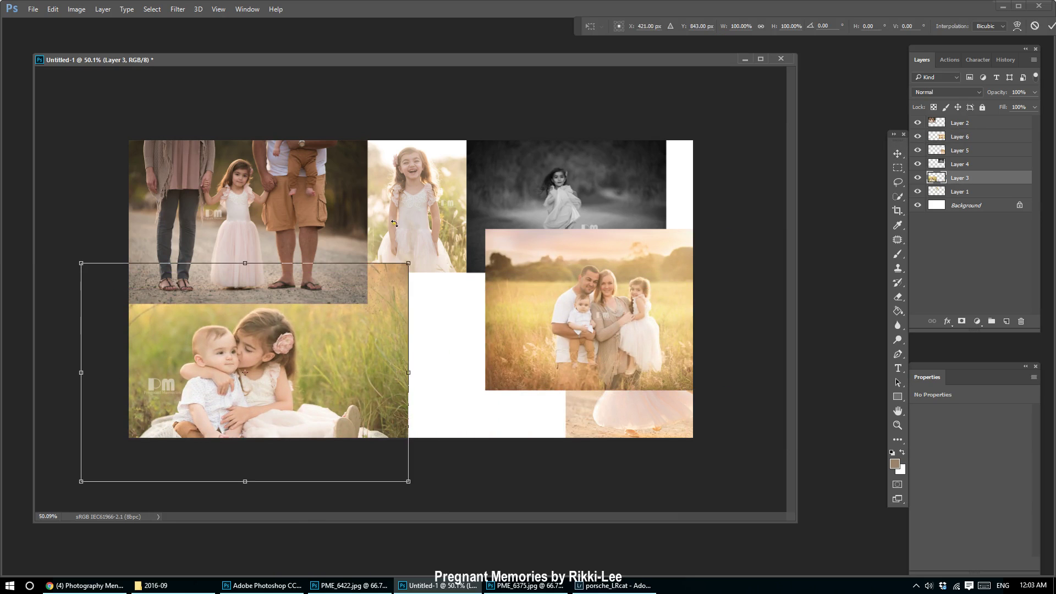
left_click_drag(408, 265, 324, 320)
left_click_drag(265, 371, 308, 340)
key("Return")
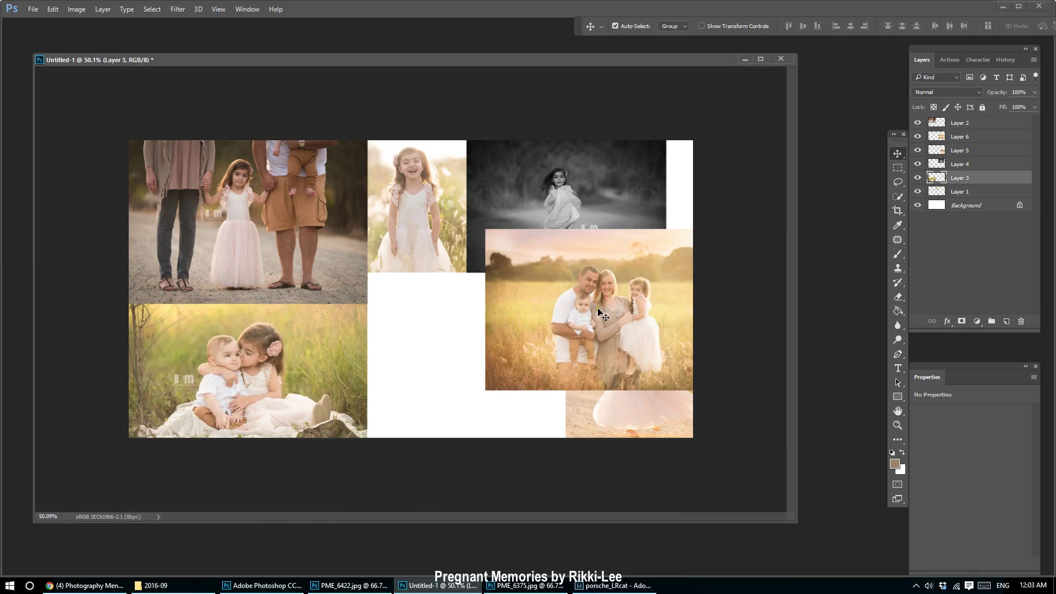
Place the family photo in the bottom middle and enlarge it slightly.
left_click_drag(586, 304, 481, 354)
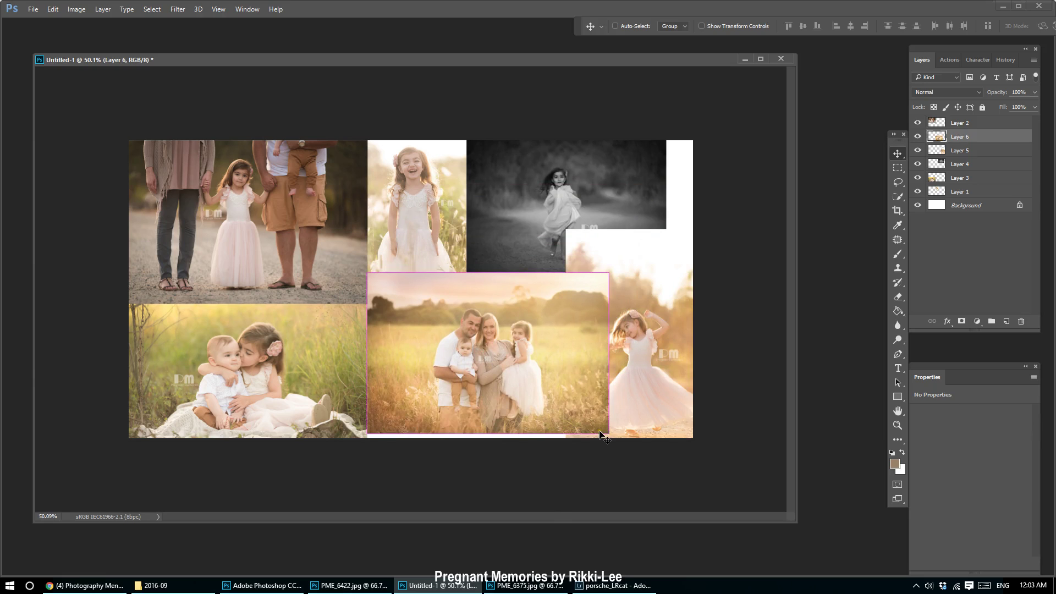
key("ctrl+t")
left_click_drag(620, 436, 630, 447)
key("Return")
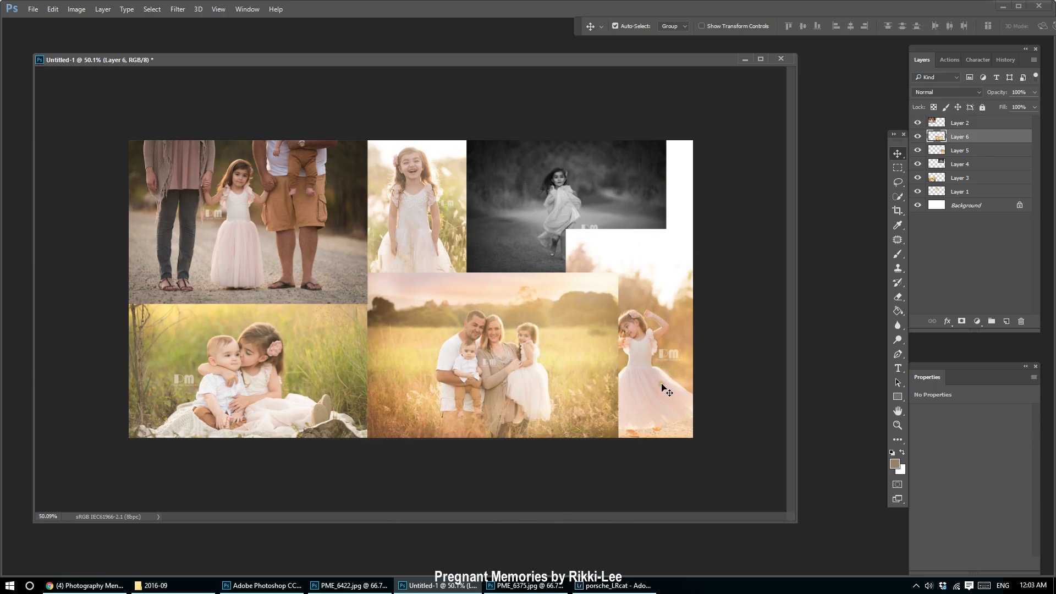
Raise the dancing-girl photo to the top of the stack and slide the family photo left beneath the black-and-white photo.
left_click_drag(662, 364, 668, 388)
left_click_drag(976, 155, 973, 120)
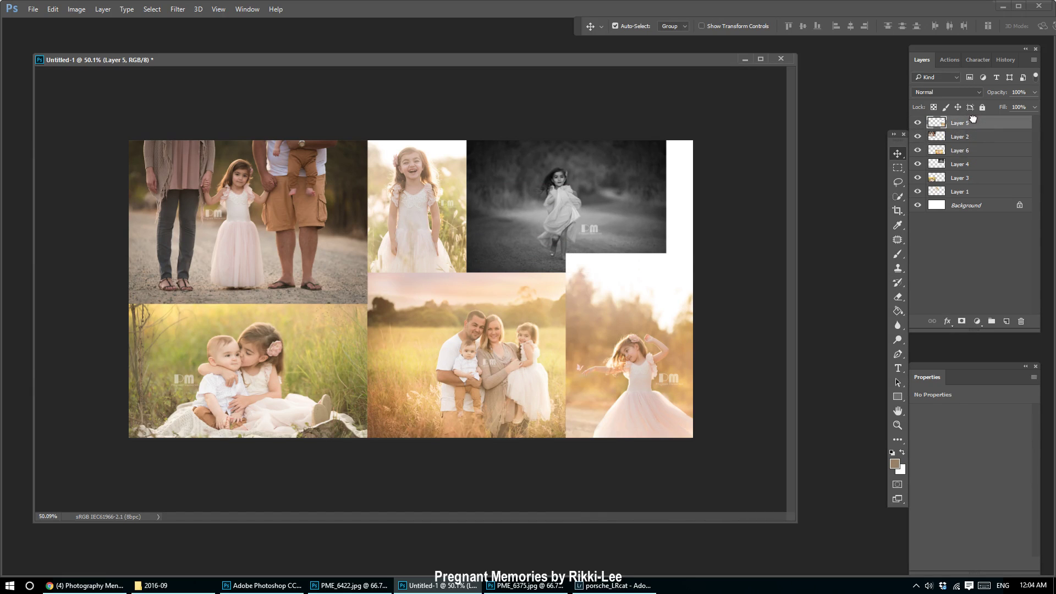
left_click_drag(506, 374, 479, 372)
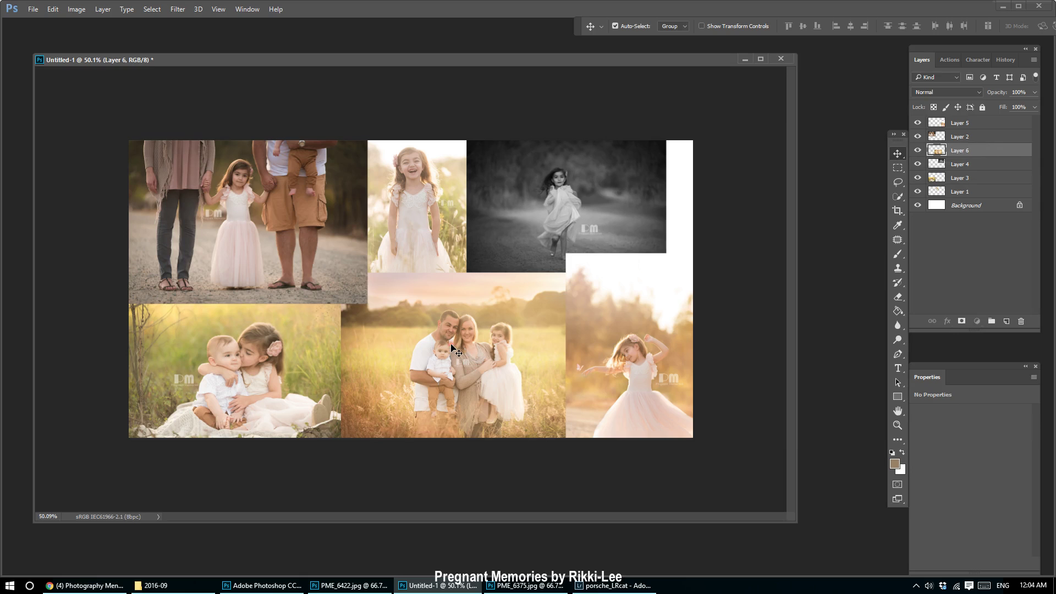
left_click_drag(951, 158, 992, 177)
left_click_drag(493, 359, 487, 358)
Resize the dancing-girl photo into the bottom-right spot and tuck it beneath the black-and-white photo.
left_click_drag(651, 365, 605, 369)
key("ctrl+t")
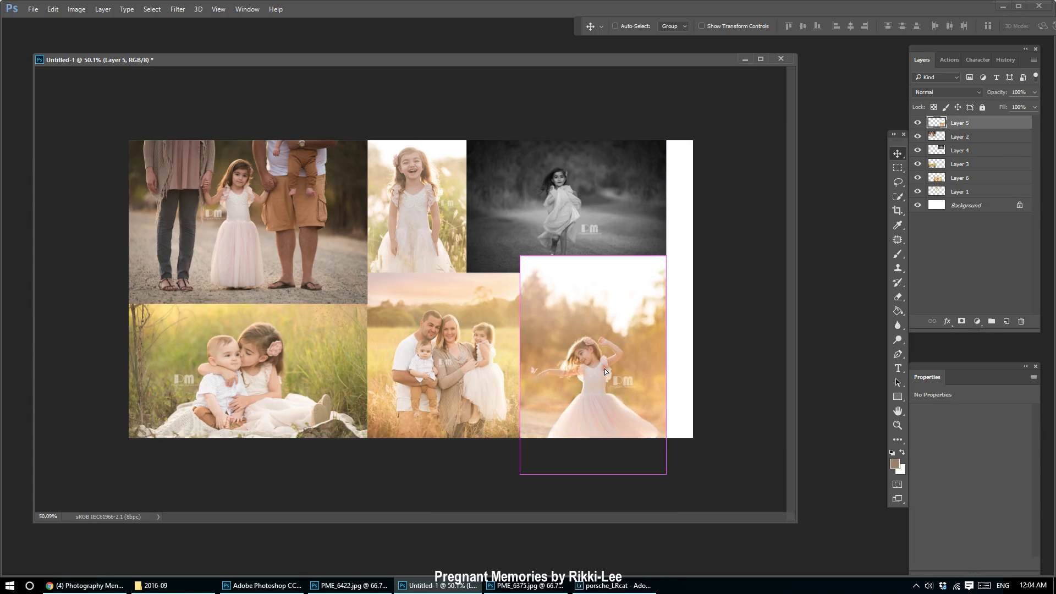
left_click_drag(666, 475, 658, 461)
left_click_drag(662, 246, 684, 219)
key("Return")
left_click_drag(568, 367, 553, 348)
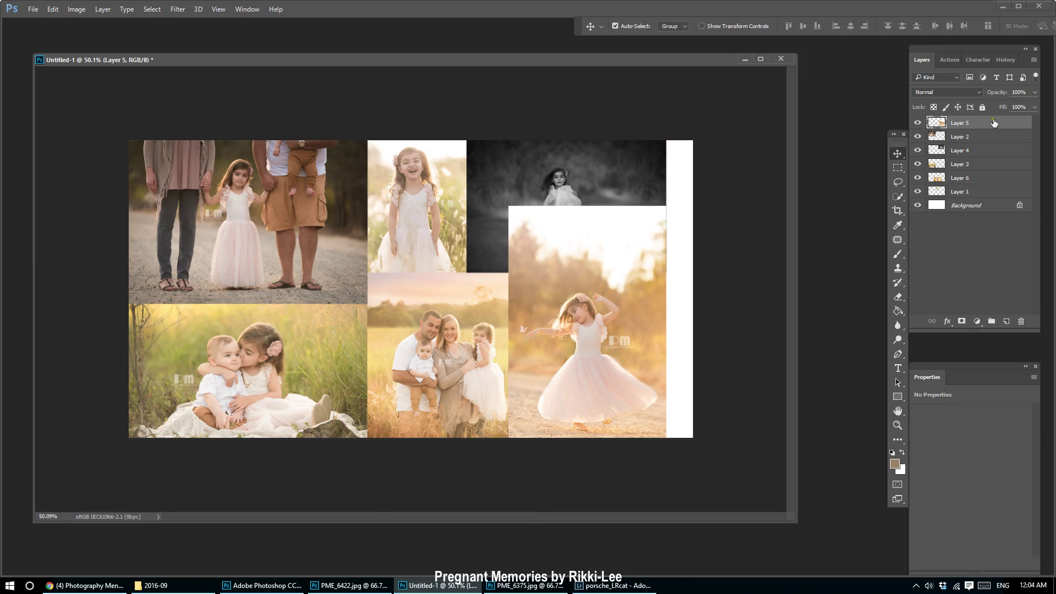
left_click_drag(993, 122, 993, 152)
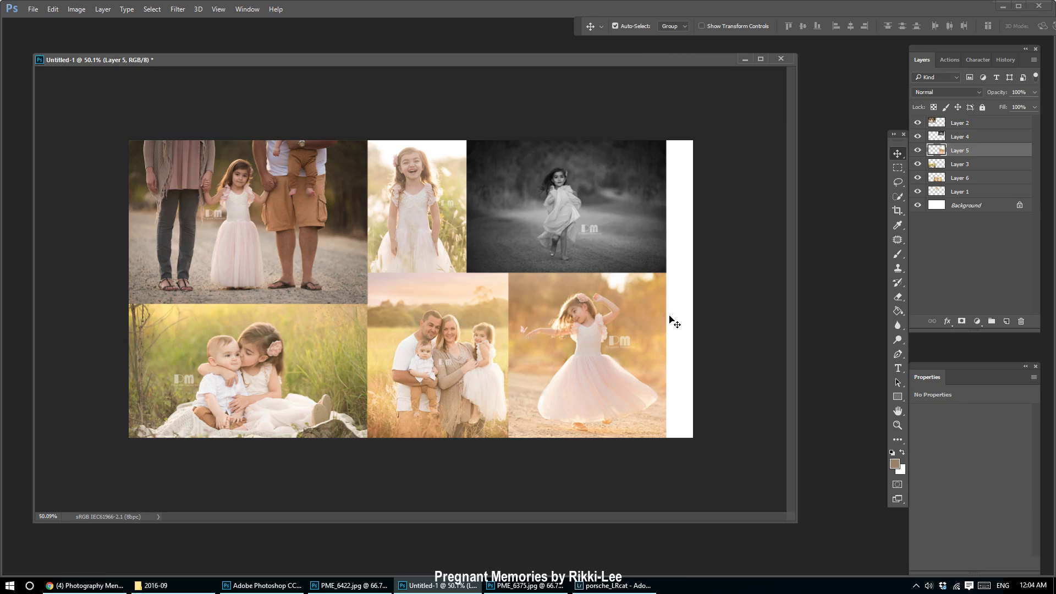
left_click(898, 212)
Pull the crop's right edge in past the white strip, apply it, and deselect the photo layer.
left_click_drag(689, 293, 676, 289)
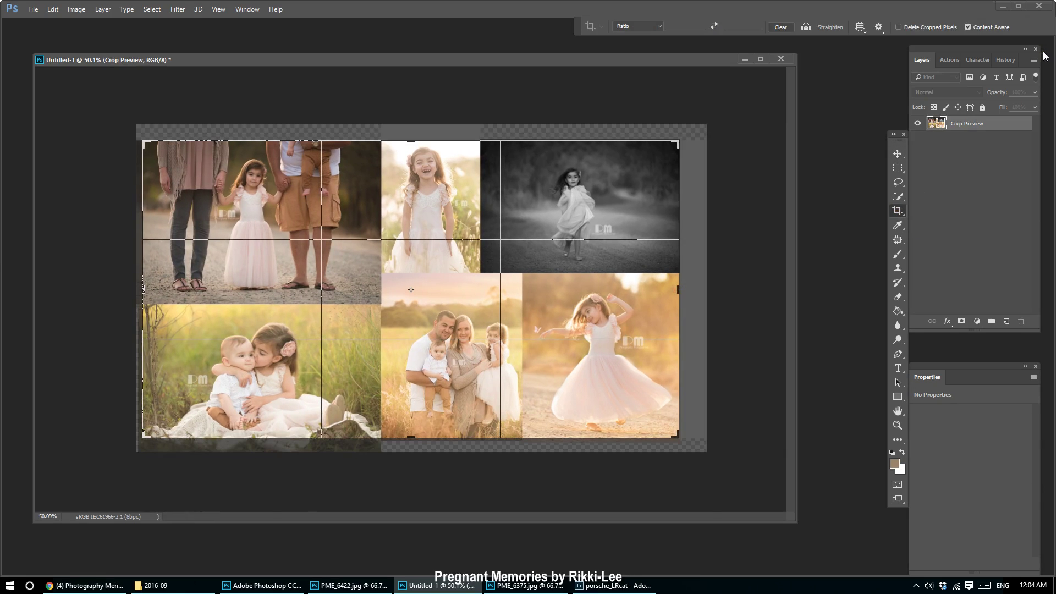
key("Return")
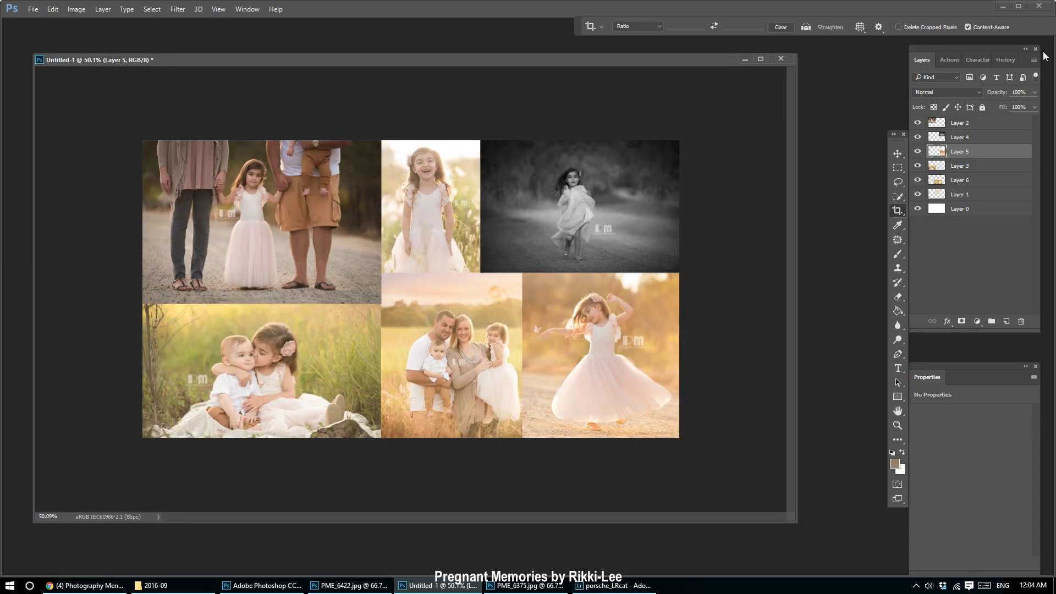
left_click(897, 153)
scroll(472, 337, "up", 6)
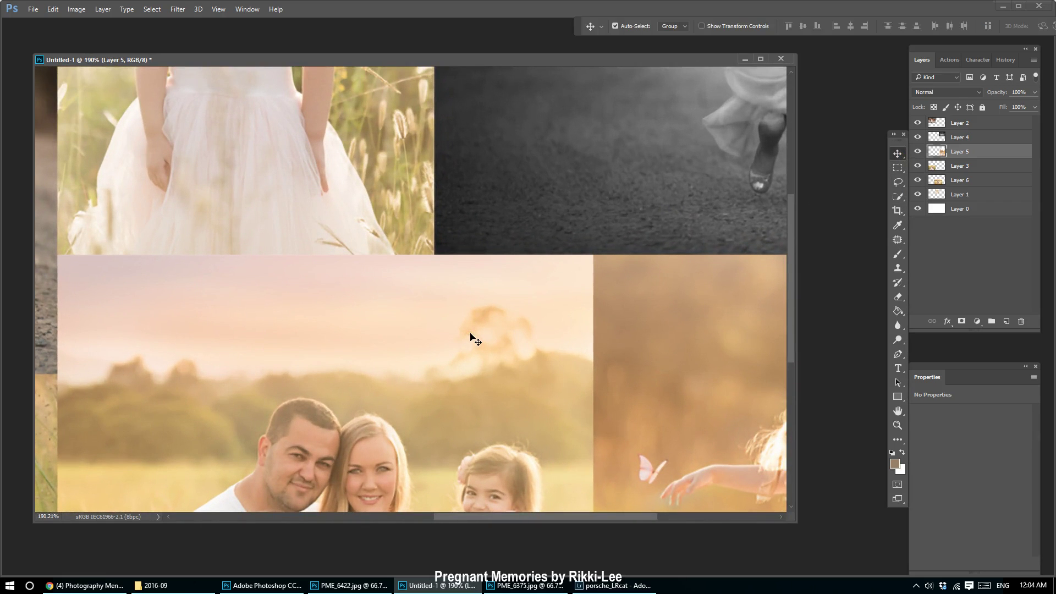
scroll(160, 370, "down", 6)
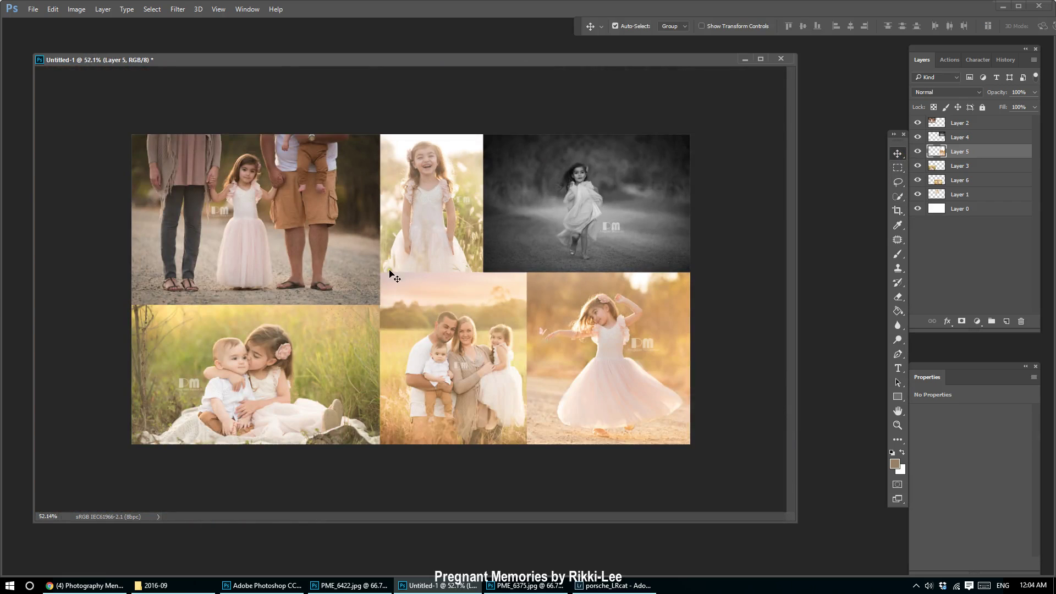
left_click(715, 332)
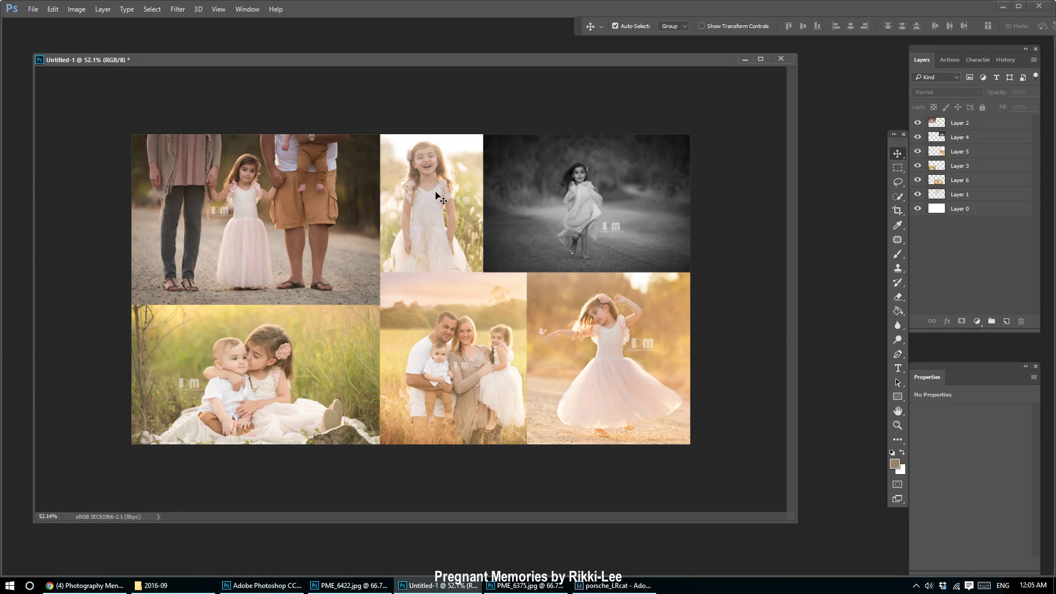
Scale the kissing-children photo to about 84% and shift the family photo 0.90 cm right.
left_click(296, 402)
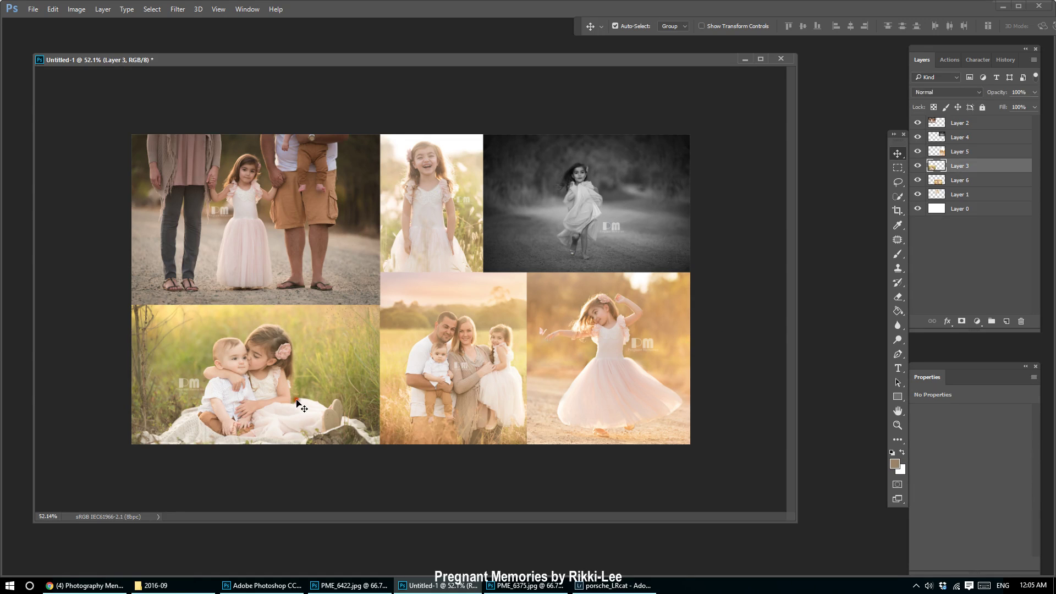
key("ctrl+t")
left_click_drag(382, 290, 347, 341)
left_click_drag(282, 400, 259, 383)
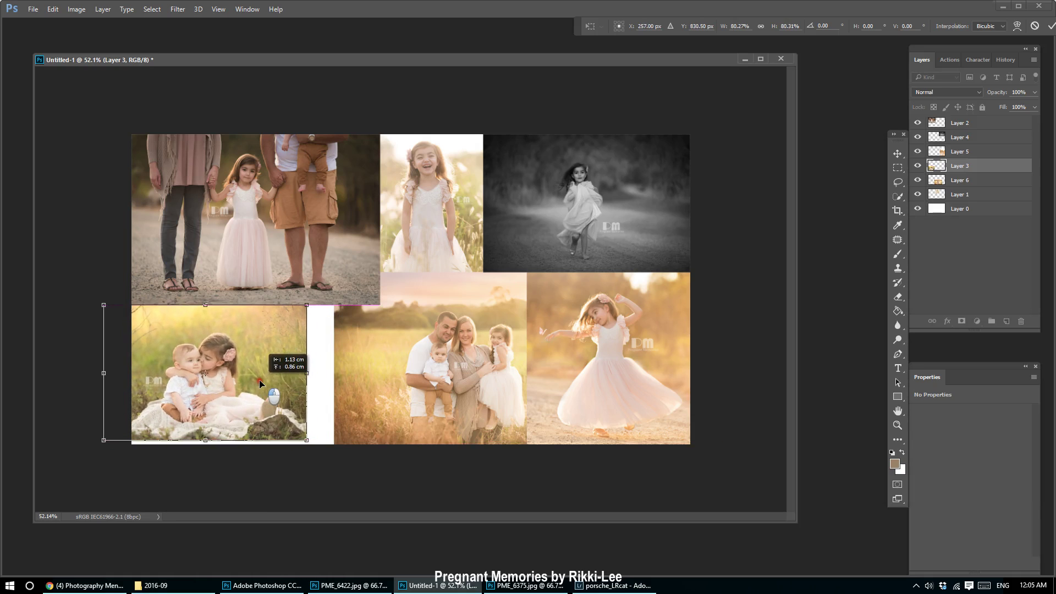
left_click_drag(306, 440, 282, 409)
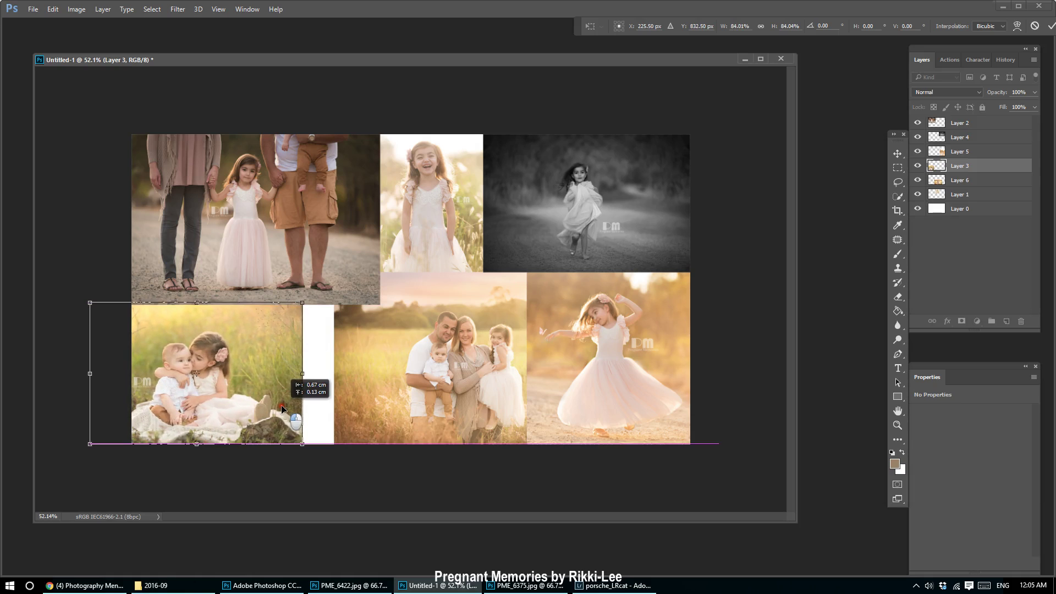
key("Return")
left_click(431, 400)
mouse_move(382, 386)
left_mouse_down()
mouse_move(428, 378)
mouse_move(343, 375)
mouse_move(374, 378)
left_mouse_up()
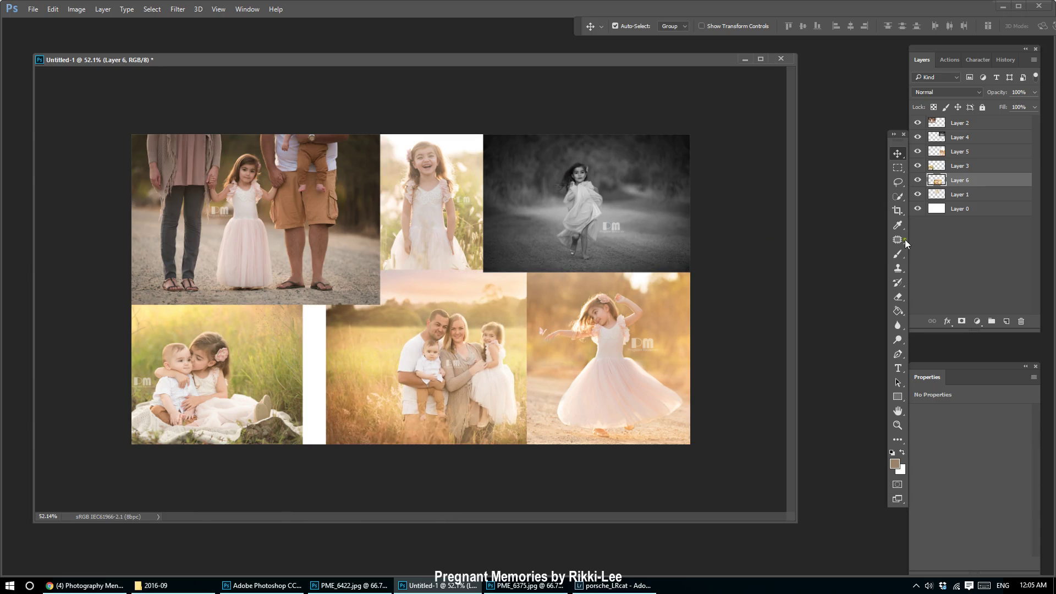
Add a mask to Layer 6 and fill the strip left of the family photo white on it.
left_click(898, 169)
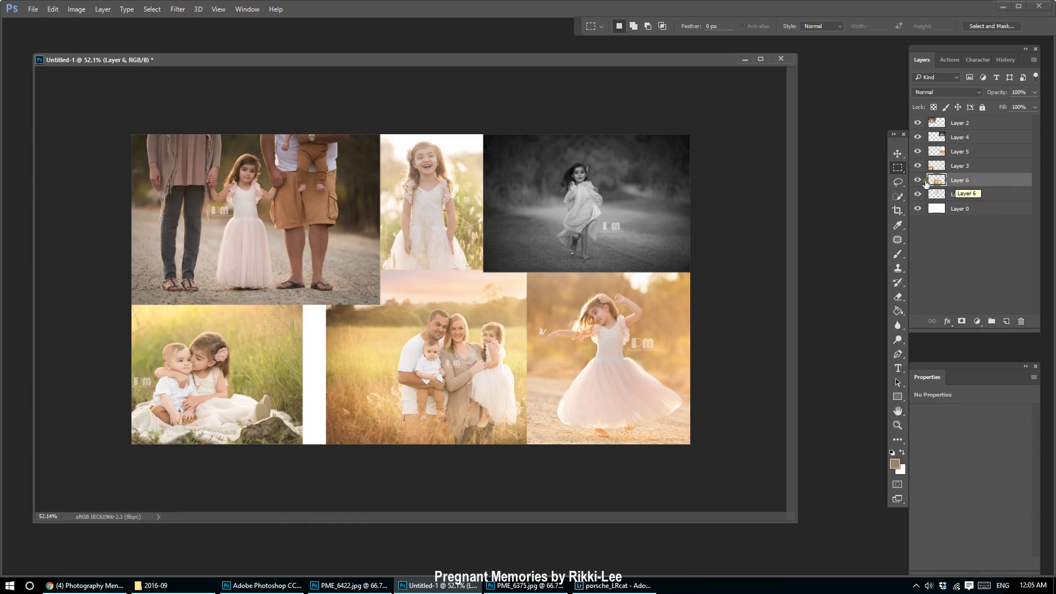
left_click(962, 322)
left_click_drag(307, 234, 379, 493)
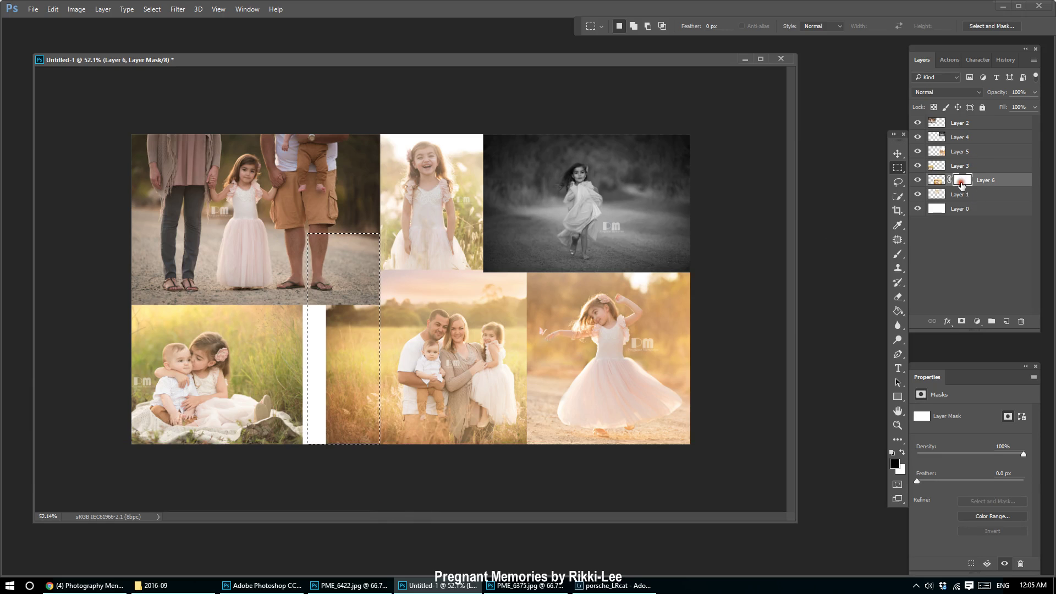
key("g")
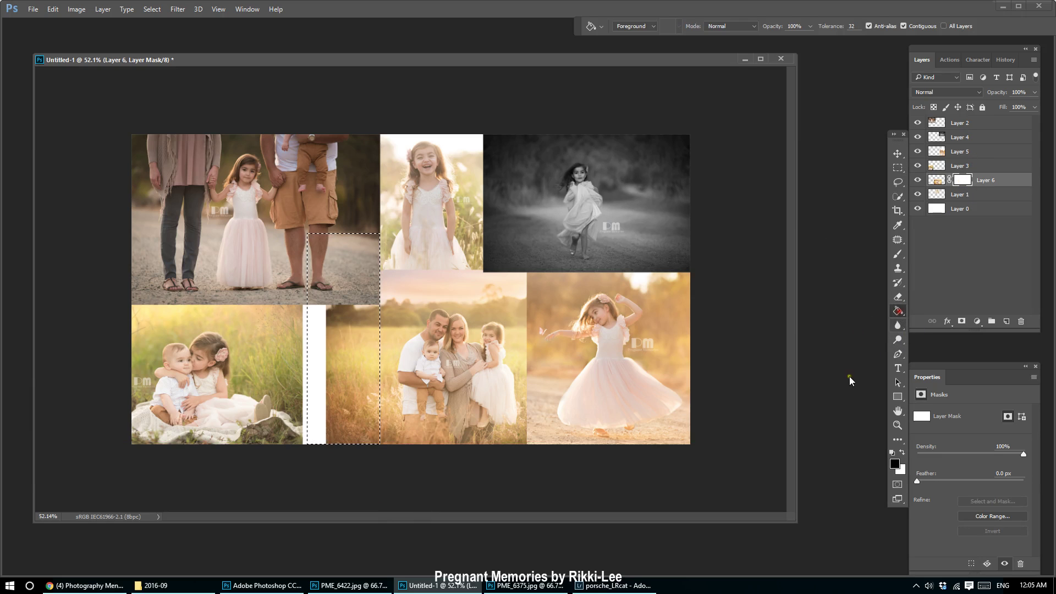
left_click(358, 358)
key("ctrl+d")
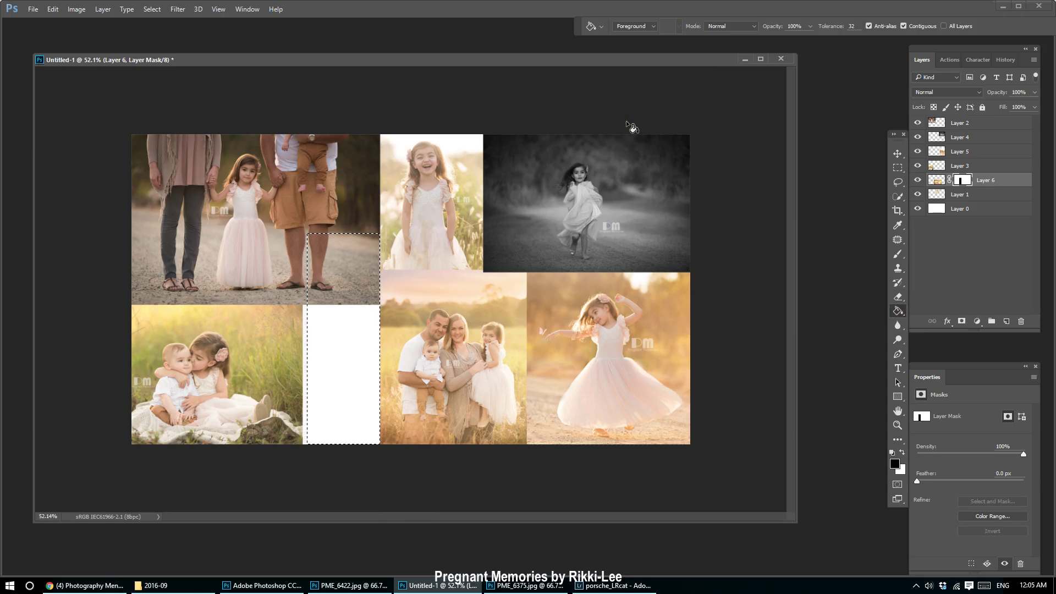
Mask Layer 3 from a selection and invert it to hide the children photo's overlapping strip.
left_click(899, 166)
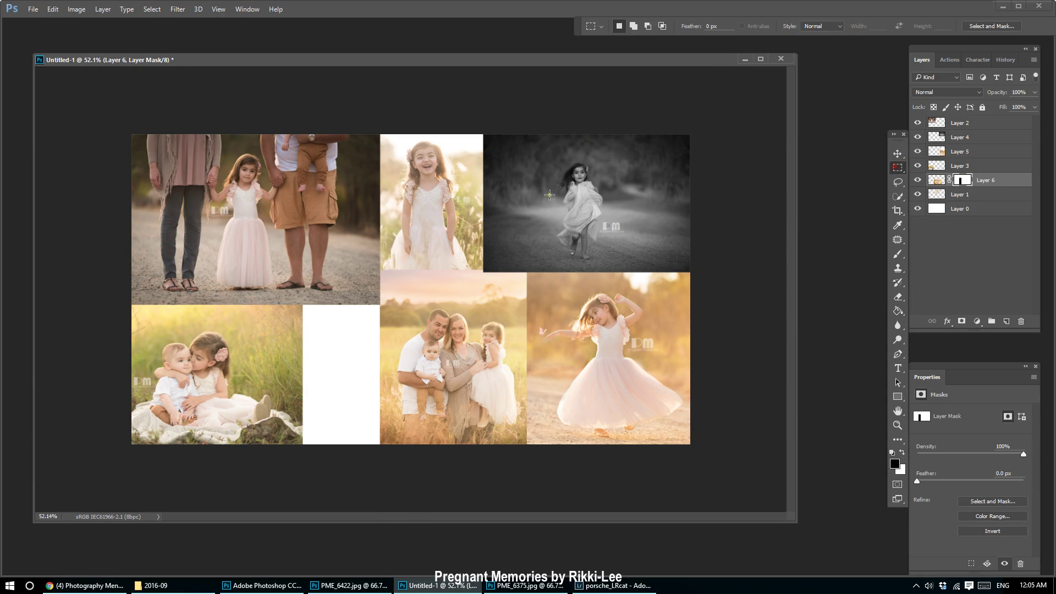
left_click(898, 153)
left_click(231, 363)
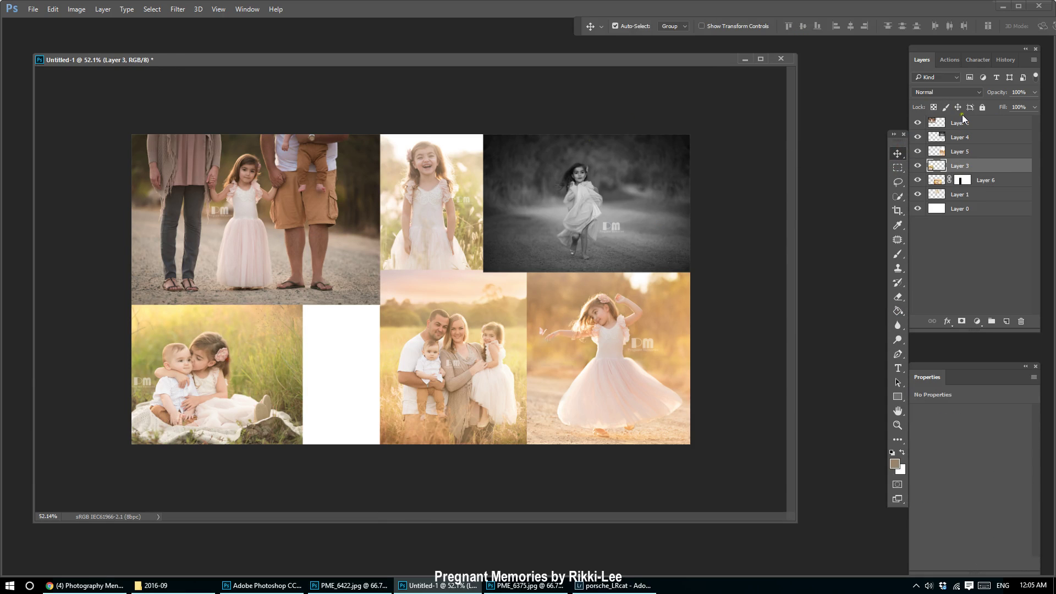
left_click(897, 167)
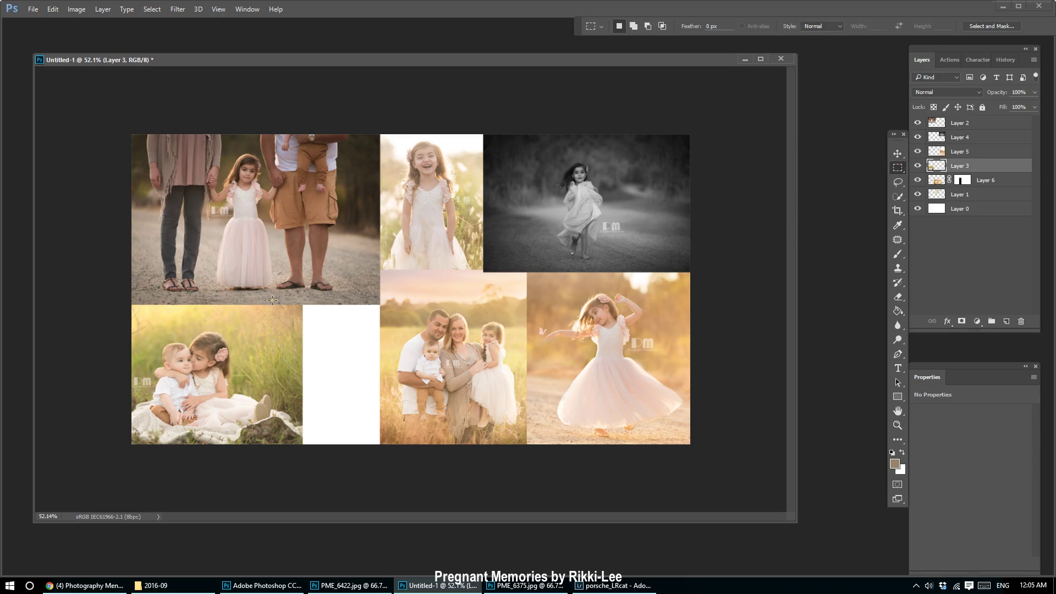
left_click_drag(262, 294, 354, 515)
left_click(962, 321)
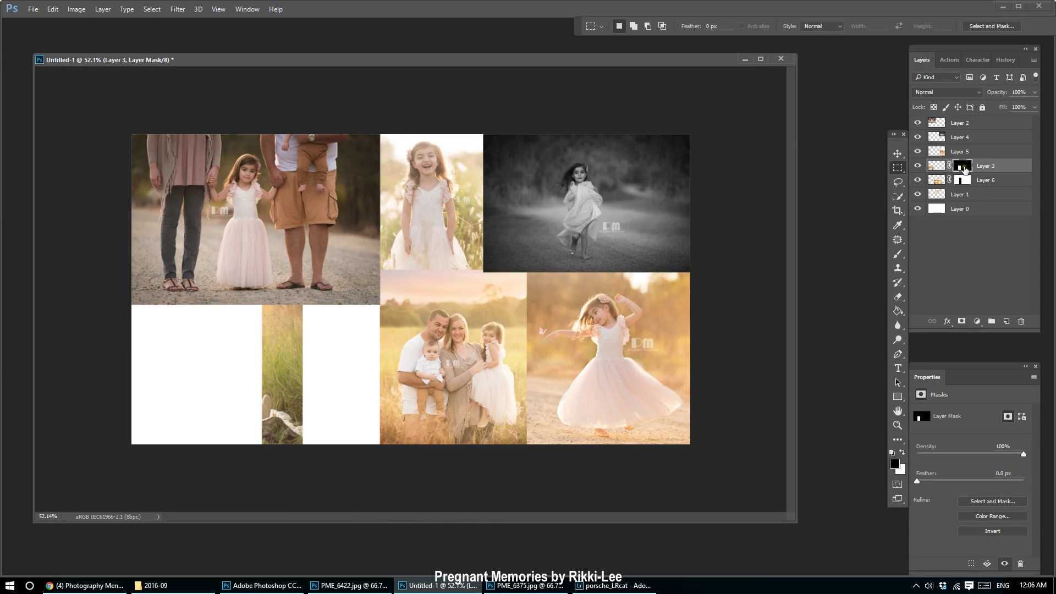
key("ctrl+i")
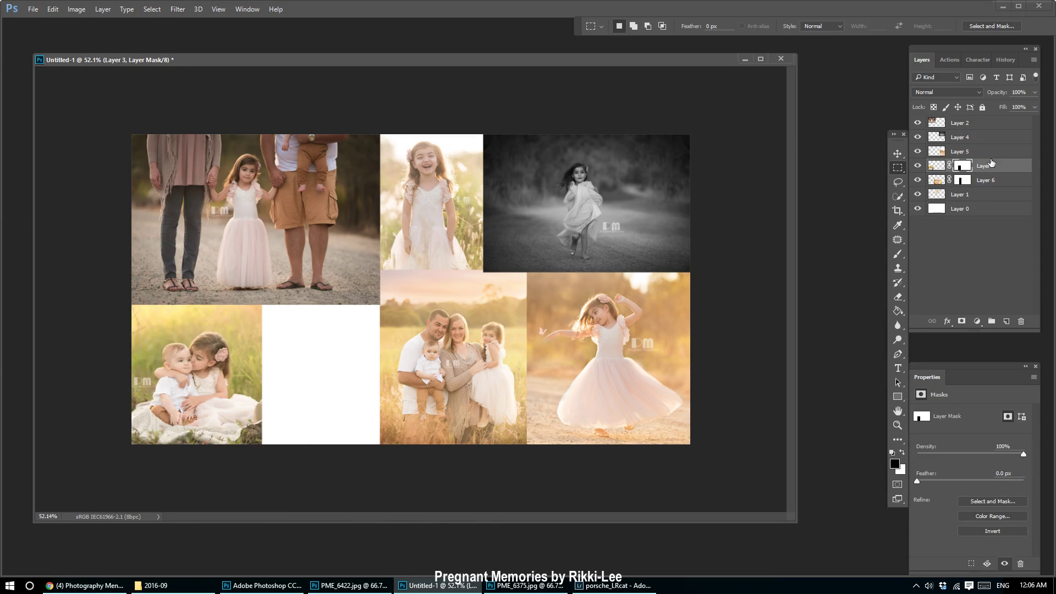
left_click(898, 153)
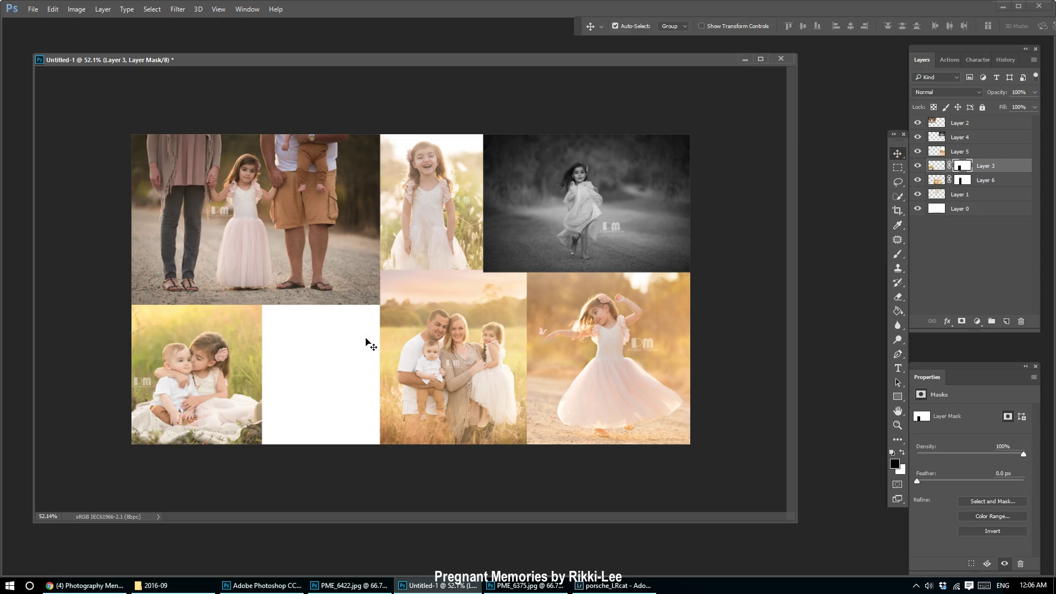
left_click(1009, 127)
Create a new layer and type HELLO in a text box over the blank white panel.
left_click(1007, 321)
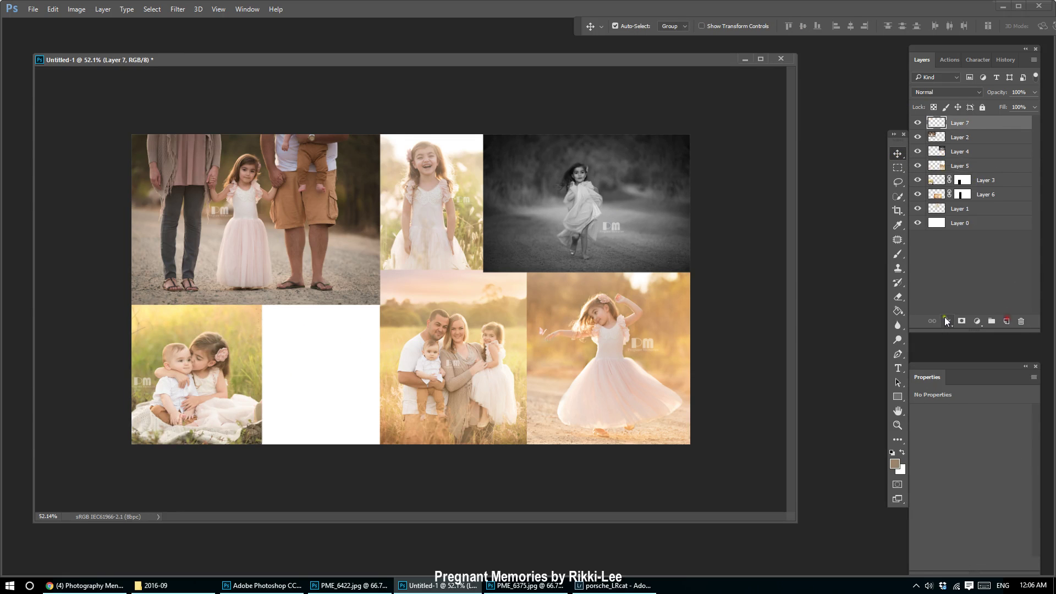
left_click(898, 366)
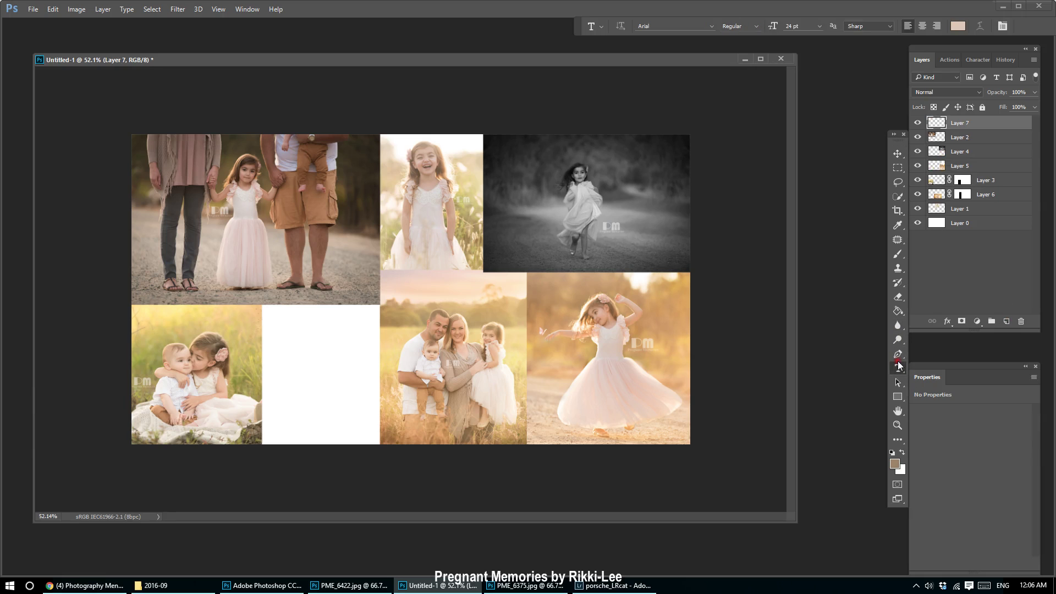
left_click_drag(273, 315, 374, 435)
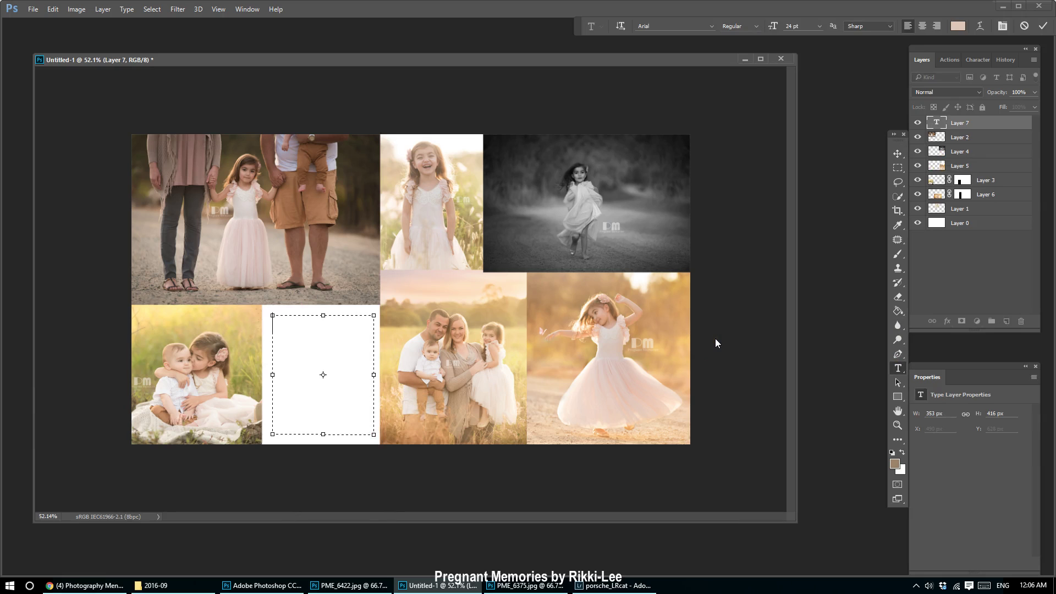
type("HELLO")
key("ctrl+a")
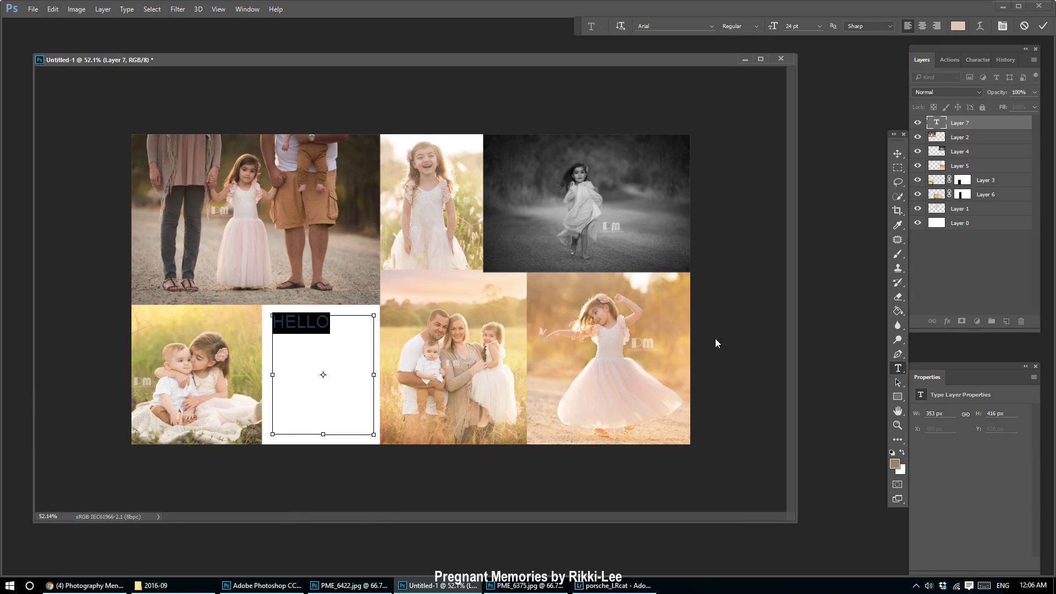
left_click(899, 154)
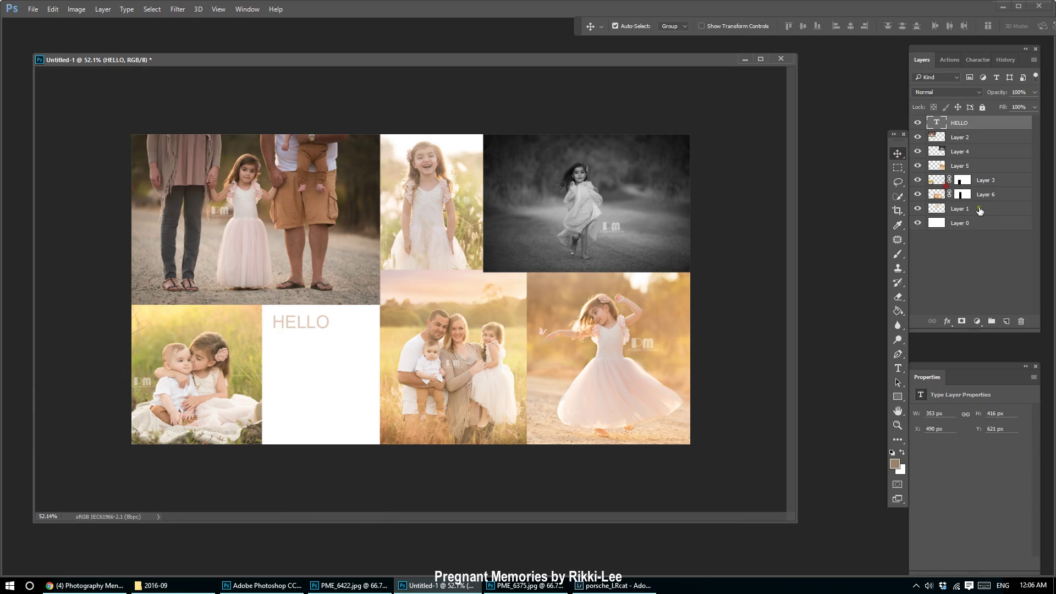
left_click(986, 223)
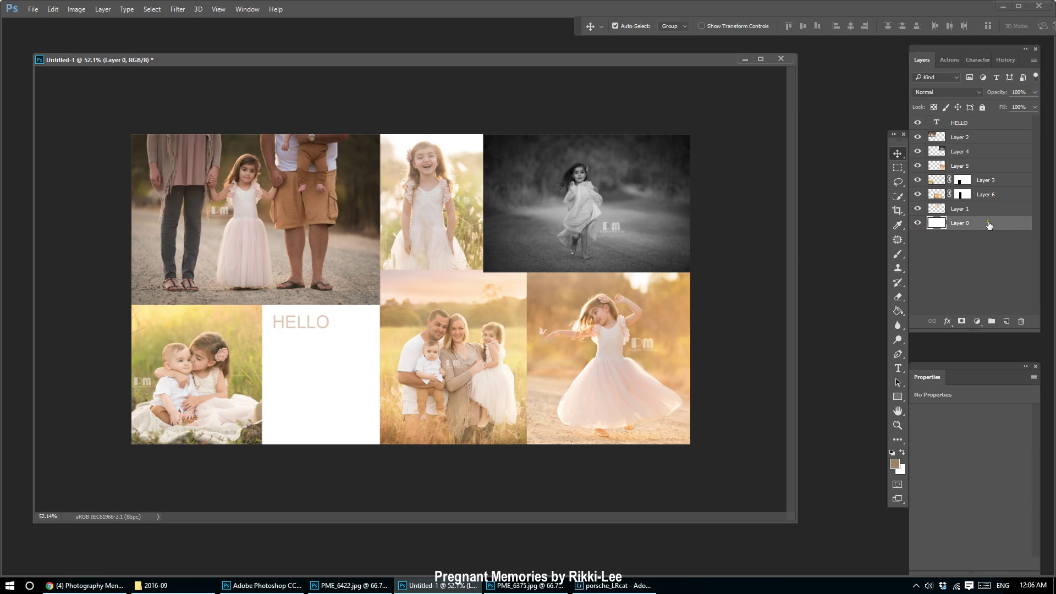
Fill the panel behind HELLO with a brown sampled from a photo, then with a golden tan.
left_click(898, 466)
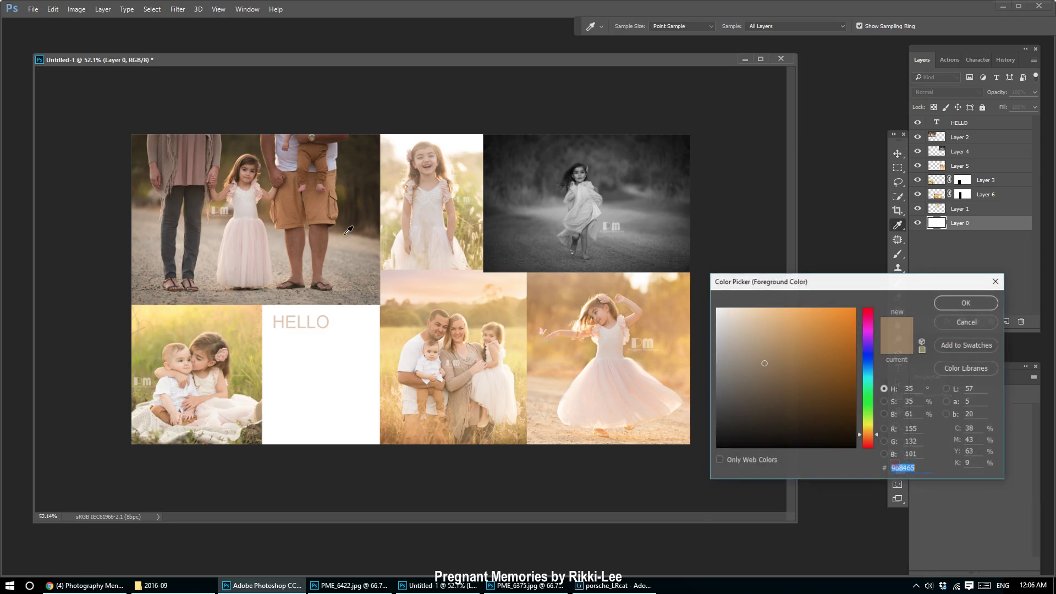
left_click(324, 147)
left_click(958, 306)
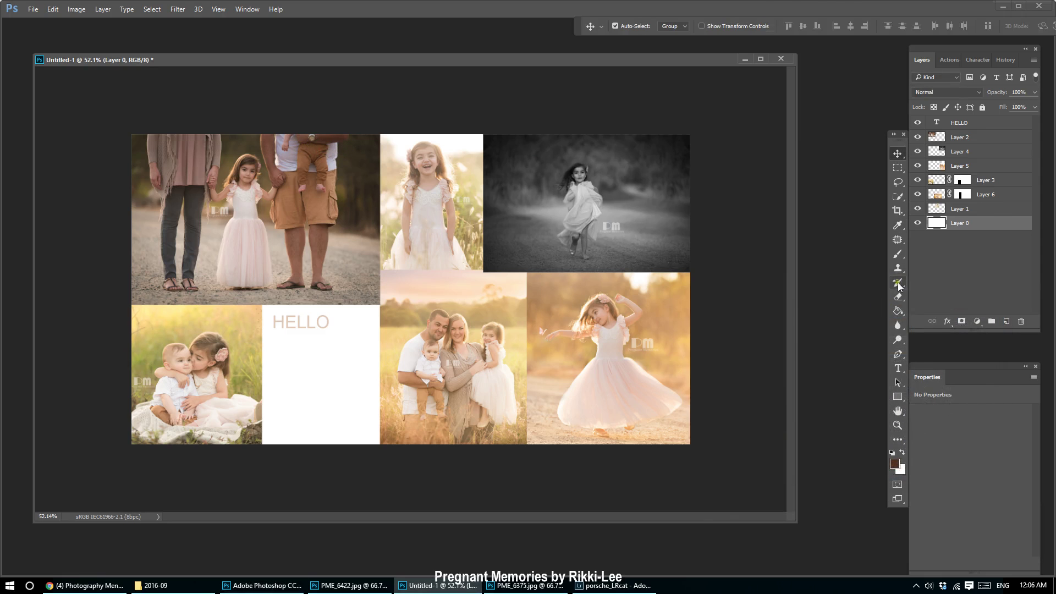
left_click(898, 311)
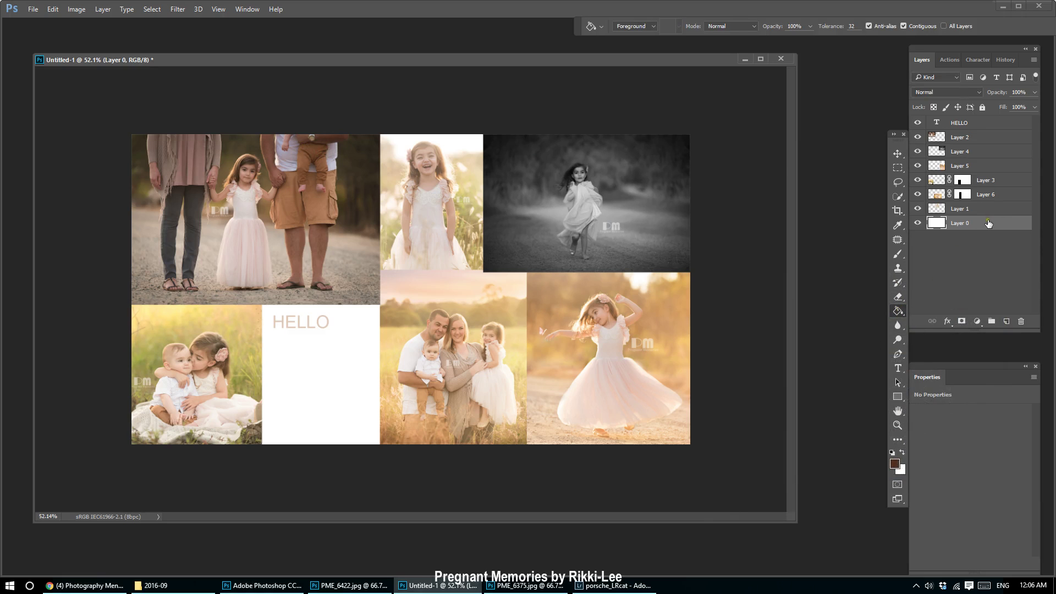
left_click(322, 358)
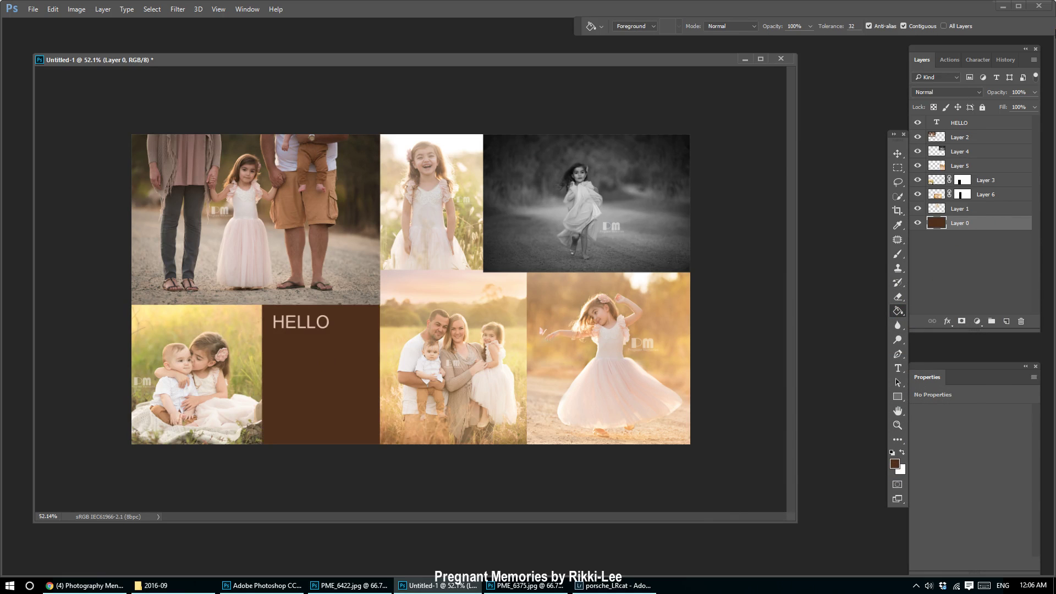
left_click(895, 463)
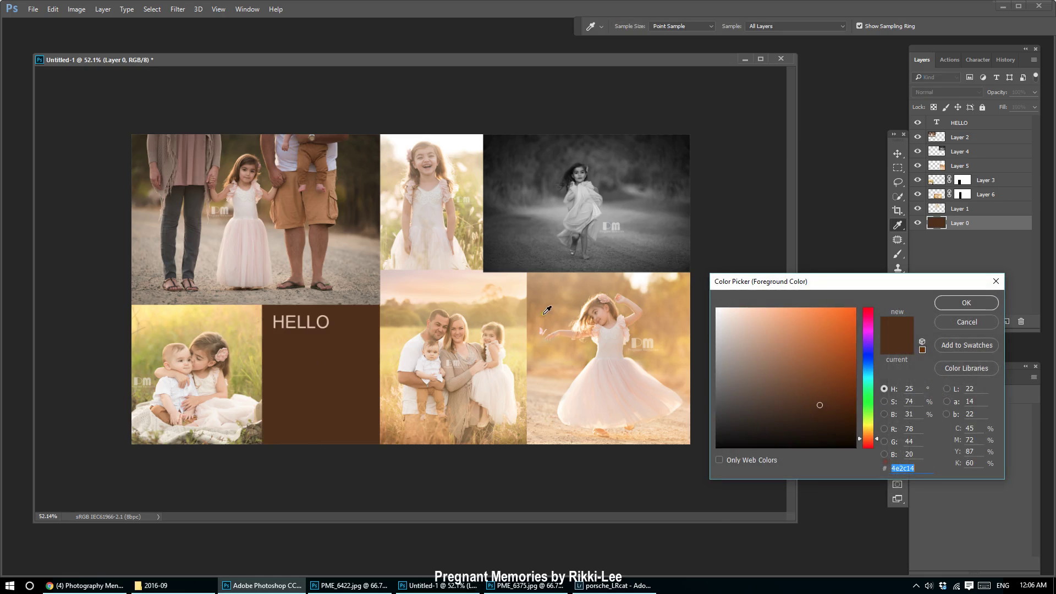
left_click(545, 308)
left_click(967, 306)
left_click(301, 357)
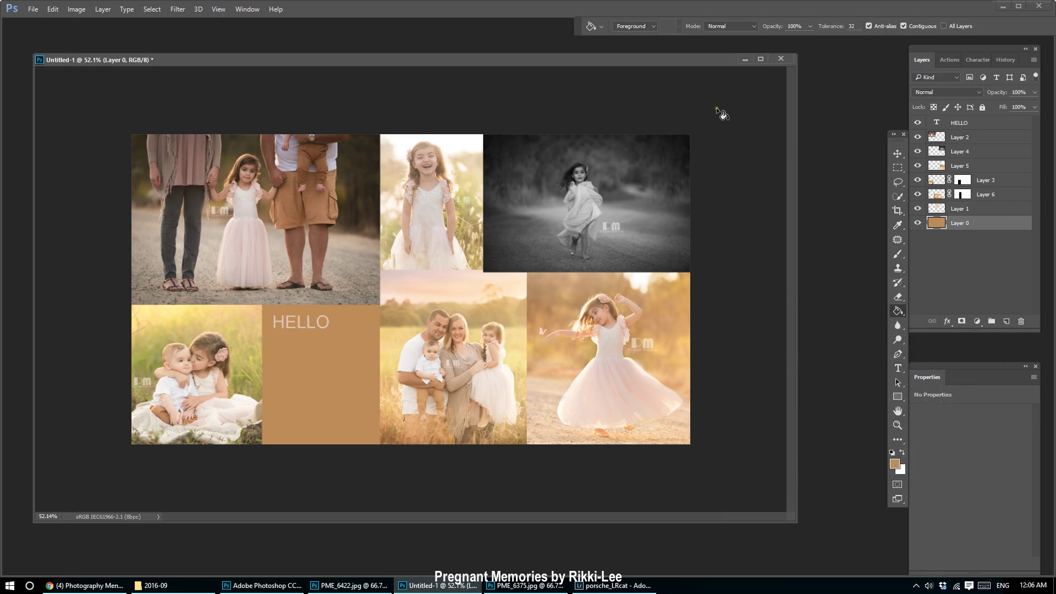
Refill the panel with a darker brown, then settle on a soft peach sampled from a photo.
left_click(896, 466)
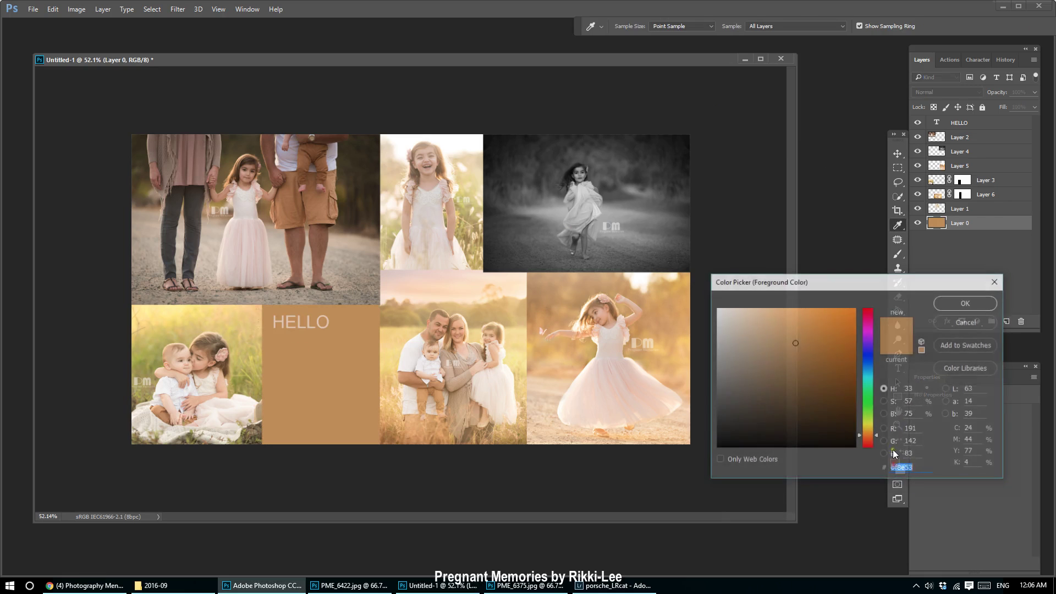
left_click(379, 156)
left_click(945, 304)
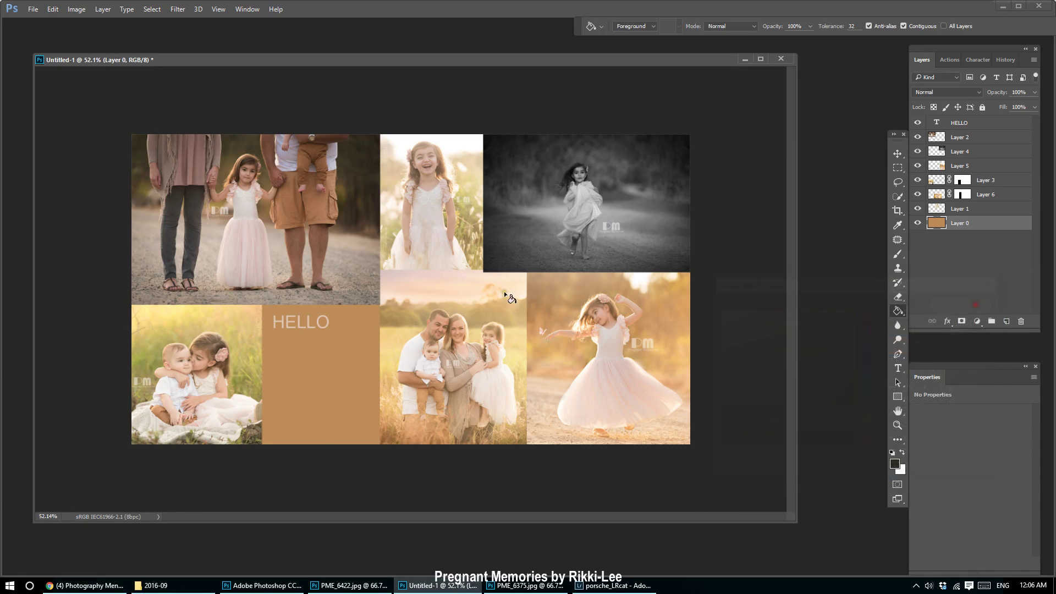
left_click(332, 367)
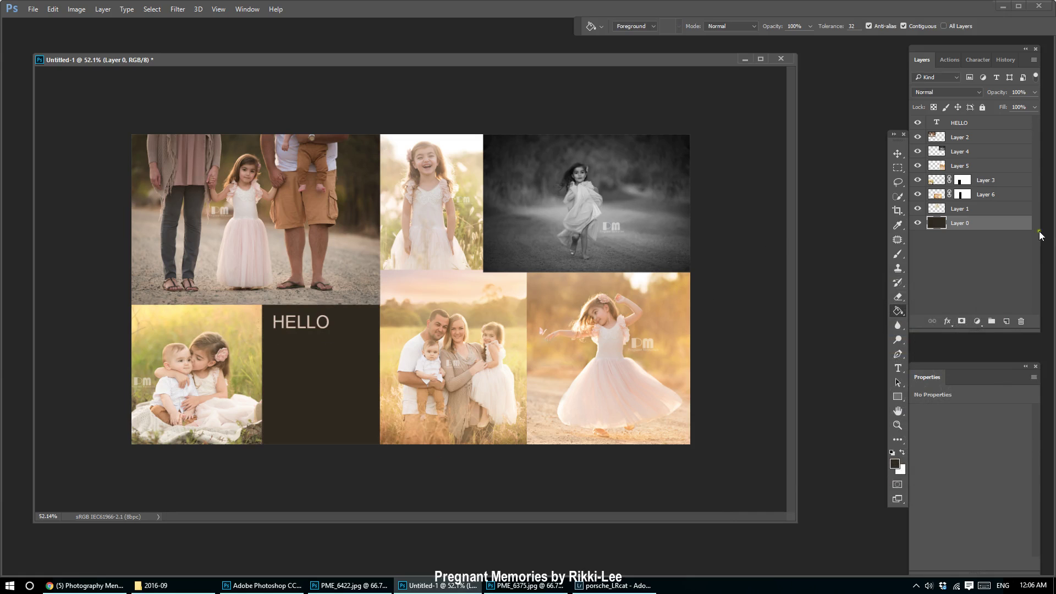
left_click(895, 465)
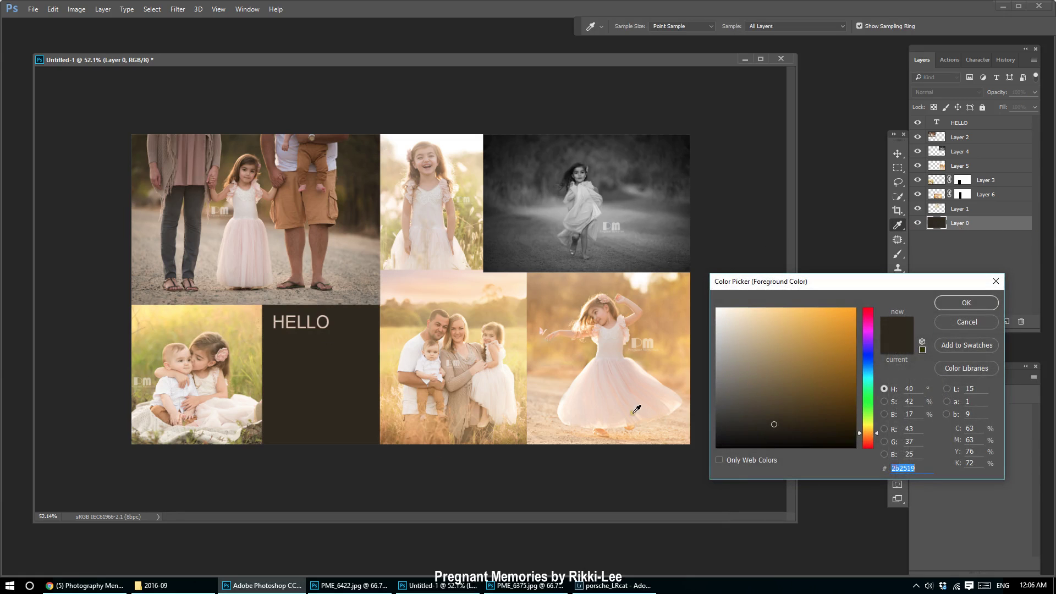
left_click(638, 407)
left_click(964, 303)
left_click(310, 369)
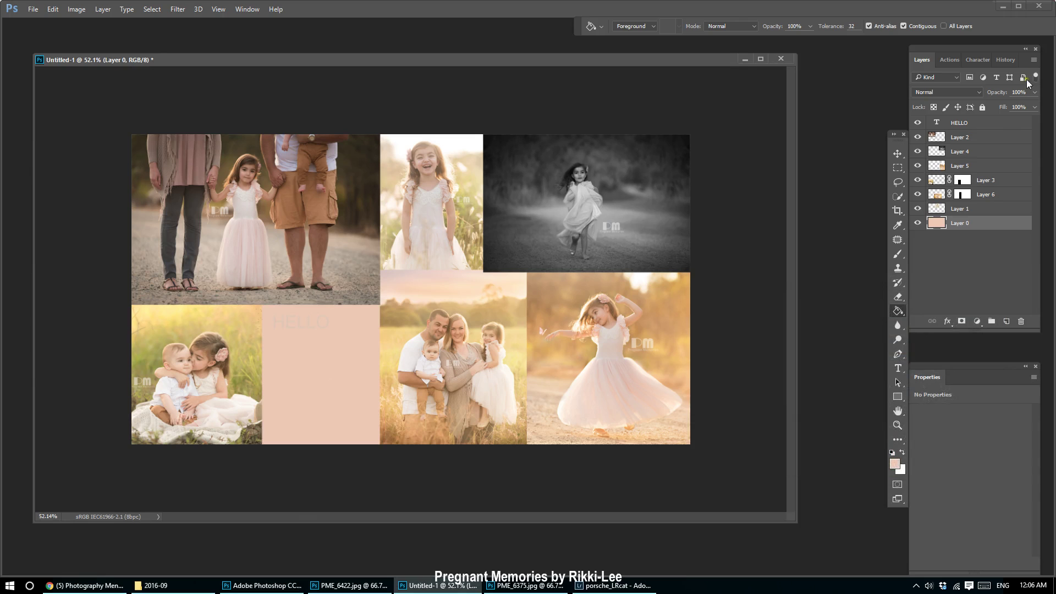
left_click(997, 124)
Recolour HELLO with a brown sampled from a photo and move it toward the panel's centre.
left_click(898, 368)
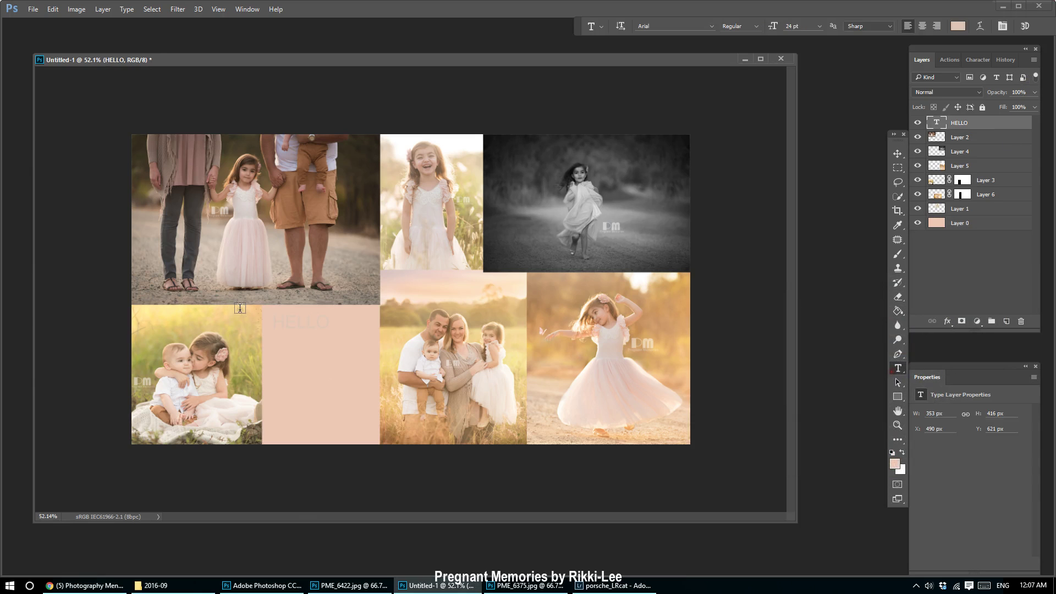
left_click(282, 323)
key("ctrl+a")
left_click(958, 26)
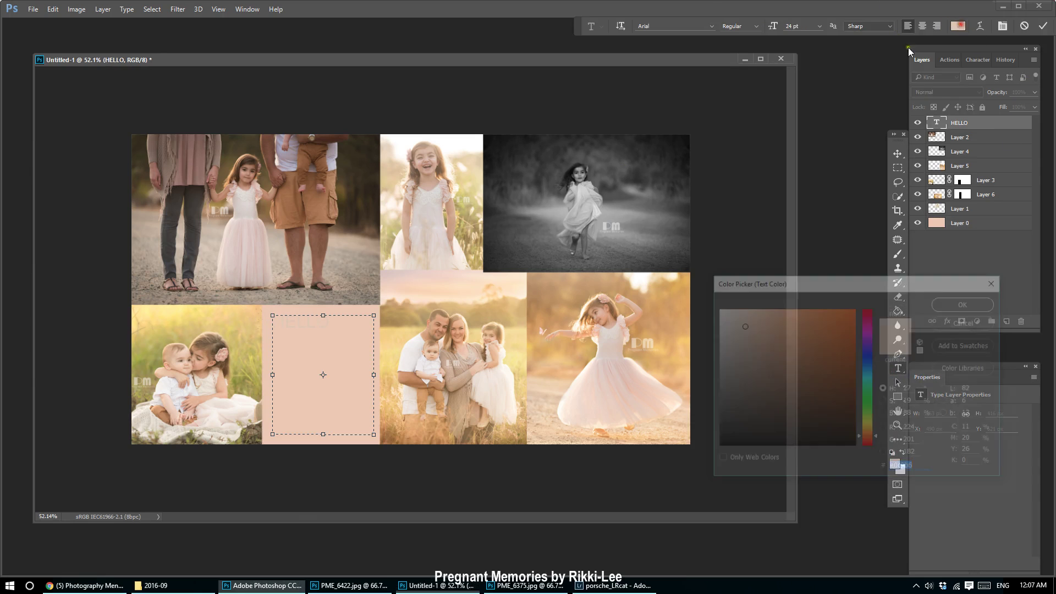
left_click(317, 150)
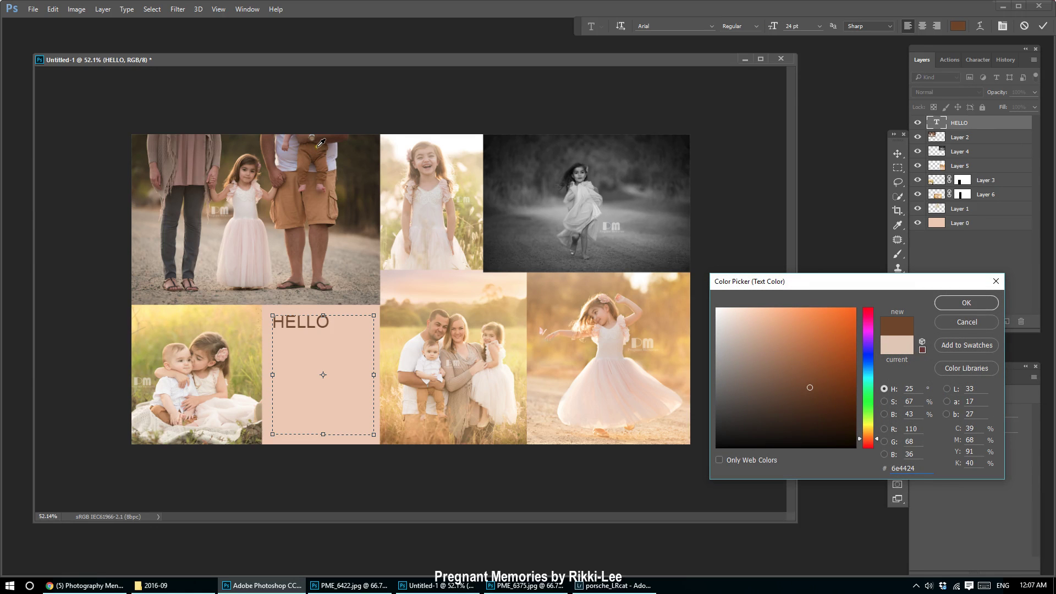
left_click(967, 303)
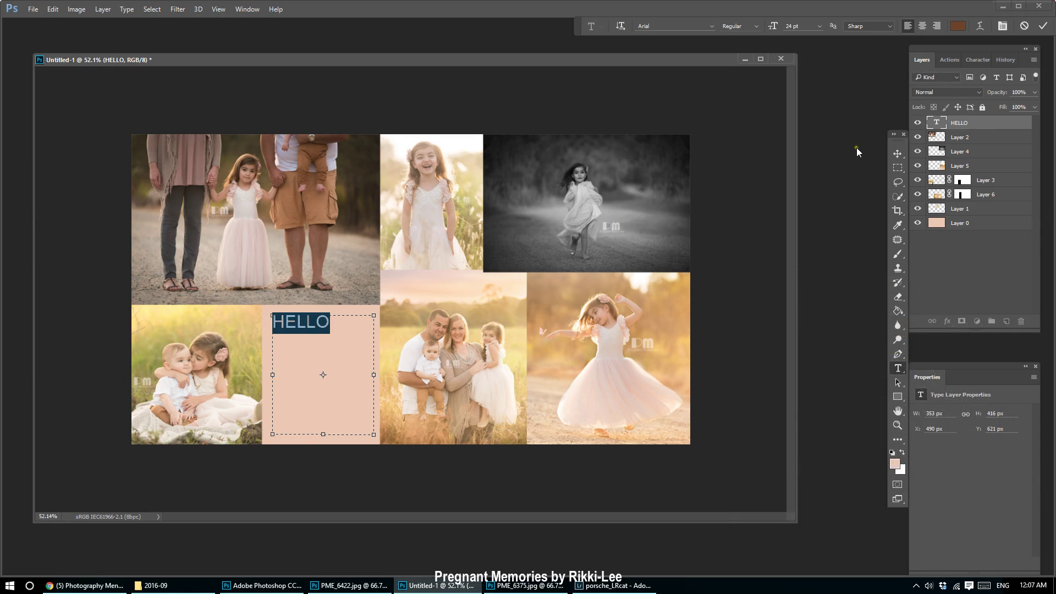
left_click(898, 154)
left_click_drag(305, 322, 324, 335)
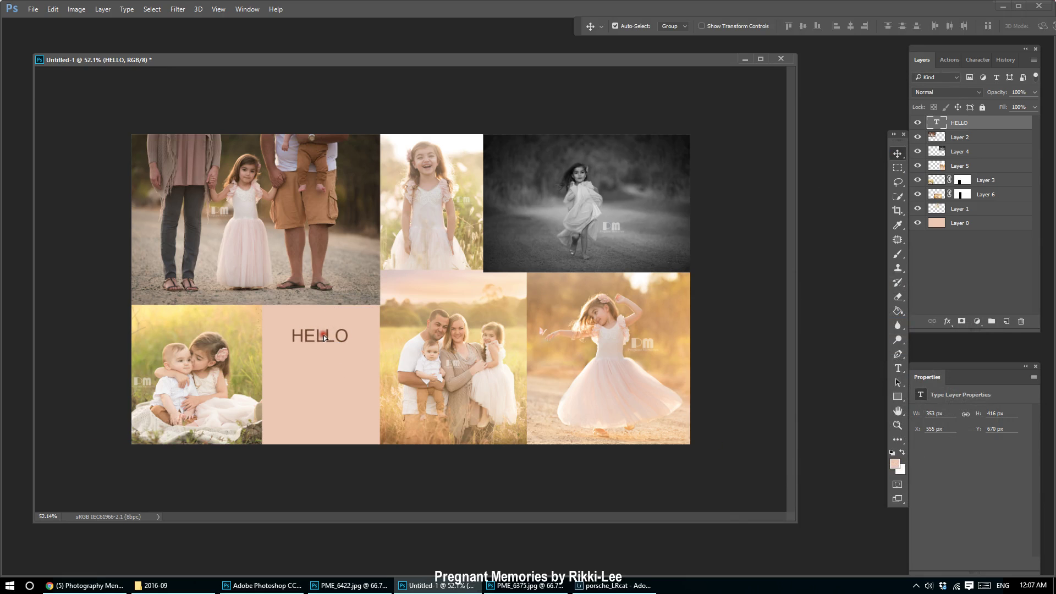
Add the paragraph 'This is where I am going to put my information' at 11 pt, 18 pt leading, centre-aligned.
left_click(897, 368)
left_click_drag(282, 363, 361, 428)
type("This is ")
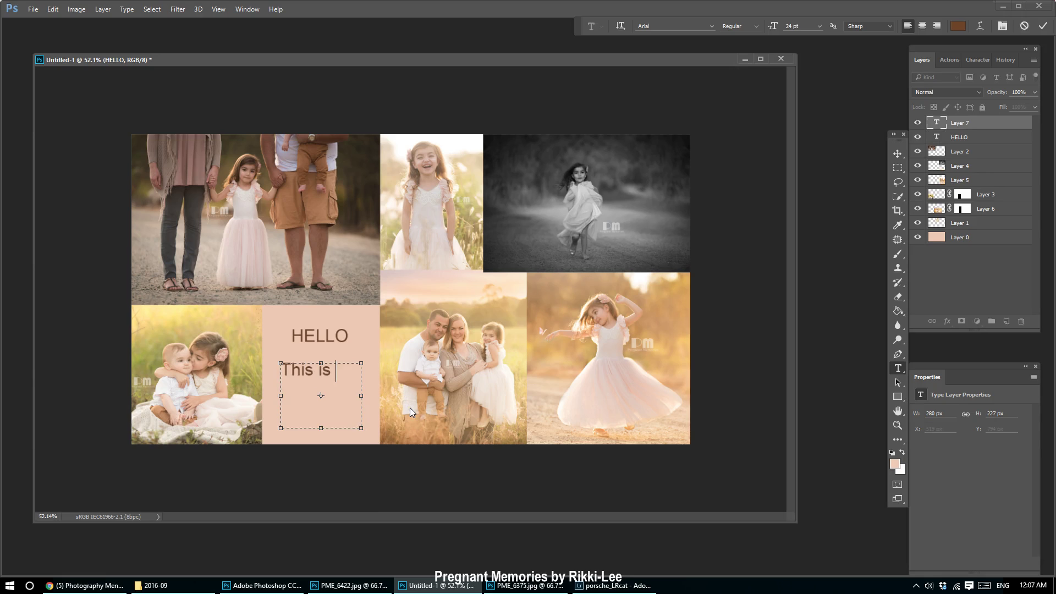
type("where I am going")
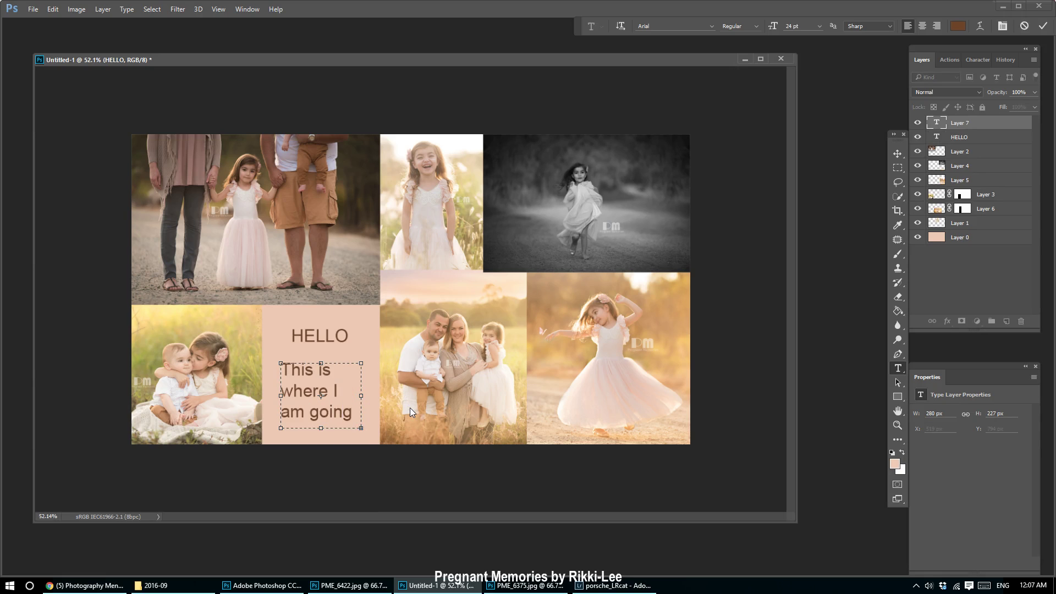
key("ctrl+a")
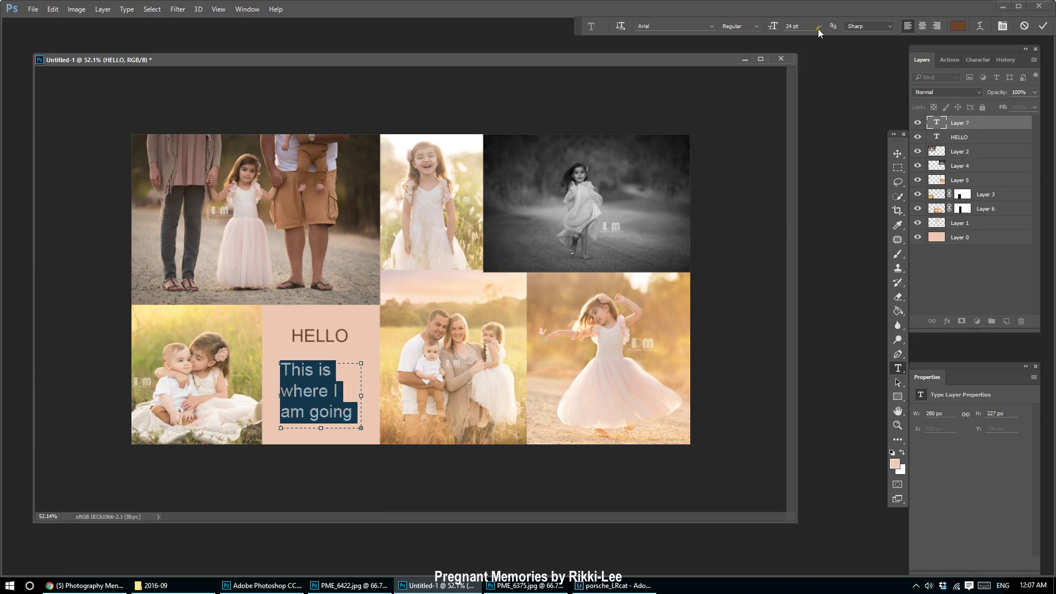
left_click(818, 28)
left_click(820, 108)
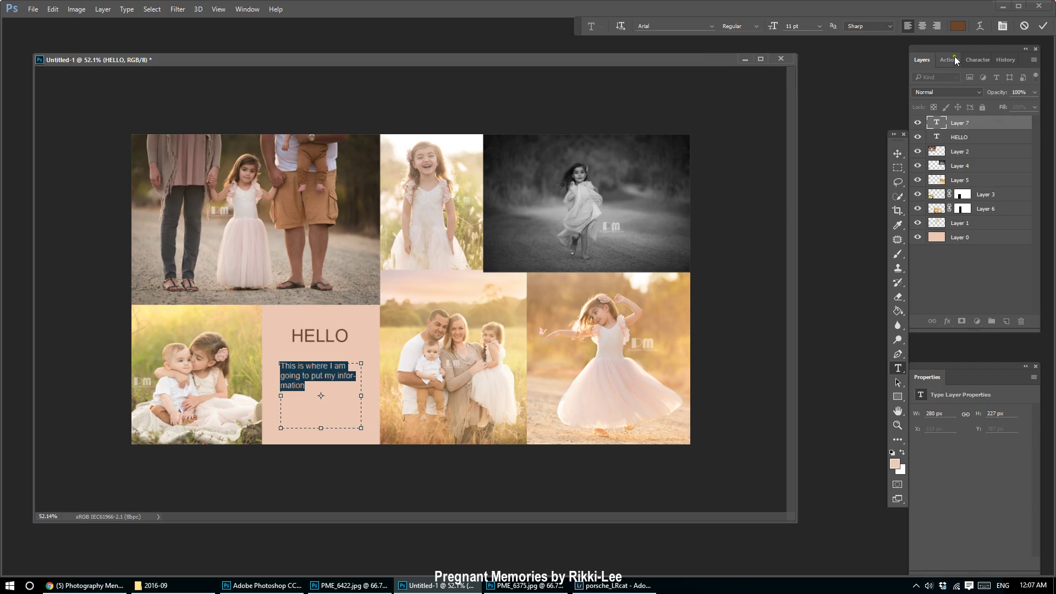
left_click(978, 59)
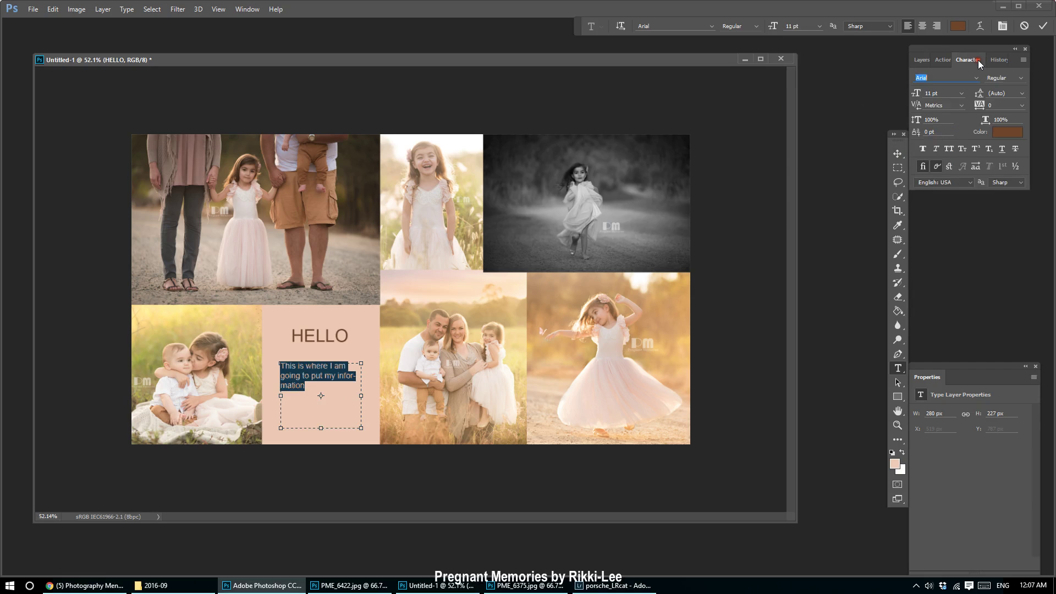
left_click(1021, 94)
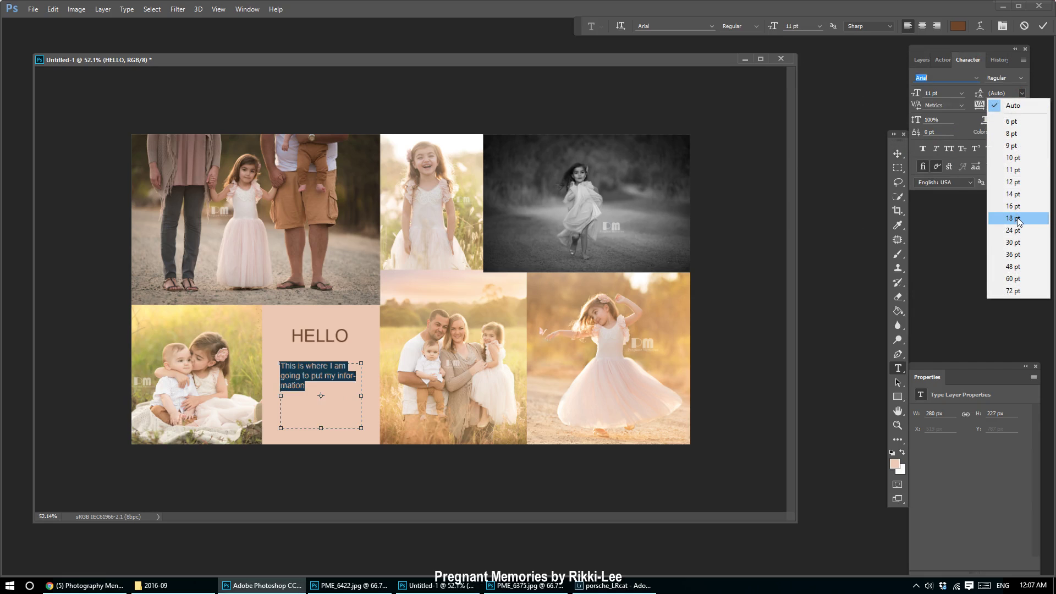
left_click(1018, 218)
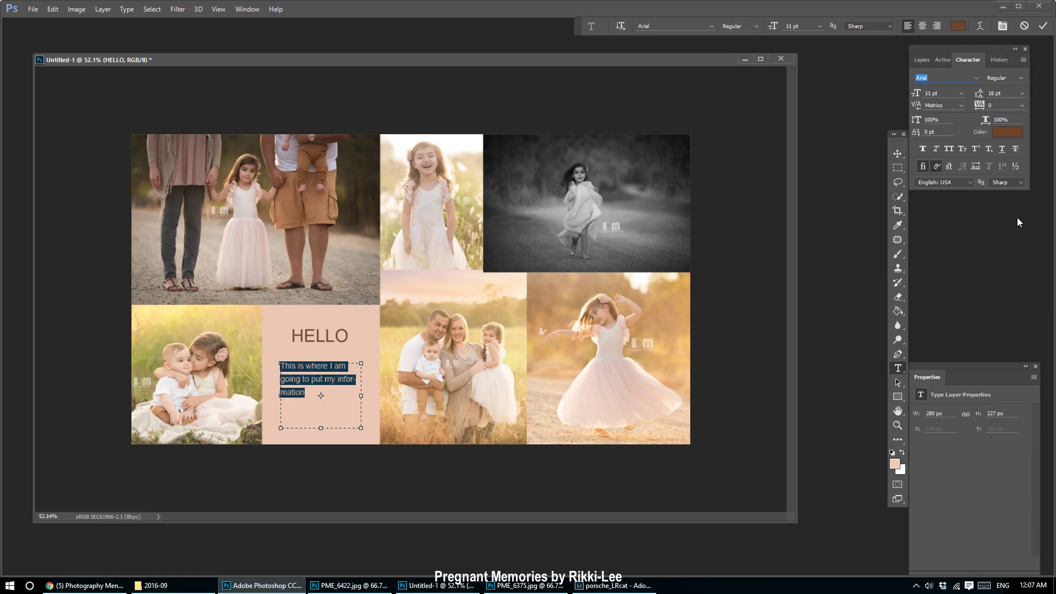
left_click_drag(360, 395, 378, 393)
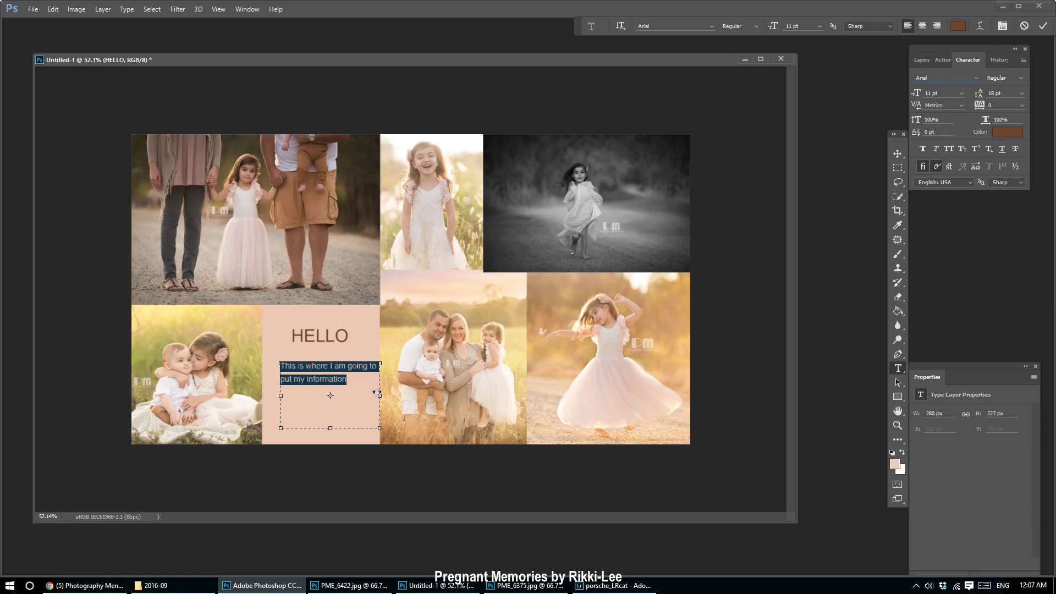
left_click(923, 25)
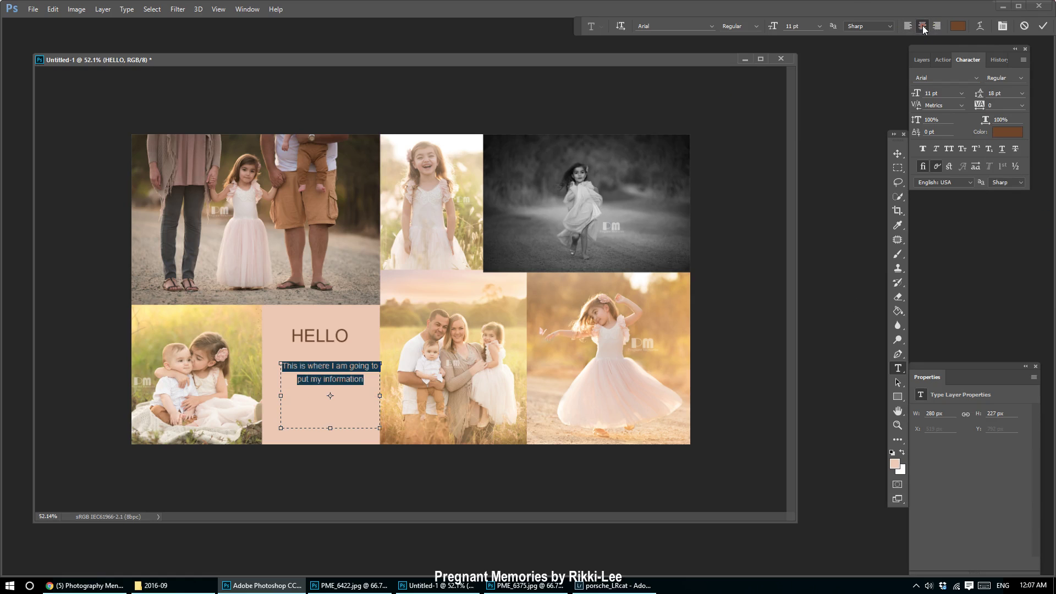
Nudge the paragraph up and left so it sits neatly beneath HELLO.
left_click(898, 154)
left_click_drag(332, 383, 325, 377)
key("Up")
key("Up")
key("Up")
key("Up")
key("Up")
key("Up")
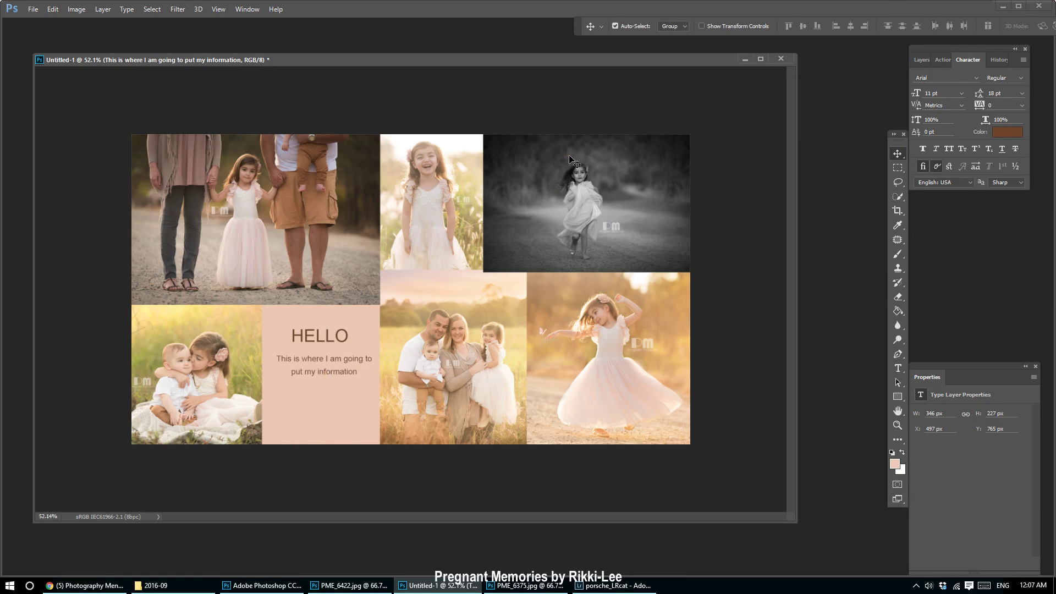
key("Left")
key("Left")
key("Left")
key("Left")
left_click(321, 337)
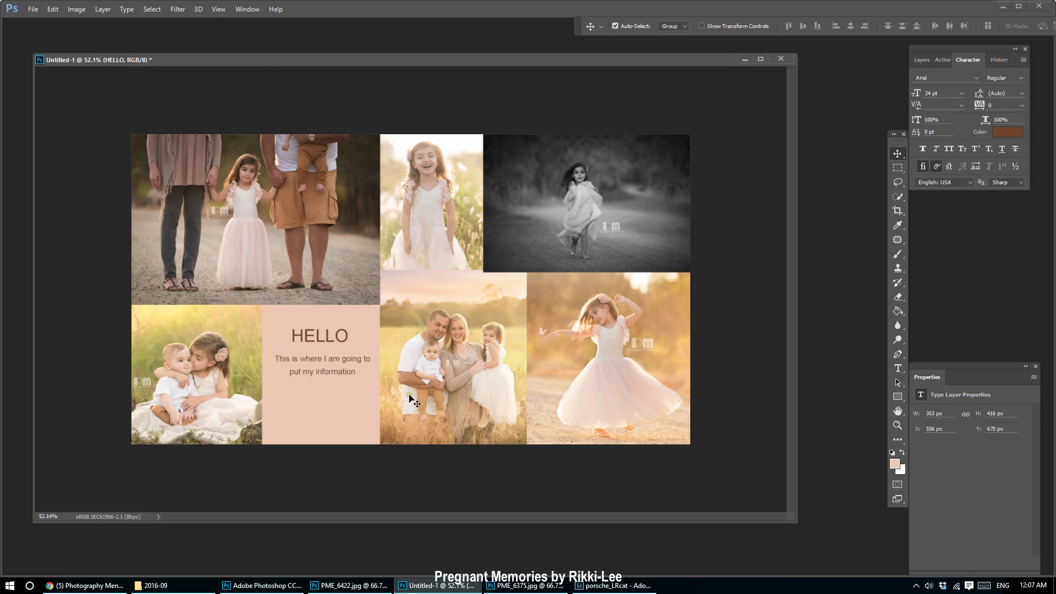
left_click(321, 370)
key("Up")
key("Up")
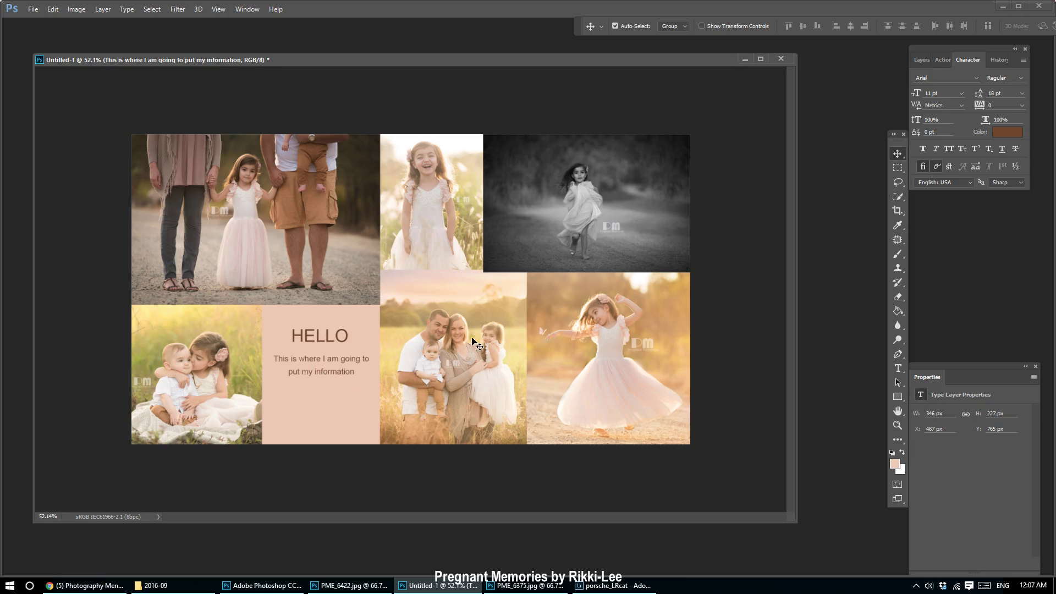
key("Left")
key("Left")
key("Left")
key("Left")
left_click(897, 368)
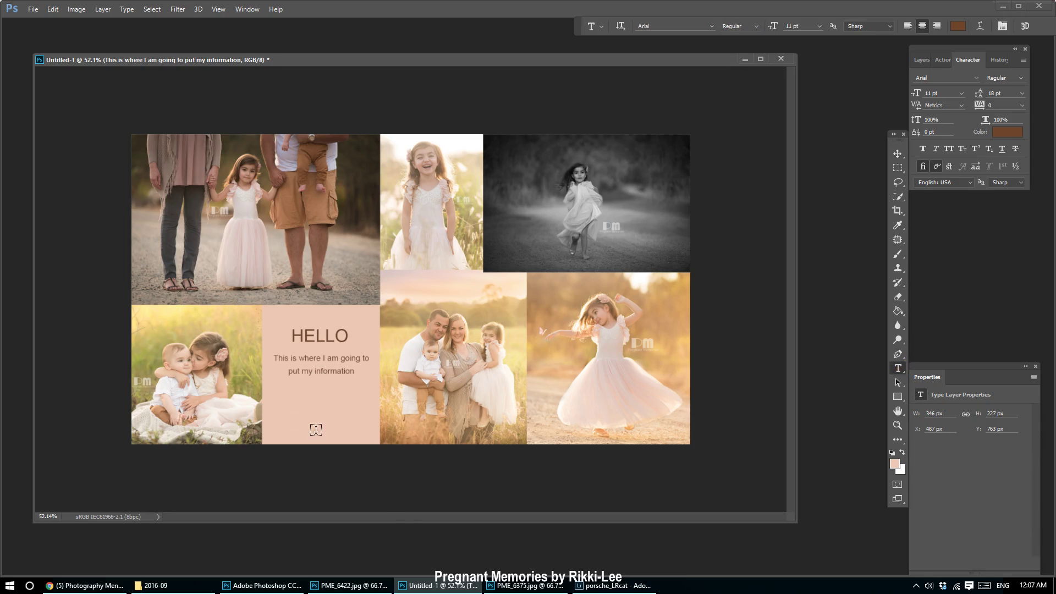
Add a 9 pt contact line, 'Please contact me at:' followed by an e-mail address, near the panel bottom.
left_click_drag(273, 396, 370, 436)
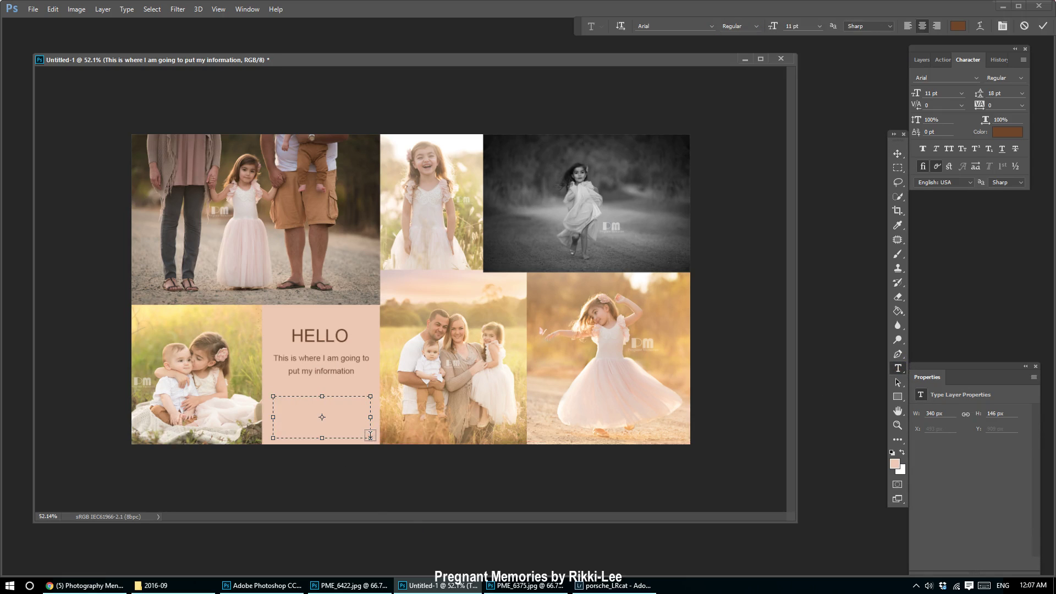
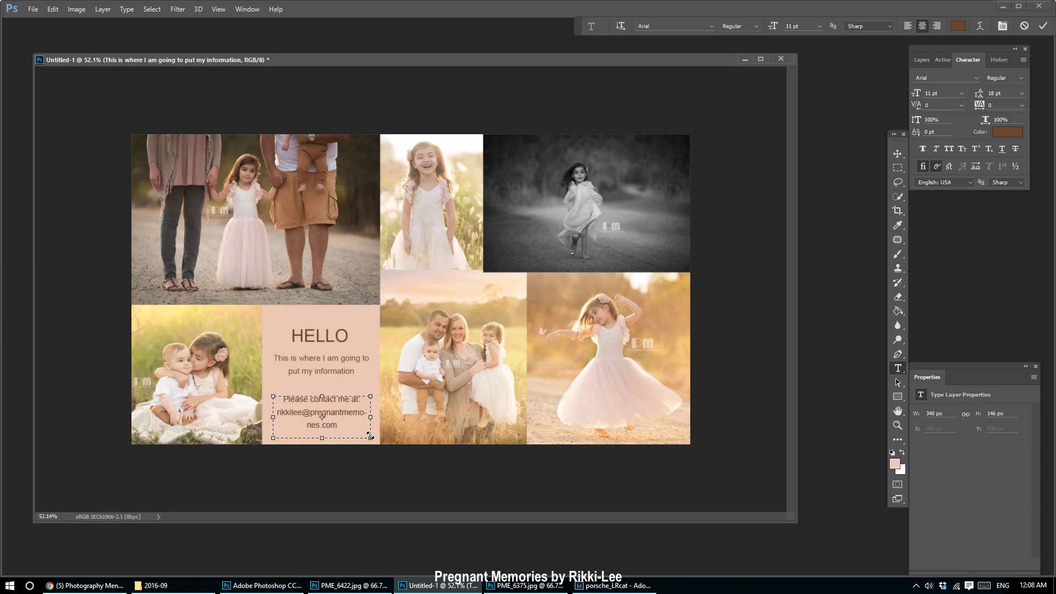
key("ctrl+a")
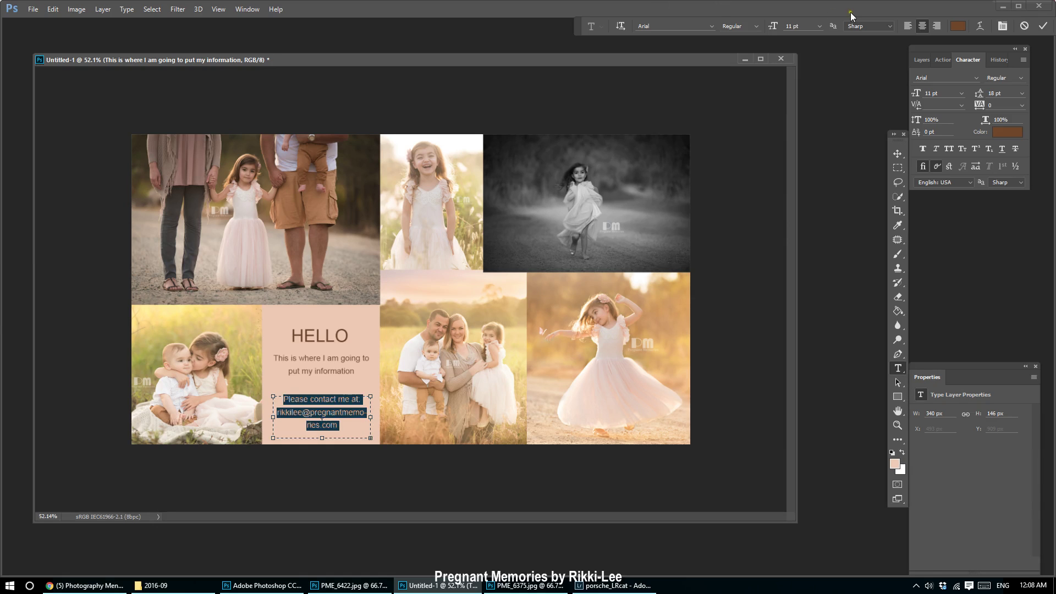
left_click(820, 26)
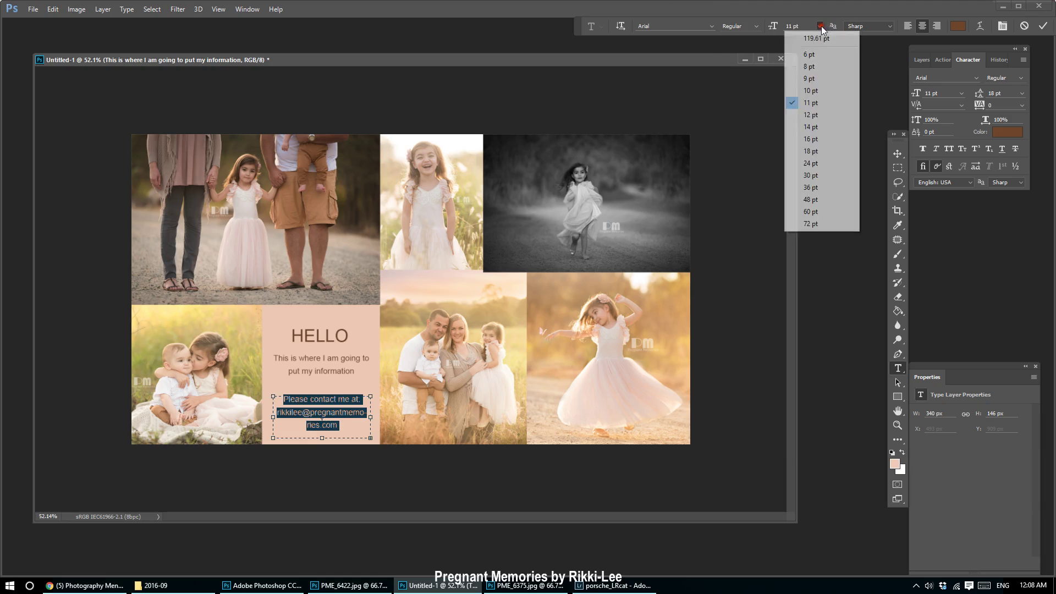
left_click(823, 78)
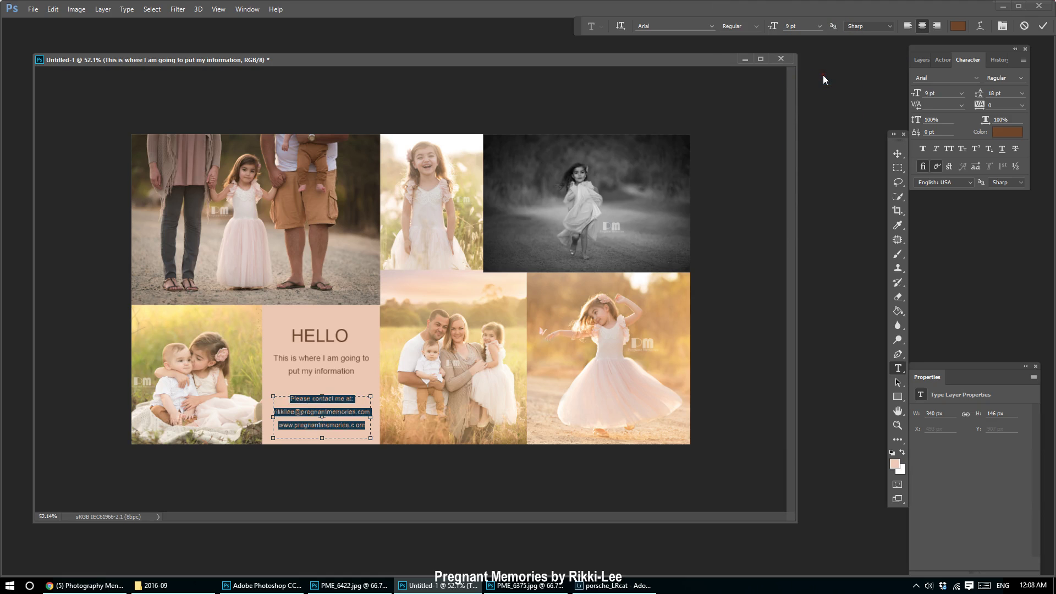
Keep the contact text in the original brown and set its line spacing to Auto.
left_click(960, 26)
type("000000")
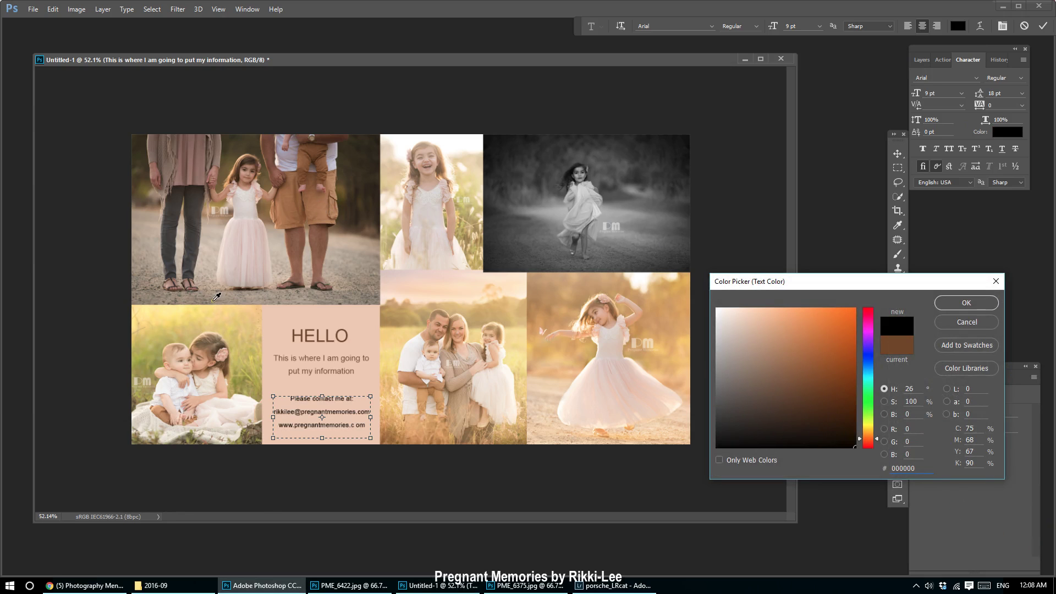
left_click(248, 276)
left_click(715, 307)
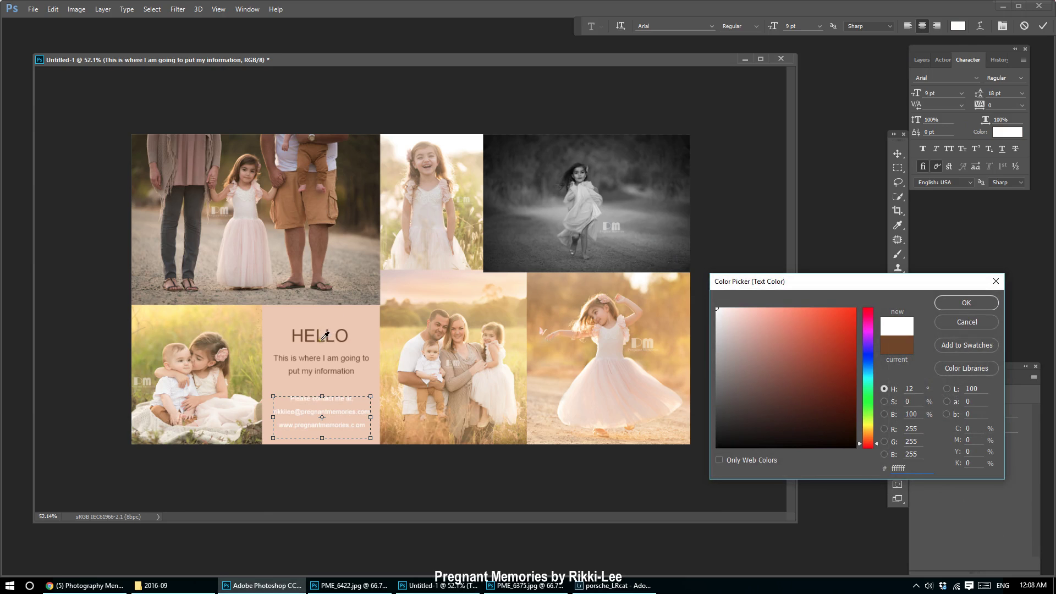
left_click(897, 346)
left_click(979, 301)
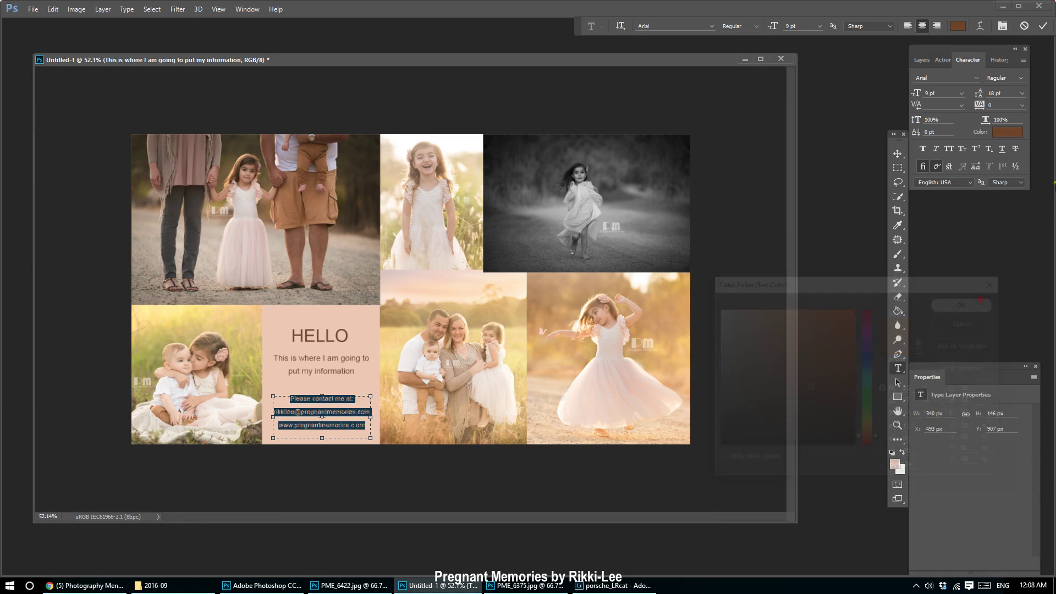
left_click(1020, 95)
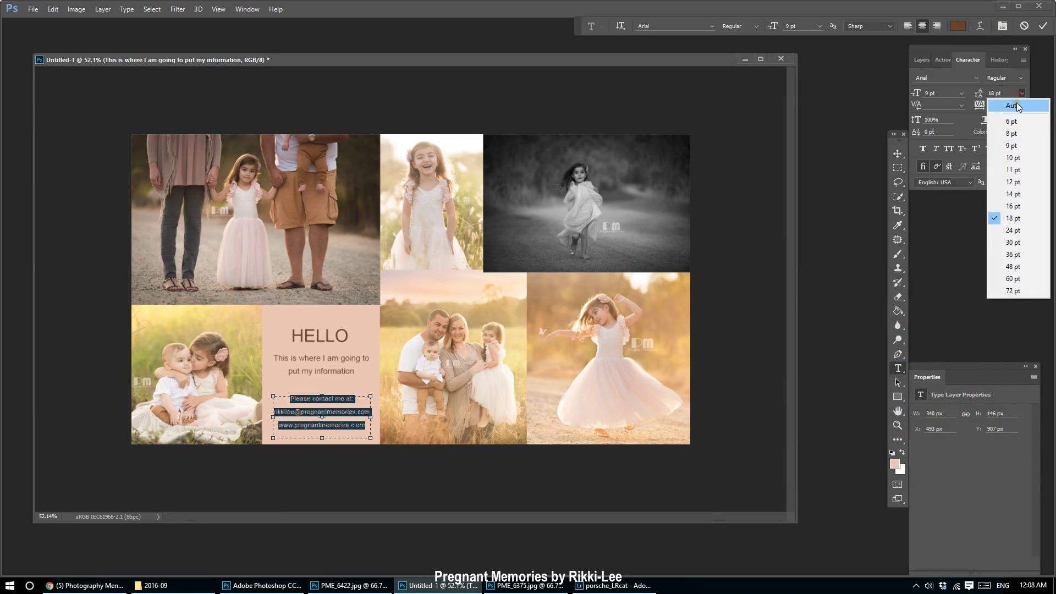
left_click(1018, 105)
left_click(897, 153)
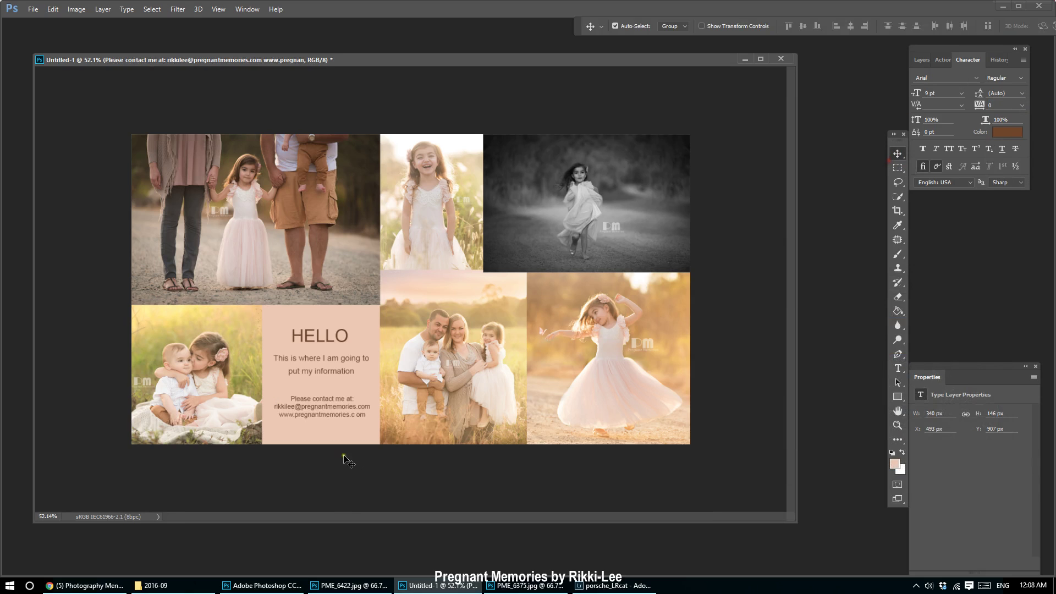
Move the contact text, the paragraph and the HELLO title lower on the panel.
left_click_drag(327, 408, 328, 430)
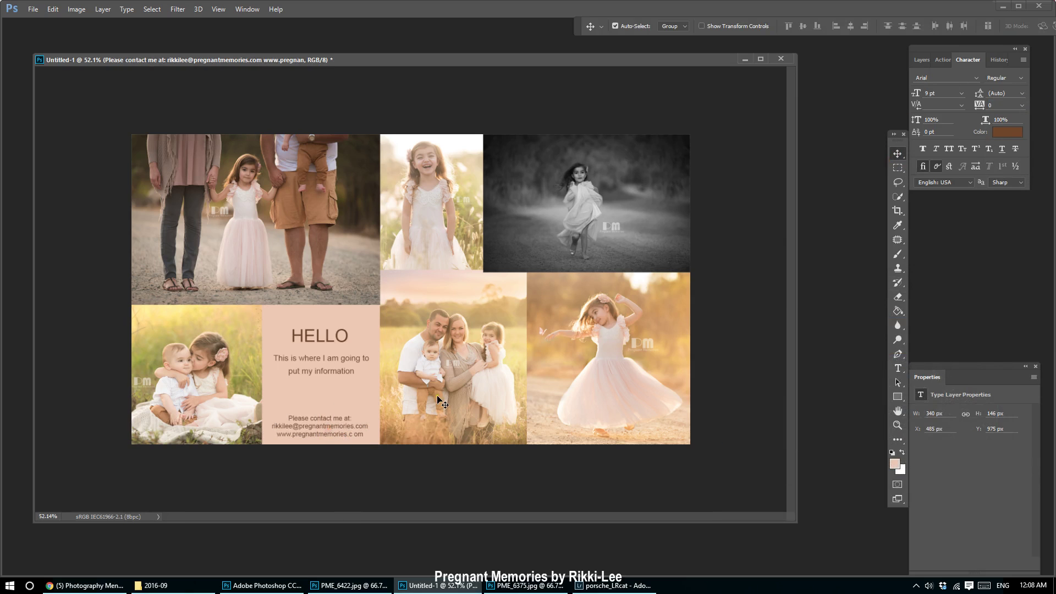
left_click_drag(321, 370, 321, 386)
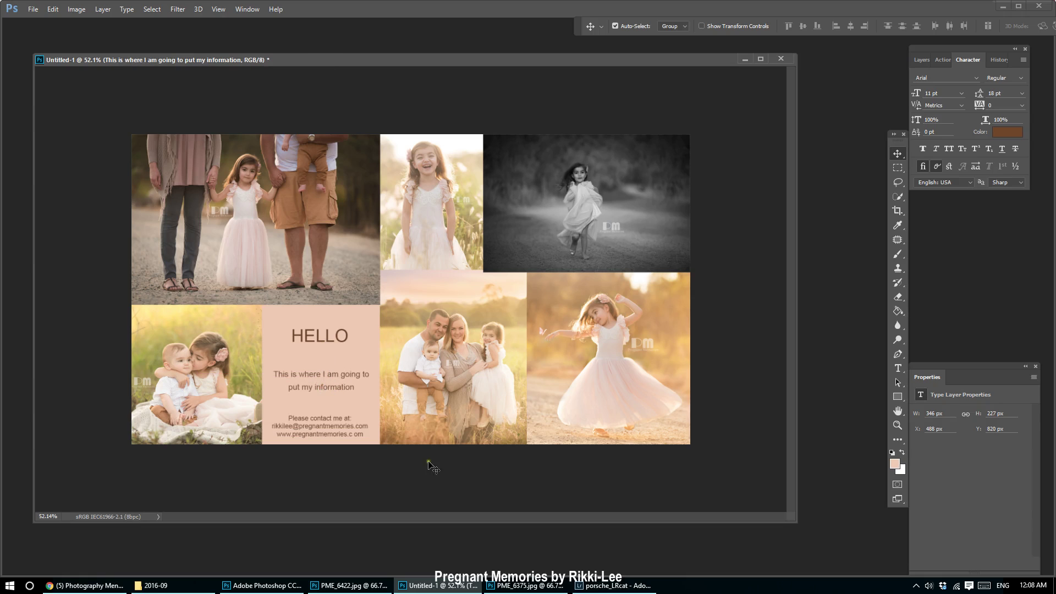
left_click_drag(326, 337, 327, 350)
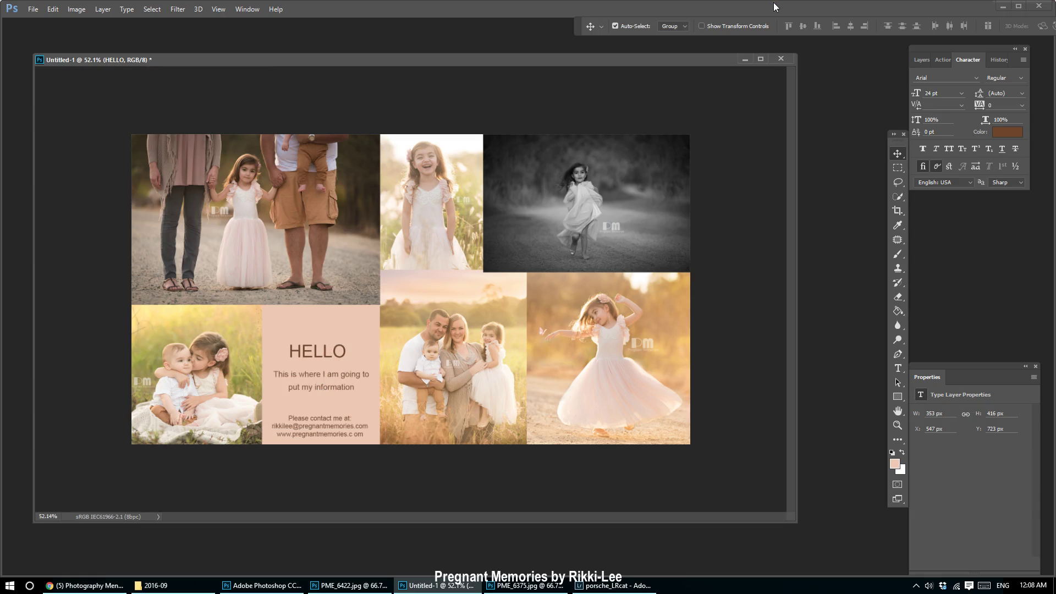
Nudge the HELLO title one step right with the arrow key, then zoom out and back in.
key("Right")
key("Right")
key("Right")
key("Right")
scroll(598, 131, "down", 4)
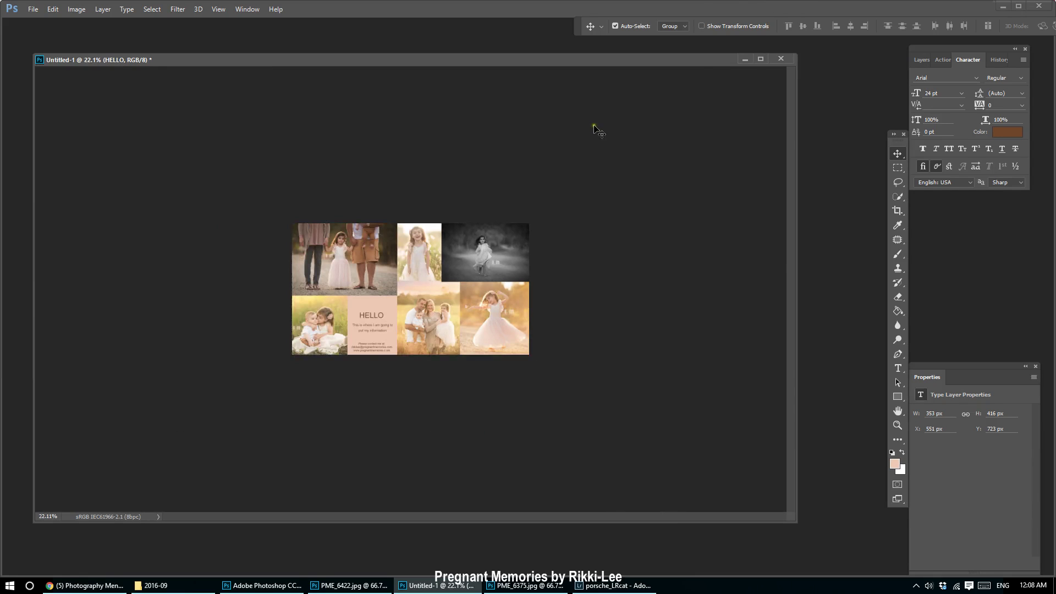
scroll(468, 347, "up", 4)
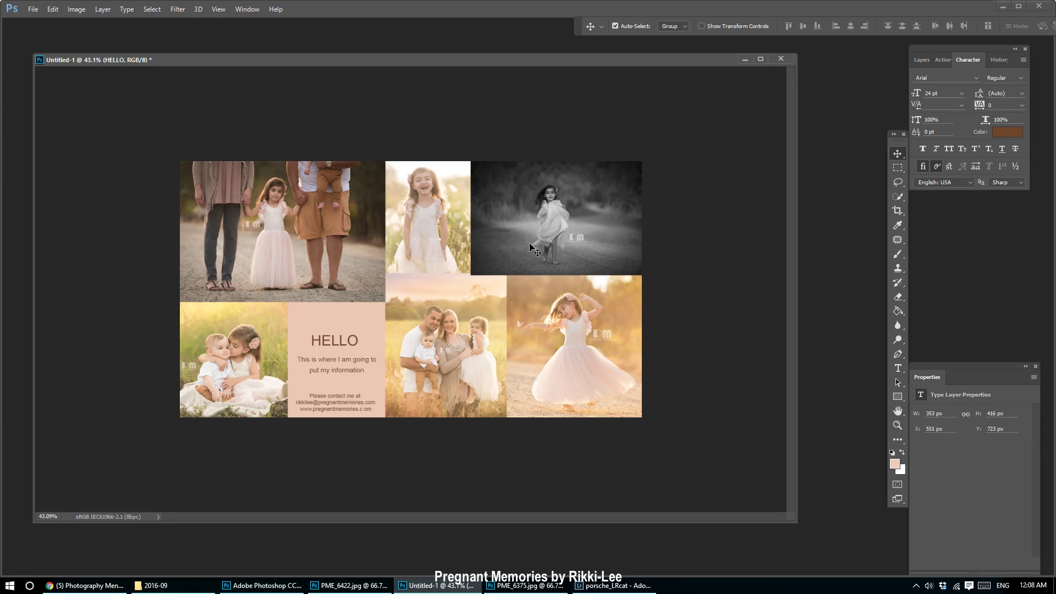
Hide the black-and-white photo layer and move the dancing girl photo up toward the top right.
left_click(921, 59)
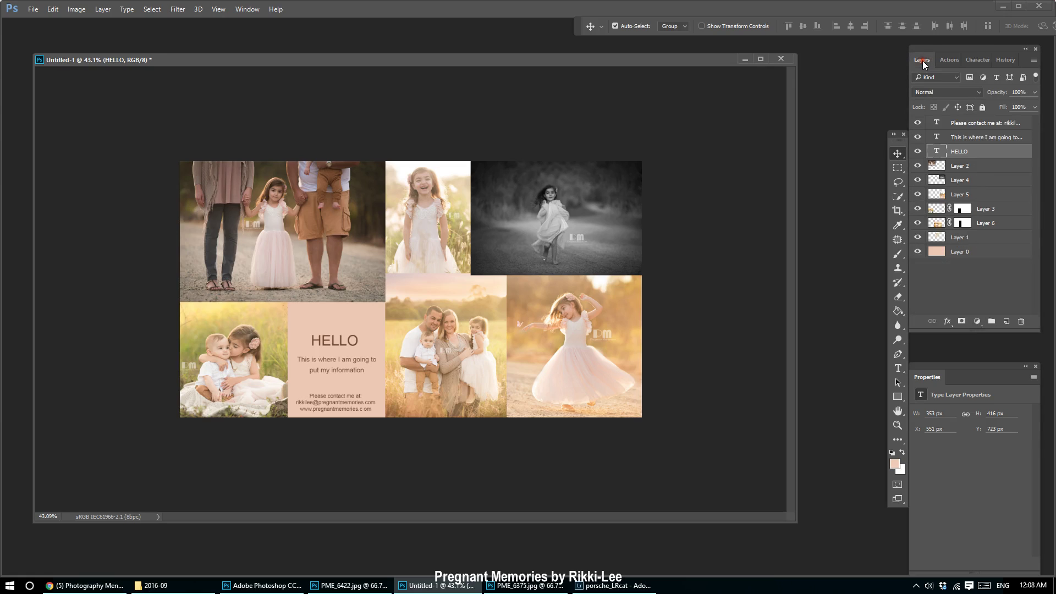
left_click(918, 181)
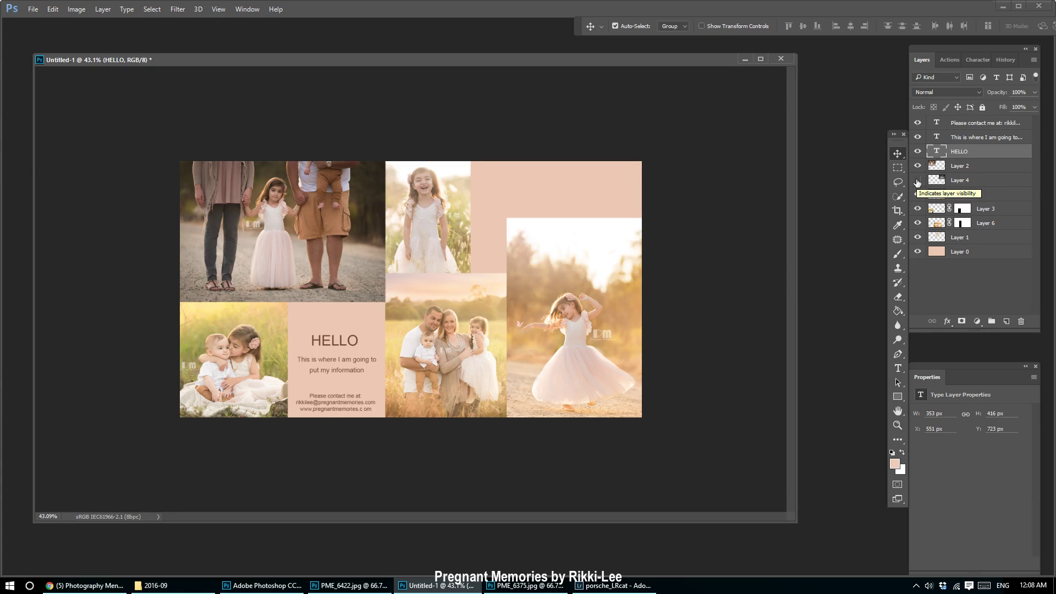
left_click(917, 180)
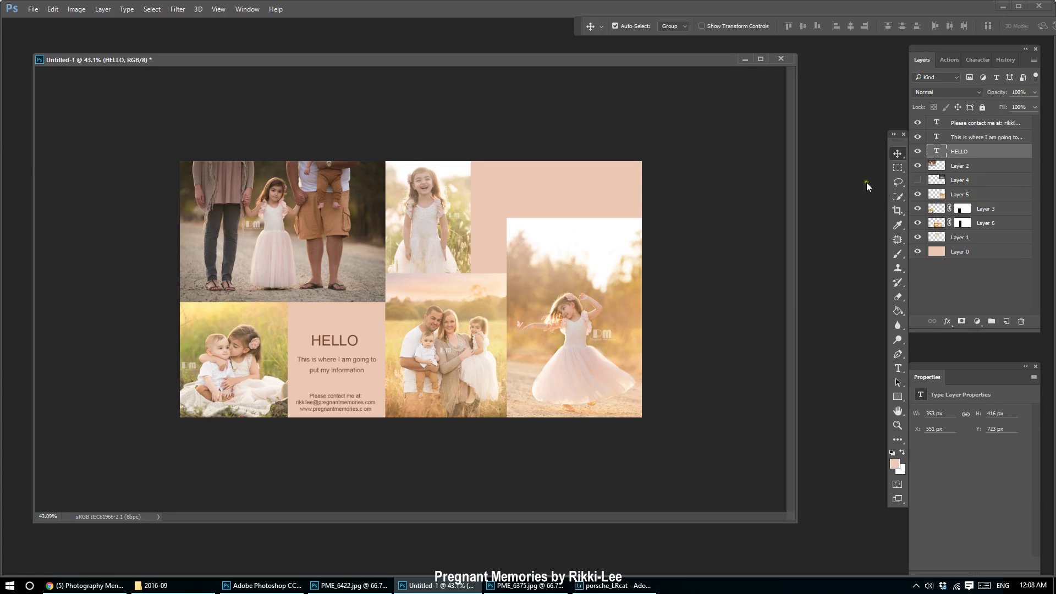
left_click(573, 342)
left_click_drag(601, 389, 596, 321)
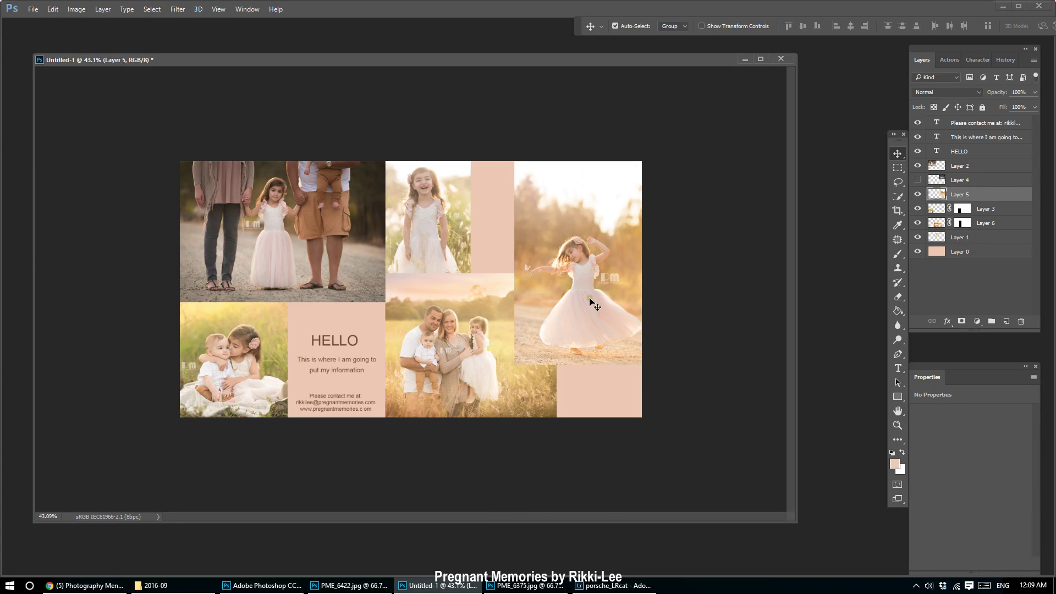
left_click_drag(594, 301, 601, 277)
Move the smiling girl photo, Layer 1, into the slot beside the HELLO text.
left_click(461, 254)
left_click_drag(461, 254, 612, 379)
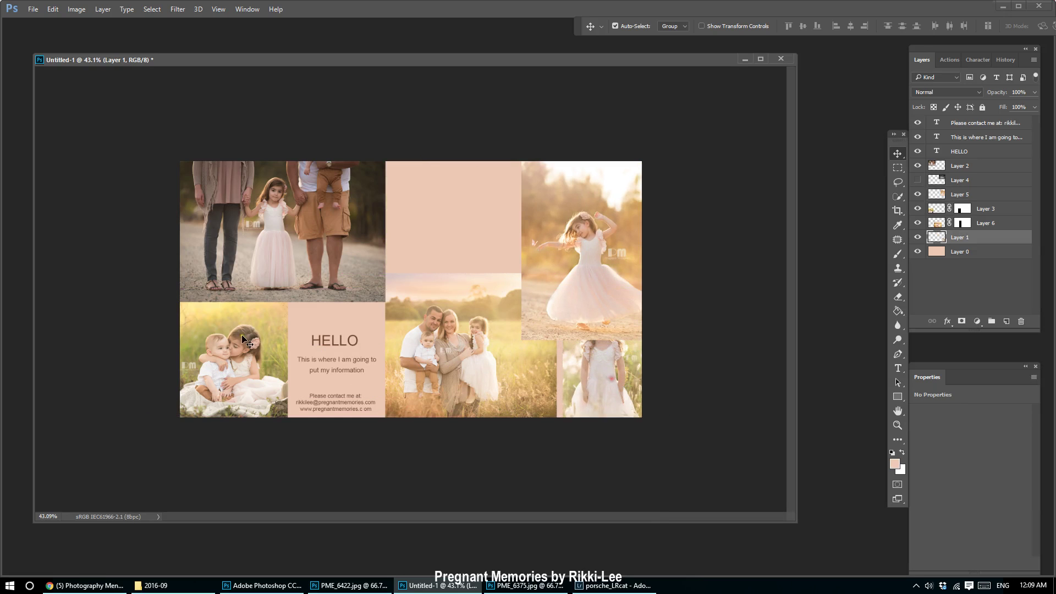
left_click_drag(242, 334, 467, 250)
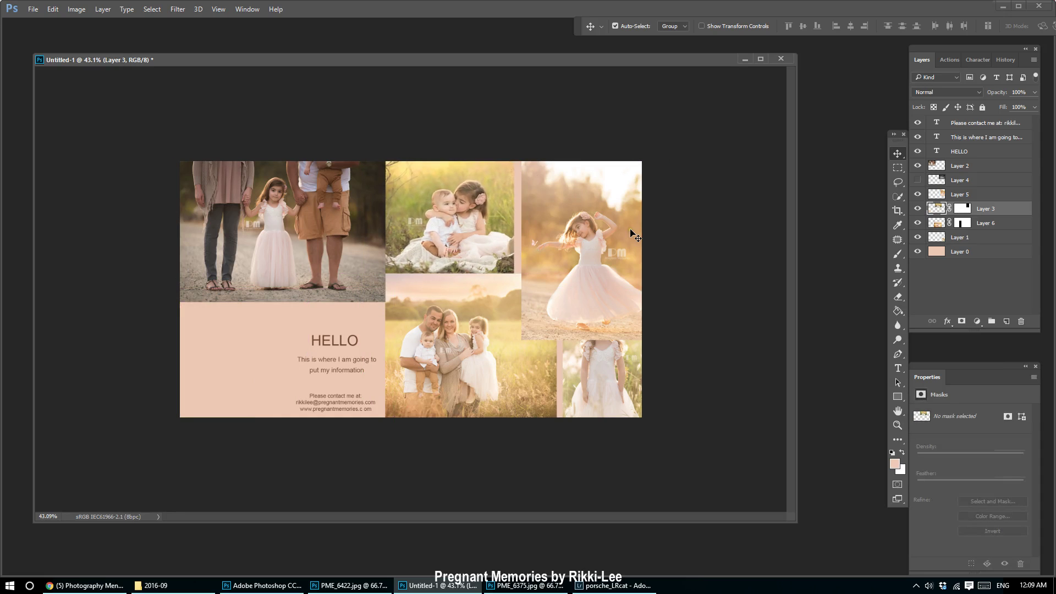
key("shift+Right")
key("shift+Right")
key("shift+Right")
key("shift+Right")
key("shift+Right")
left_click_drag(604, 388, 228, 350)
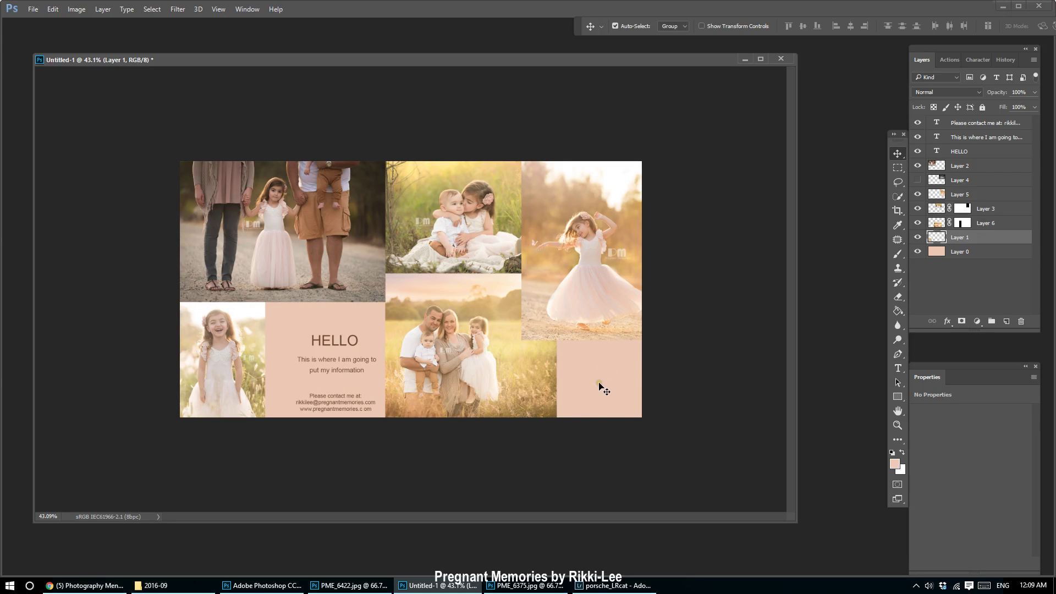
Shrink the twirling girl photo to about 90% and fit it into the top-right cell.
left_click(568, 256)
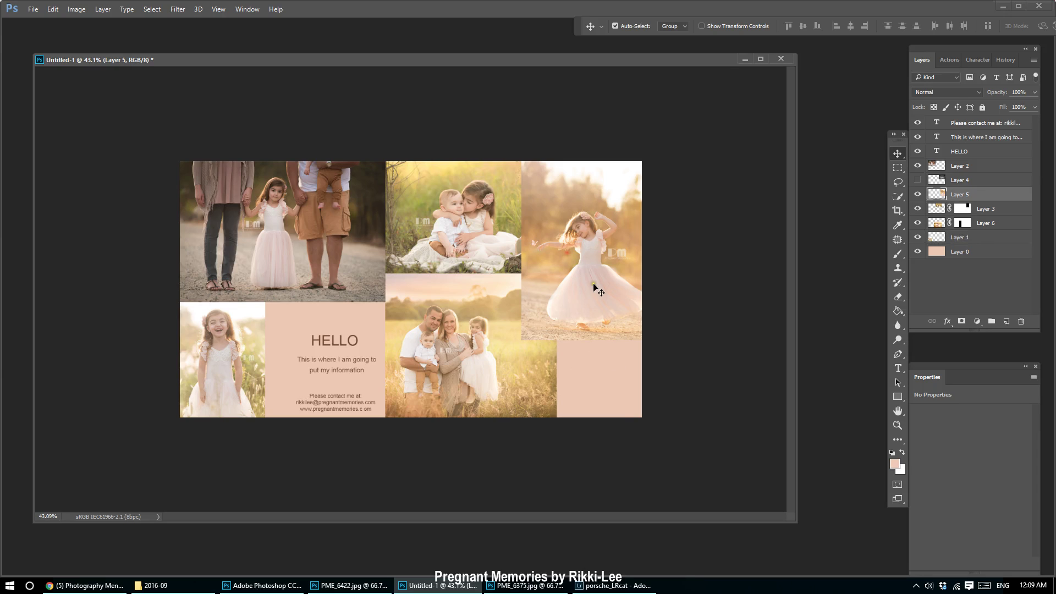
left_click_drag(594, 288, 589, 260)
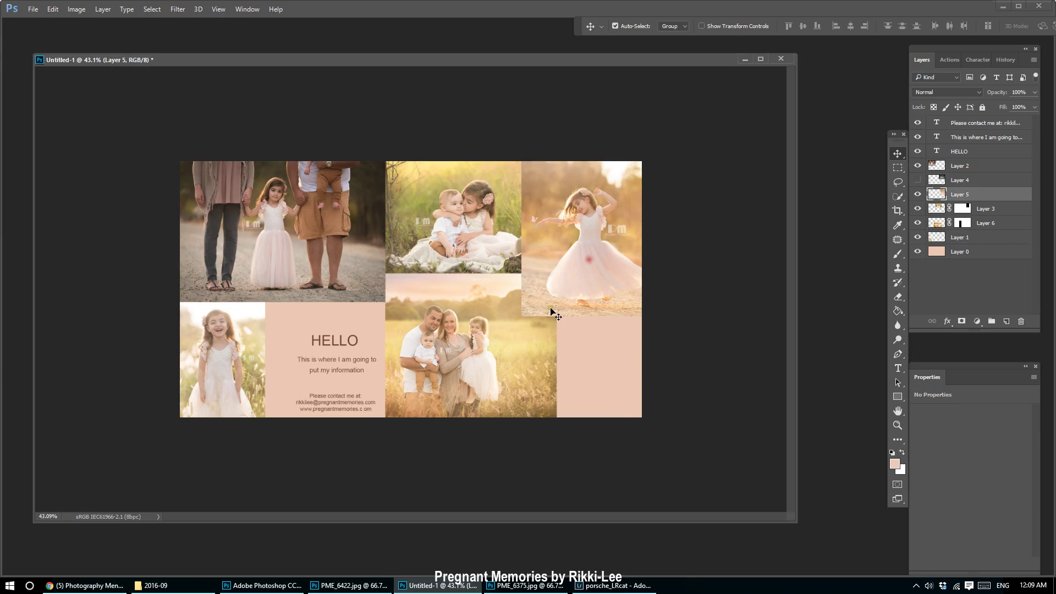
key("ctrl+t")
mouse_move(522, 313)
left_mouse_down()
mouse_move(539, 286)
mouse_move(532, 300)
left_mouse_up()
key("Return")
left_click_drag(605, 240, 597, 237)
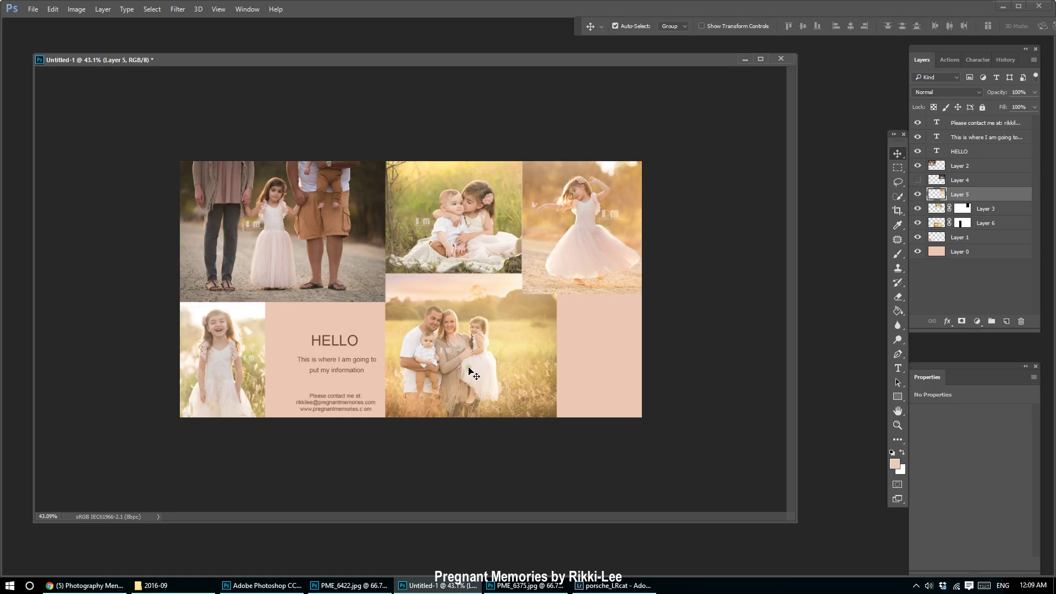
left_click(995, 223)
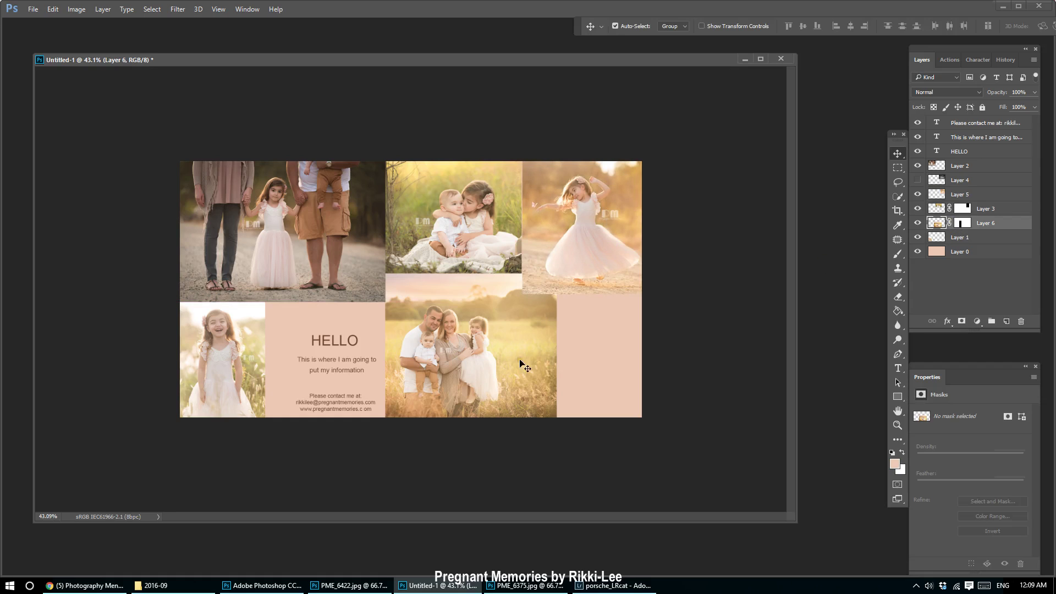
Shift the family photo right and fill its layer mask white to reveal it.
left_click_drag(484, 368, 569, 367)
left_click(963, 223)
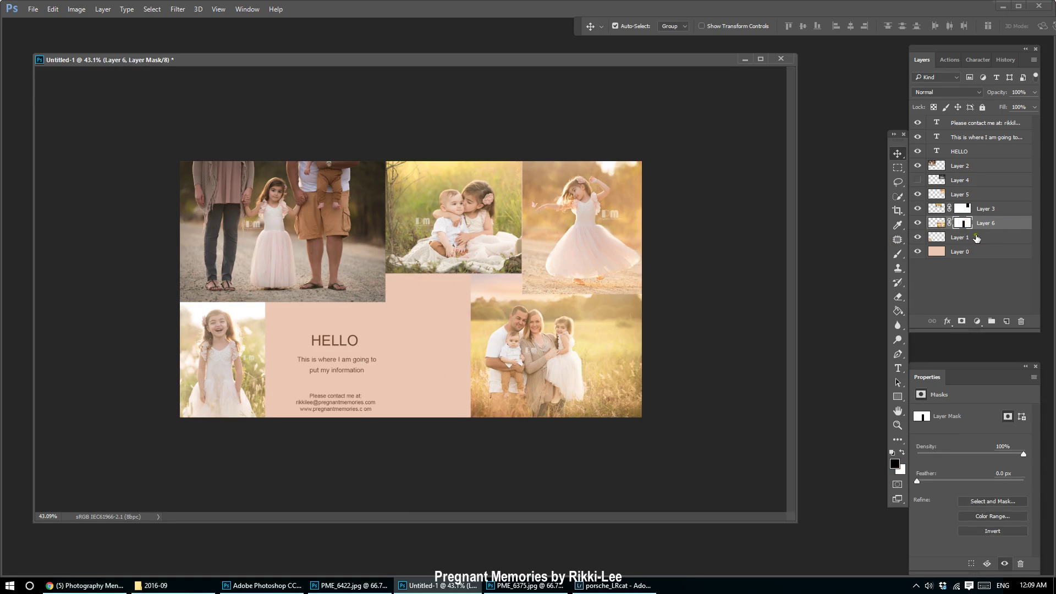
left_click(894, 254)
left_click(898, 311)
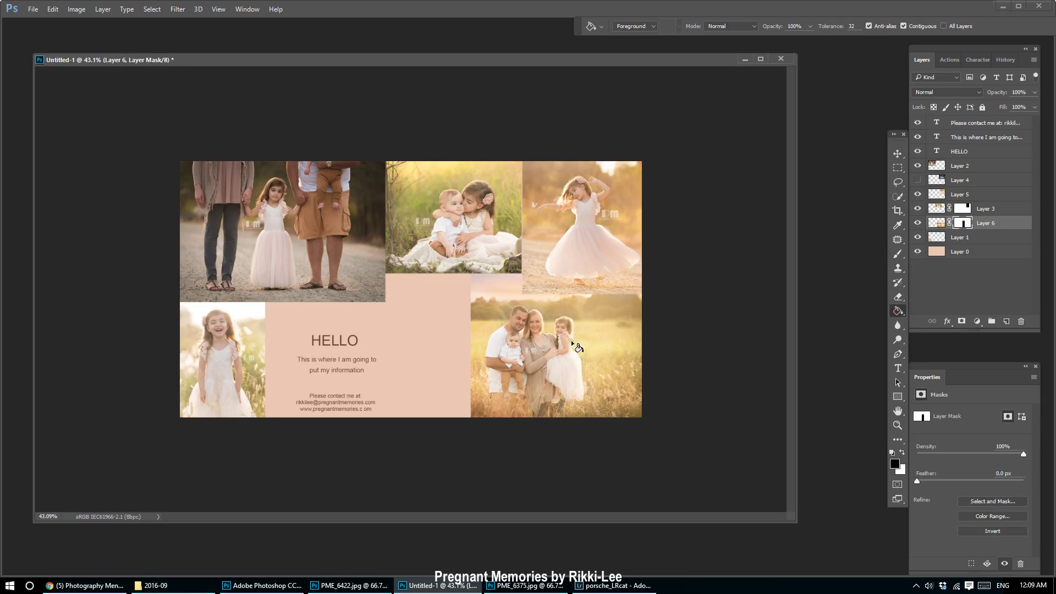
key("x")
left_click(465, 380)
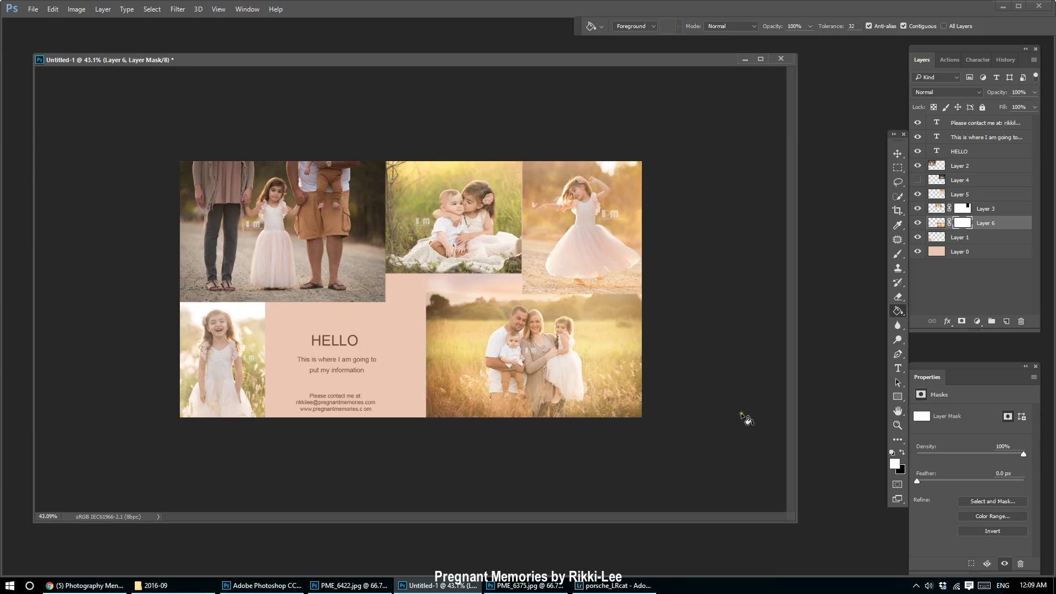
Stack the family photo above Layer 5 and enlarge it to about 119% across the lower right.
left_click(898, 153)
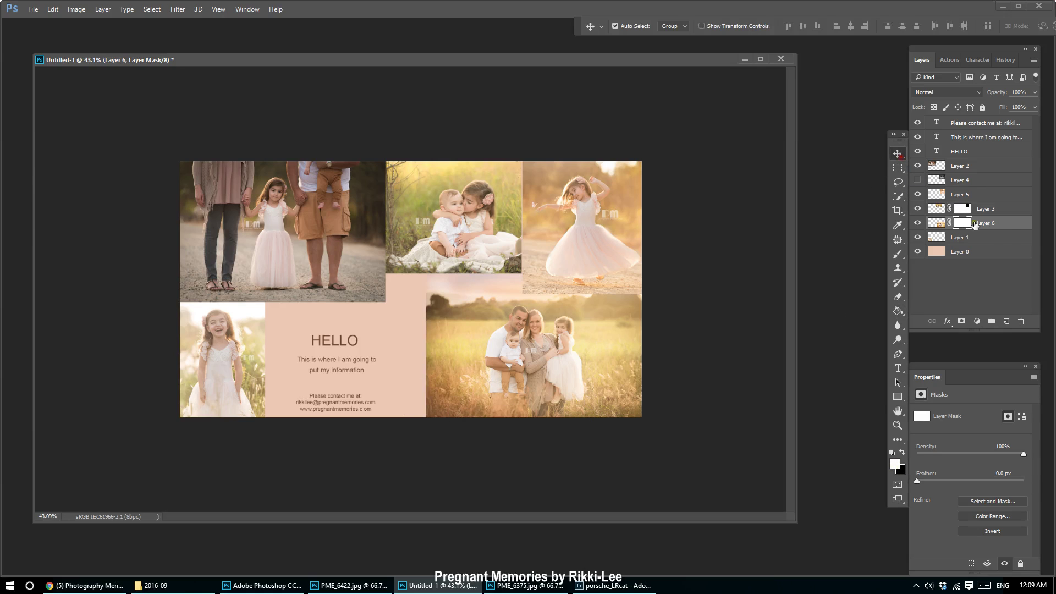
left_click_drag(1009, 226, 990, 188)
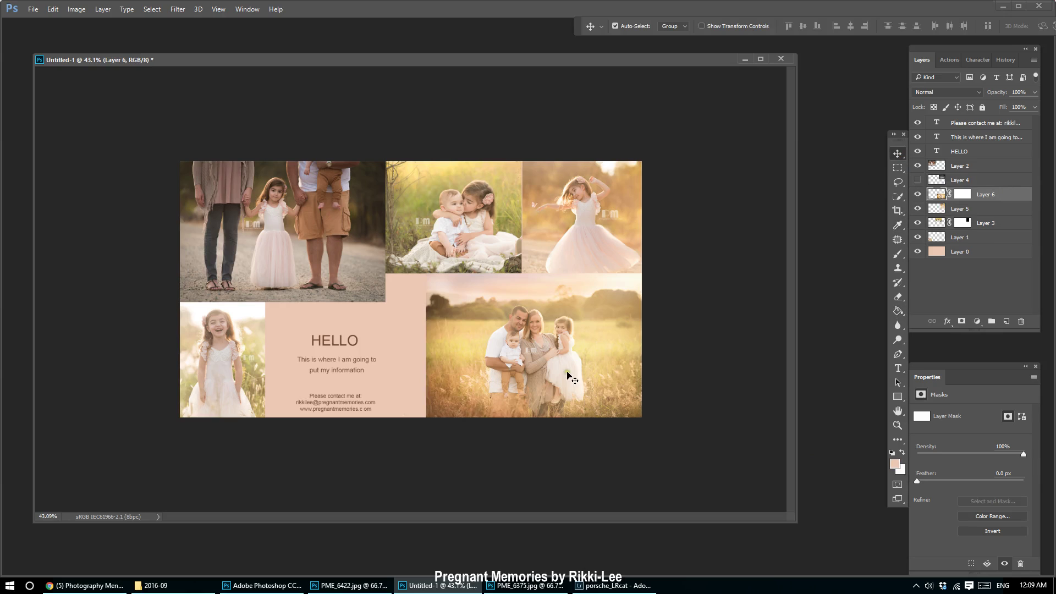
left_click_drag(566, 371, 529, 371)
key("ctrl+t")
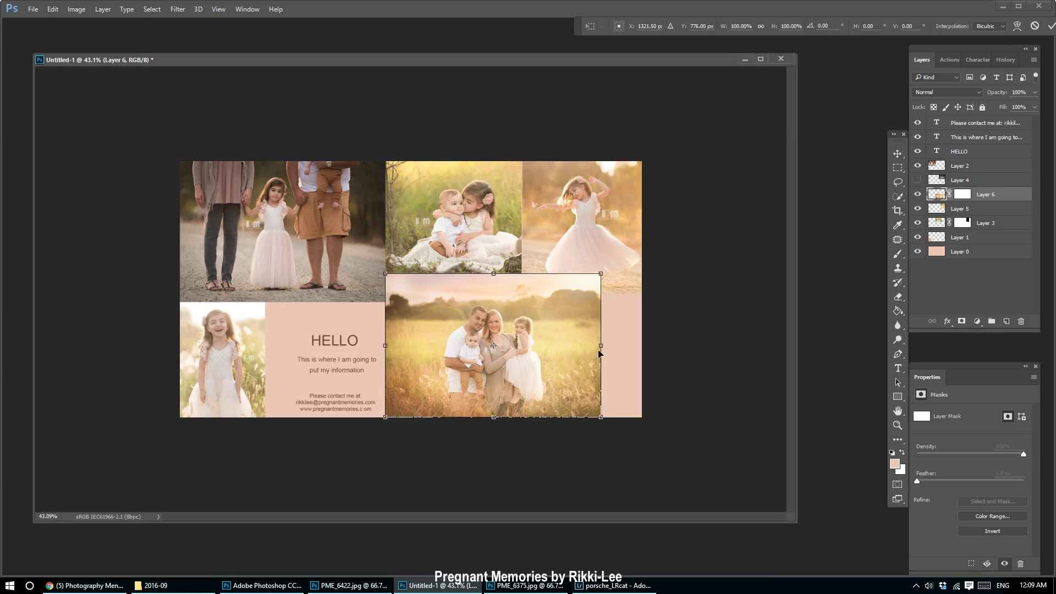
left_click_drag(600, 274, 653, 259)
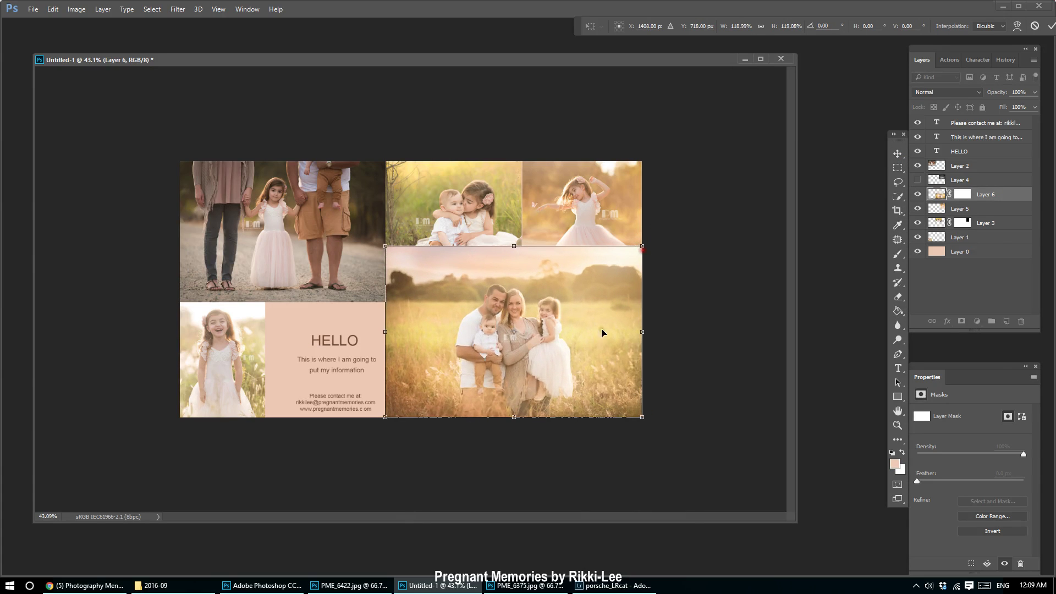
key("Return")
mouse_move(592, 348)
left_mouse_down()
mouse_move(592, 370)
mouse_move(591, 355)
left_mouse_up()
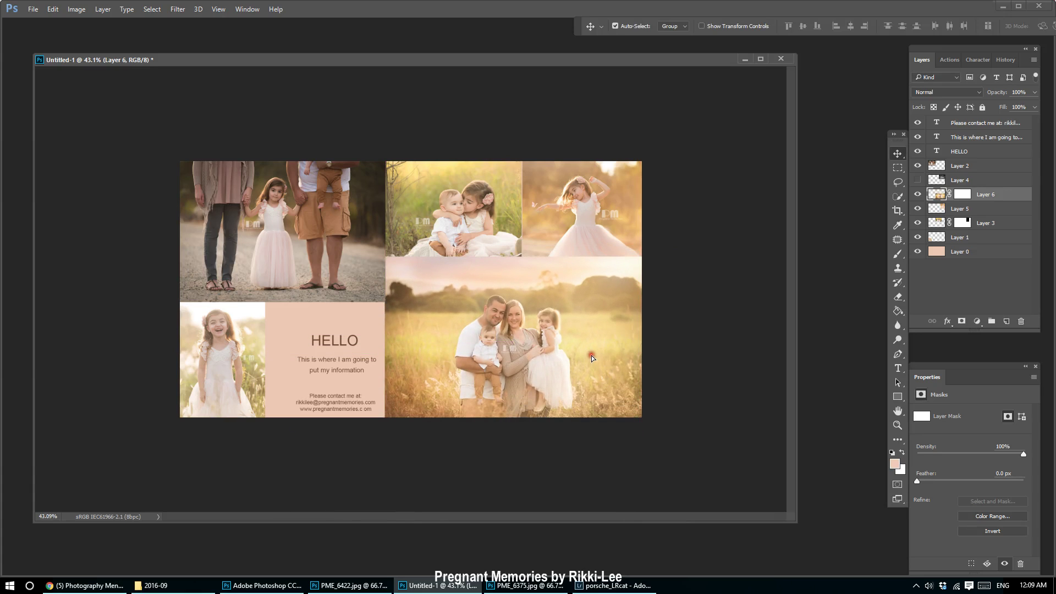
Hide Layer 4 and fill a band across the family photo's top black in its mask.
left_click(918, 181)
left_click(899, 168)
left_click_drag(641, 279, 237, 229)
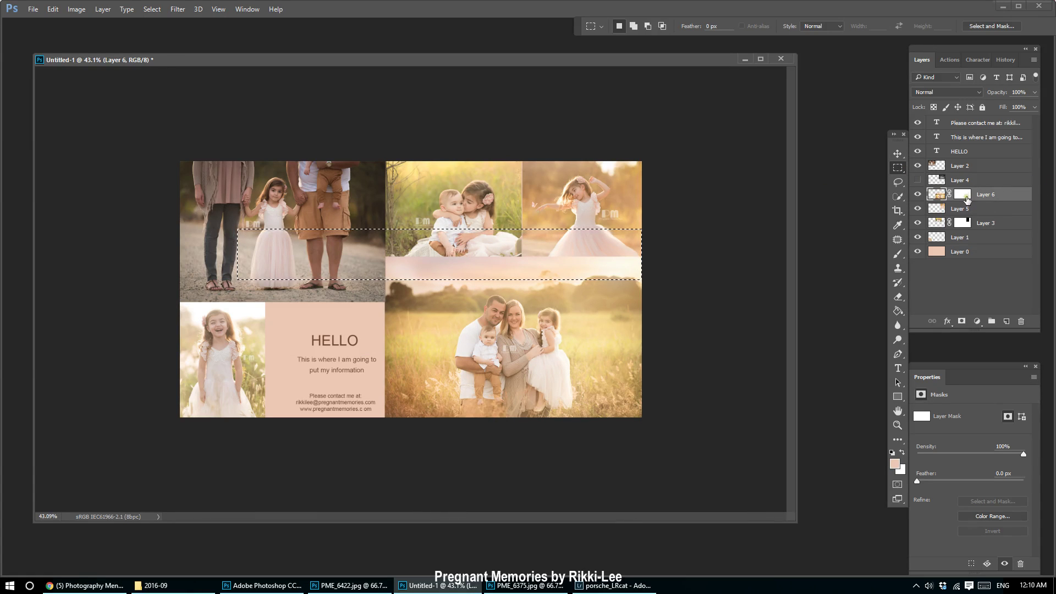
left_click(963, 194)
left_click(898, 310)
key("x")
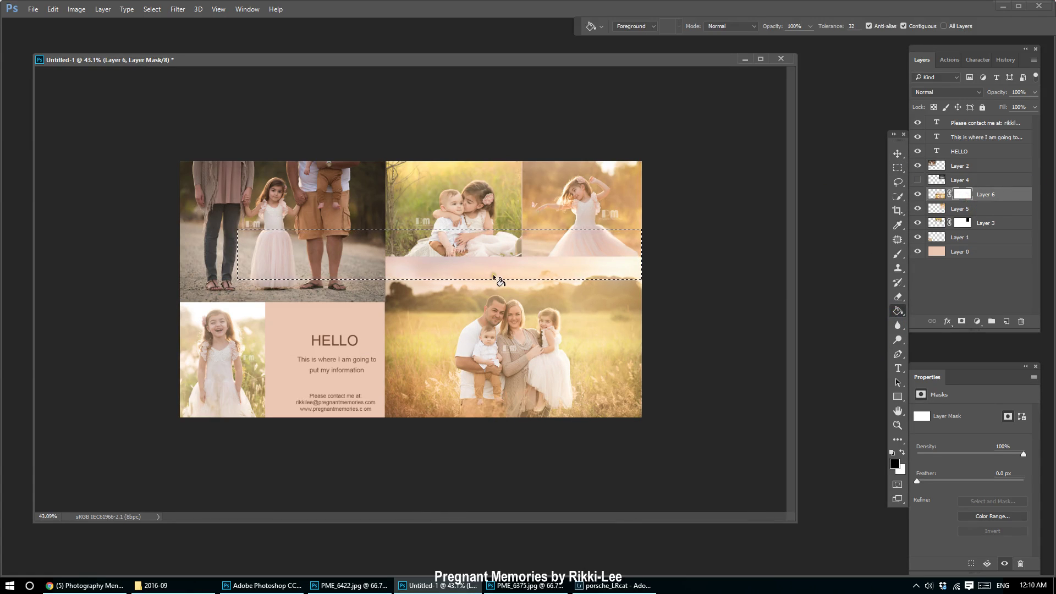
key("alt+BackSpace")
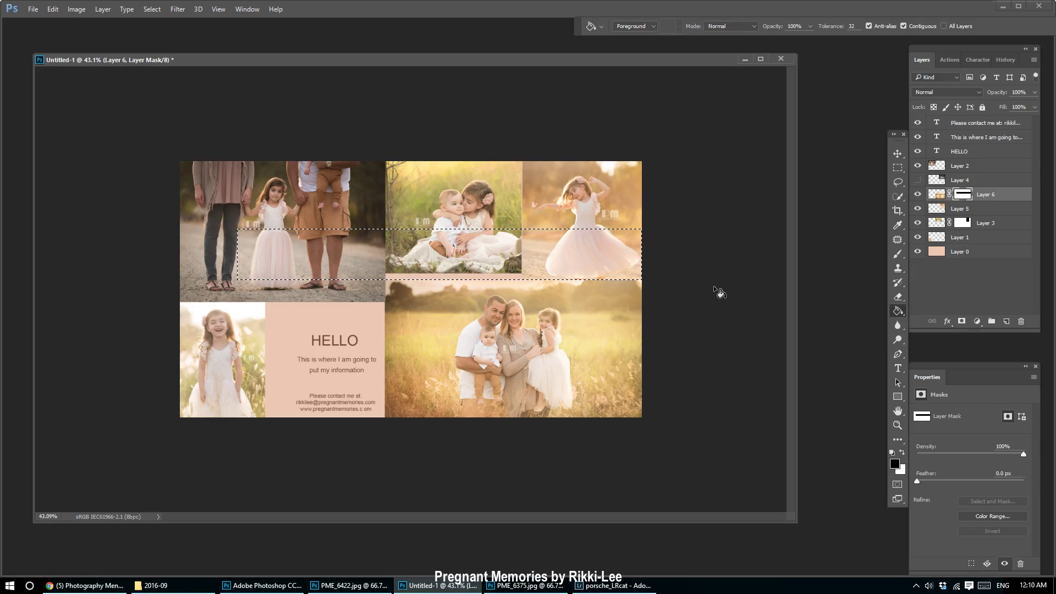
Clear the selection, align the two kids photo (Layer 3) in its slot, then select Layer 2.
key("ctrl+d")
left_click(898, 153)
left_click_drag(507, 208, 484, 217)
left_click(782, 192)
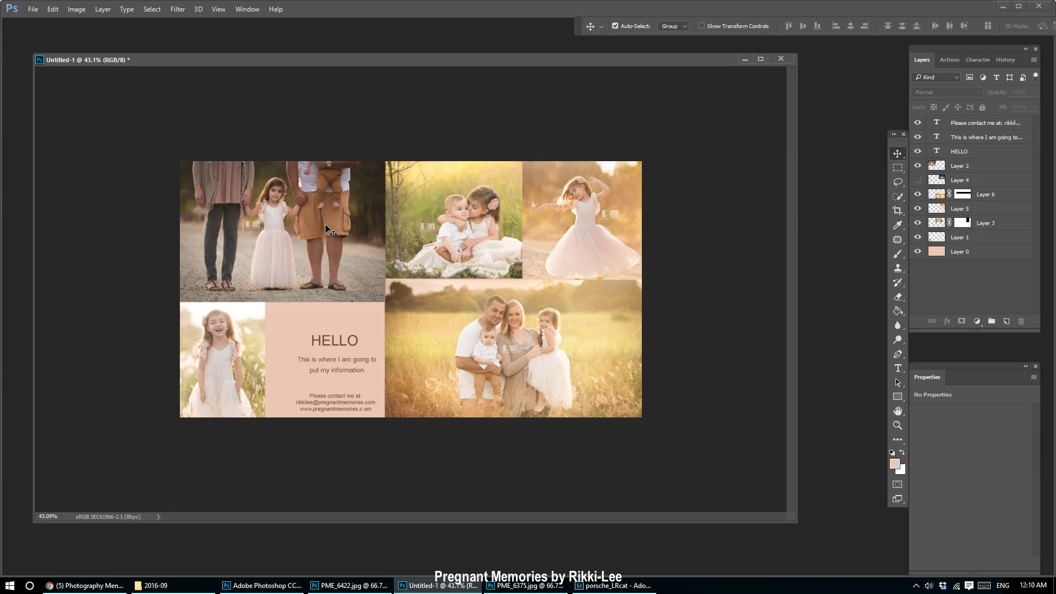
left_click(988, 168)
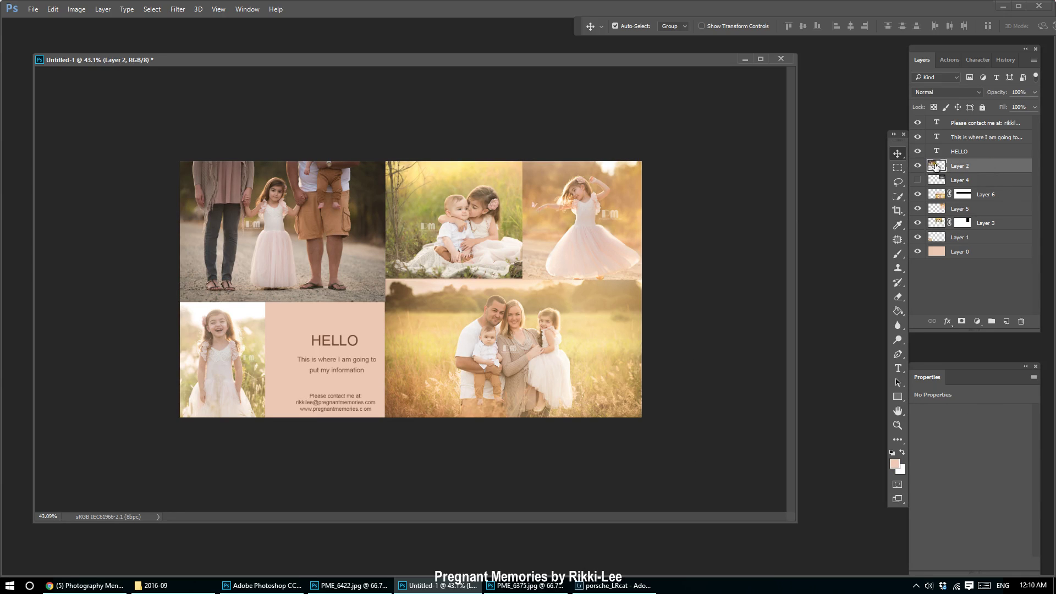
Apply a 4 px white Stroke layer style to Layer 2, the family-on-the-road photo.
double_click(994, 167)
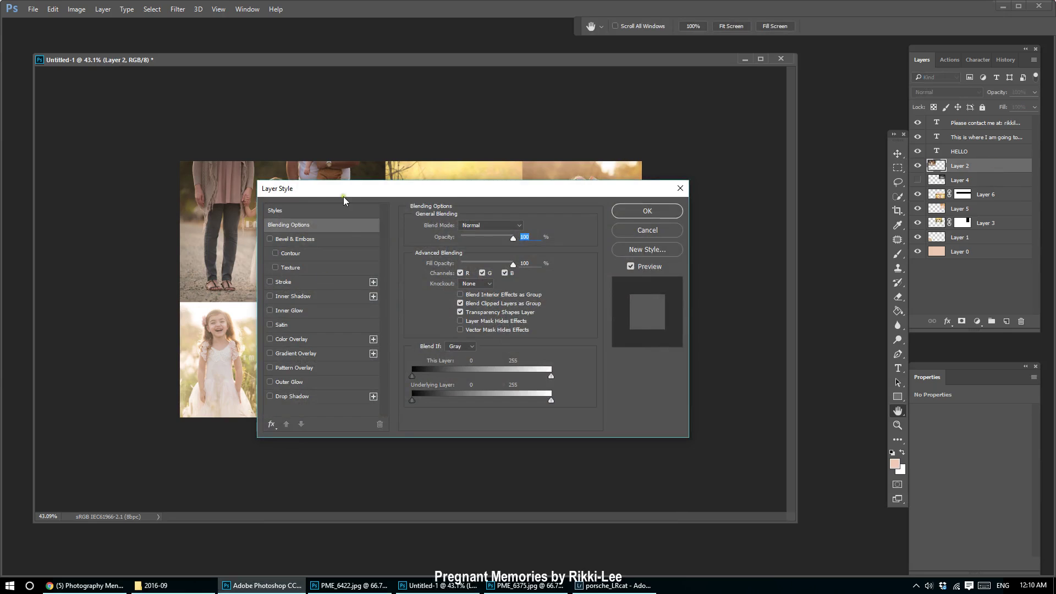
left_click_drag(346, 190, 592, 174)
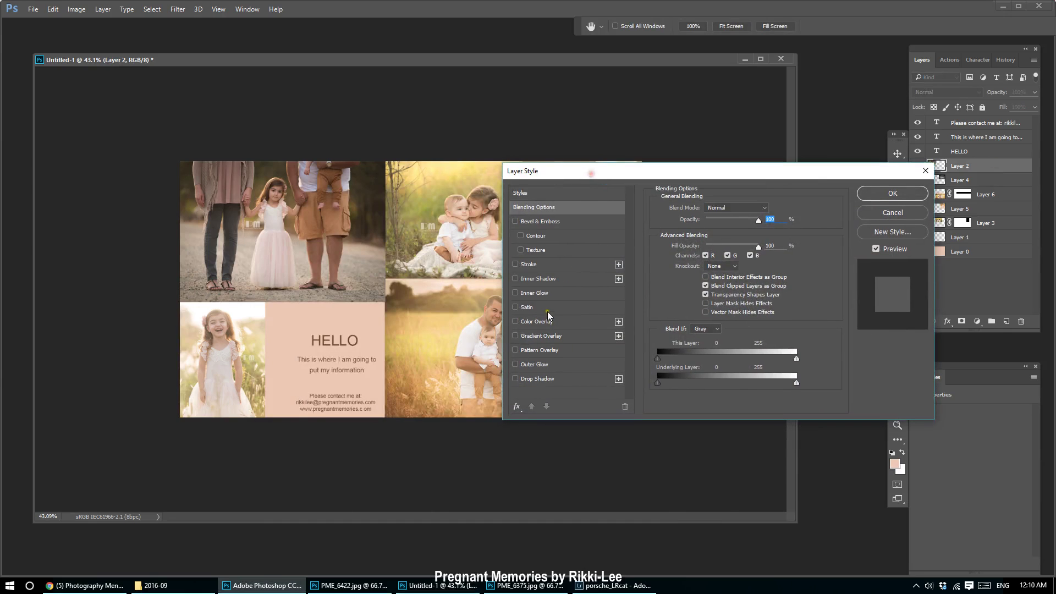
left_click(536, 266)
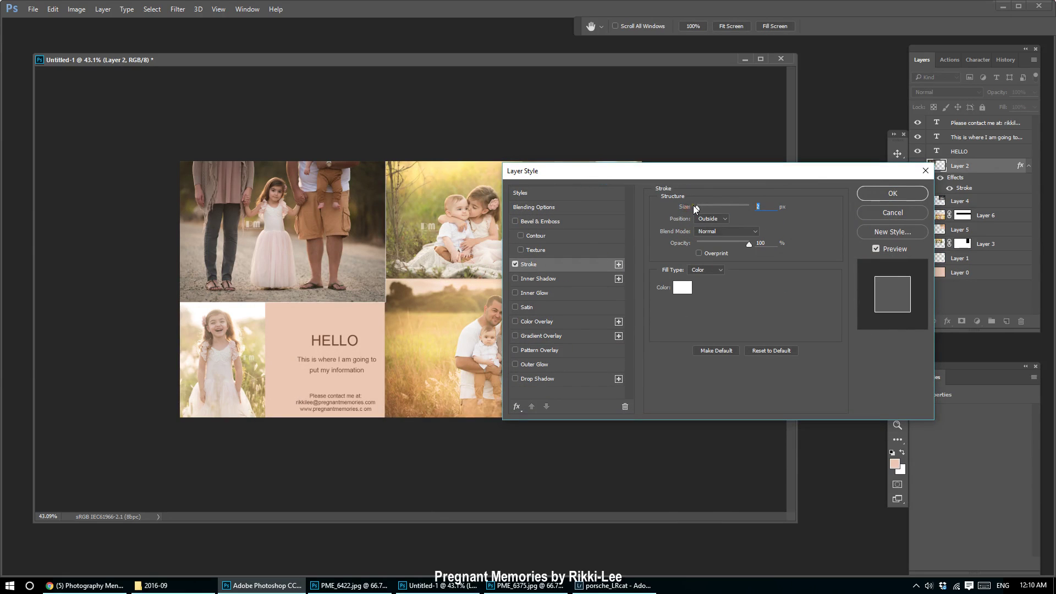
left_click_drag(693, 206, 694, 207)
left_click(914, 195)
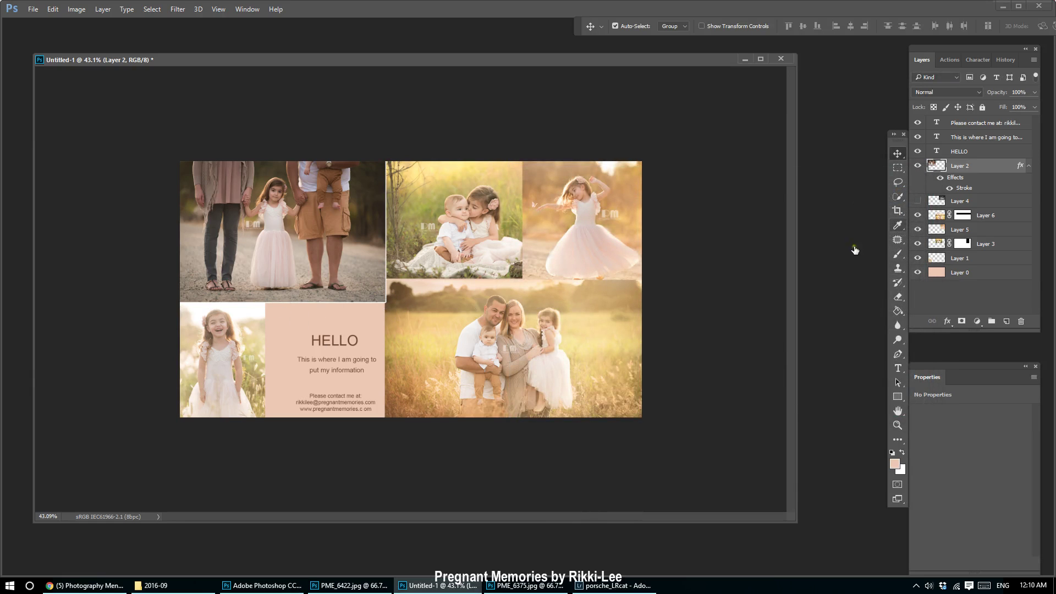
Copy Layer 2's stroke style and paste it onto the family photo, Layer 6.
right_click(991, 171)
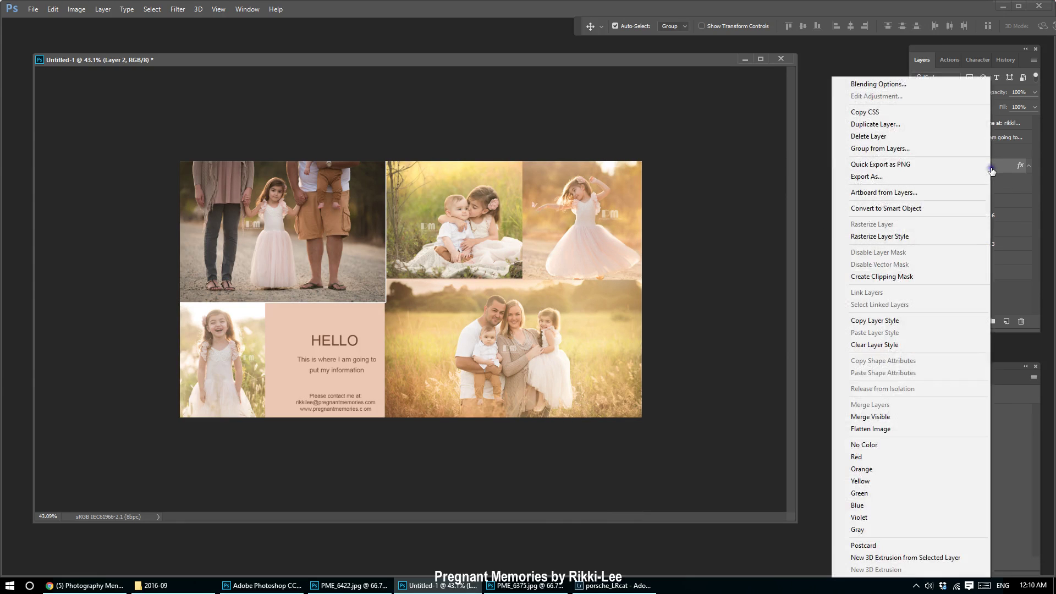
left_click(929, 321)
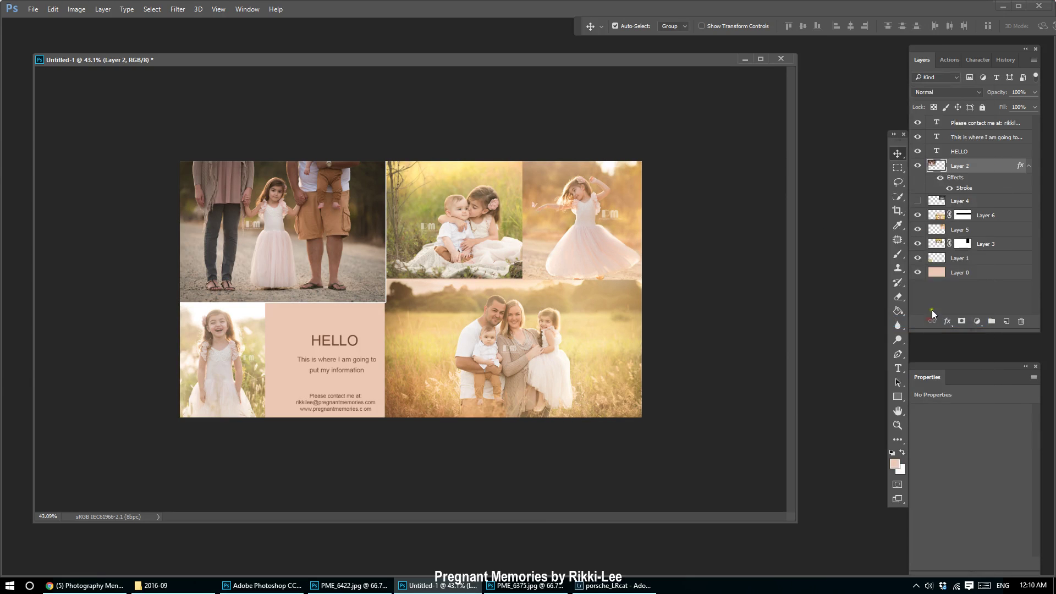
left_click(1010, 217)
right_click(1012, 216)
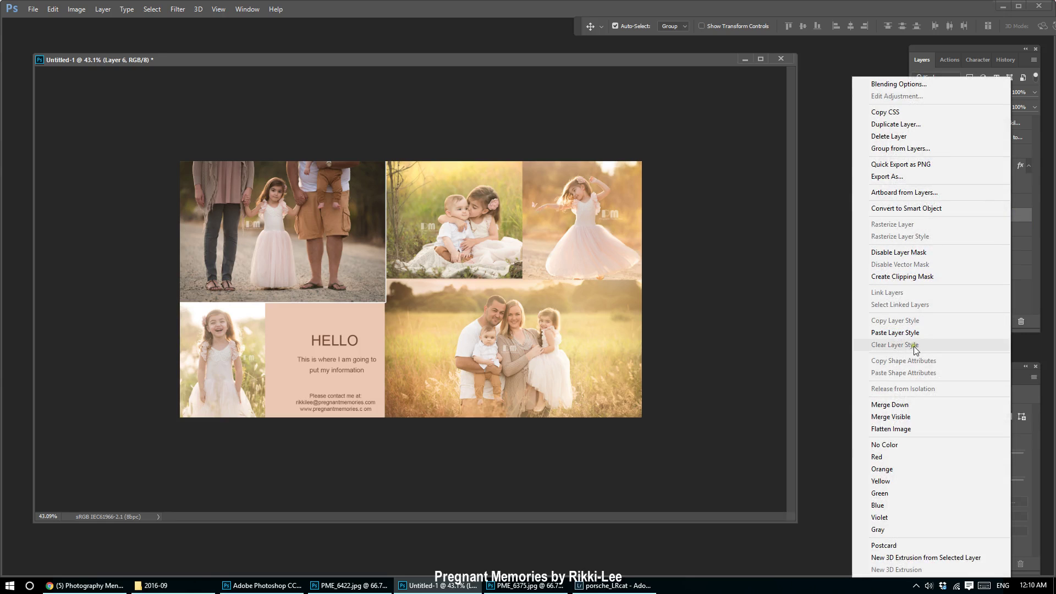
left_click(935, 333)
Paste the same white stroke style onto Layers 5, 3 and 1.
right_click(996, 253)
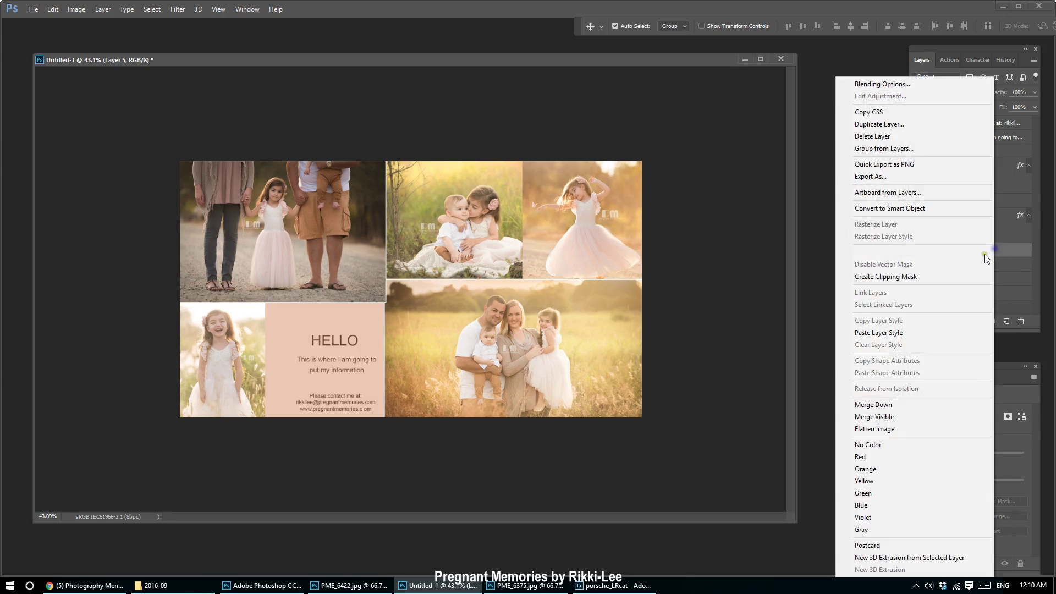
left_click(902, 333)
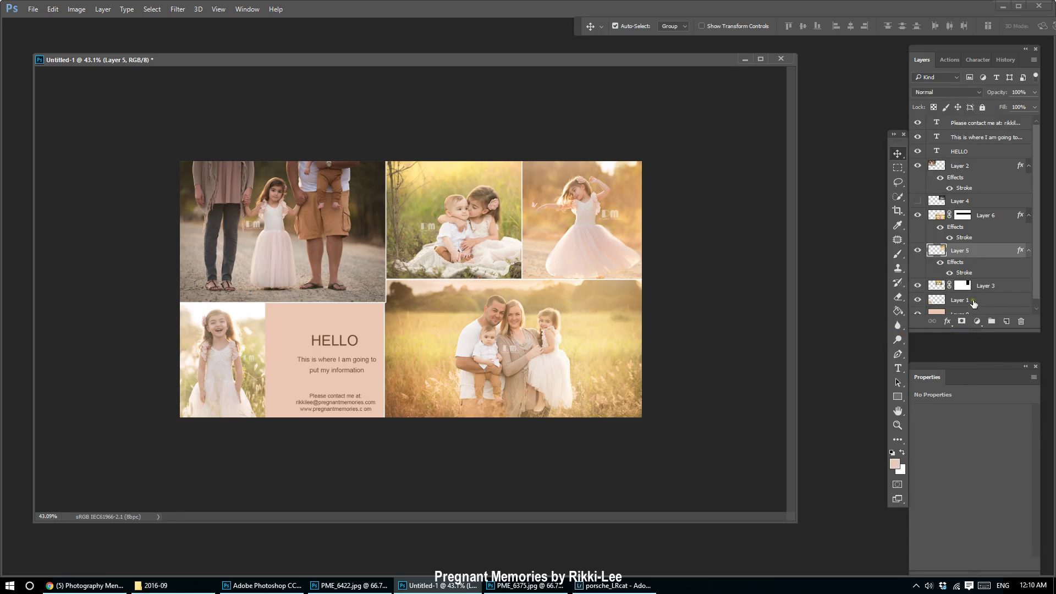
right_click(1019, 291)
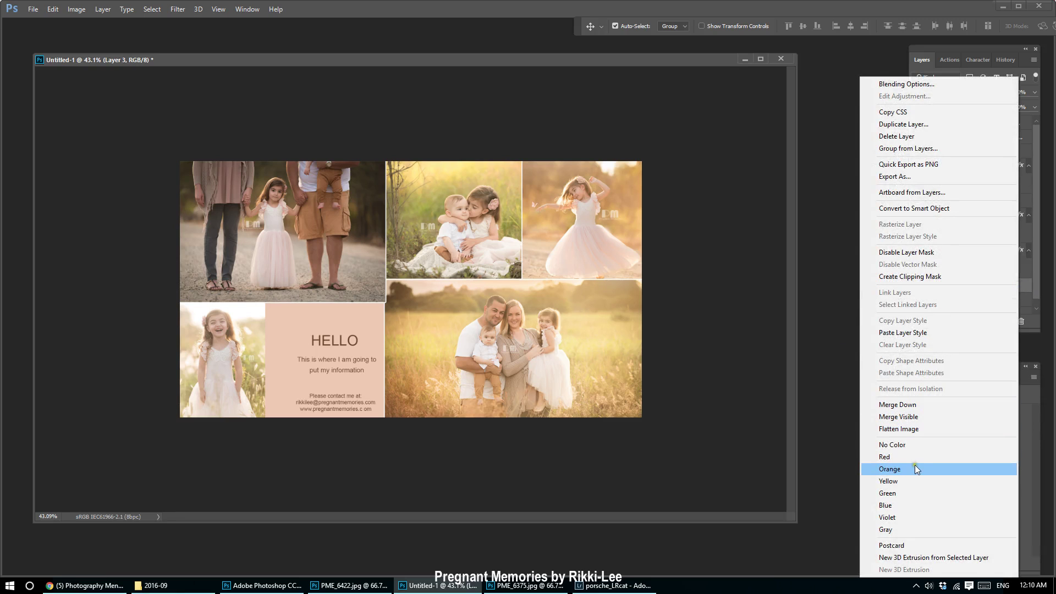
left_click(912, 333)
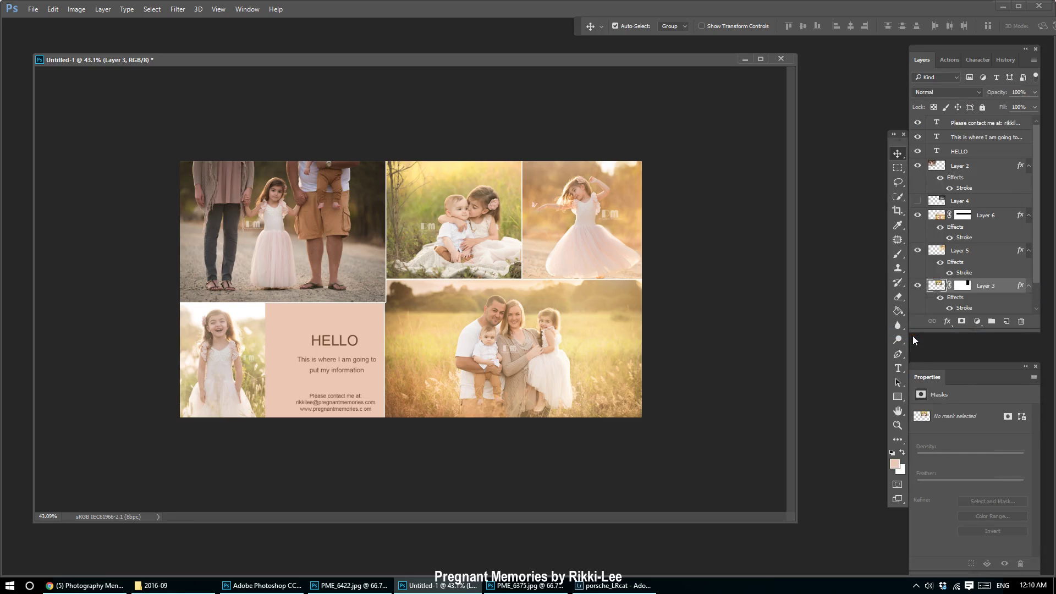
left_click_drag(1038, 223, 1052, 260)
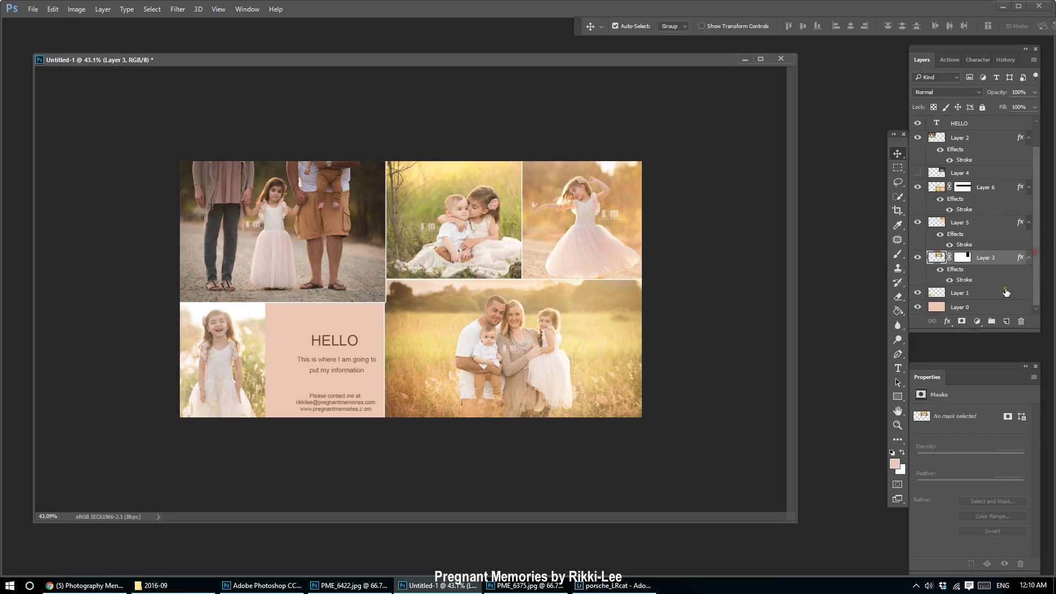
right_click(1002, 294)
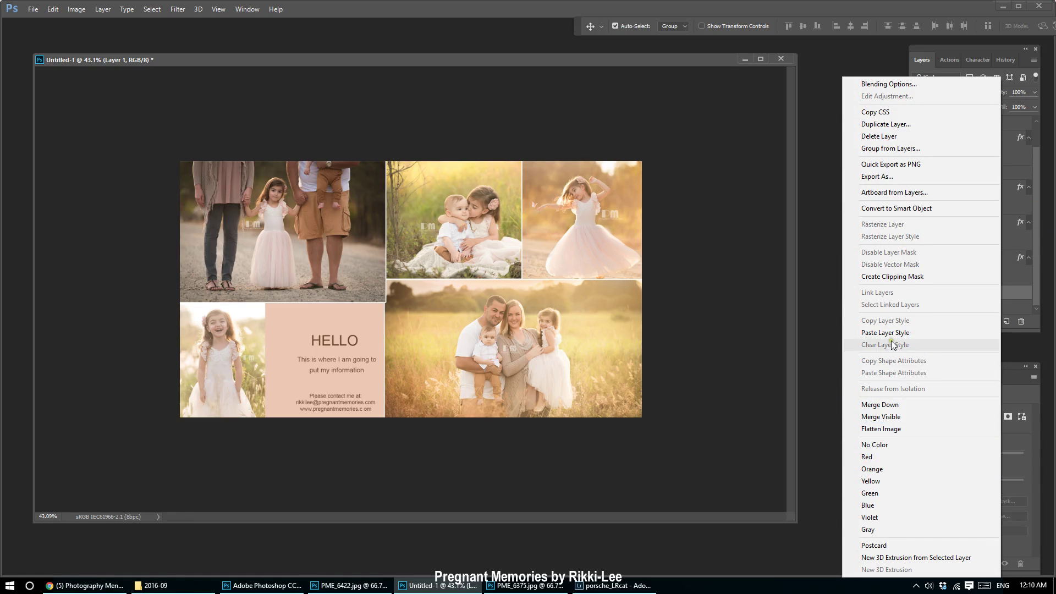
left_click(892, 333)
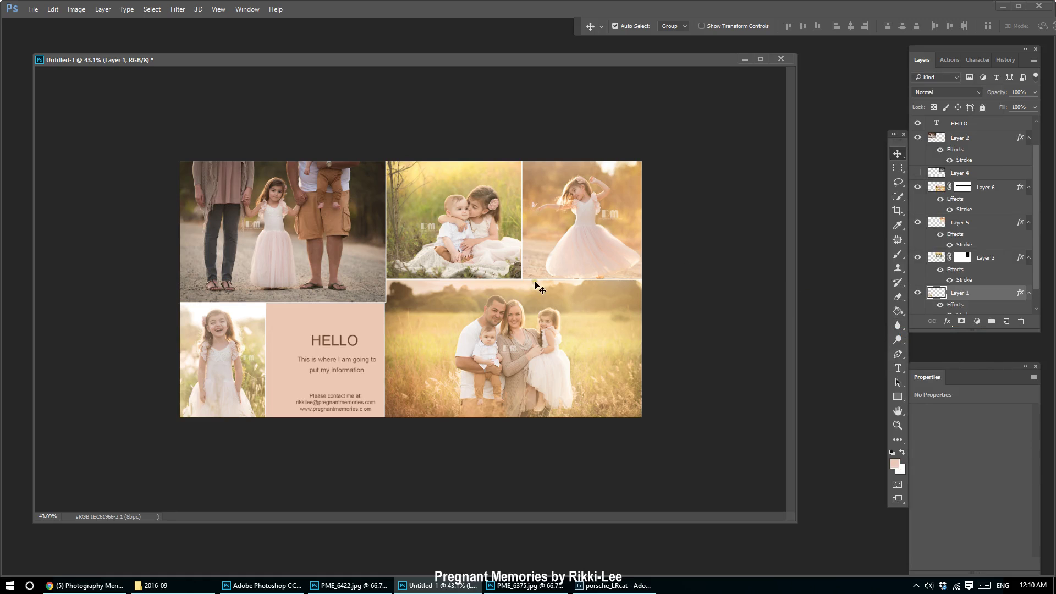
Nudge the top-left family photo two pixels left to align its edge, then deselect it.
scroll(363, 302, "up", 2)
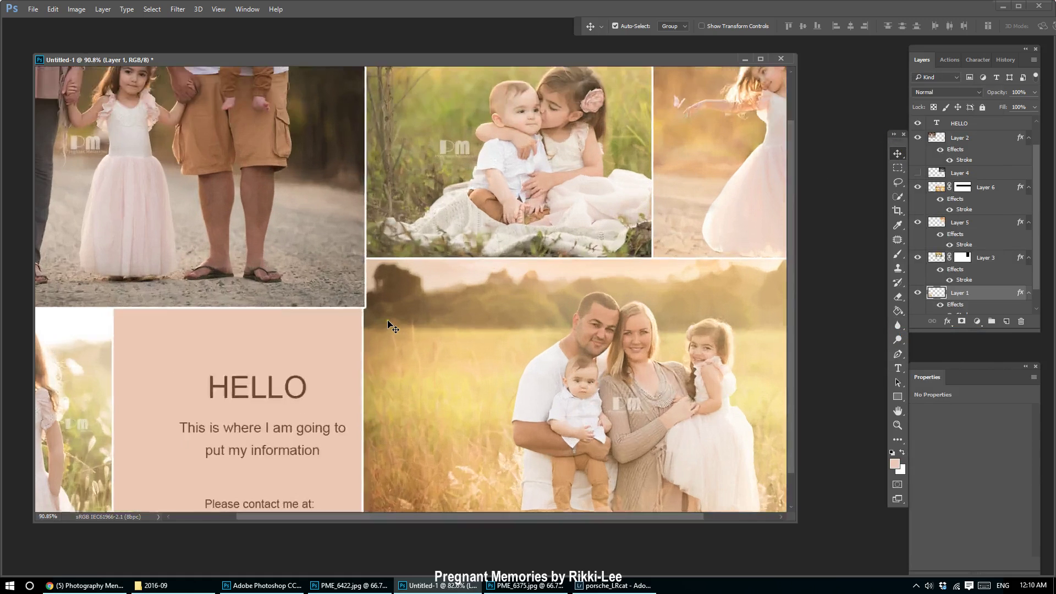
left_click(348, 283)
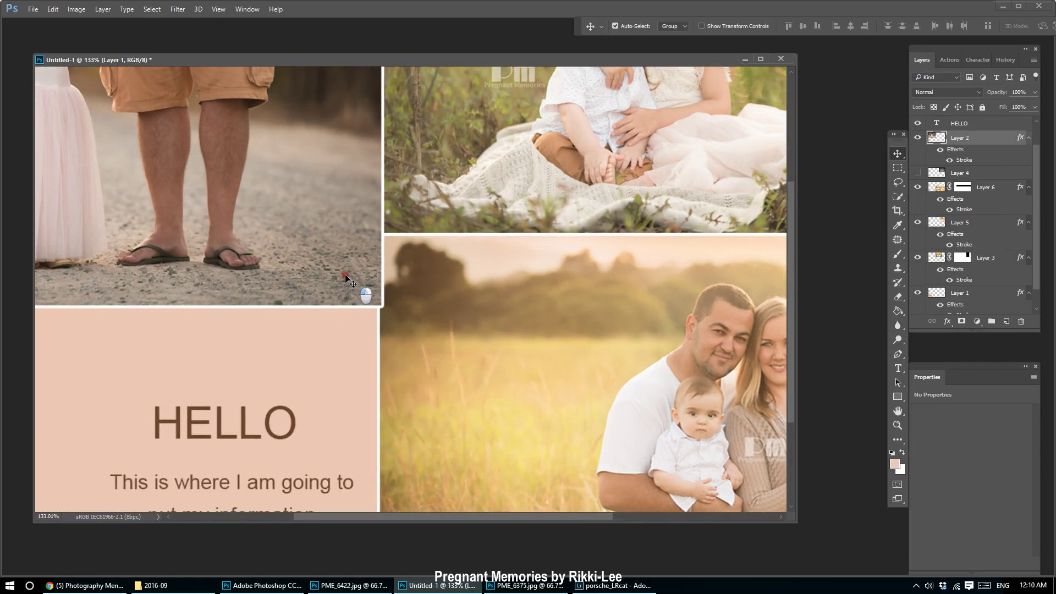
scroll(353, 293, "down", 2)
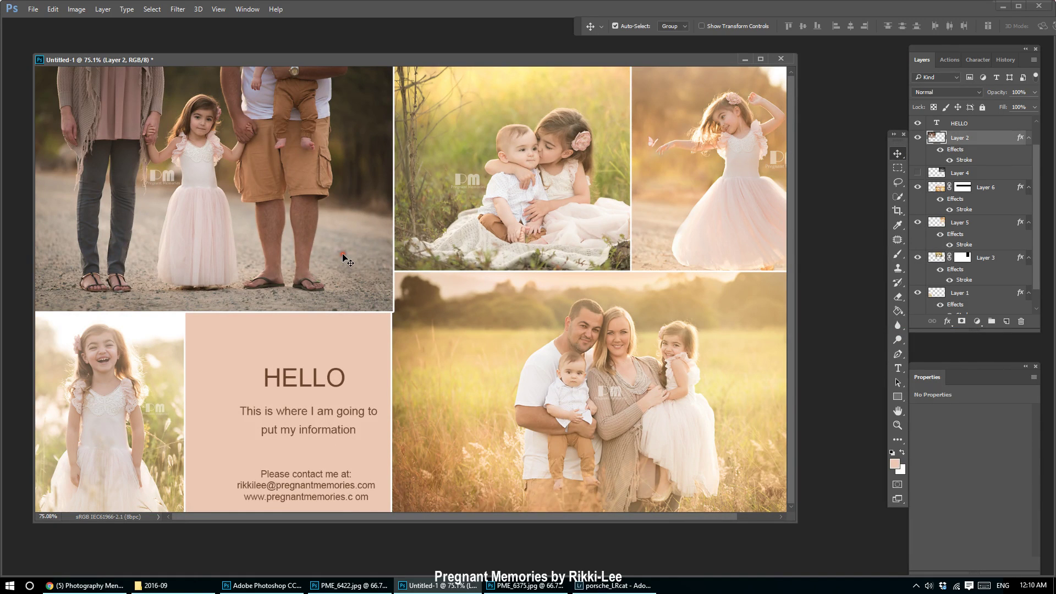
key("Left")
key("Left")
key("Left")
key("Left")
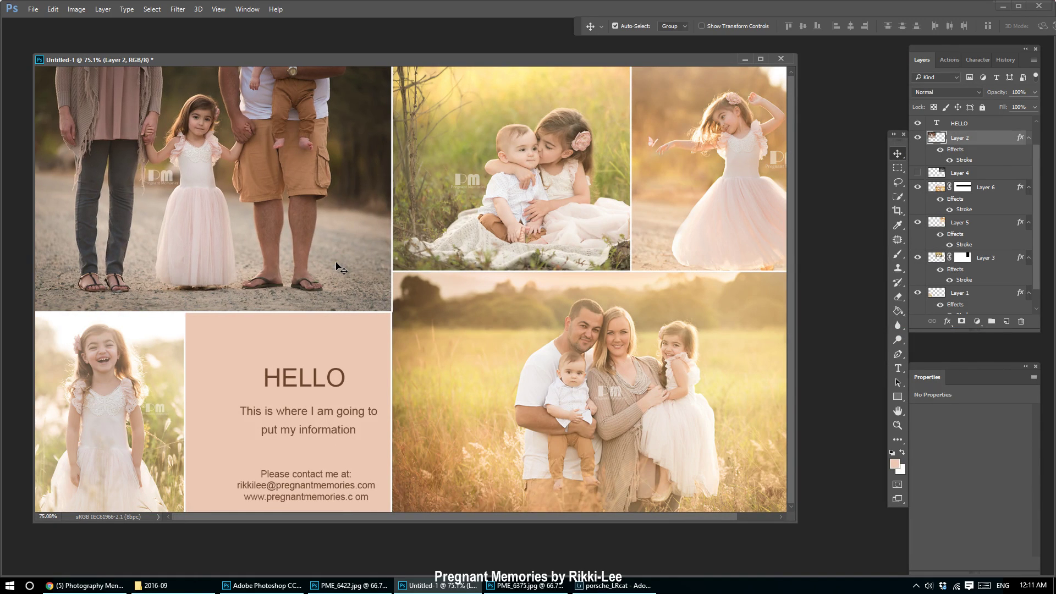
key("Left")
key("Left")
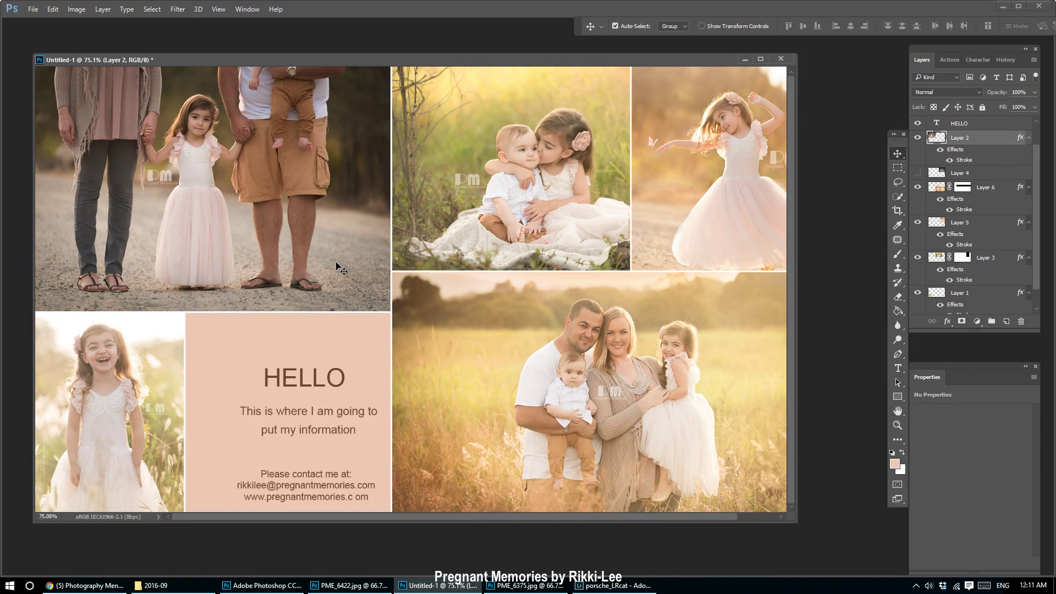
scroll(337, 266, "down", 2)
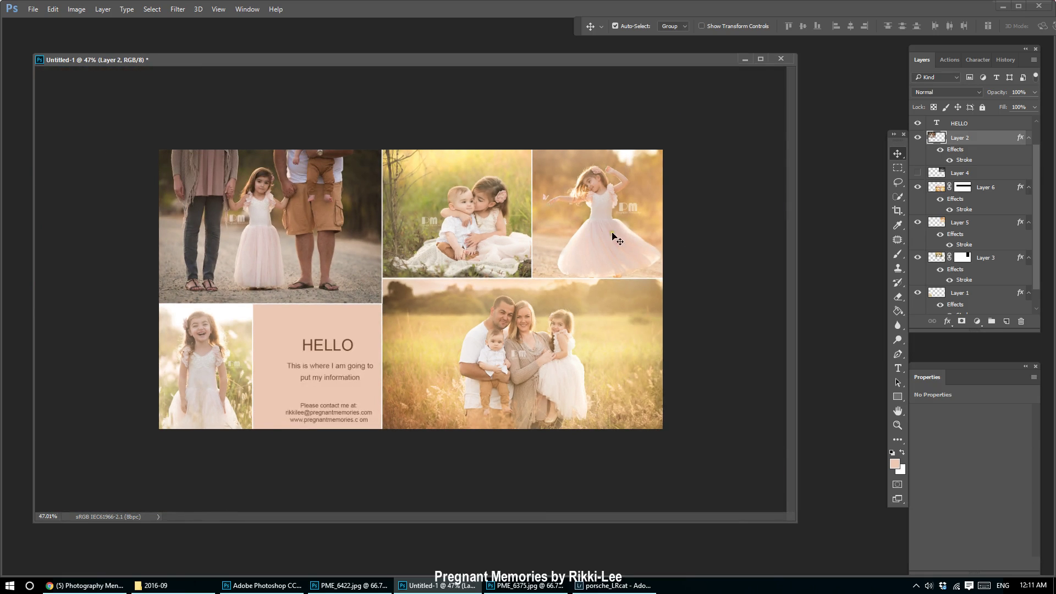
left_click(698, 229)
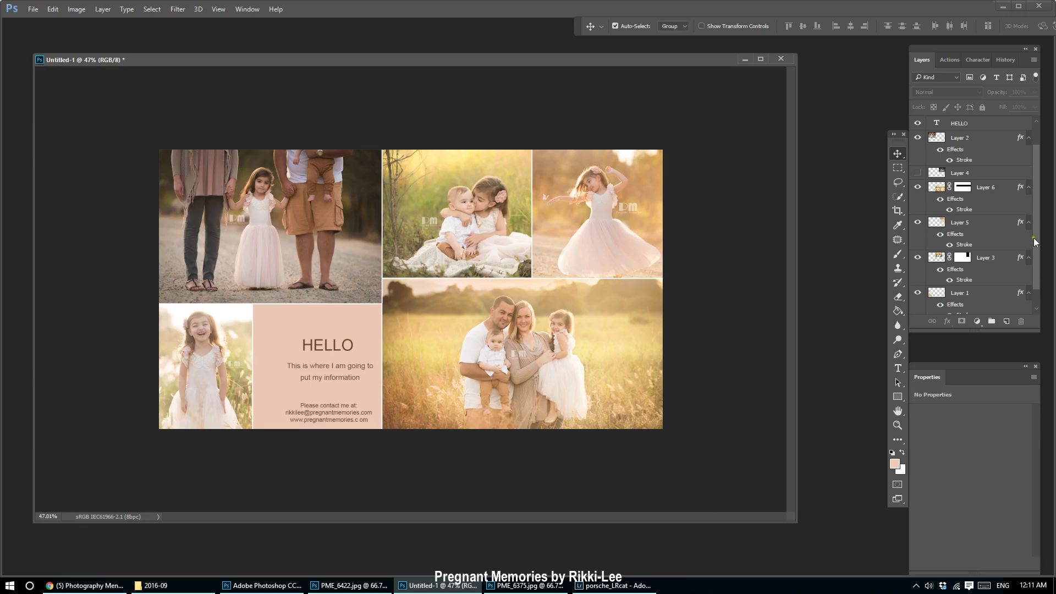
left_click_drag(1034, 238, 1034, 194)
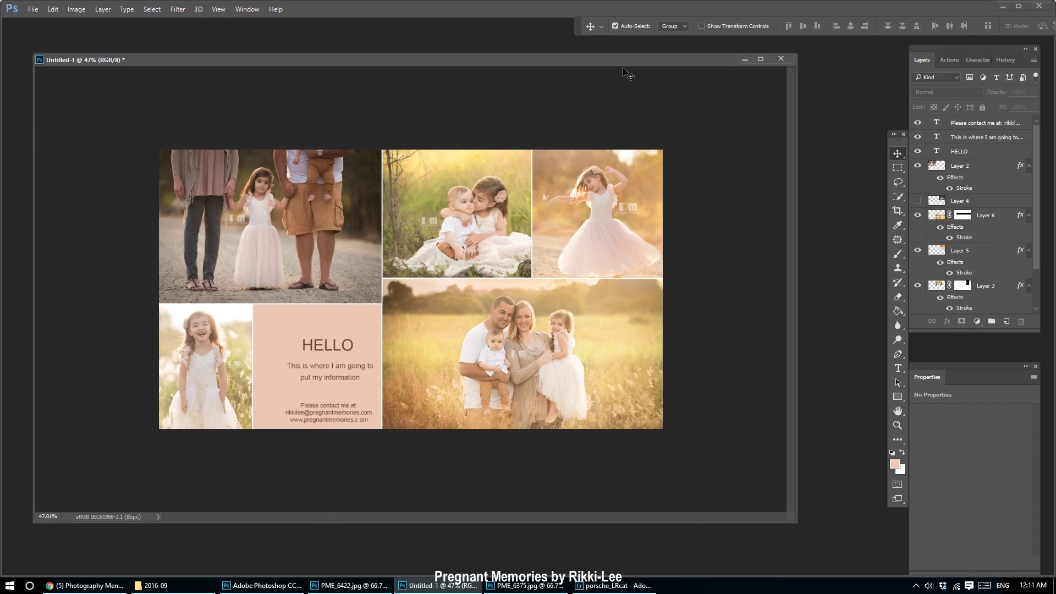
Add a new empty layer on top and select the entire collage canvas.
left_click(899, 169)
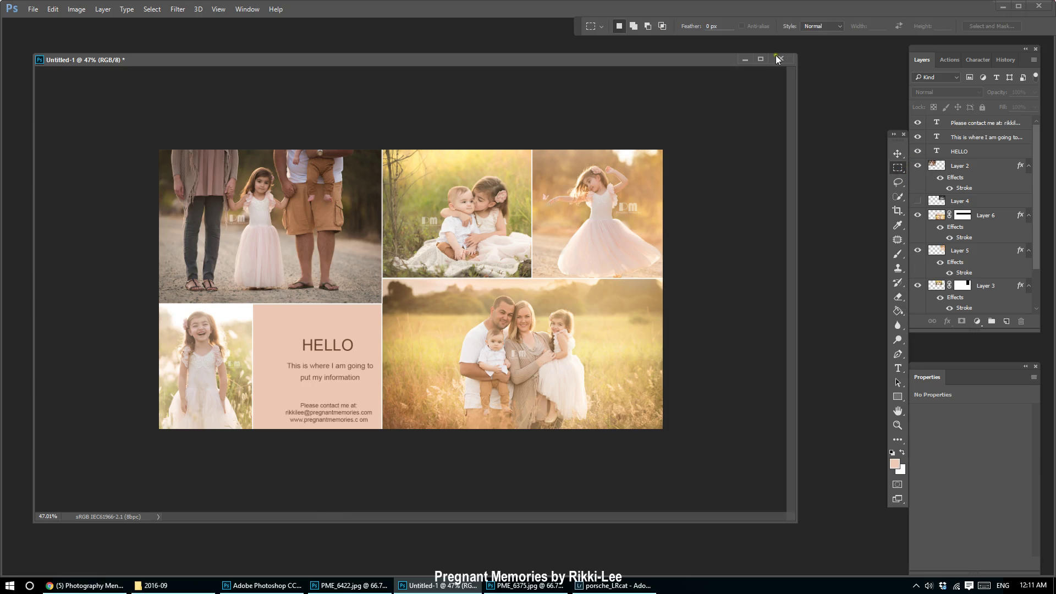
left_click(711, 26)
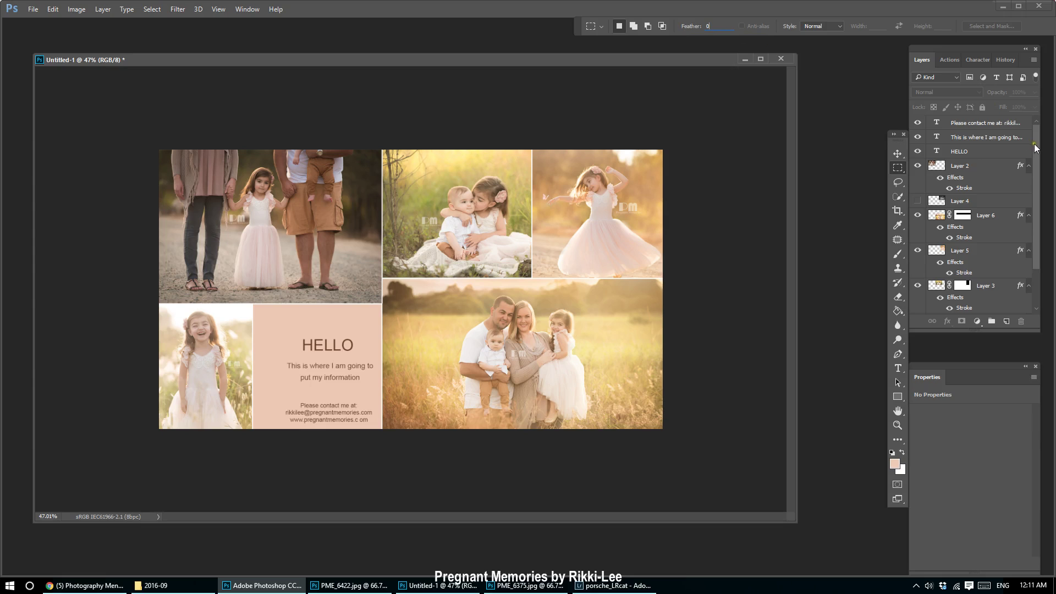
left_click(1006, 124)
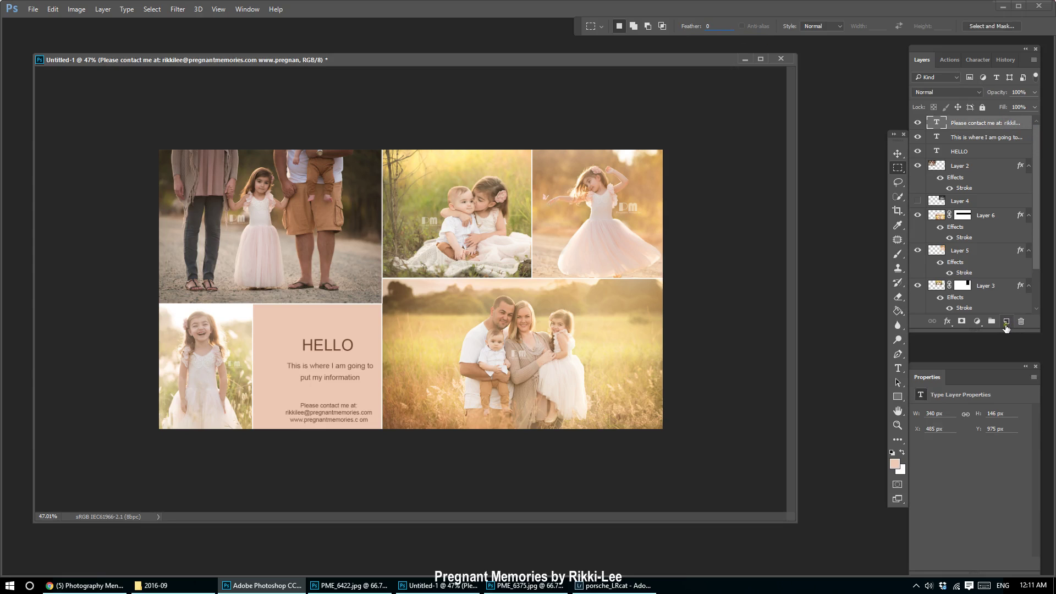
left_click(1006, 322)
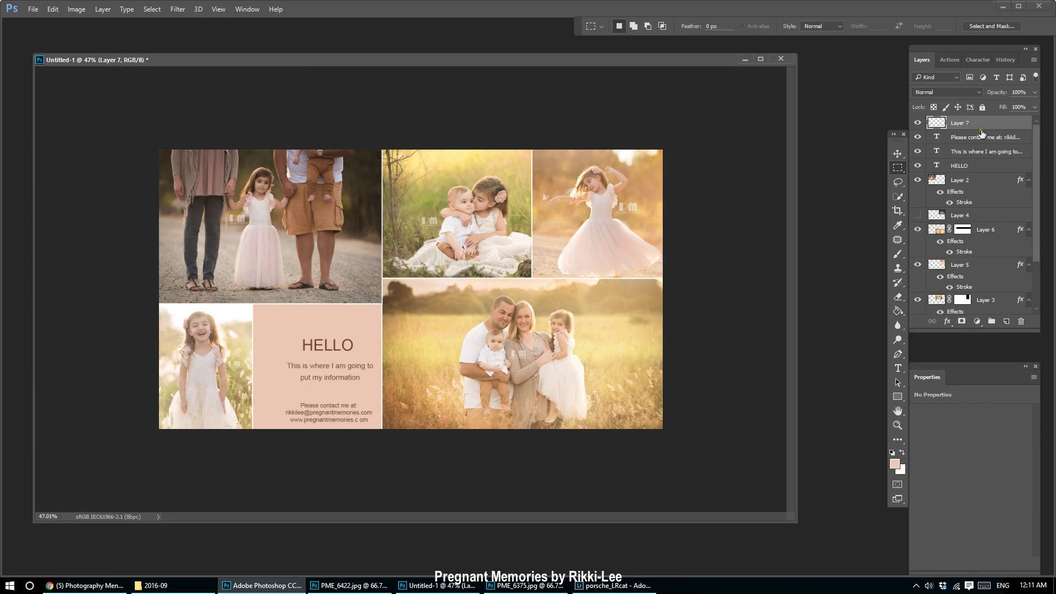
left_click_drag(135, 144, 1045, 527)
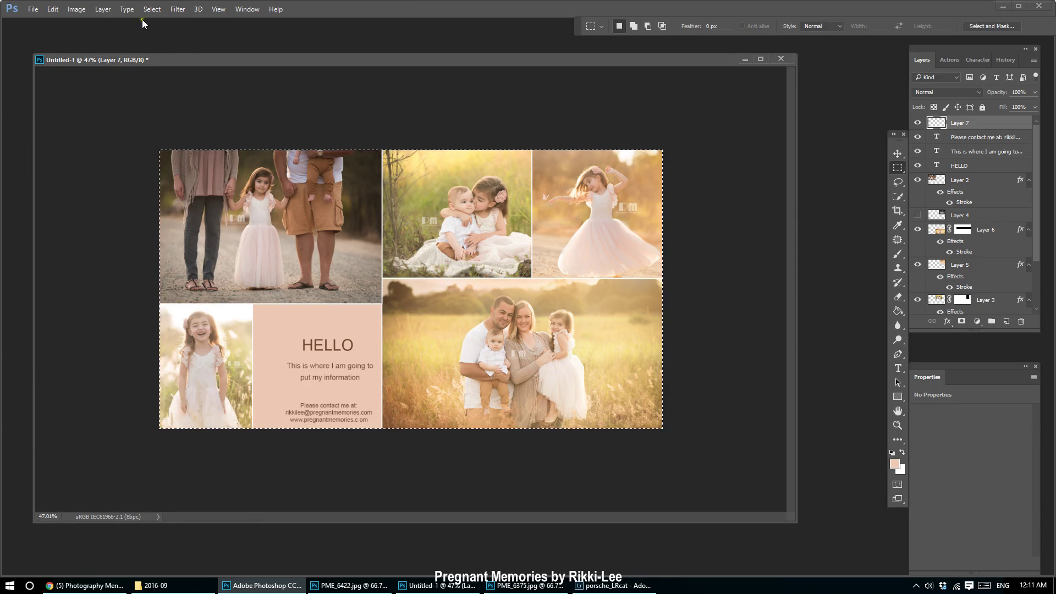
Stroke the selection with a 4 px white (ffffff) Inside border, then deselect.
left_click(54, 12)
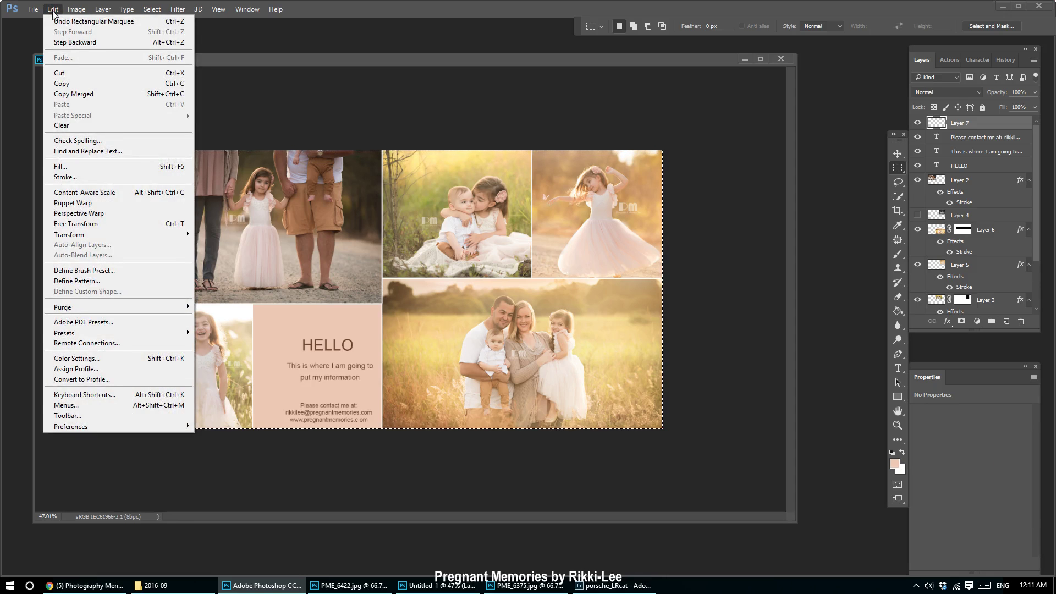
left_click(64, 176)
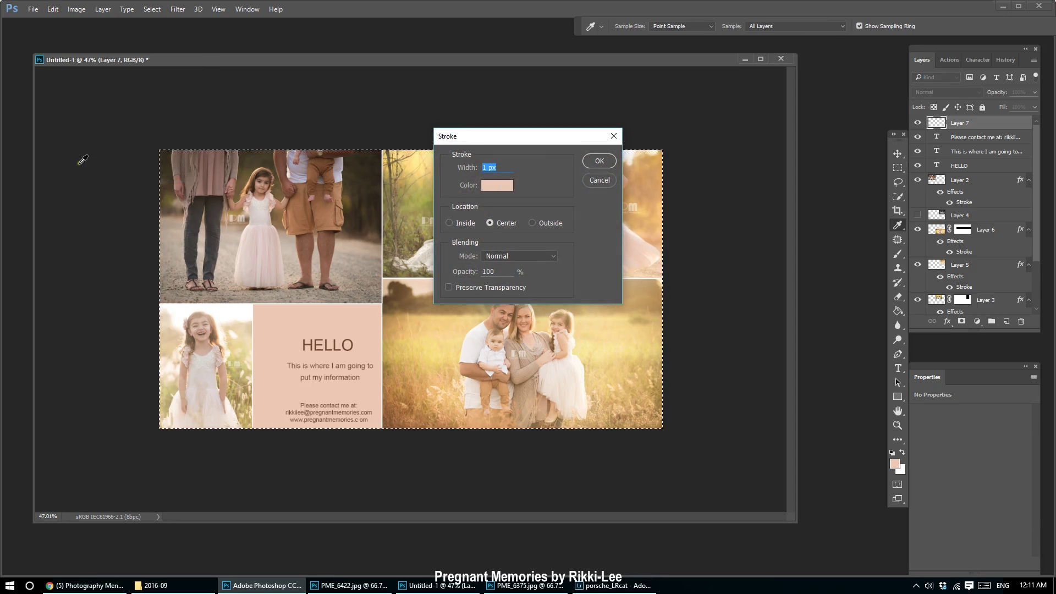
left_click(504, 187)
left_click_drag(726, 316, 667, 278)
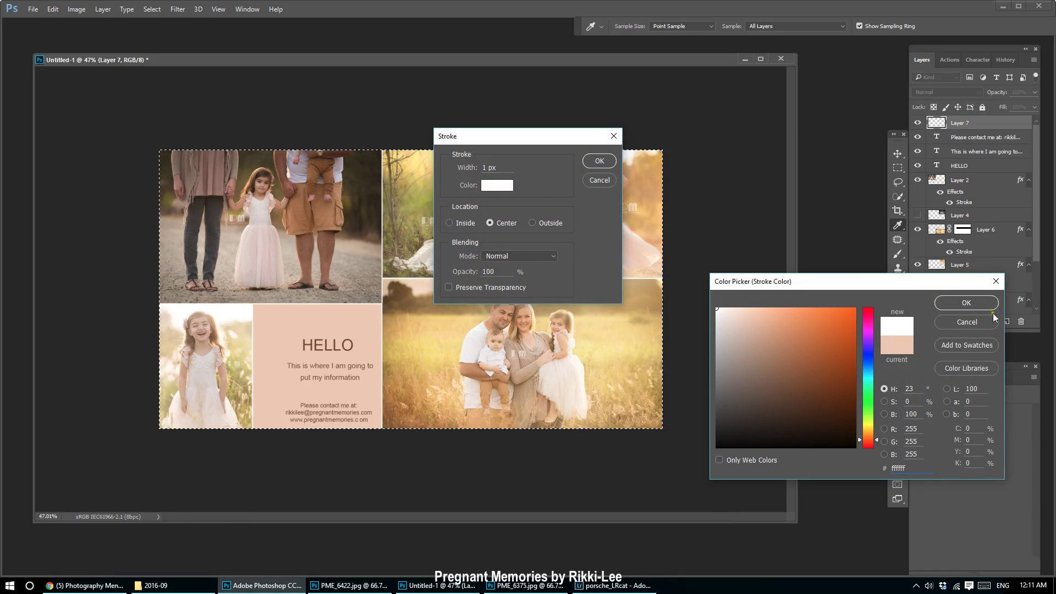
left_click(463, 168)
left_click(976, 304)
type("4")
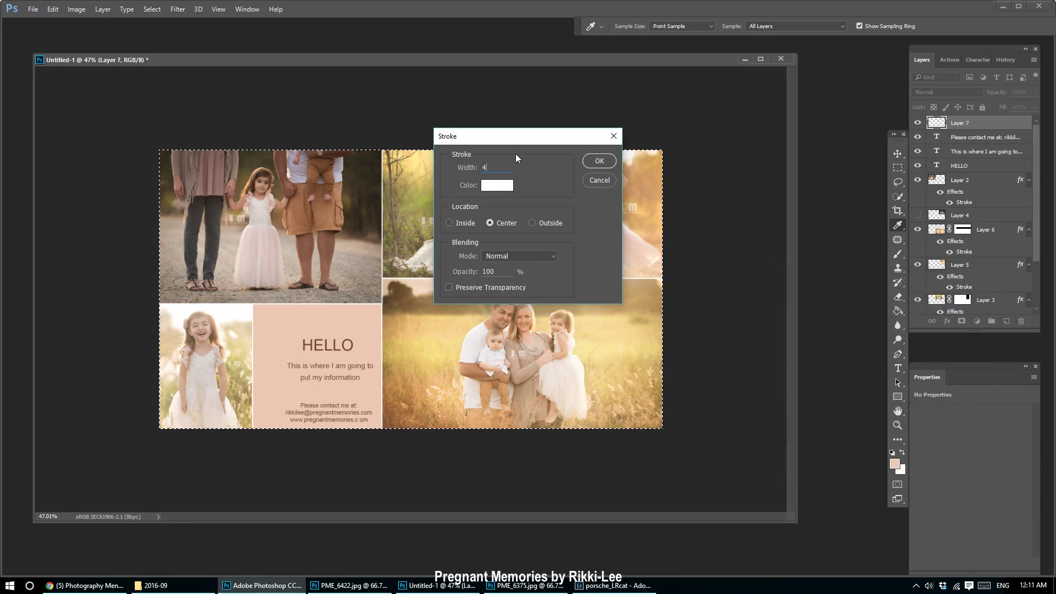
left_click(450, 223)
left_click(601, 161)
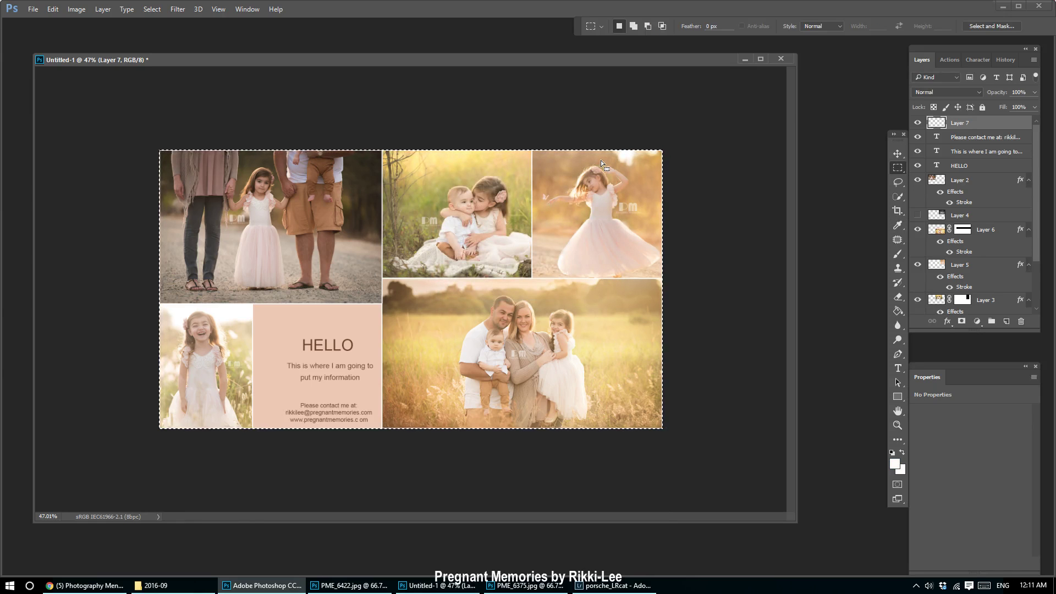
key("ctrl+d")
Nudge the HELLO, paragraph and contact text layers together up and left, then deselect.
left_click(988, 169)
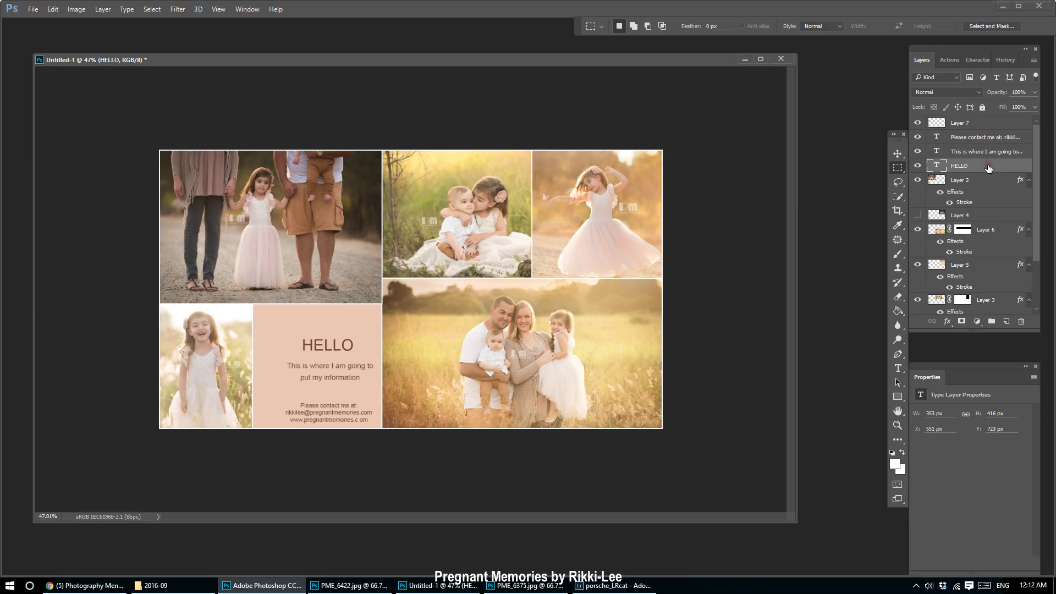
scroll(1039, 212, "down", 3)
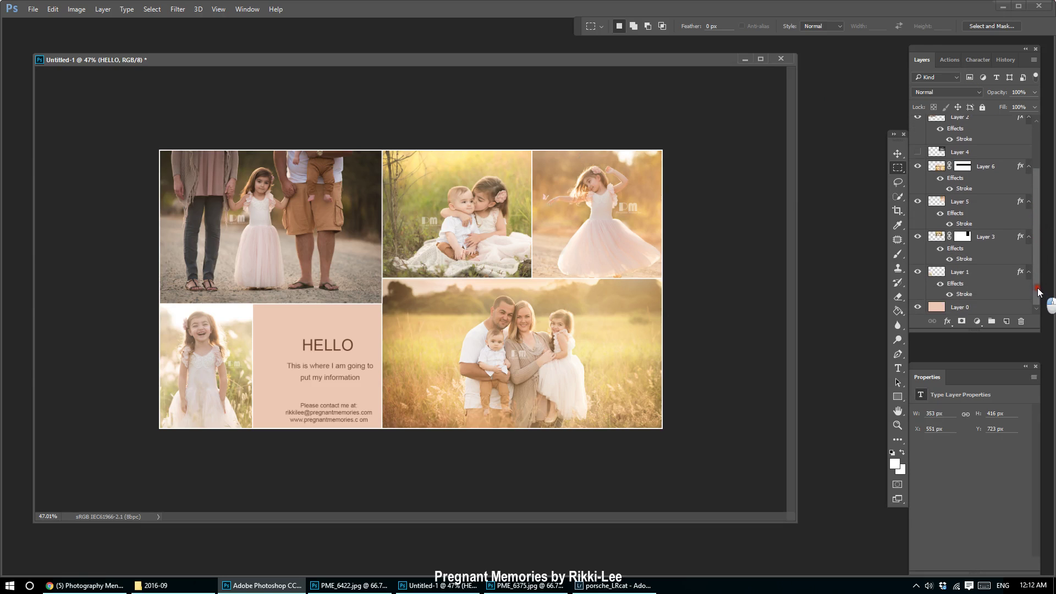
scroll(1038, 206, "up", 3)
left_click(966, 142, "shift")
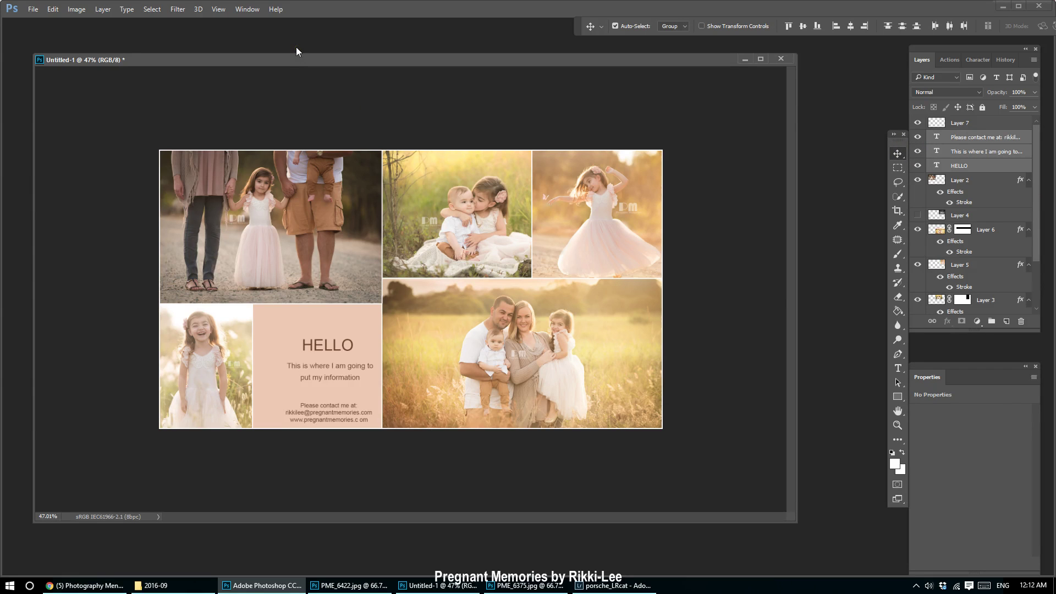
key("shift+Left")
key("shift+Left")
key("shift+Left")
key("shift+Left")
key("shift+Up")
key("shift+Up")
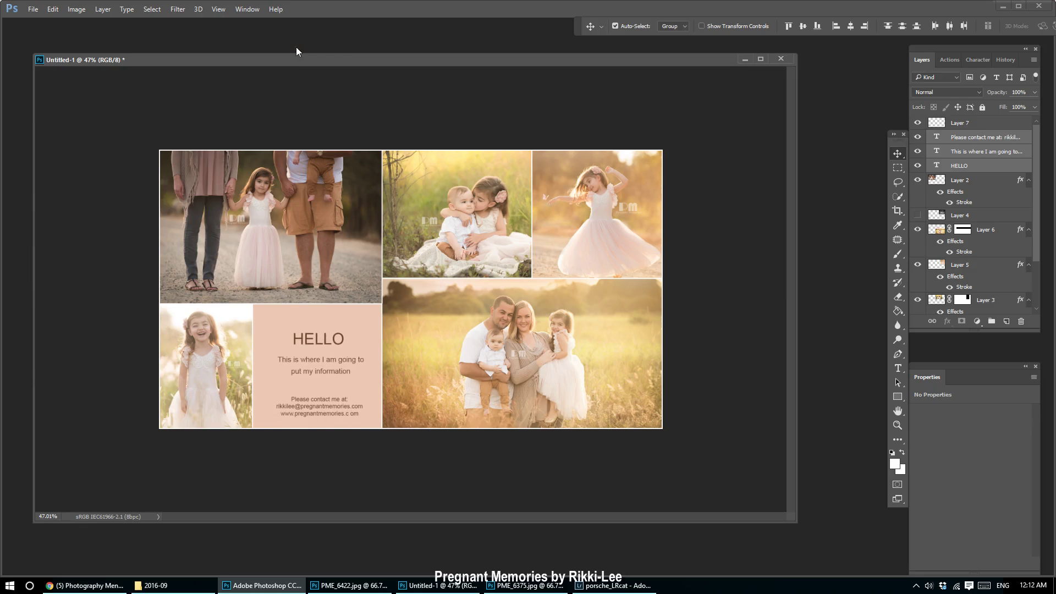
key("shift+Left")
key("shift+Up")
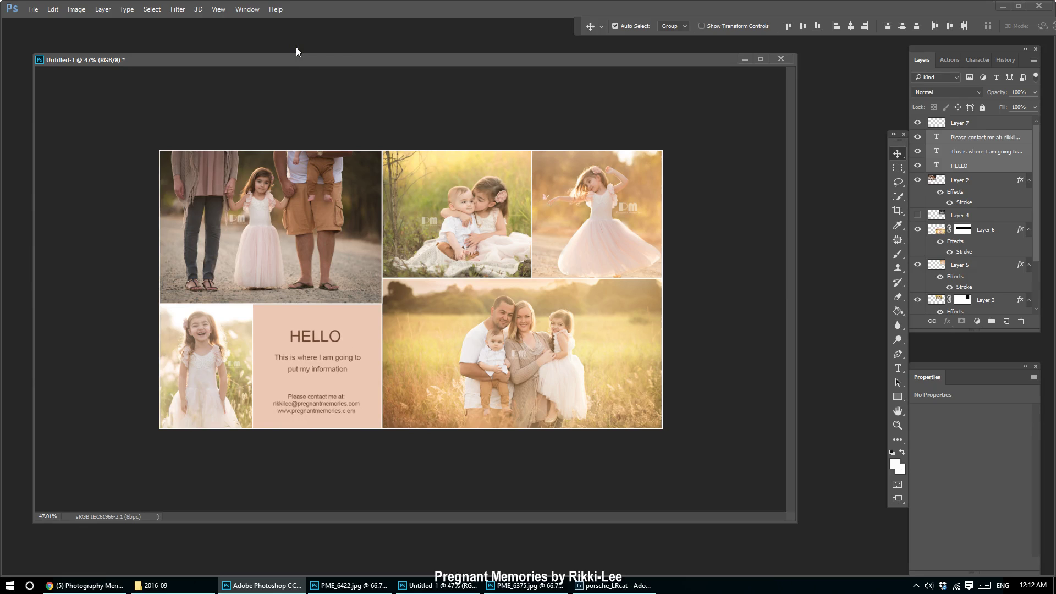
key("Left")
key("Left")
key("Left")
key("Up")
key("Up")
key("Up")
key("Up")
key("Up")
key("Up")
key("Up")
key("Up")
key("Up")
key("Up")
key("Up")
key("Up")
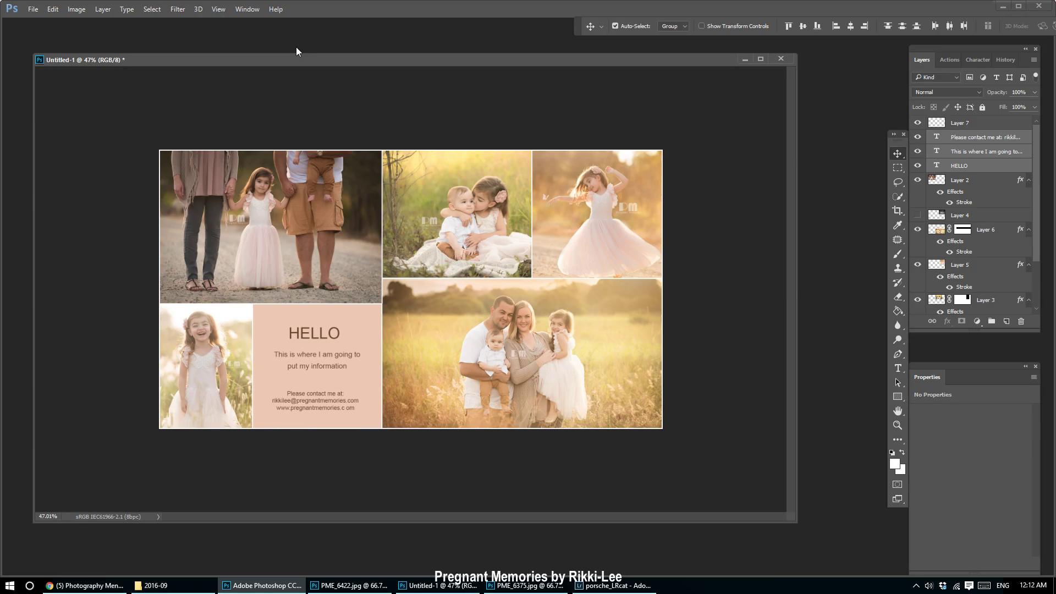
left_click(435, 103)
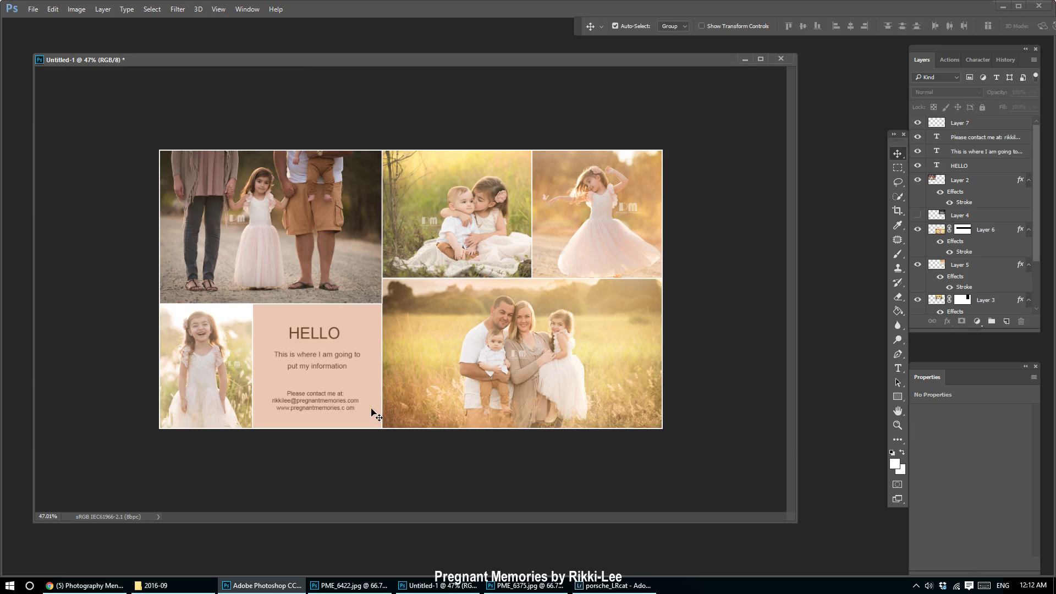
scroll(302, 466, "down", 1)
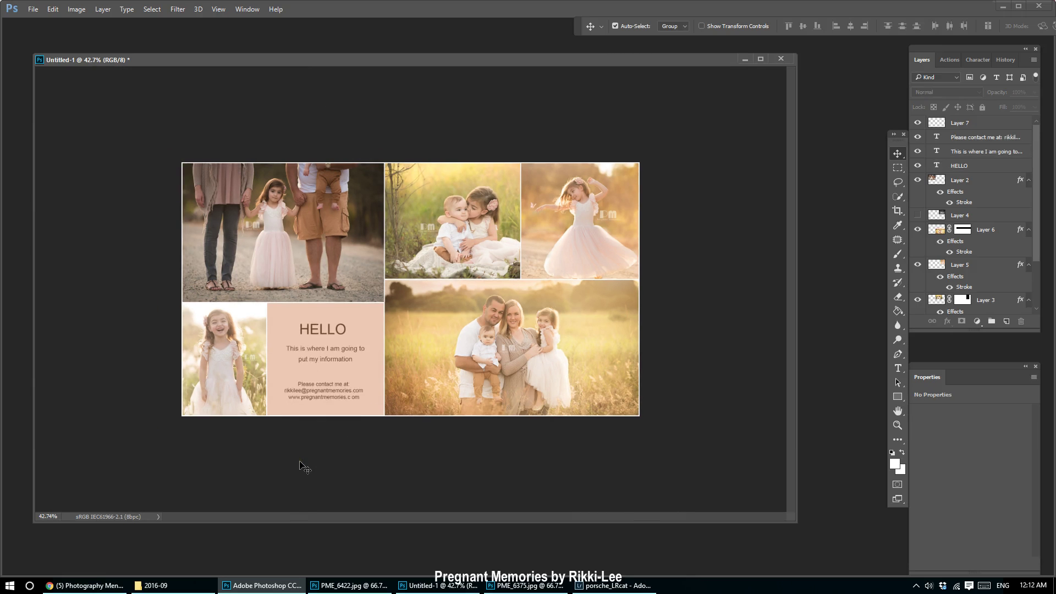